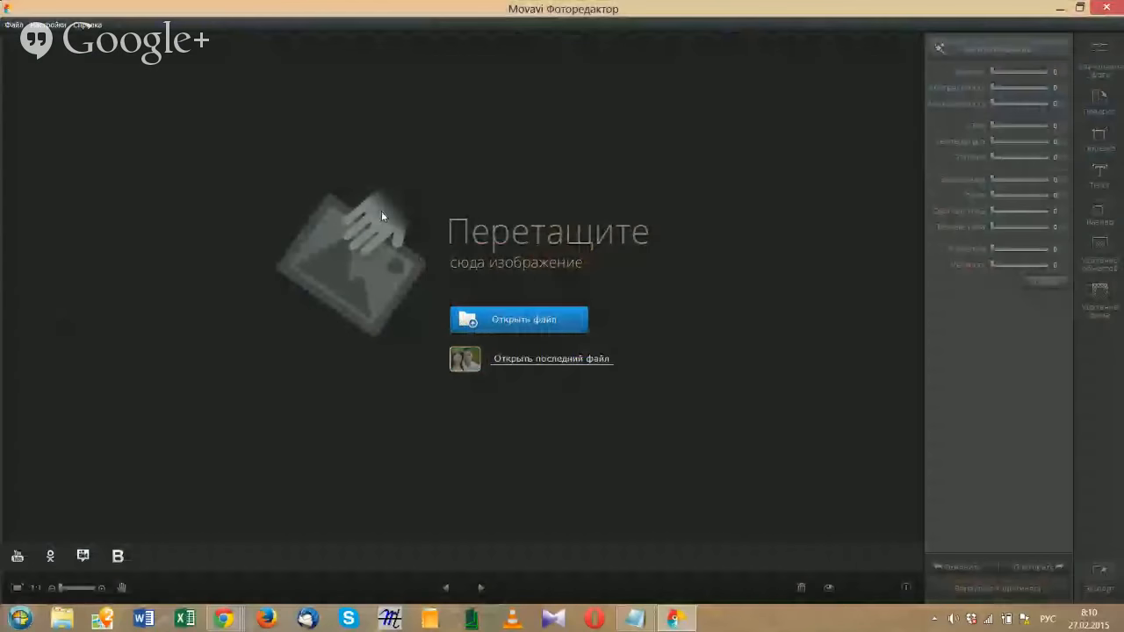
Step: Switch the program's interface language from Russian to English
{"action": "left_click", "coordinate": [58, 26]}
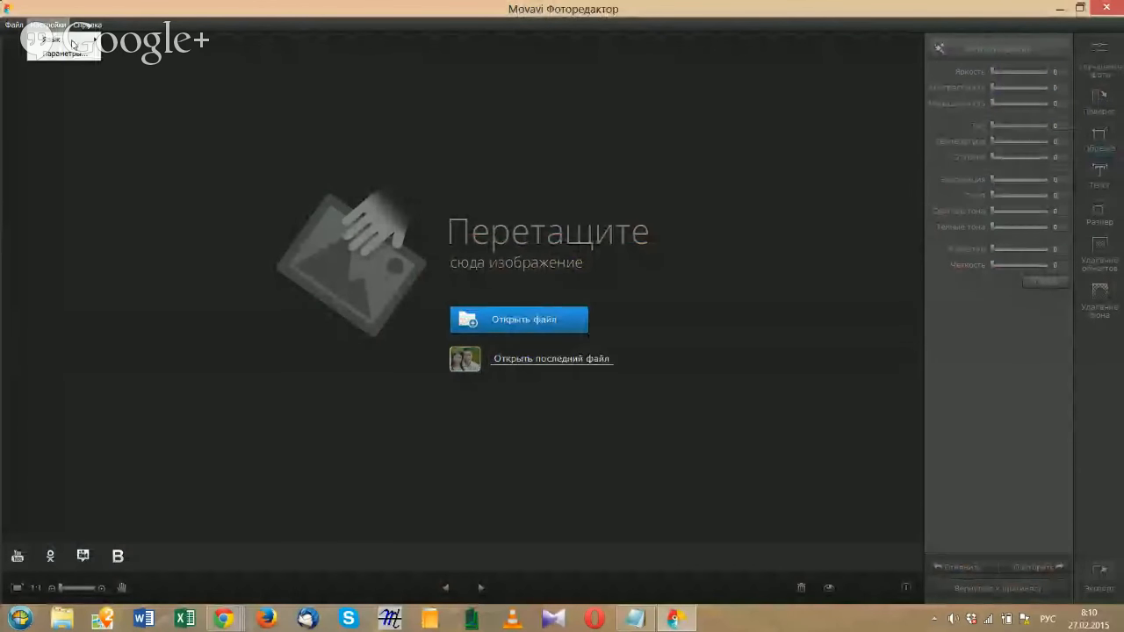
{"action": "mouse_move", "coordinate": [52, 35]}
{"action": "left_click", "coordinate": [139, 50]}
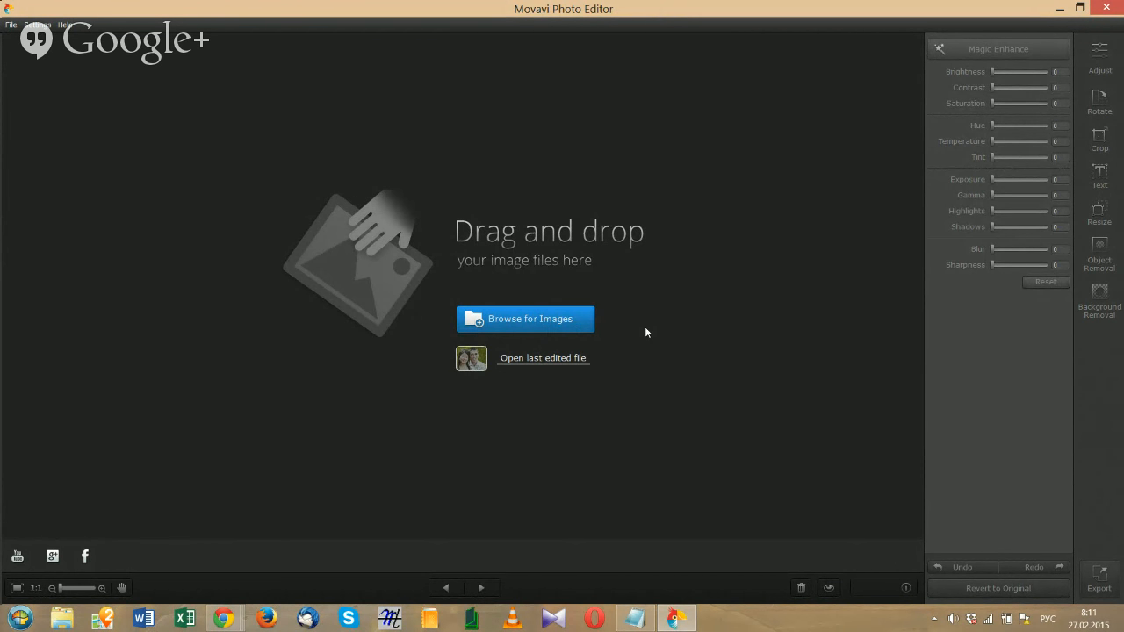
Step: Open the image young couple.jpg from the my photos folder on the desktop
{"action": "left_click", "coordinate": [525, 323]}
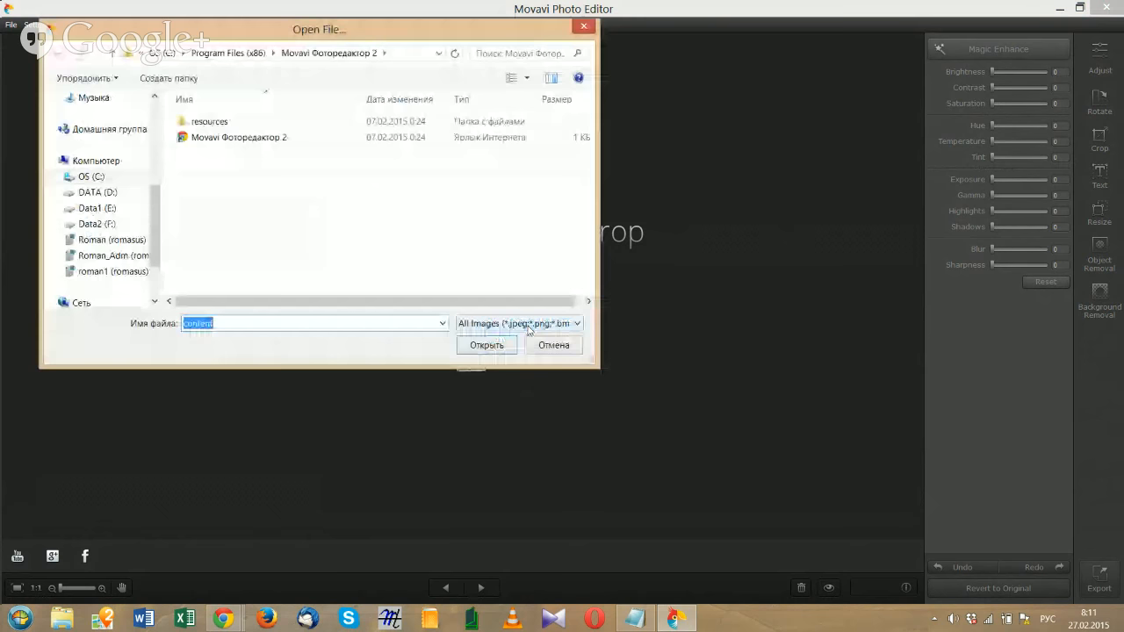
{"action": "scroll", "coordinate": [150, 187], "scroll_direction": "up", "scroll_amount": 1}
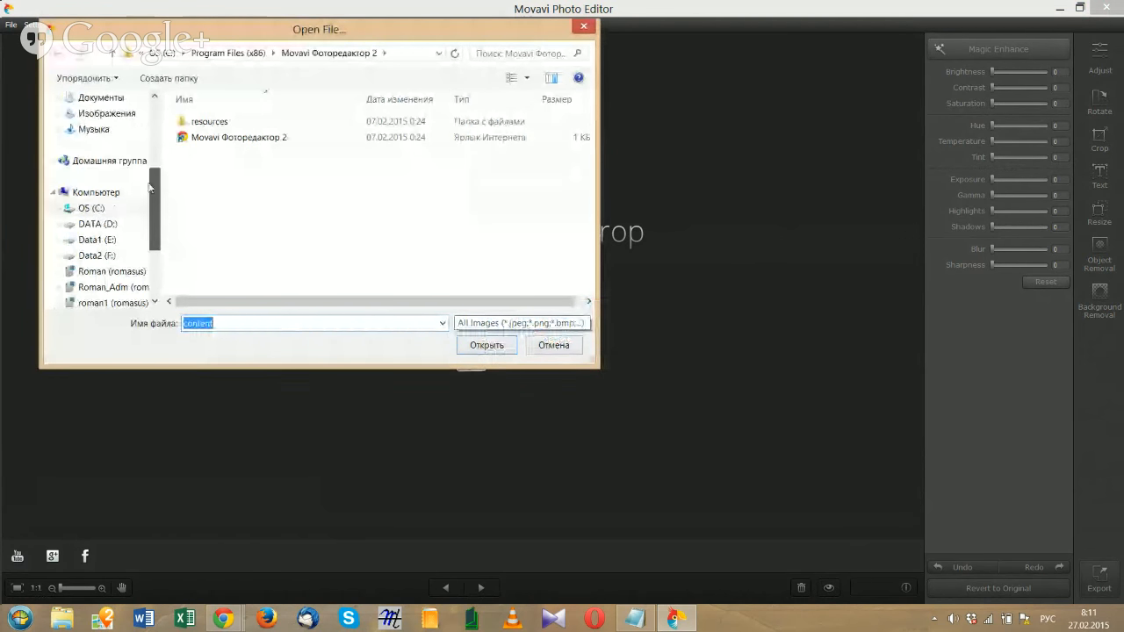
{"action": "scroll", "coordinate": [149, 187], "scroll_direction": "up", "scroll_amount": 3}
{"action": "left_click", "coordinate": [132, 161]}
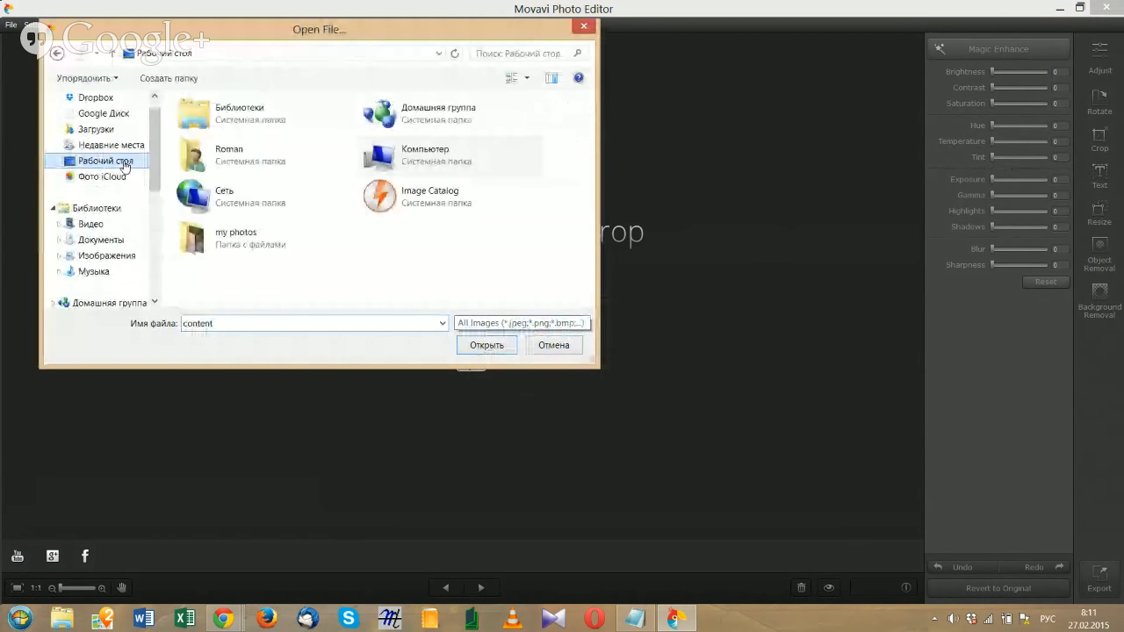
{"action": "double_click", "coordinate": [254, 246]}
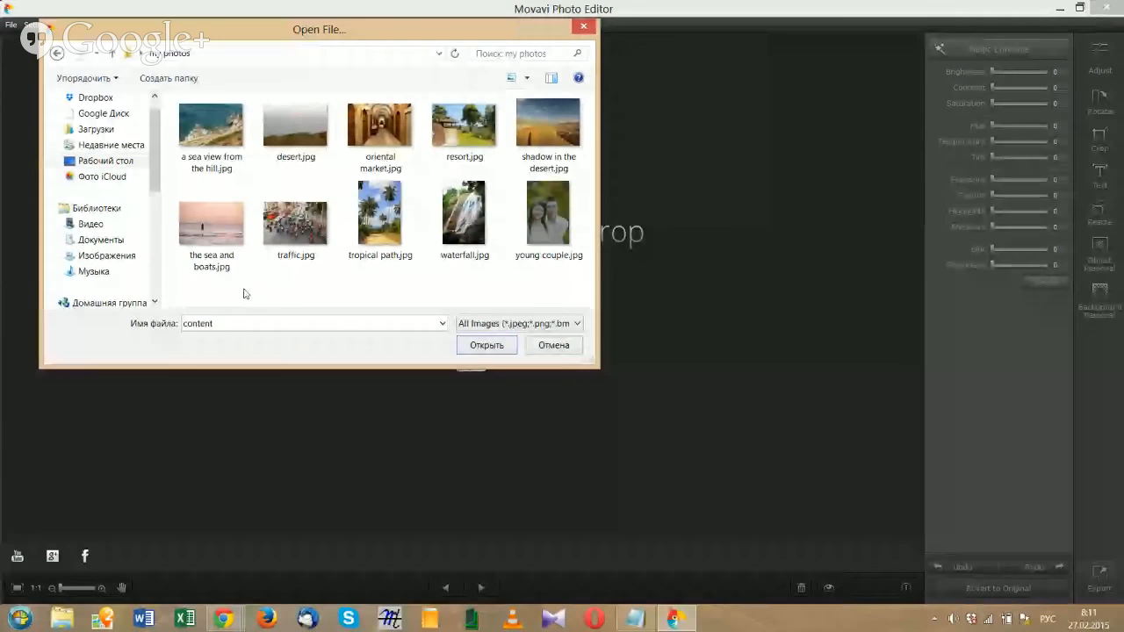
{"action": "left_click", "coordinate": [551, 207]}
{"action": "left_click", "coordinate": [488, 345]}
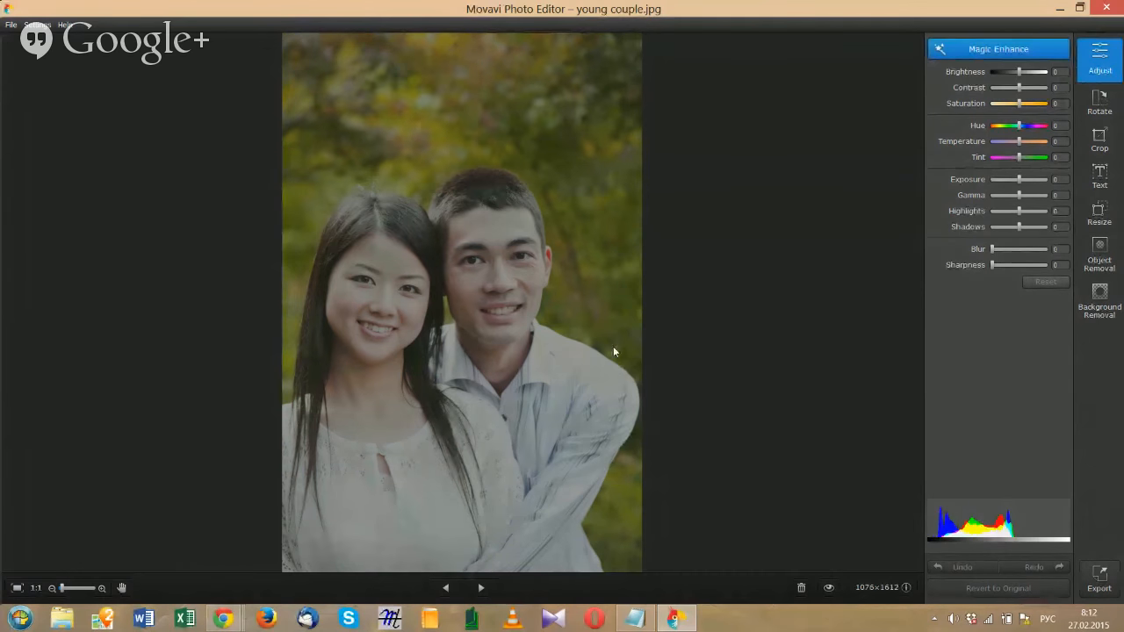
Step: View the couple photo at actual size and examine it at several closer and wider zoom levels
{"action": "left_click", "coordinate": [35, 588]}
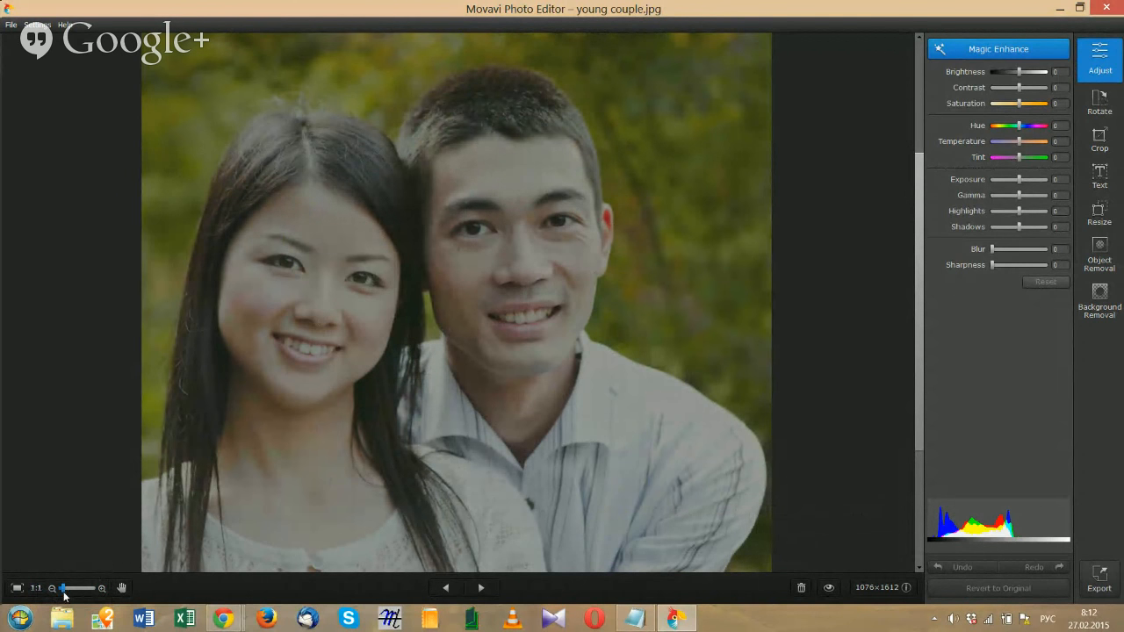
{"action": "left_click_drag", "start_coordinate": [62, 594], "coordinate": [61, 594]}
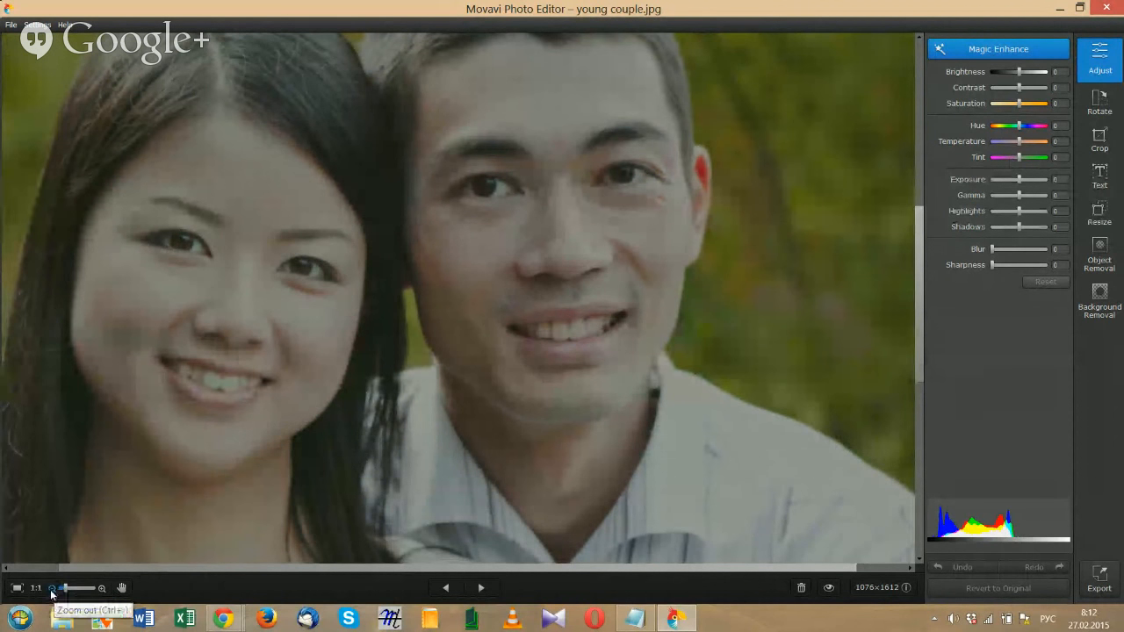
{"action": "left_click", "coordinate": [52, 593]}
{"action": "left_click", "coordinate": [51, 593]}
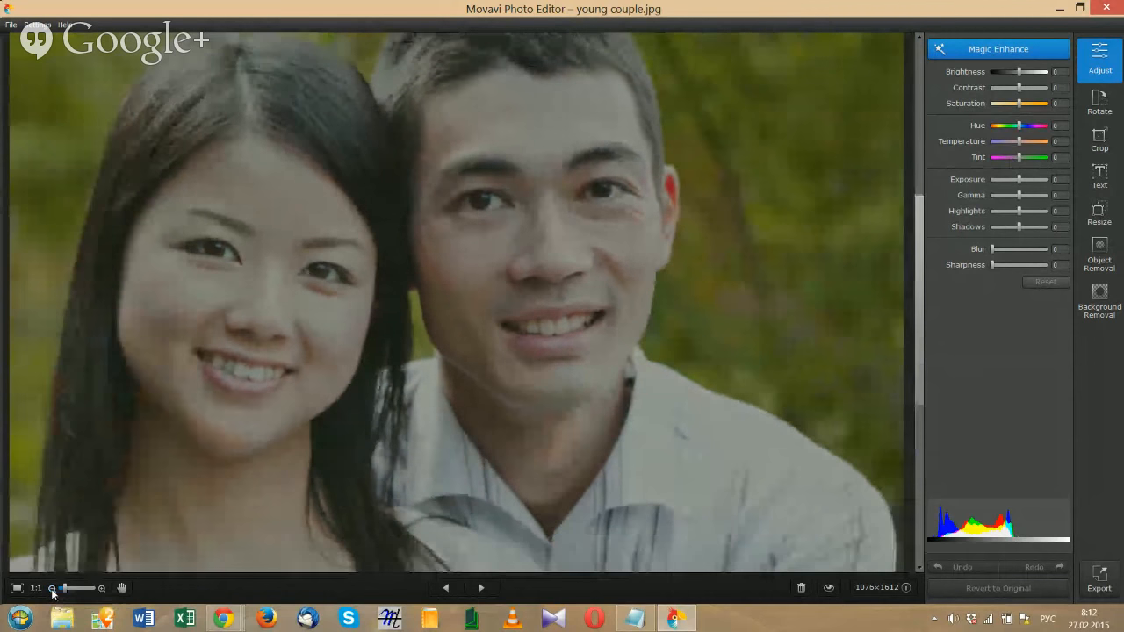
{"action": "left_click", "coordinate": [52, 593]}
{"action": "left_click", "coordinate": [99, 591]}
{"action": "left_click", "coordinate": [100, 590]}
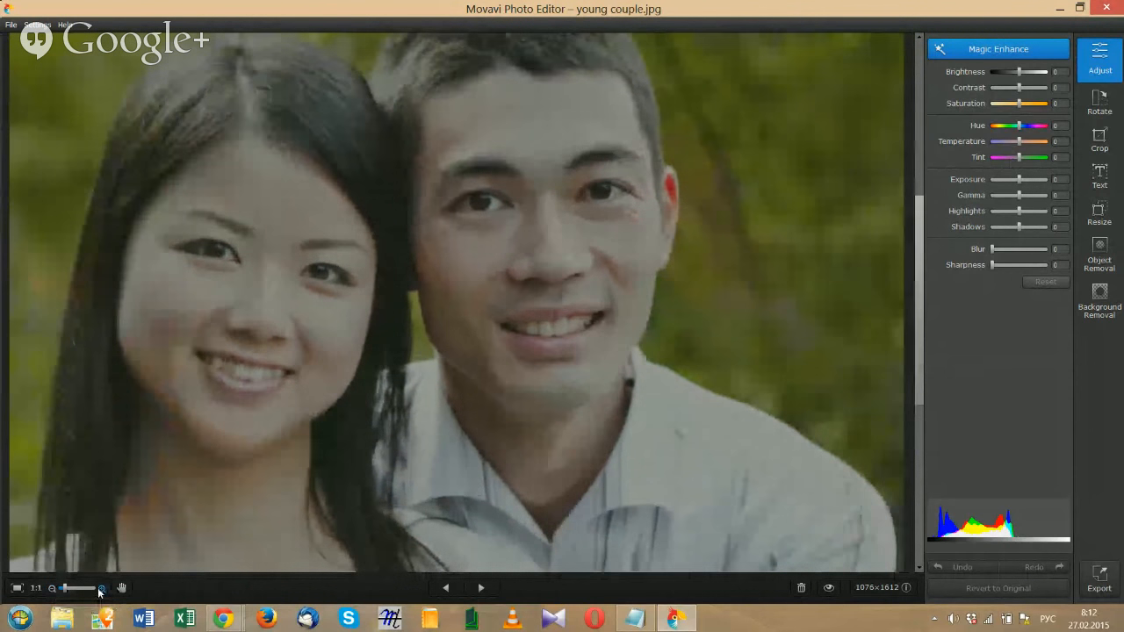
{"action": "left_click", "coordinate": [99, 591]}
{"action": "left_click", "coordinate": [100, 590]}
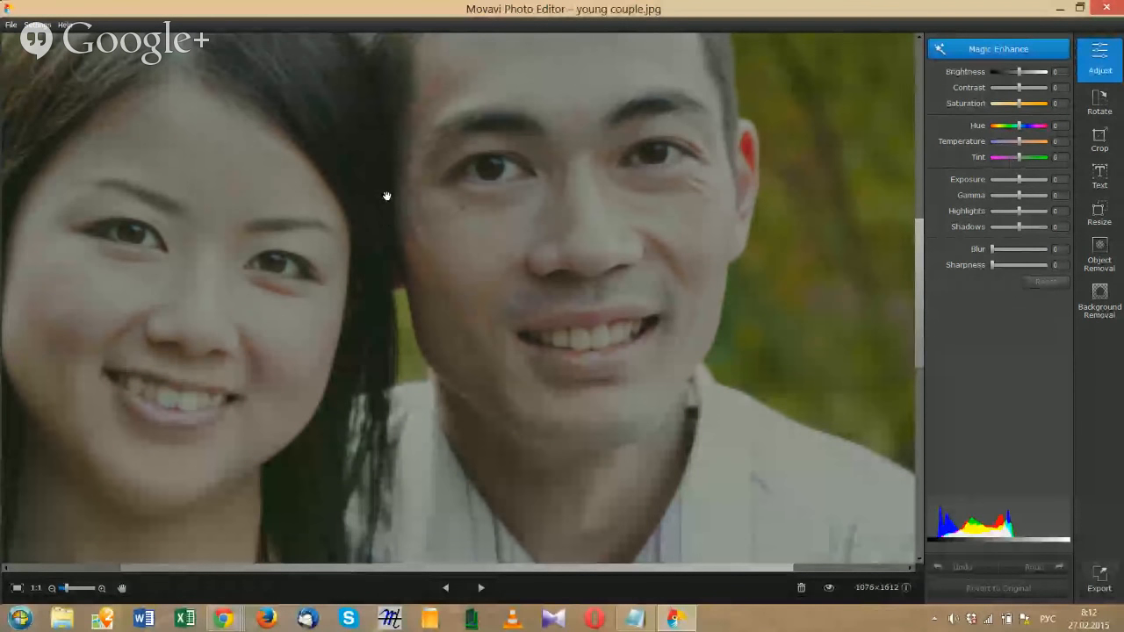
Step: Examine the faces and clothing across the enlarged couple photo, and fit the whole image back into the window
{"action": "left_click_drag", "start_coordinate": [392, 198], "coordinate": [597, 100]}
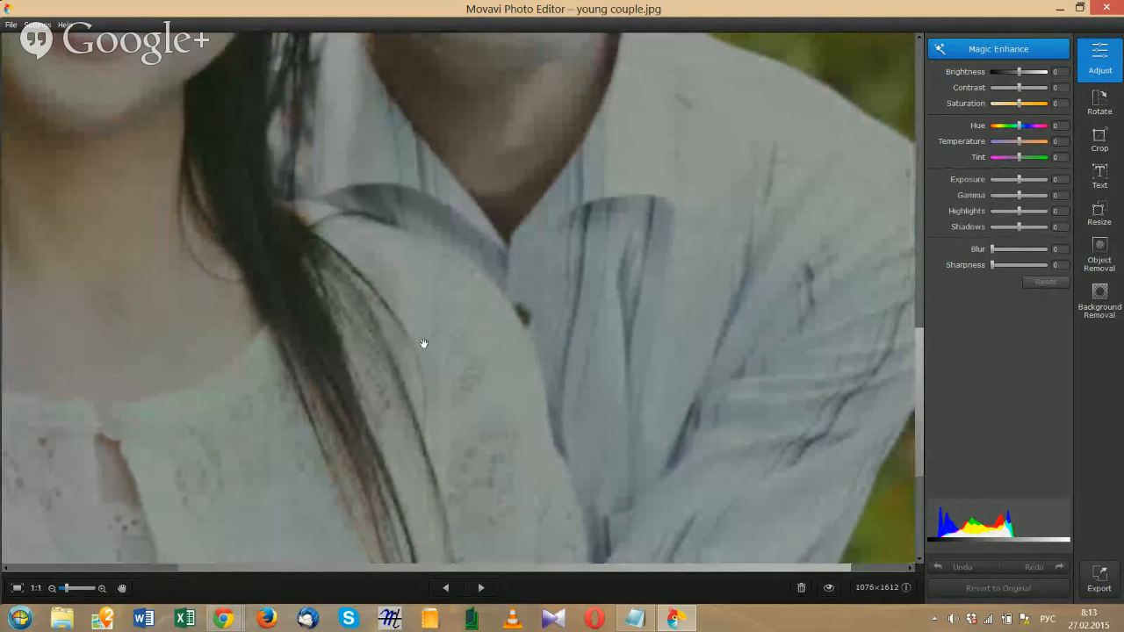
{"action": "left_click_drag", "start_coordinate": [424, 343], "coordinate": [460, 350]}
{"action": "left_click_drag", "start_coordinate": [489, 134], "coordinate": [484, 371]}
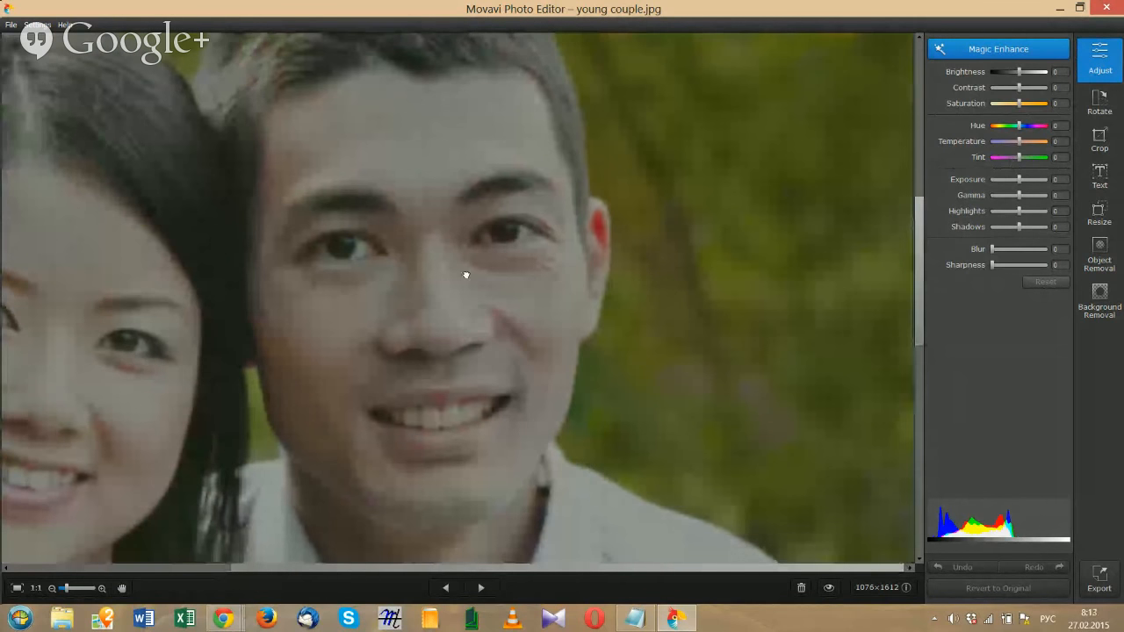
{"action": "left_click_drag", "start_coordinate": [467, 271], "coordinate": [651, 100]}
{"action": "left_click_drag", "start_coordinate": [540, 313], "coordinate": [536, 265]}
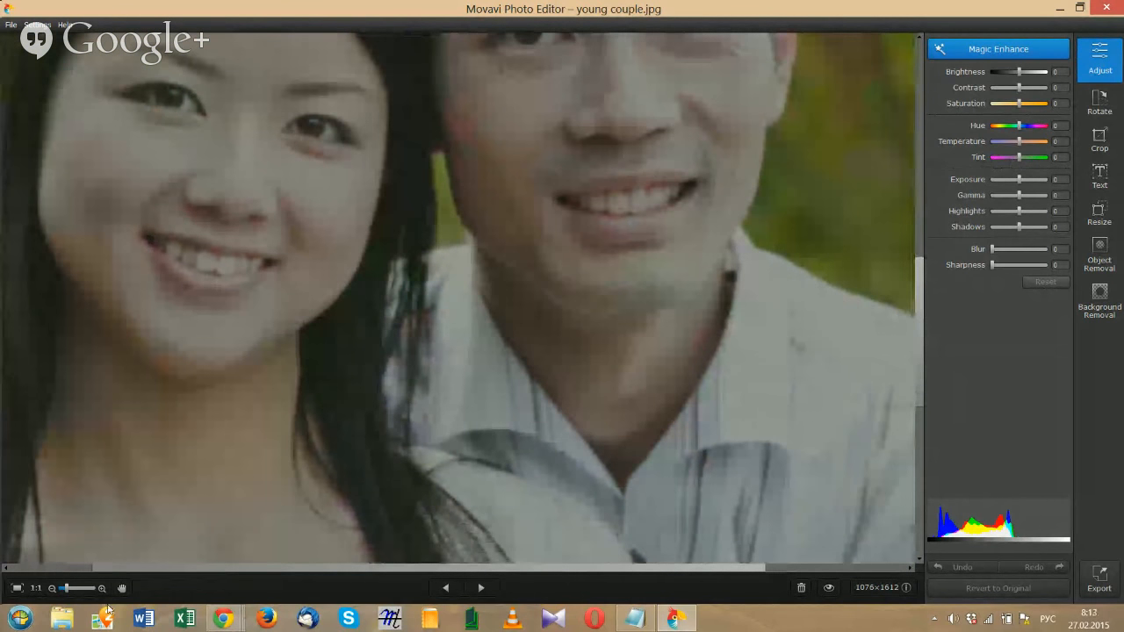
{"action": "left_click", "coordinate": [53, 589]}
{"action": "left_click", "coordinate": [52, 589]}
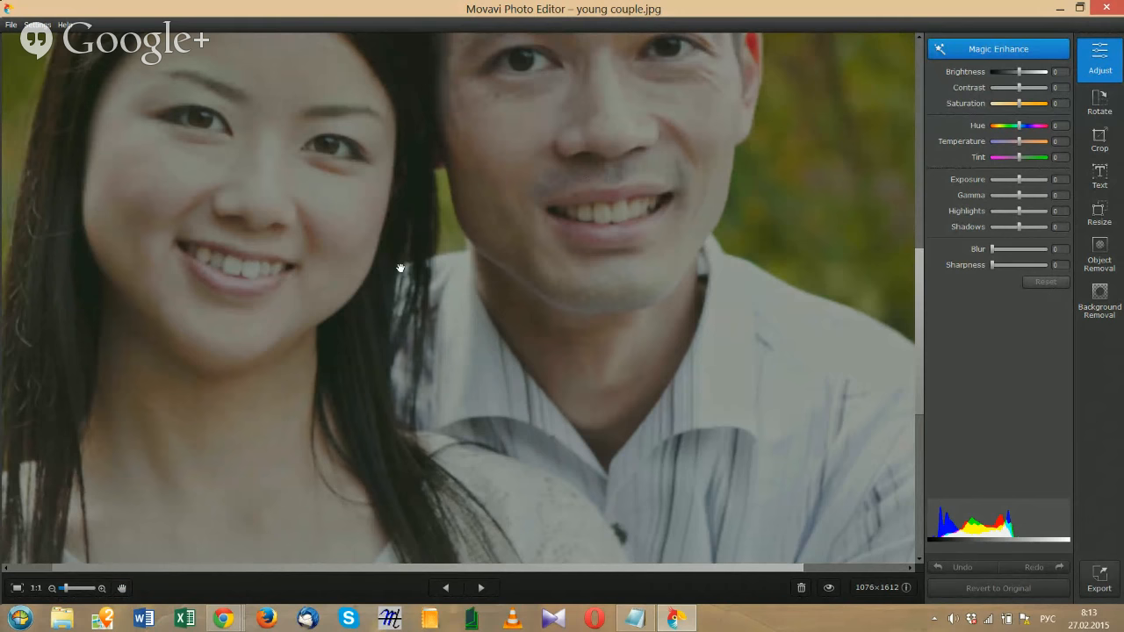
{"action": "left_click_drag", "start_coordinate": [429, 166], "coordinate": [651, 410]}
{"action": "mouse_move", "coordinate": [365, 483]}
{"action": "left_mouse_down"}
{"action": "mouse_move", "coordinate": [459, 542]}
{"action": "mouse_move", "coordinate": [617, 131]}
{"action": "left_mouse_up"}
{"action": "mouse_move", "coordinate": [571, 376]}
{"action": "left_mouse_down"}
{"action": "mouse_move", "coordinate": [585, 118]}
{"action": "mouse_move", "coordinate": [468, 133]}
{"action": "mouse_move", "coordinate": [452, 477]}
{"action": "mouse_move", "coordinate": [562, 389]}
{"action": "left_mouse_up"}
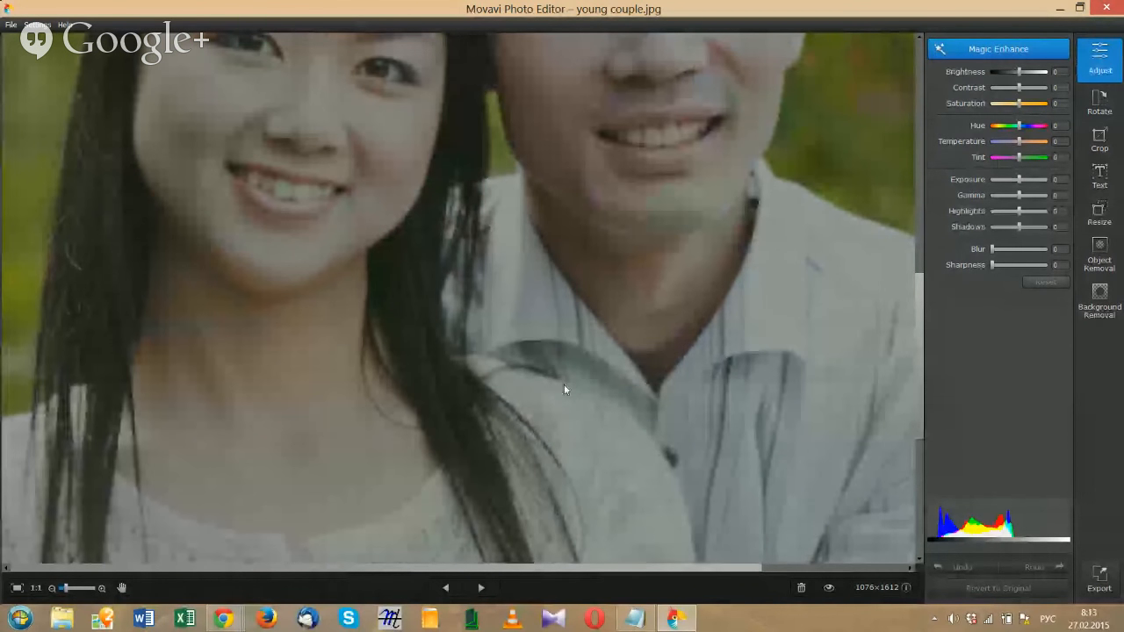
{"action": "left_click", "coordinate": [17, 588]}
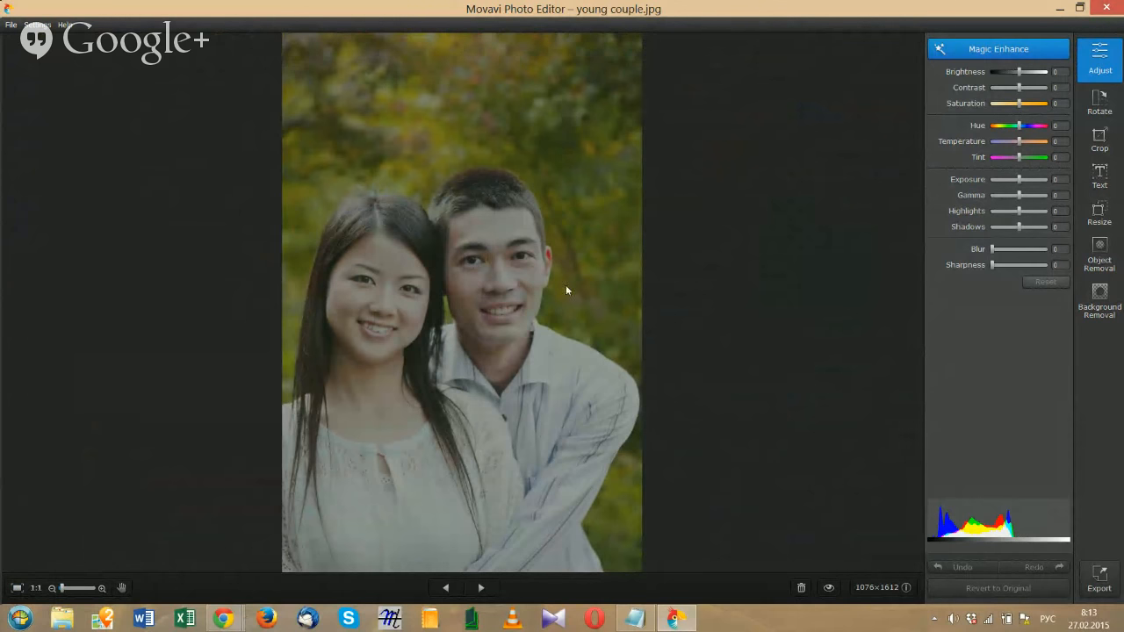
Step: Browse forward through all the photos in the folder, ending on a sea view from the hill.jpg
{"action": "left_click", "coordinate": [481, 588]}
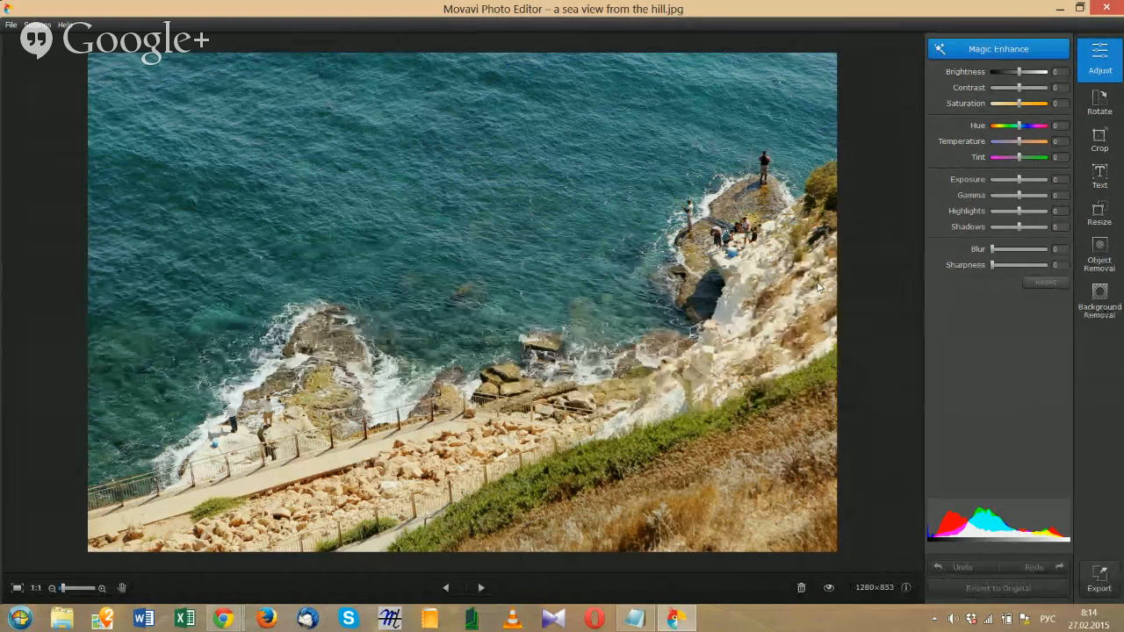
{"action": "left_click", "coordinate": [486, 591]}
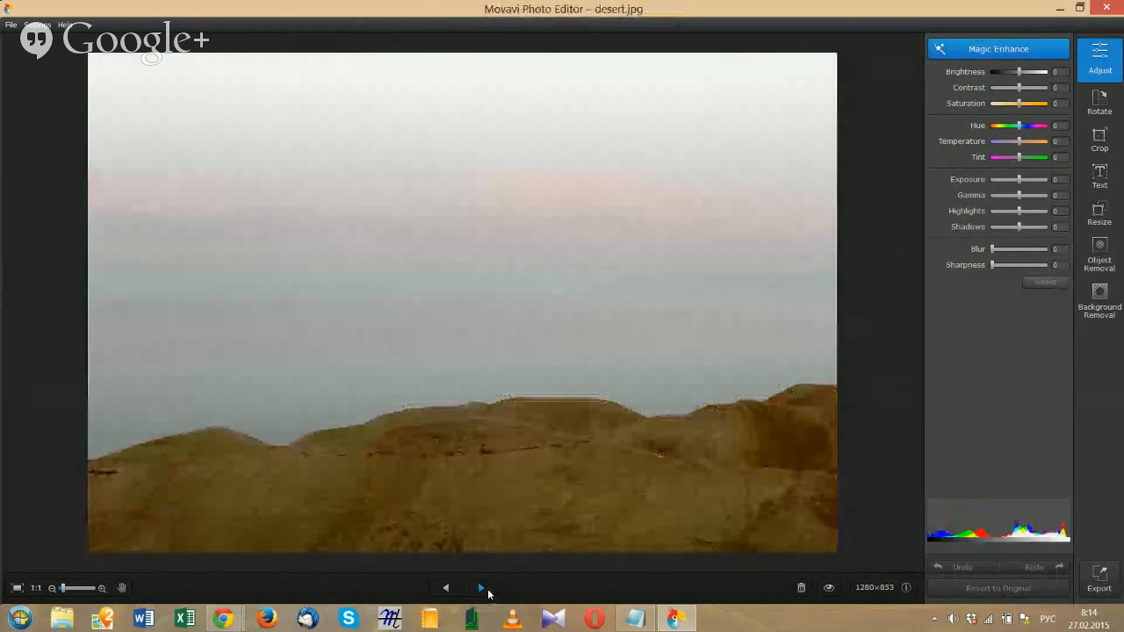
{"action": "left_click", "coordinate": [483, 590]}
{"action": "left_click", "coordinate": [483, 589]}
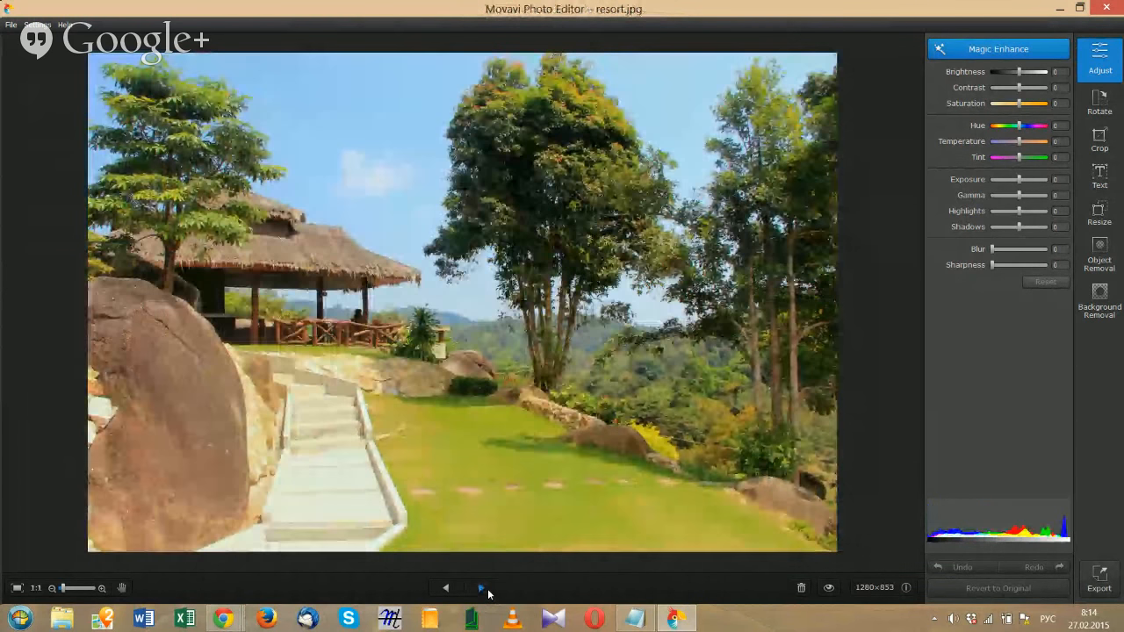
{"action": "left_click", "coordinate": [483, 590]}
{"action": "left_click", "coordinate": [489, 591]}
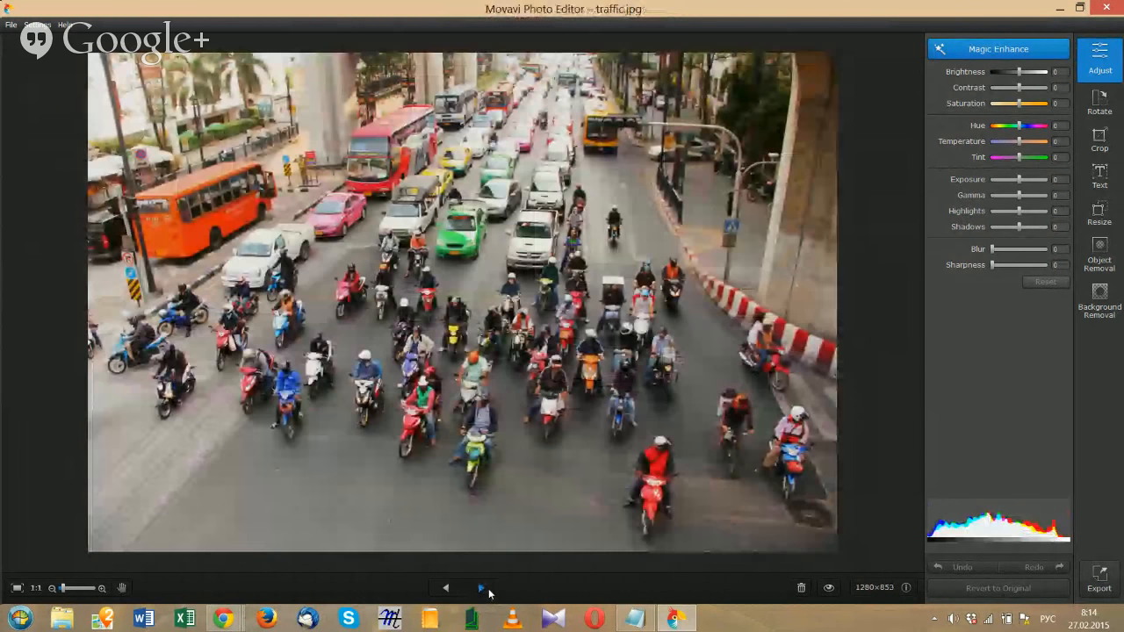
{"action": "left_click", "coordinate": [488, 591]}
{"action": "left_click", "coordinate": [488, 591]}
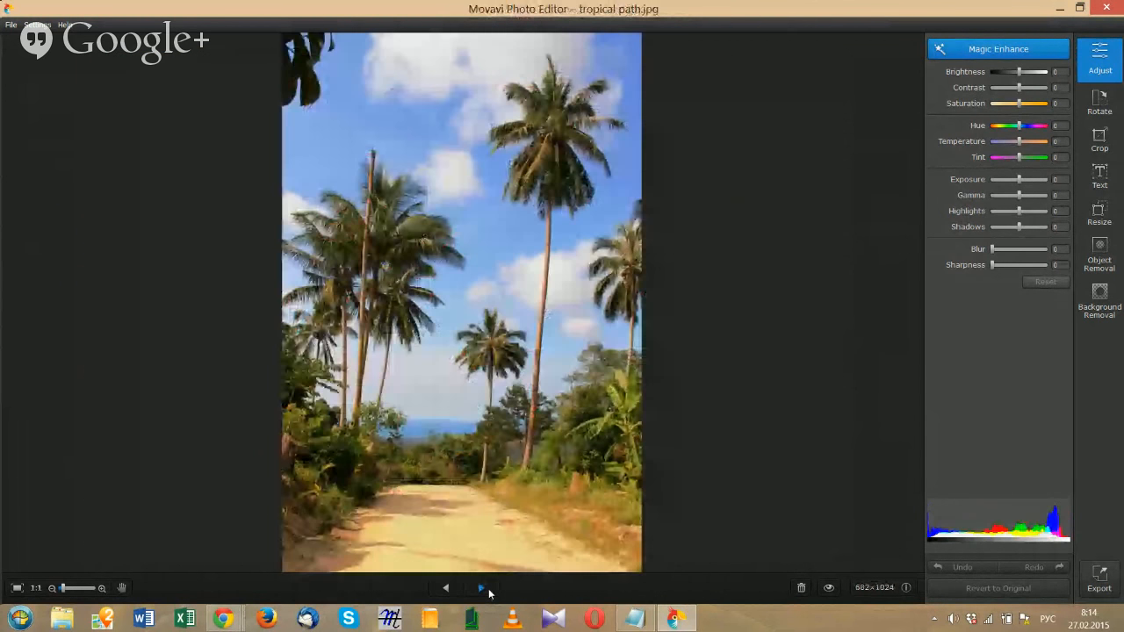
{"action": "left_click", "coordinate": [488, 589]}
{"action": "left_click", "coordinate": [488, 589]}
{"action": "left_click", "coordinate": [488, 588]}
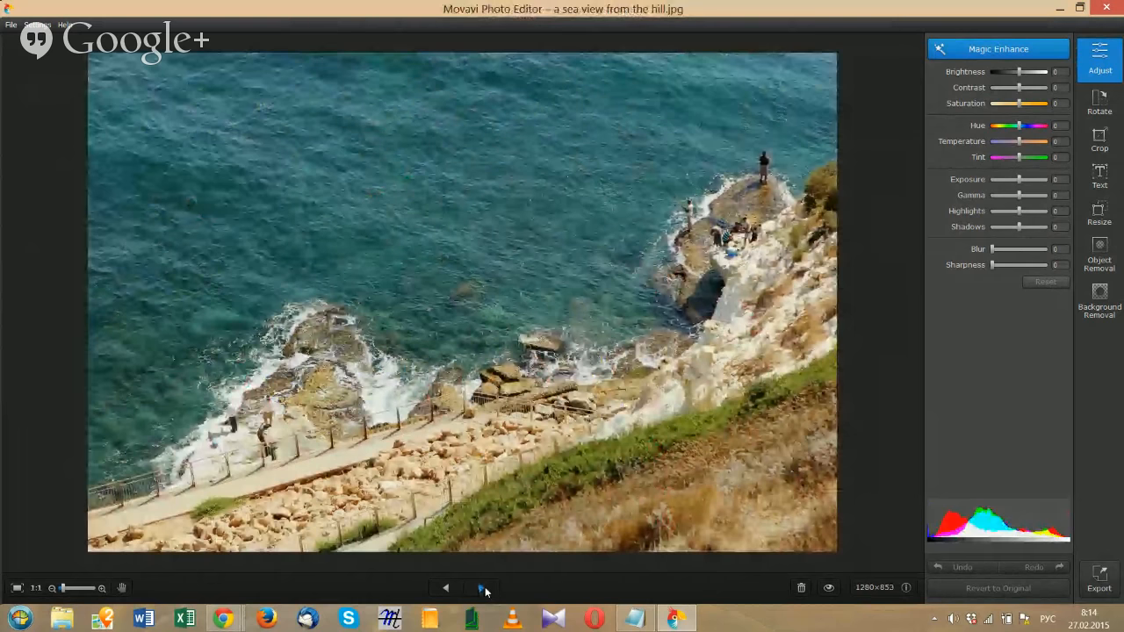
{"action": "left_click", "coordinate": [445, 588]}
{"action": "left_click", "coordinate": [480, 588]}
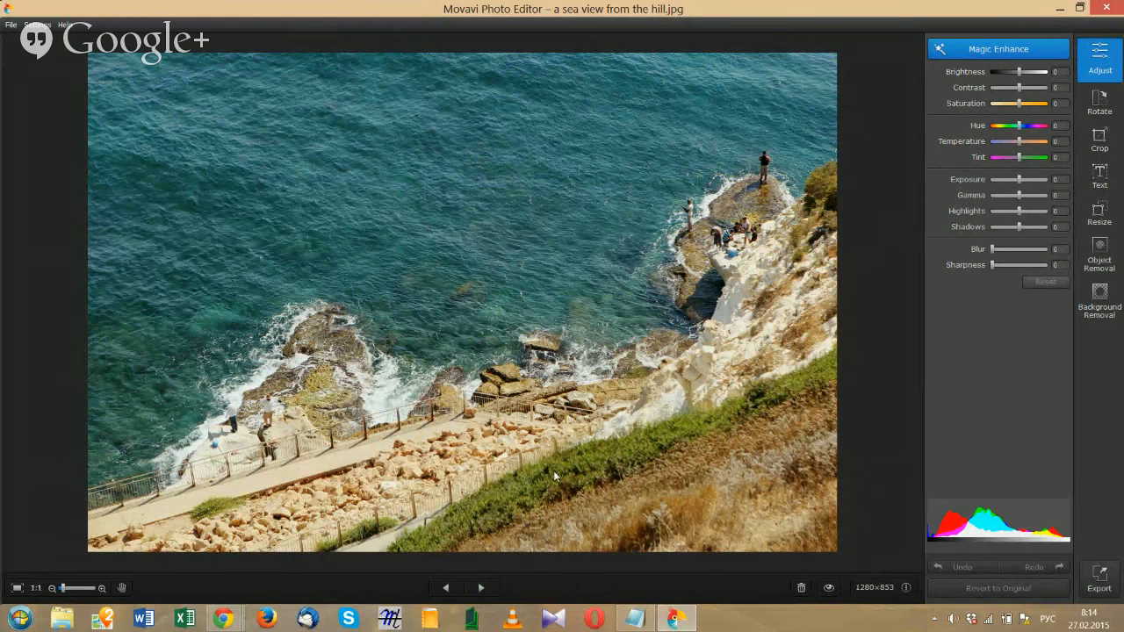
Step: Look through the photos up to shadow in the desert.jpg and go back to young couple.jpg
{"action": "left_click", "coordinate": [481, 590]}
{"action": "left_click", "coordinate": [481, 589]}
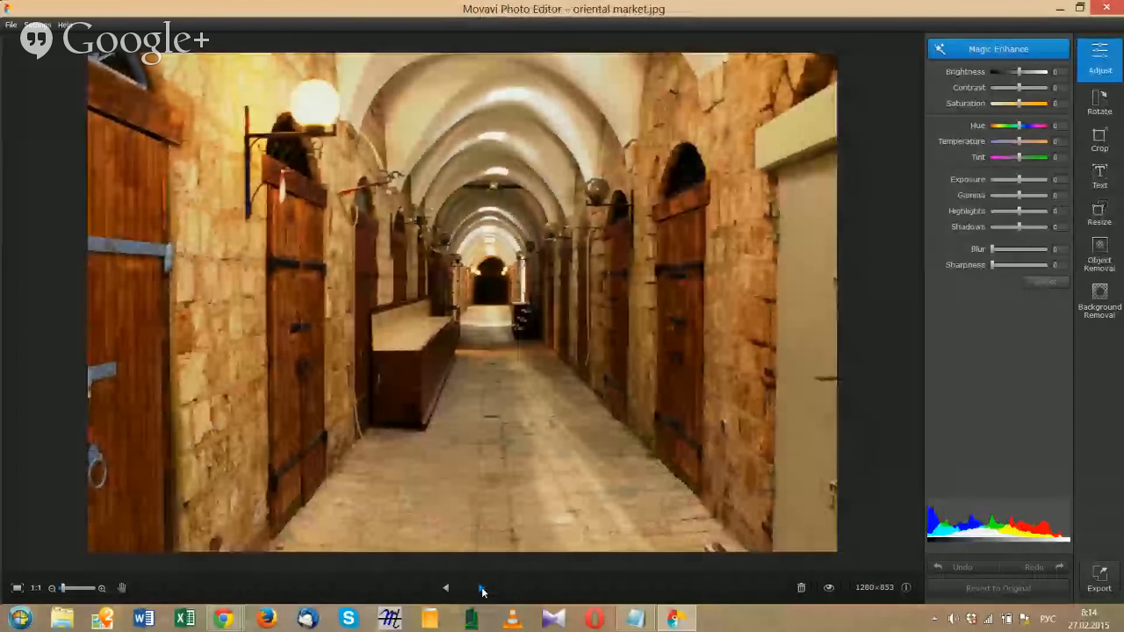
{"action": "left_click", "coordinate": [481, 589]}
{"action": "left_click", "coordinate": [481, 589]}
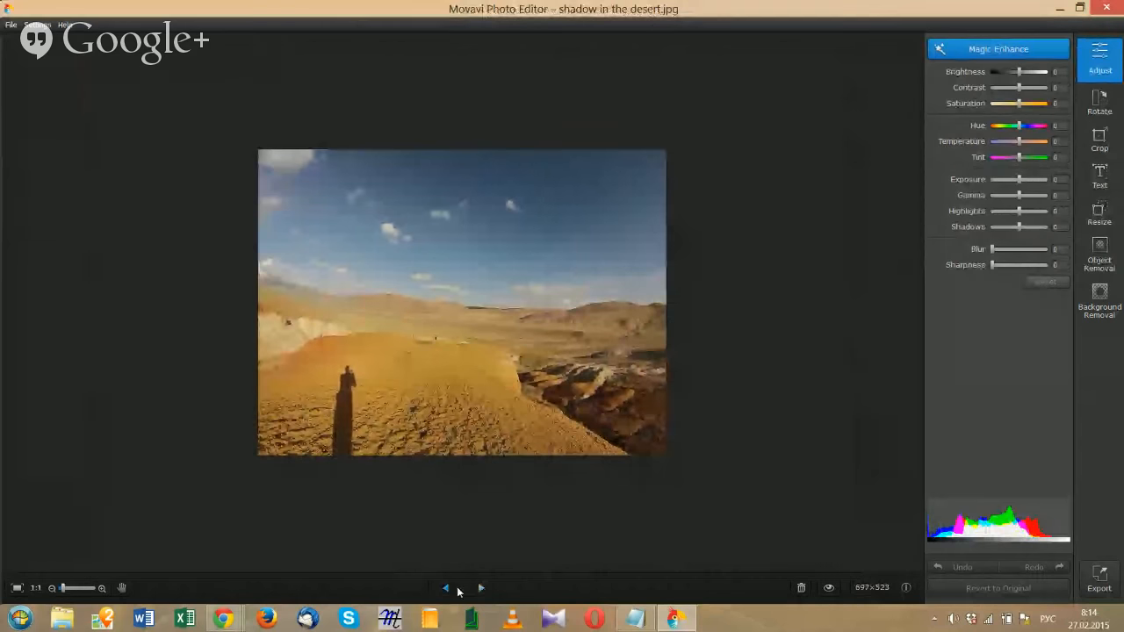
{"action": "left_click", "coordinate": [446, 589]}
{"action": "left_click", "coordinate": [446, 589]}
{"action": "left_click", "coordinate": [446, 589]}
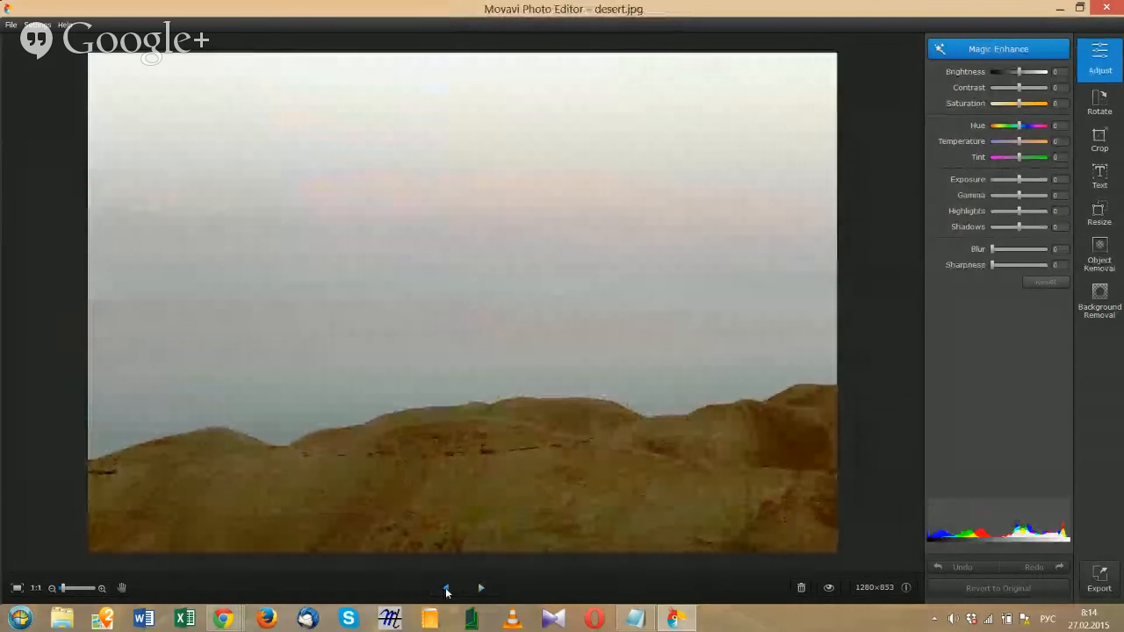
{"action": "left_click", "coordinate": [446, 590]}
{"action": "left_click", "coordinate": [446, 589]}
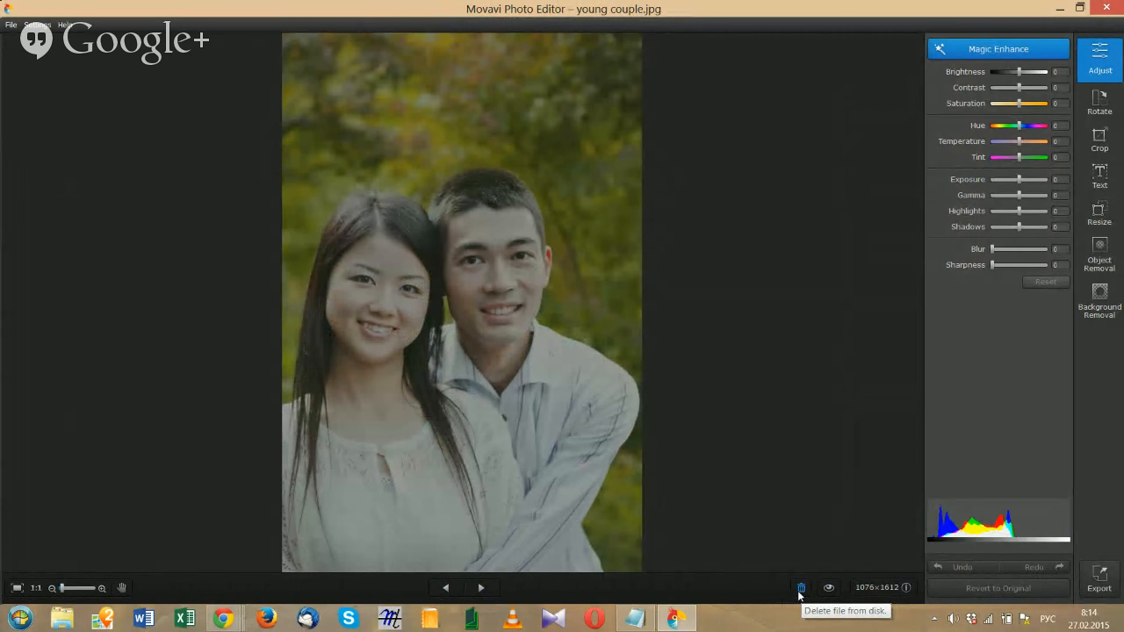
Step: Review the file information of young couple.jpg, close it, and preview the original image
{"action": "left_click", "coordinate": [903, 591]}
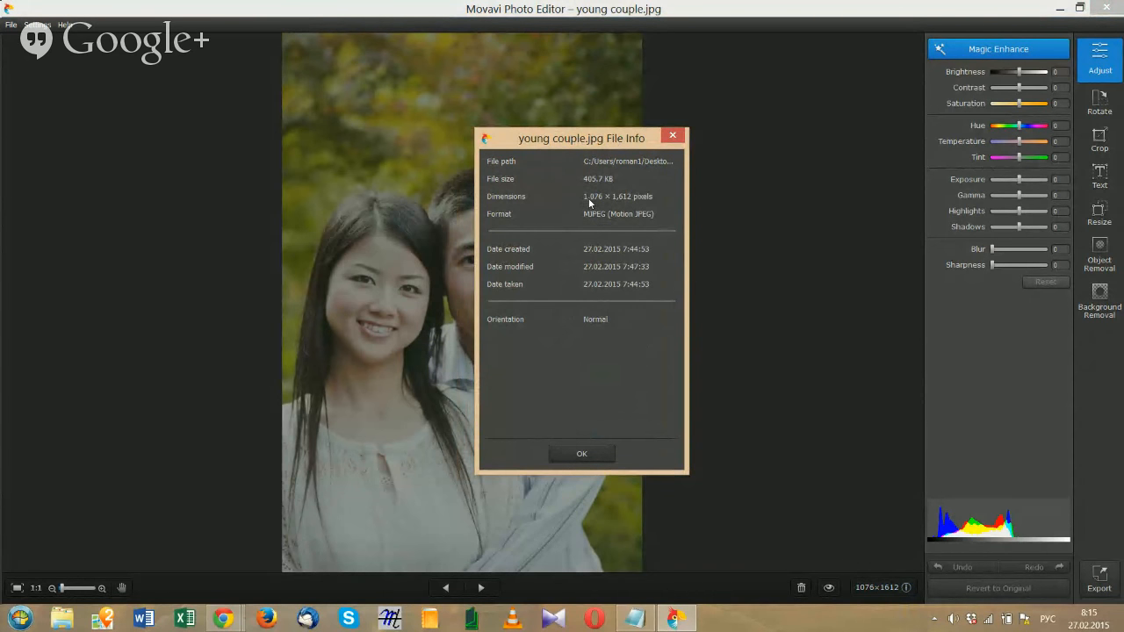
{"action": "left_click", "coordinate": [587, 456]}
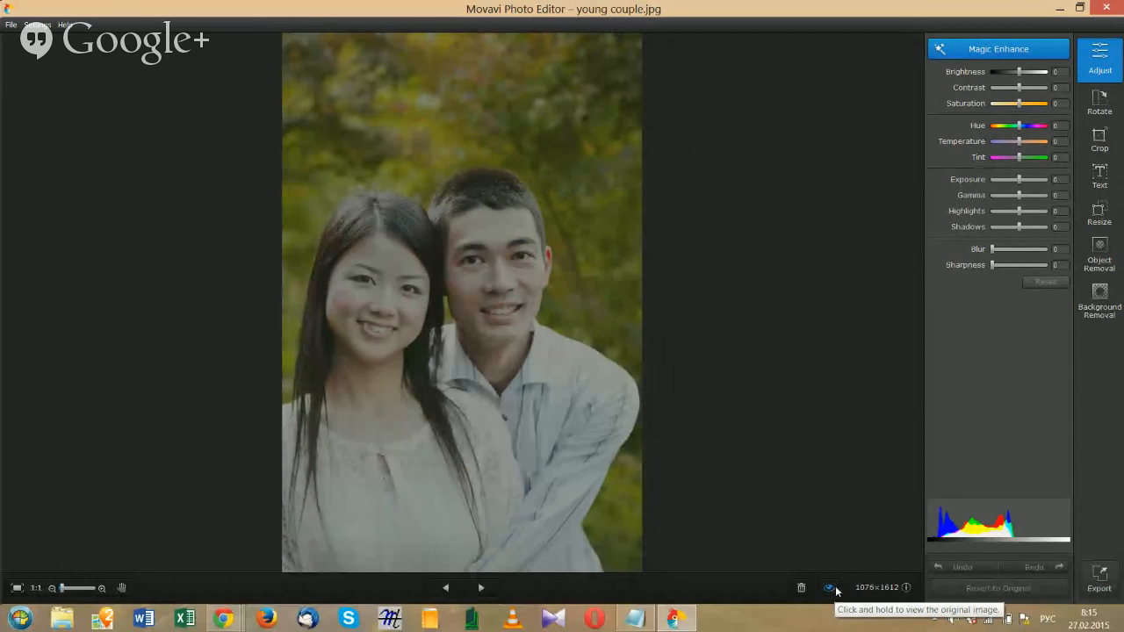
{"action": "left_click", "coordinate": [830, 590]}
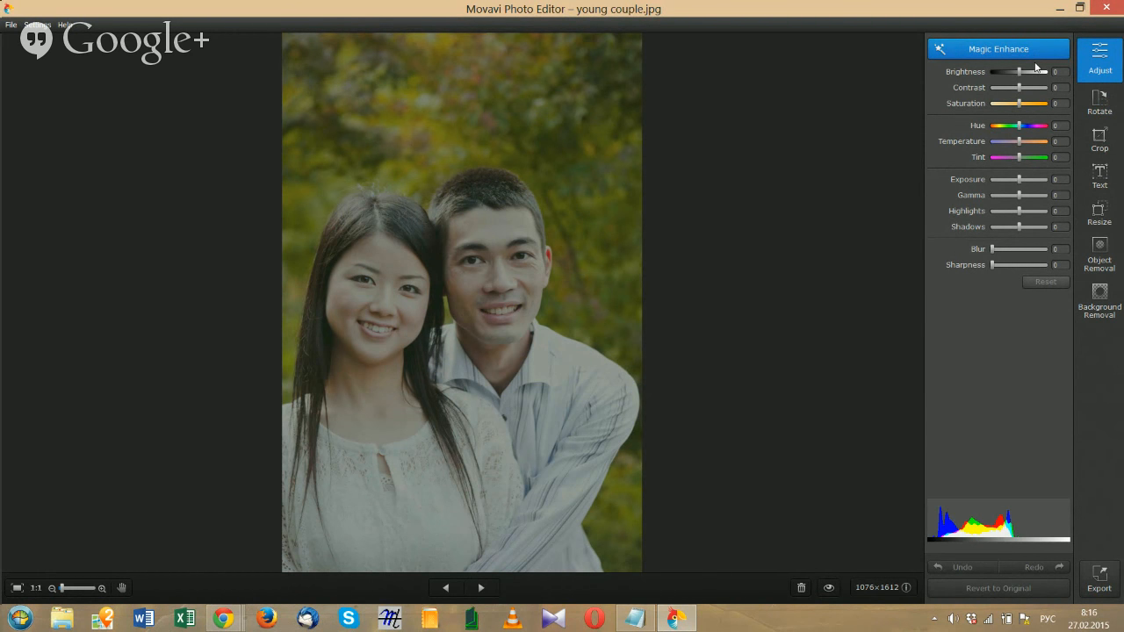
Step: Apply Magic Enhance to the couple photo and compare the result with the original image
{"action": "left_click", "coordinate": [1009, 54]}
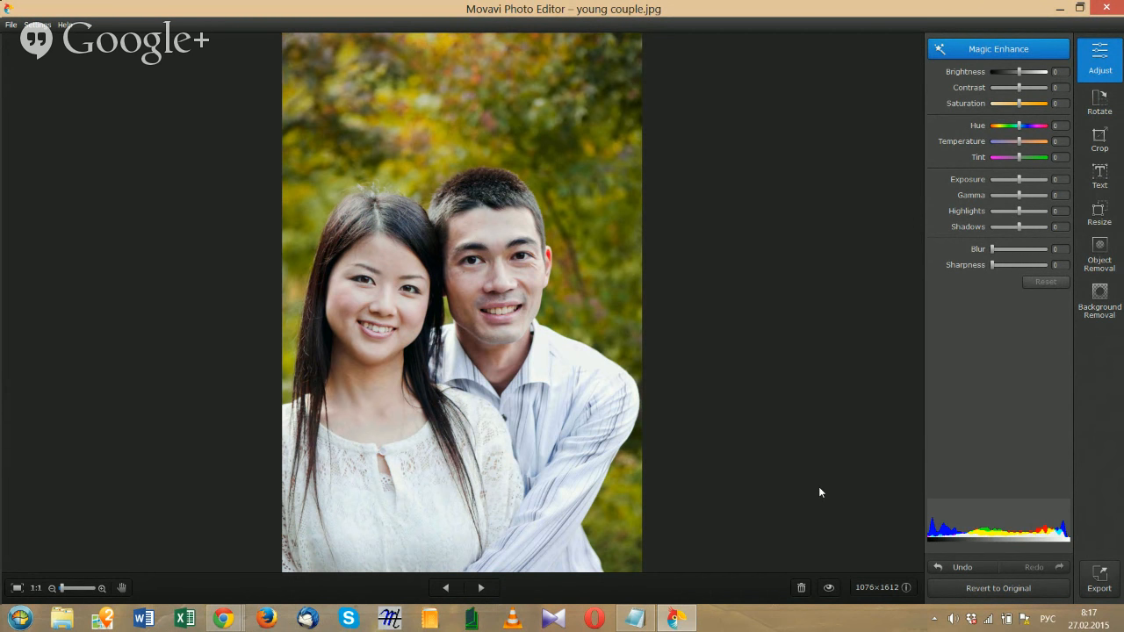
{"action": "left_click", "coordinate": [830, 590]}
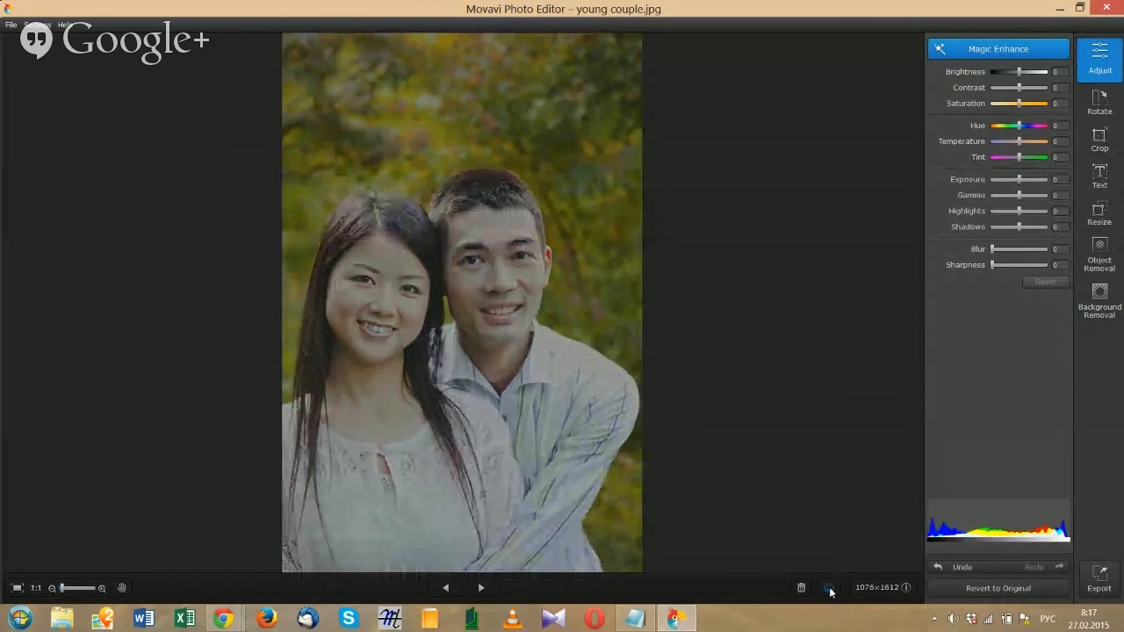
{"action": "left_click", "coordinate": [830, 590]}
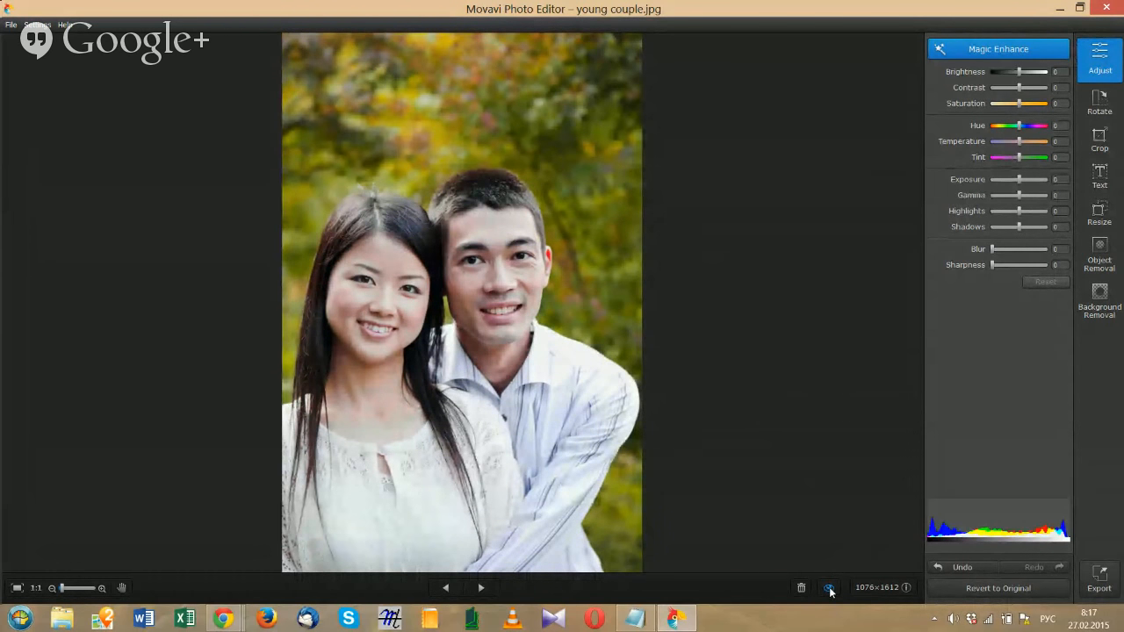
Step: Close the original-image preview, then undo, redo and again undo the Magic Enhance edit on the couple photo
{"action": "left_click", "coordinate": [830, 590]}
{"action": "left_click", "coordinate": [978, 566]}
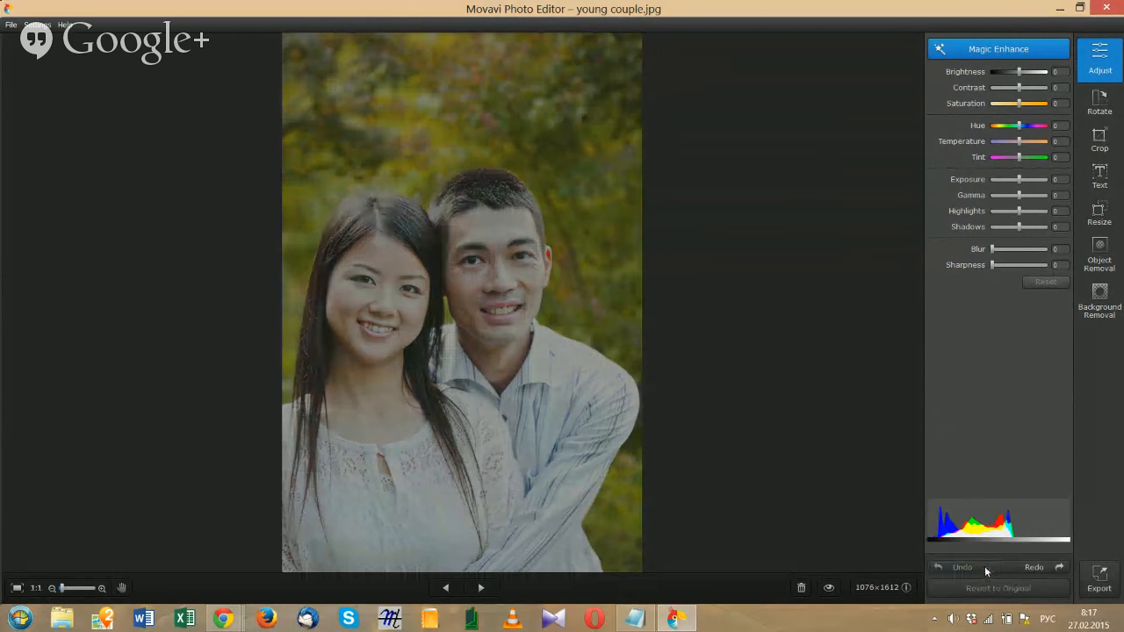
{"action": "left_click", "coordinate": [1019, 566]}
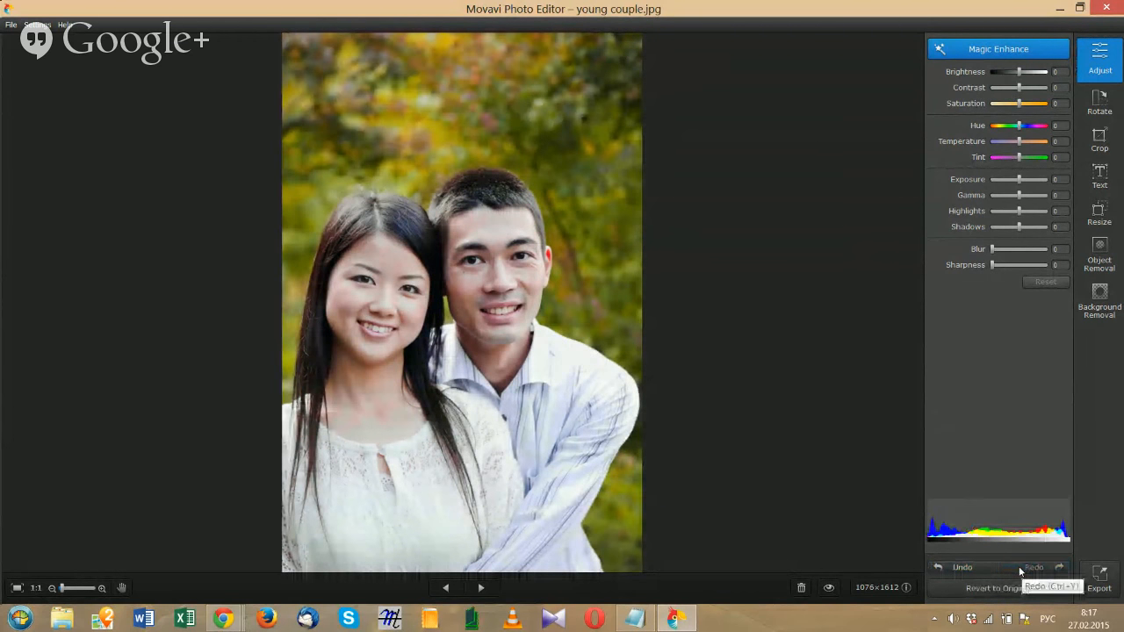
{"action": "left_click", "coordinate": [975, 567]}
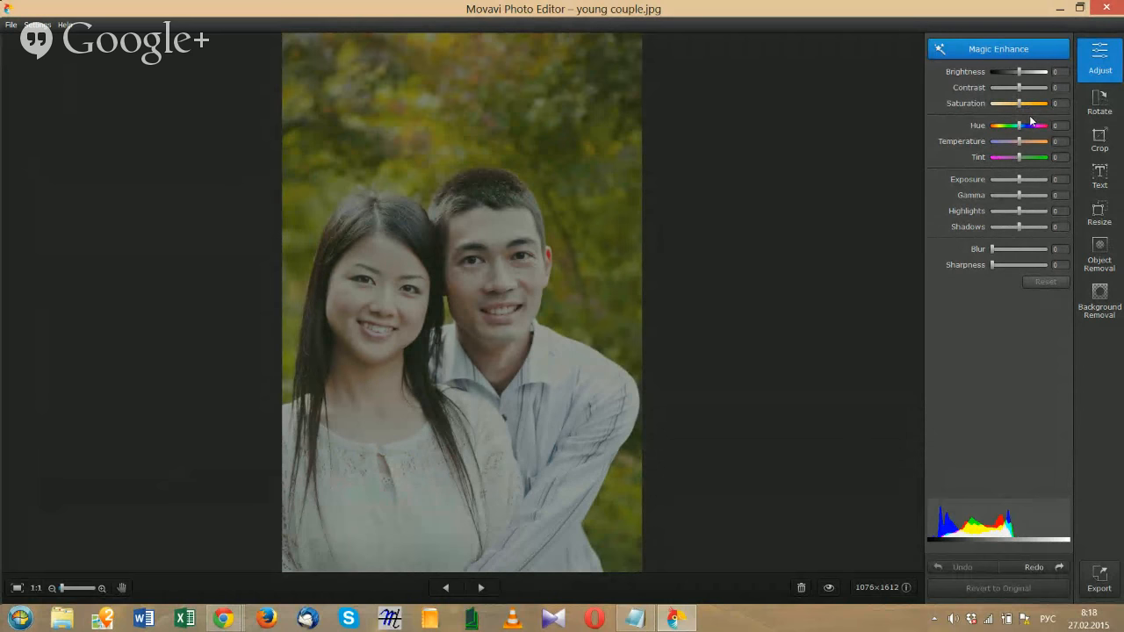
Step: Dismiss the crash report, relaunch Movavi Photo Editor, close the remaining error dialog and reopen the last edited file
{"action": "left_click", "coordinate": [1016, 71]}
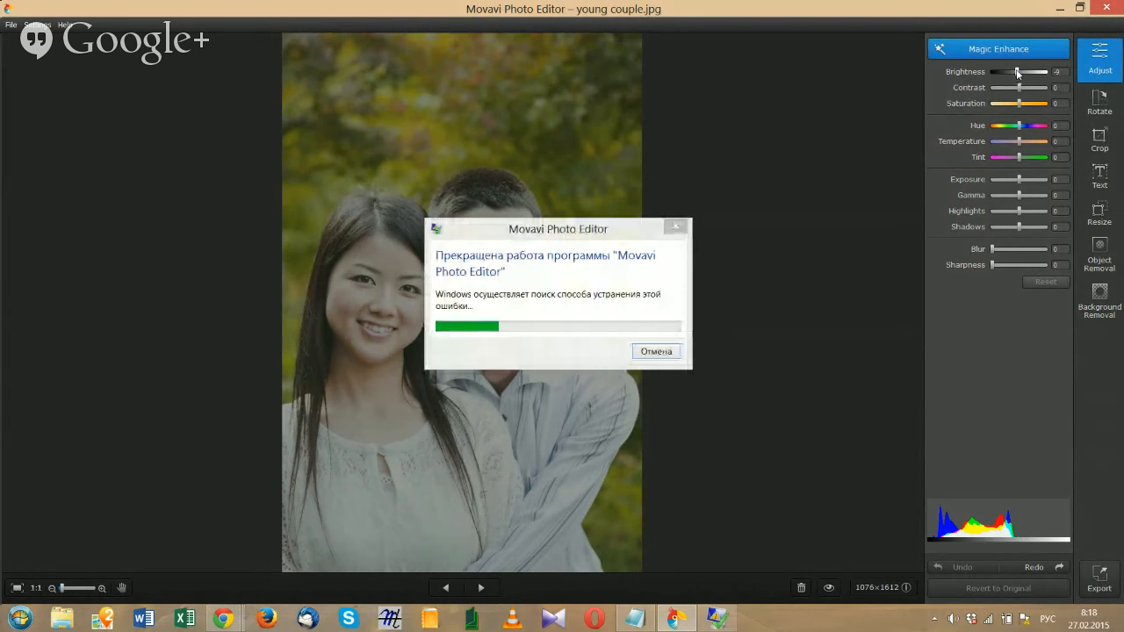
{"action": "left_click", "coordinate": [667, 351]}
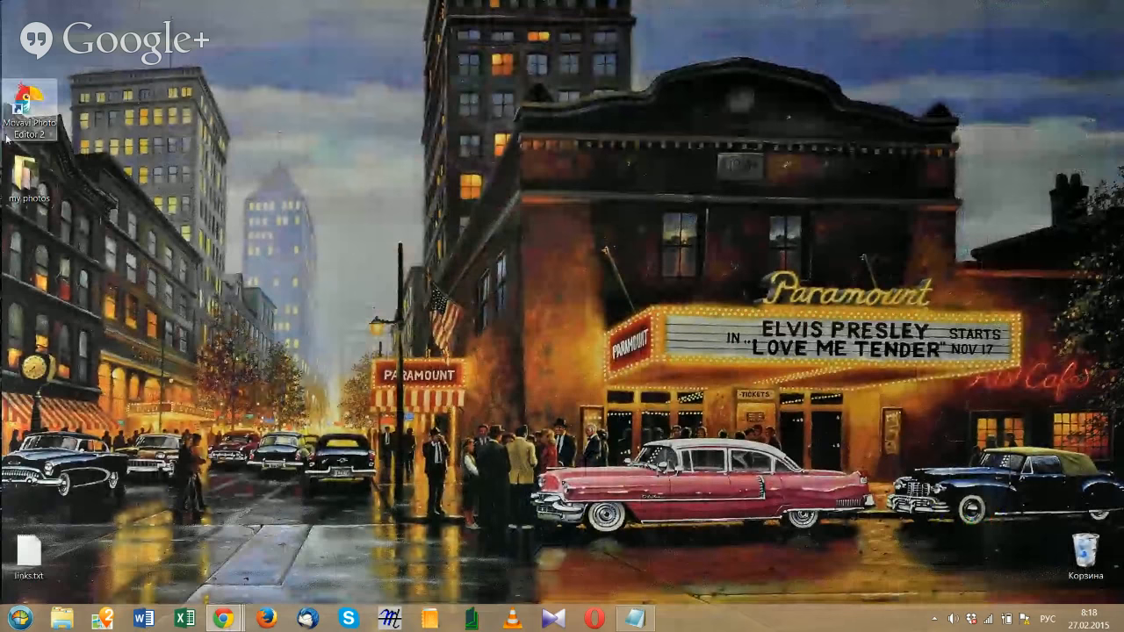
{"action": "double_click", "coordinate": [26, 110]}
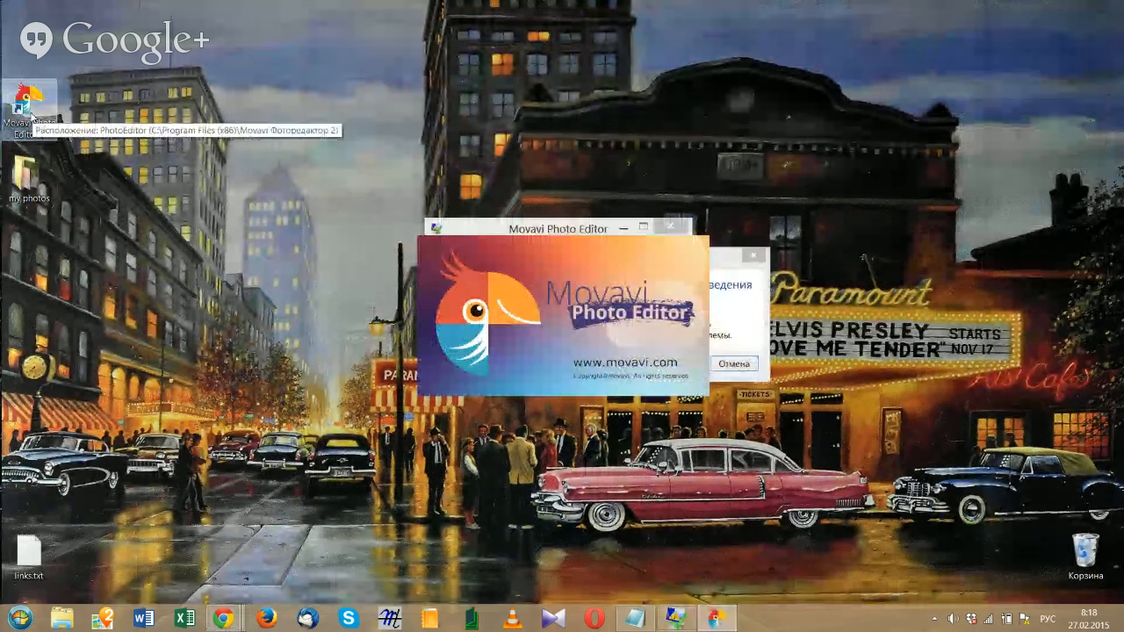
{"action": "left_click", "coordinate": [745, 256]}
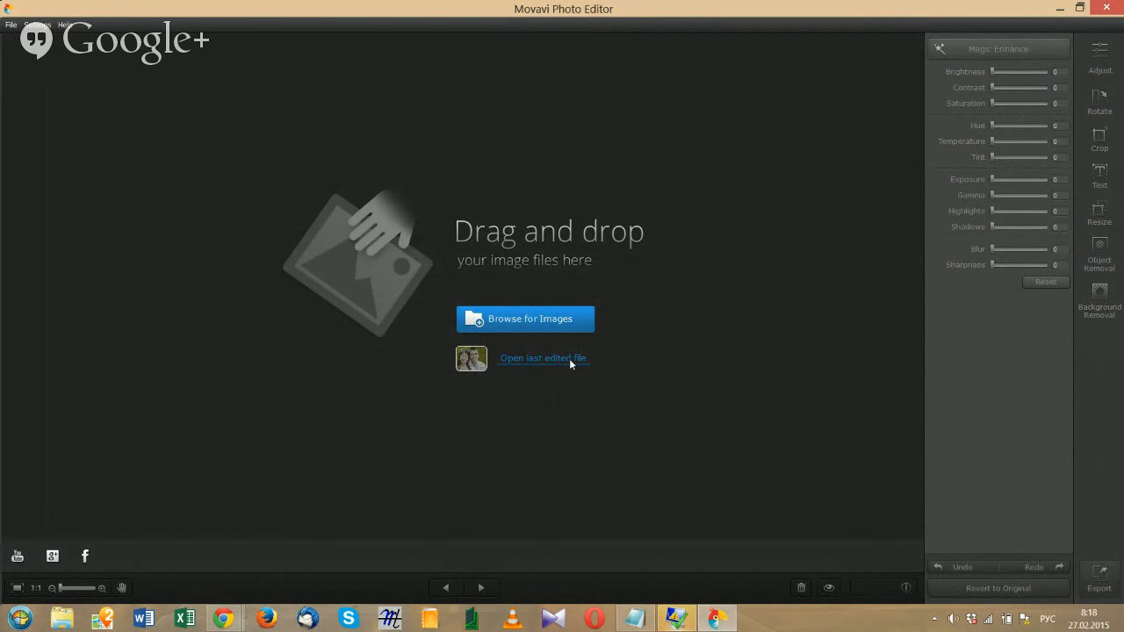
{"action": "left_click", "coordinate": [564, 361]}
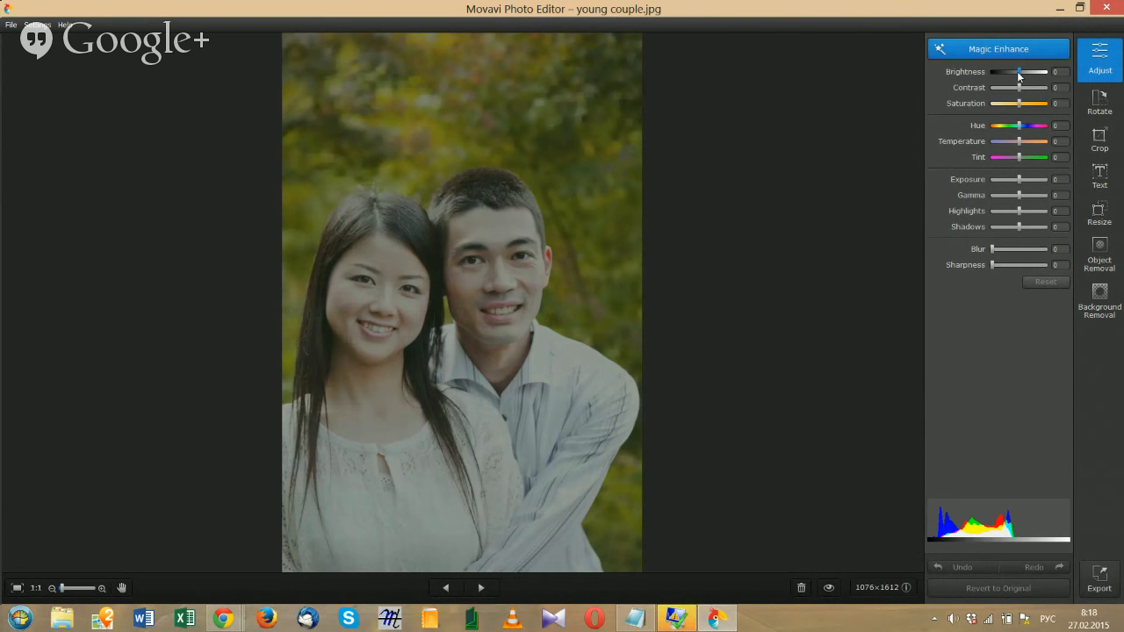
Step: Set the couple photo's brightness to 4 and its contrast to 11
{"action": "left_click_drag", "start_coordinate": [1018, 72], "coordinate": [1019, 73]}
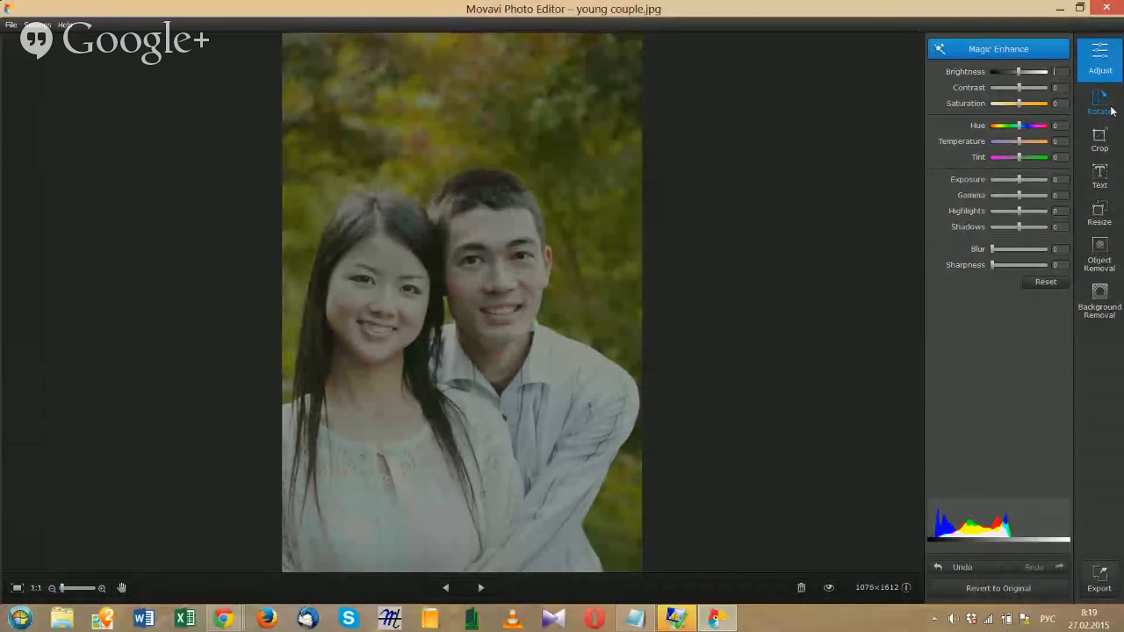
{"action": "type", "text": "4"}
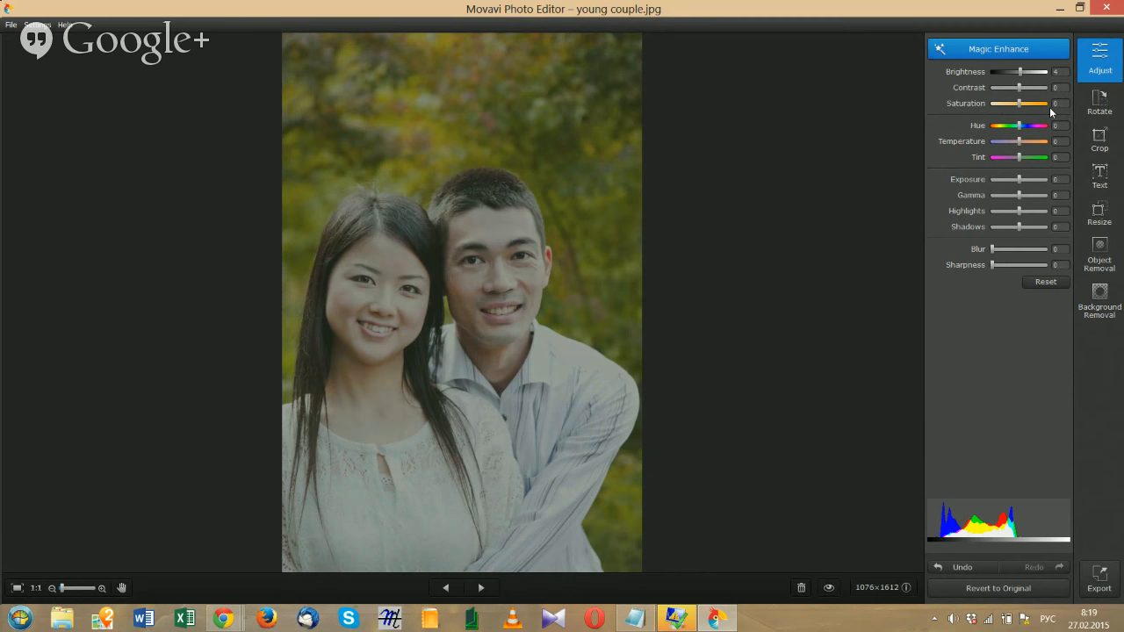
{"action": "key", "text": "Tab"}
{"action": "left_click_drag", "start_coordinate": [1018, 89], "coordinate": [1022, 89]}
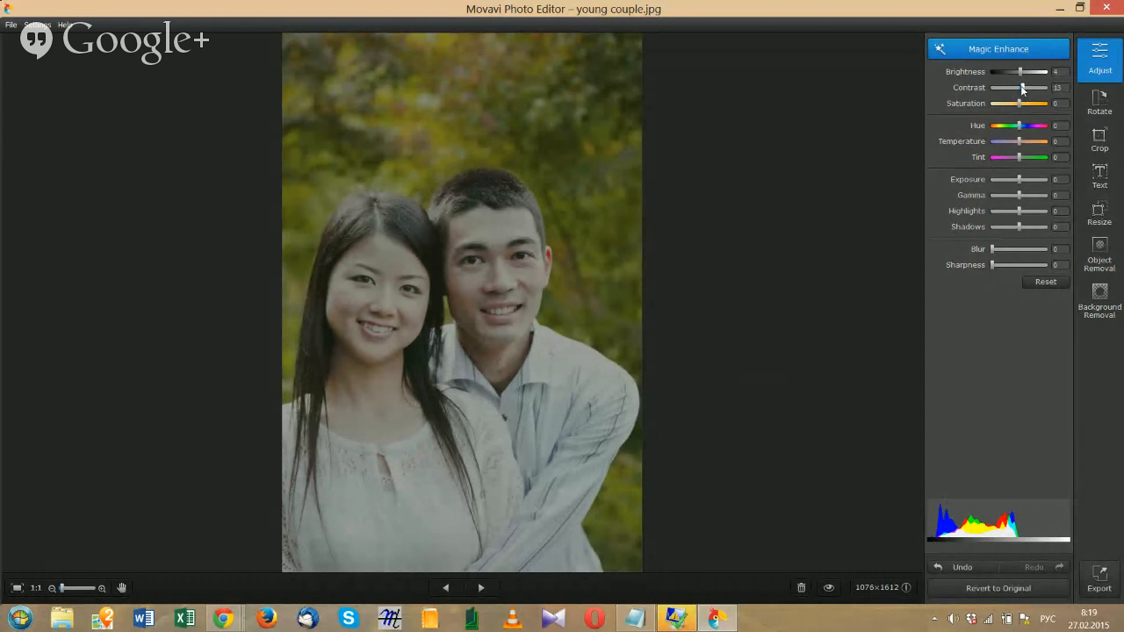
{"action": "left_click_drag", "start_coordinate": [1022, 89], "coordinate": [1021, 89]}
Step: Set the photo's saturation to 20, try full desaturation at -100, and bring the saturation back to 20
{"action": "left_click_drag", "start_coordinate": [1018, 107], "coordinate": [1025, 106]}
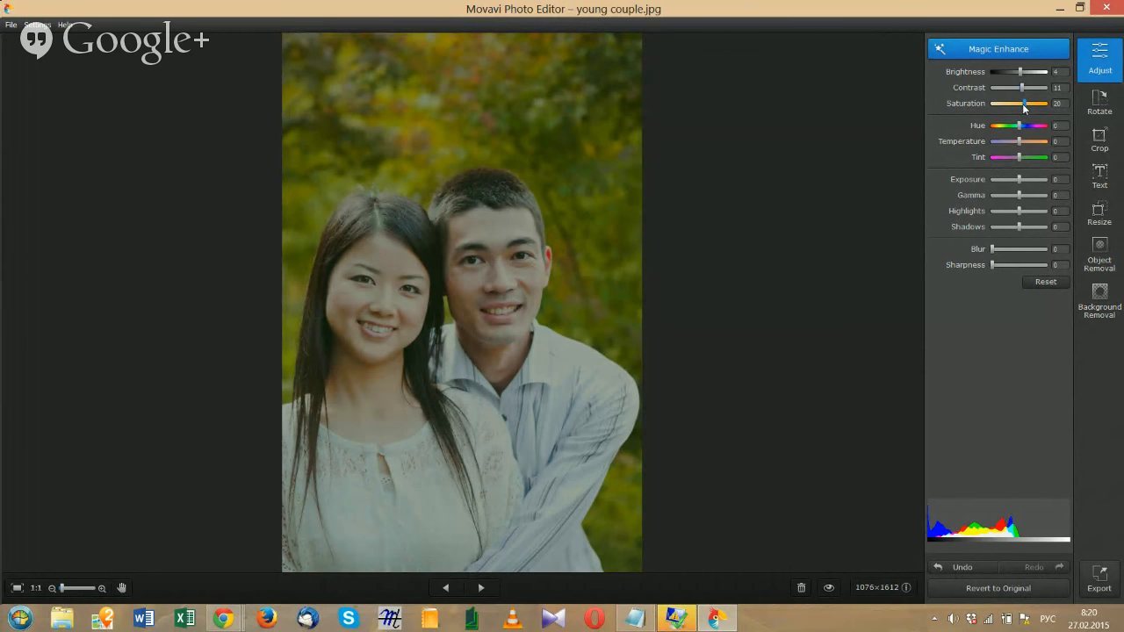
{"action": "left_click_drag", "start_coordinate": [1023, 105], "coordinate": [990, 102]}
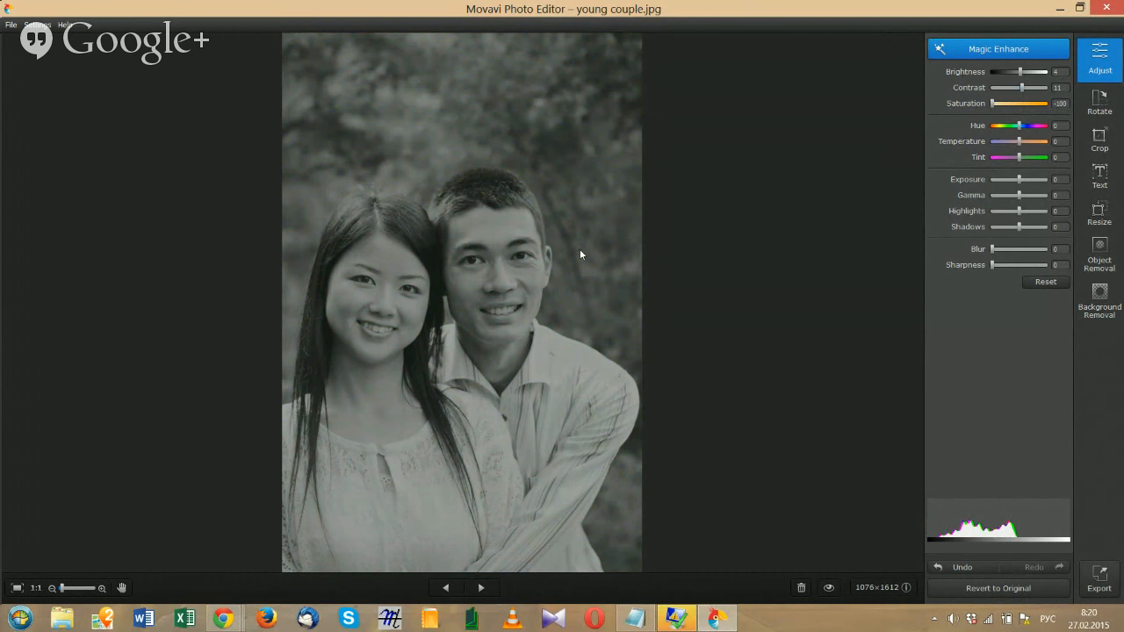
{"action": "left_click_drag", "start_coordinate": [992, 104], "coordinate": [1023, 106]}
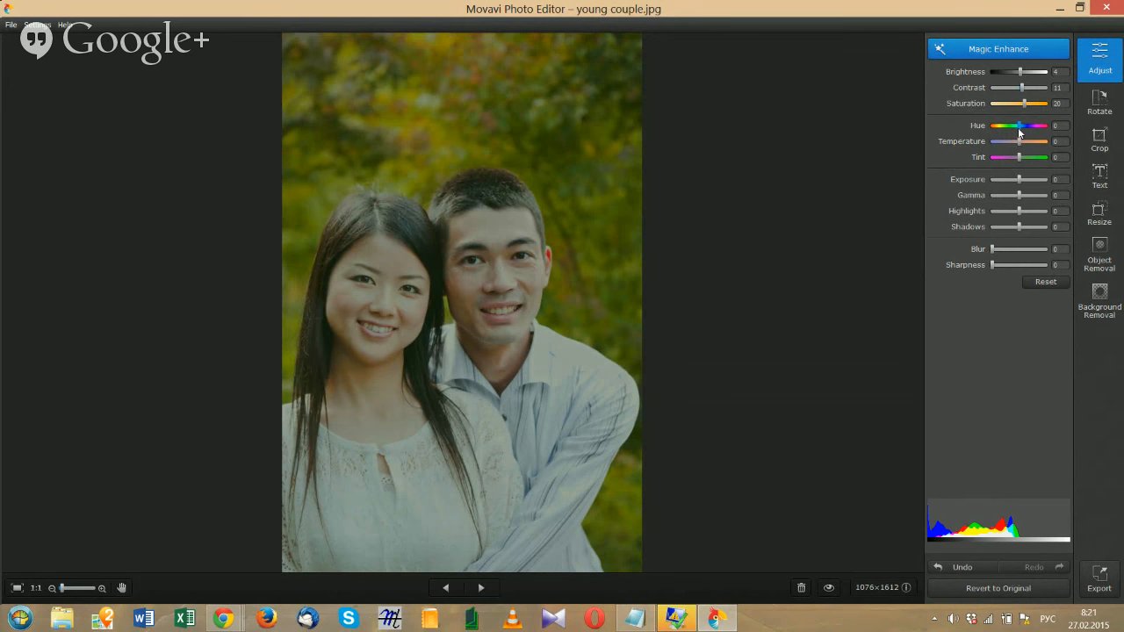
Step: Try hue shifts of 70 and -180 on the photo, and settle the hue at 8
{"action": "left_click_drag", "start_coordinate": [1017, 127], "coordinate": [1028, 127]}
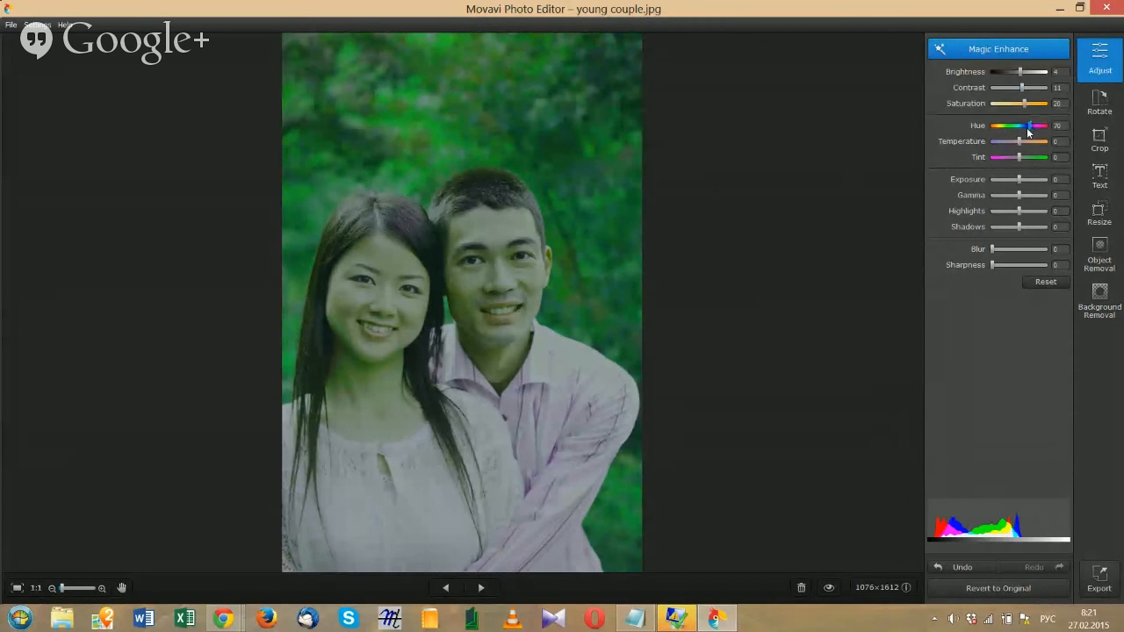
{"action": "left_click_drag", "start_coordinate": [1027, 130], "coordinate": [992, 126]}
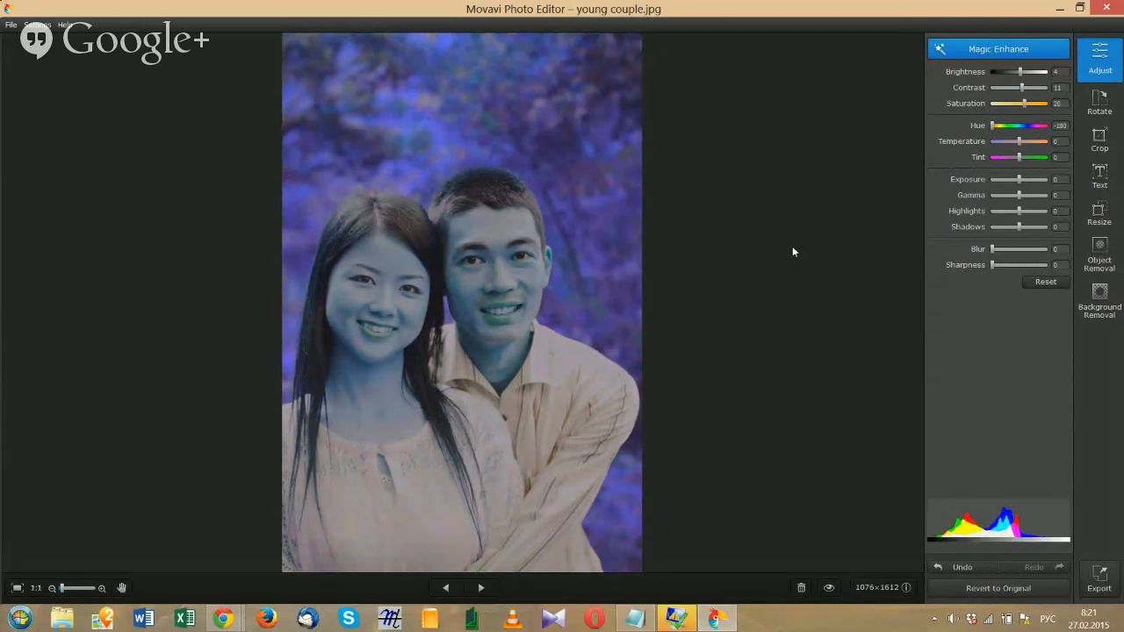
{"action": "left_click", "coordinate": [994, 127]}
{"action": "left_click_drag", "start_coordinate": [994, 127], "coordinate": [1018, 127]}
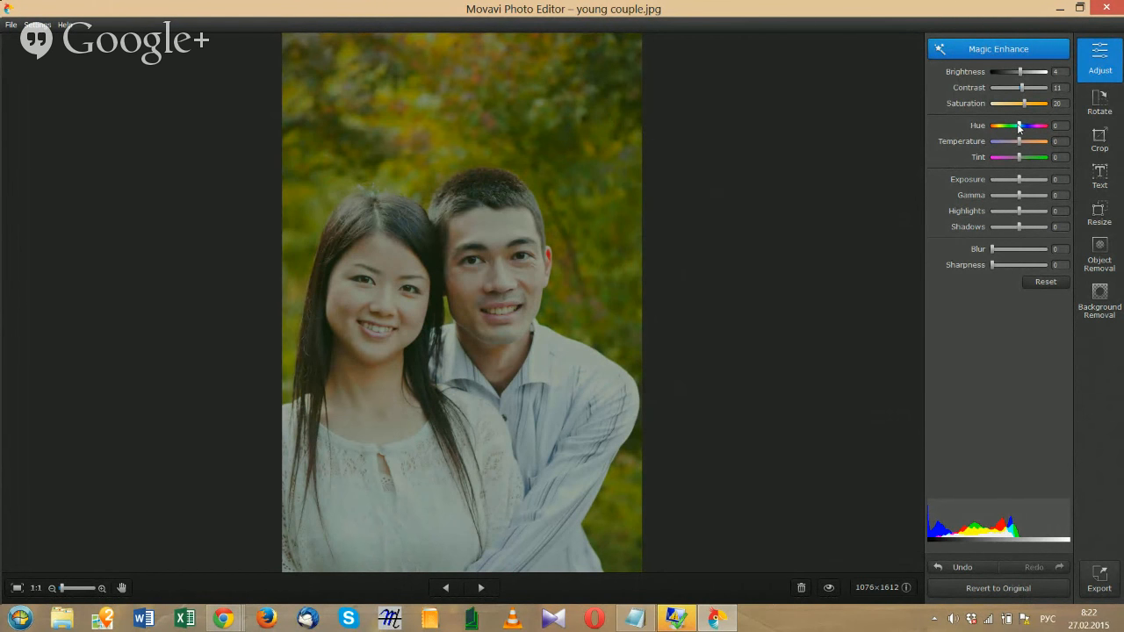
{"action": "left_click_drag", "start_coordinate": [1018, 128], "coordinate": [1019, 125]}
Step: Set both the temperature and the tint of the photo to -1
{"action": "left_click_drag", "start_coordinate": [1019, 147], "coordinate": [1020, 145]}
{"action": "left_click_drag", "start_coordinate": [1018, 145], "coordinate": [1018, 145]}
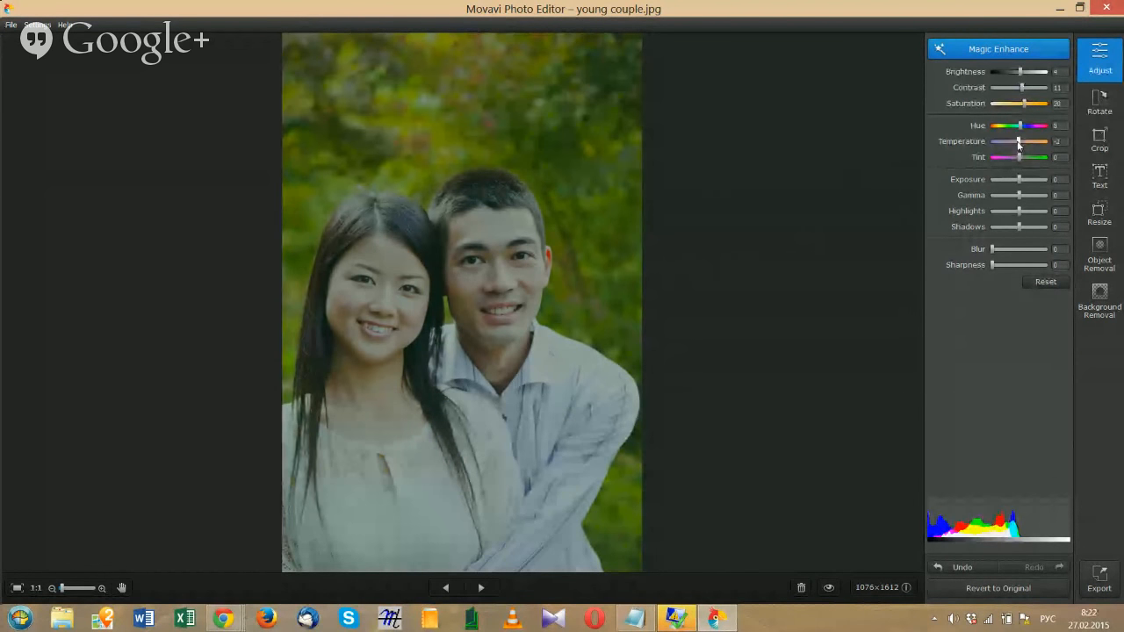
{"action": "left_click", "coordinate": [1057, 141]}
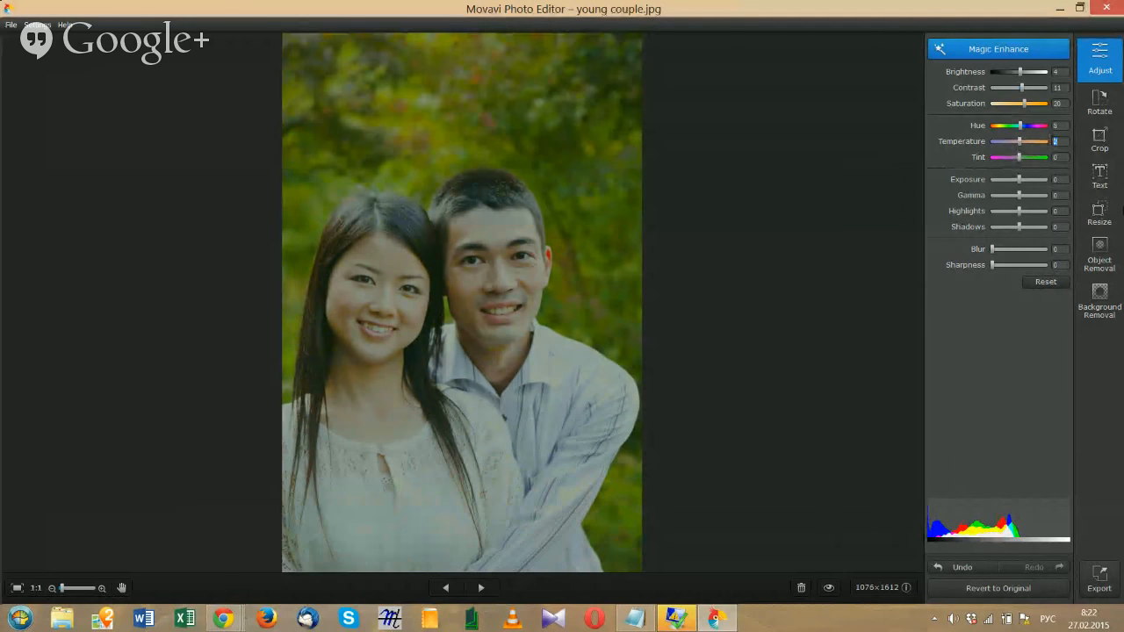
{"action": "type", "text": "-1"}
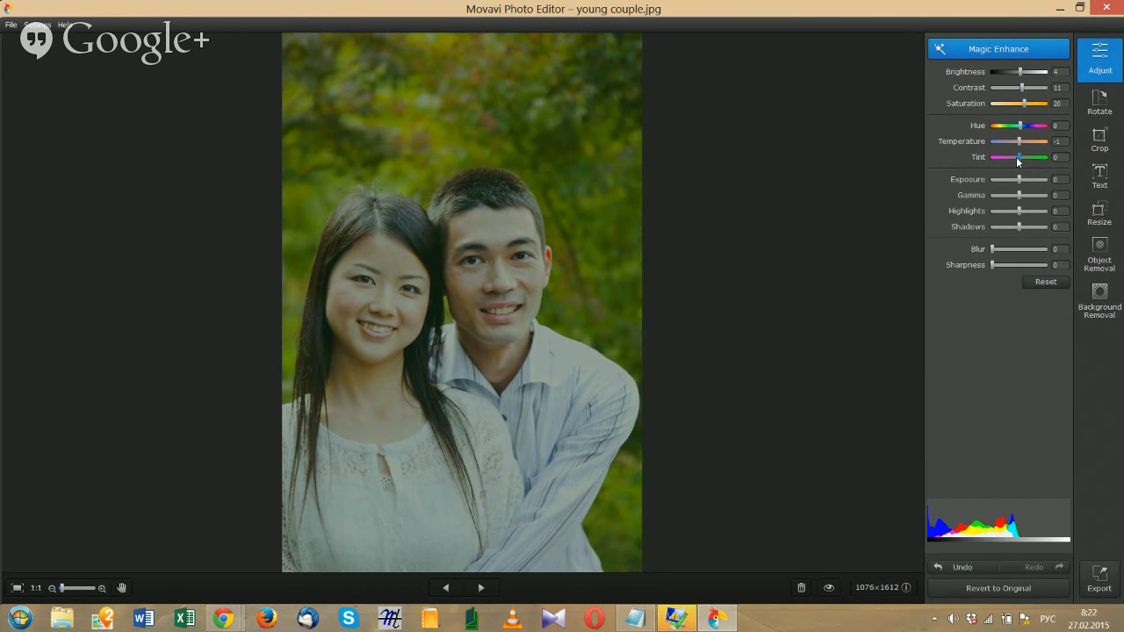
{"action": "left_click_drag", "start_coordinate": [1018, 157], "coordinate": [1052, 156]}
{"action": "type", "text": "0"}
{"action": "left_click_drag", "start_coordinate": [1059, 157], "coordinate": [1042, 158]}
Step: Try an exposure of -2, and reset both the brightness and the exposure to 0
{"action": "left_click_drag", "start_coordinate": [1018, 183], "coordinate": [1018, 180]}
{"action": "left_click", "coordinate": [1059, 180]}
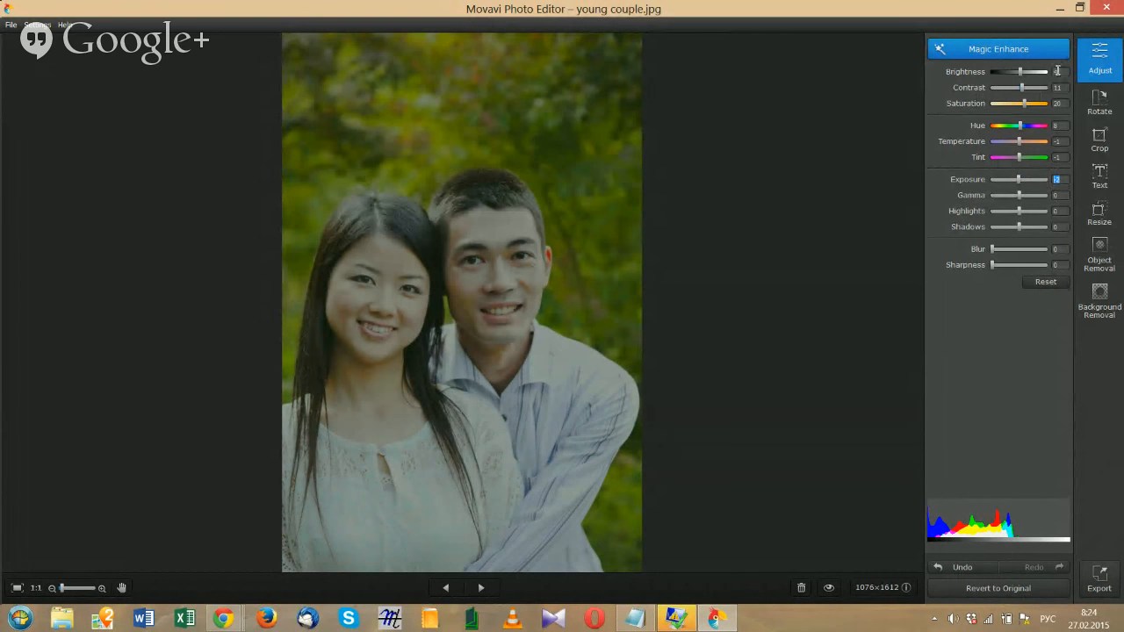
{"action": "left_click_drag", "start_coordinate": [1058, 71], "coordinate": [1046, 75]}
{"action": "type", "text": "0"}
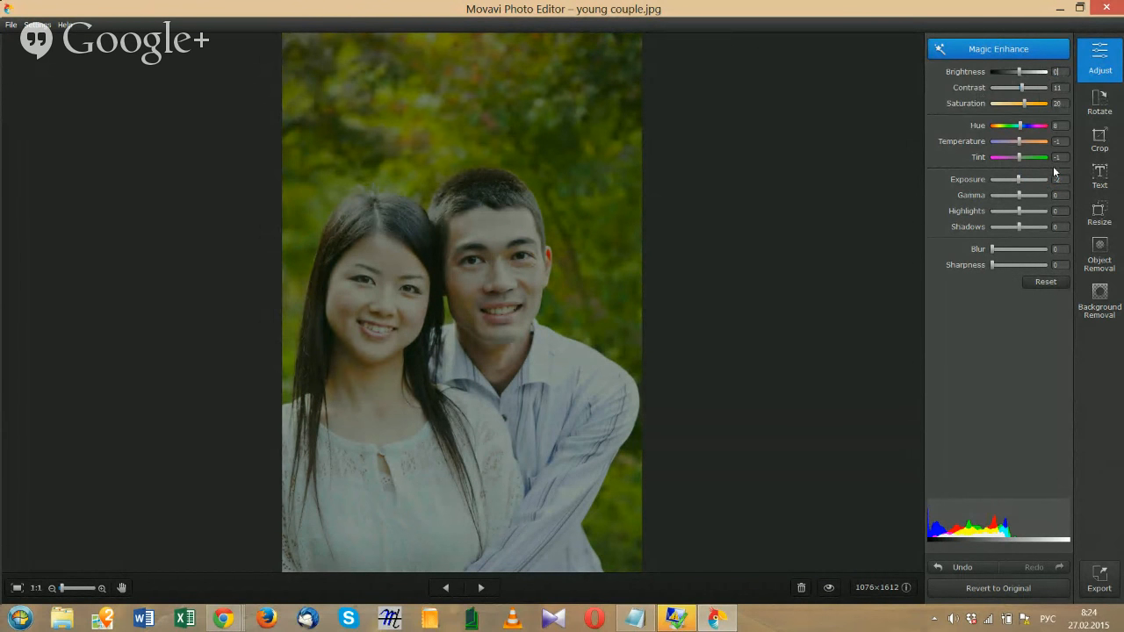
{"action": "left_click_drag", "start_coordinate": [1060, 179], "coordinate": [1051, 181]}
{"action": "type", "text": "0"}
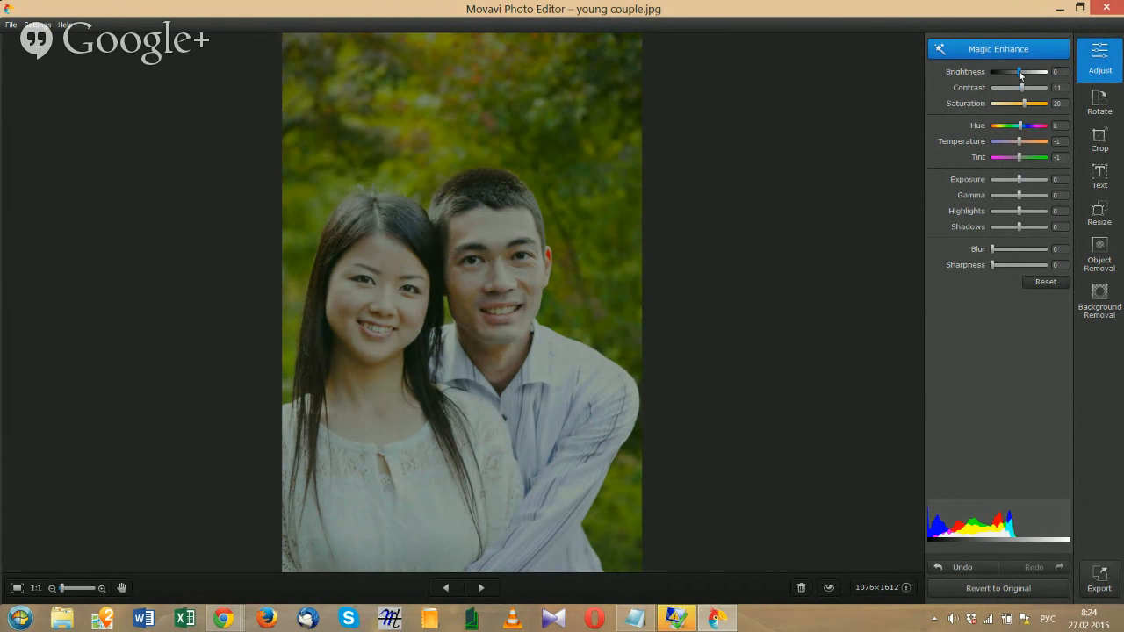
{"action": "left_click_drag", "start_coordinate": [1020, 75], "coordinate": [1045, 77]}
{"action": "type", "text": "0"}
Step: Raise the photo's exposure slightly, comparing it with a lower exposure of 2
{"action": "left_click_drag", "start_coordinate": [1017, 181], "coordinate": [1020, 182]}
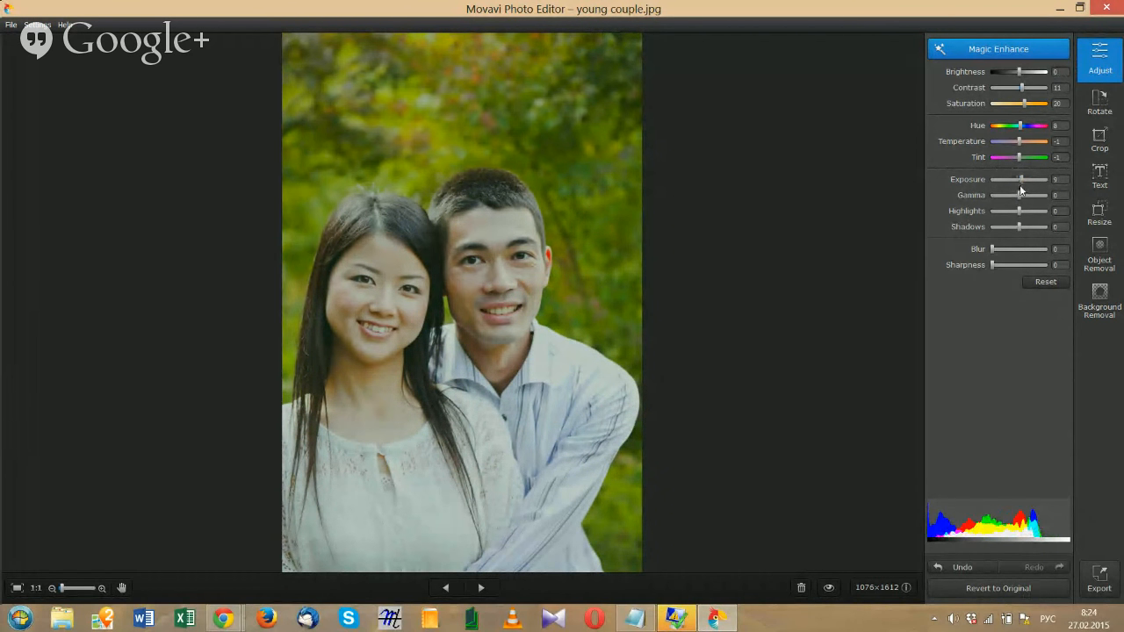
{"action": "double_click", "coordinate": [1055, 179]}
{"action": "left_click_drag", "start_coordinate": [1020, 180], "coordinate": [1019, 181]}
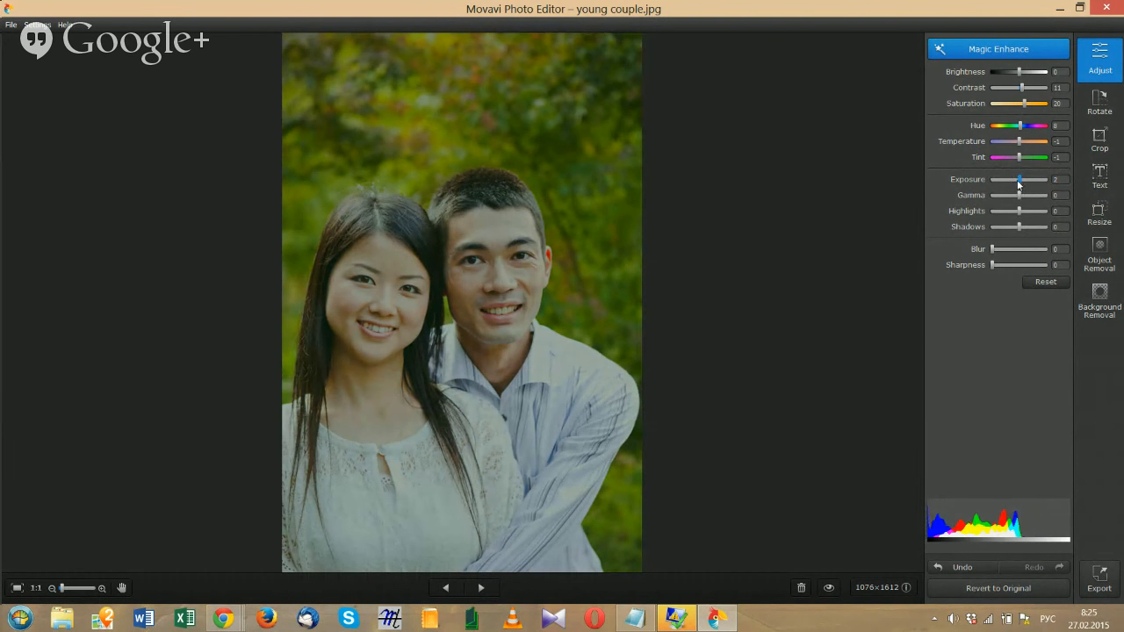
{"action": "left_click_drag", "start_coordinate": [1018, 183], "coordinate": [1021, 183]}
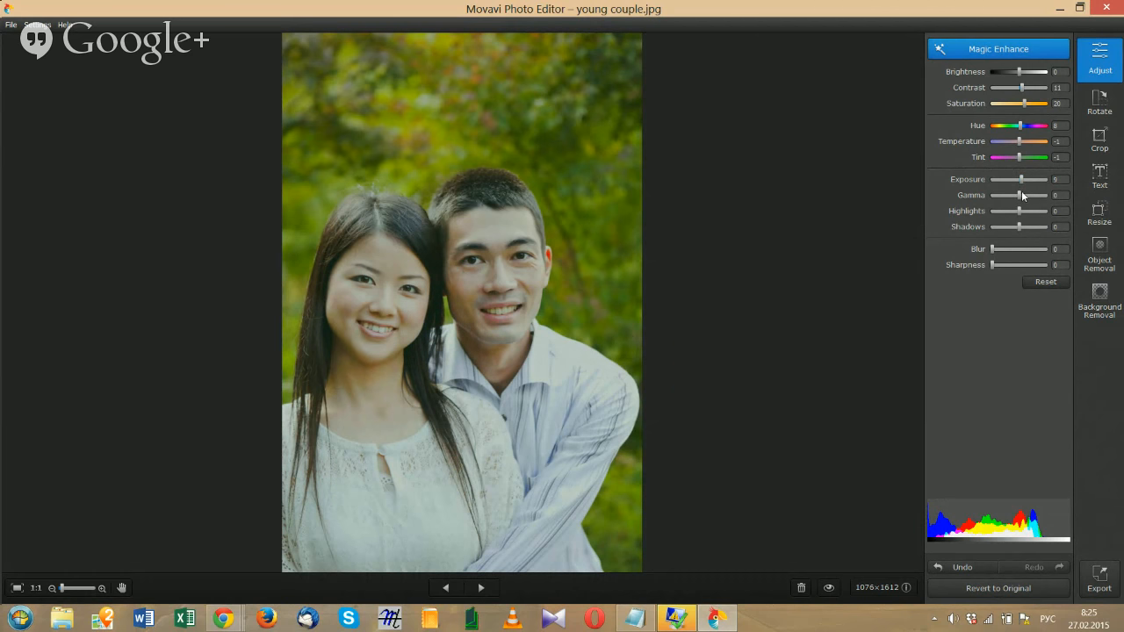
{"action": "left_click_drag", "start_coordinate": [1021, 181], "coordinate": [1022, 182]}
Step: Fine-tune the photo's light by setting brightness to -2, contrast to 7 and exposure to 15
{"action": "left_click_drag", "start_coordinate": [1019, 77], "coordinate": [1018, 75]}
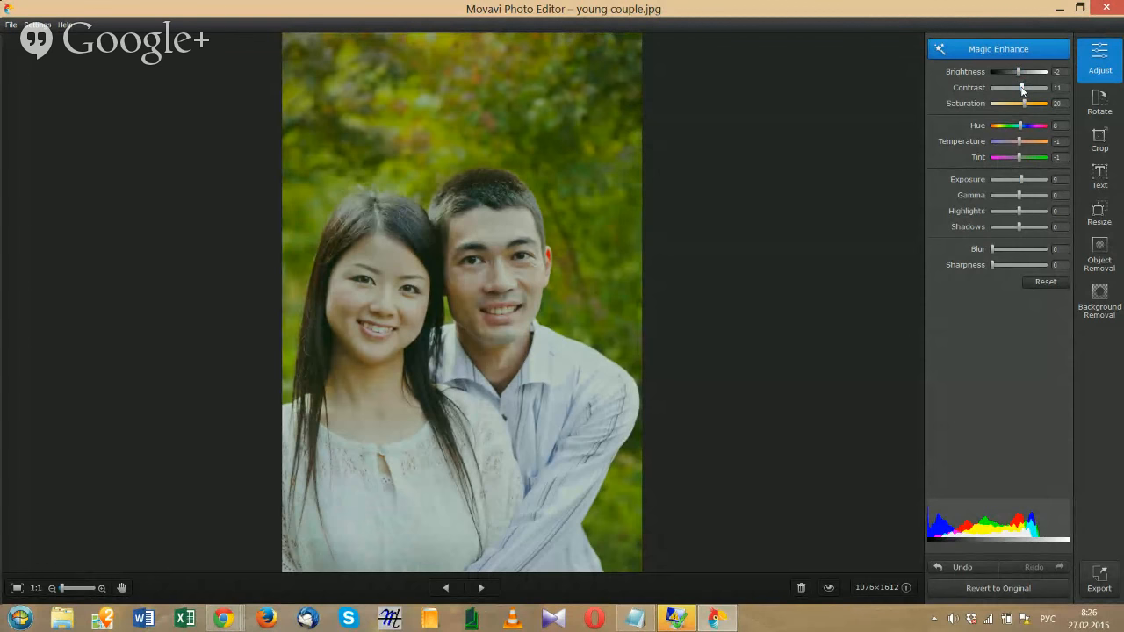
{"action": "left_click_drag", "start_coordinate": [1022, 88], "coordinate": [1020, 88]}
{"action": "left_click_drag", "start_coordinate": [1020, 180], "coordinate": [1023, 182]}
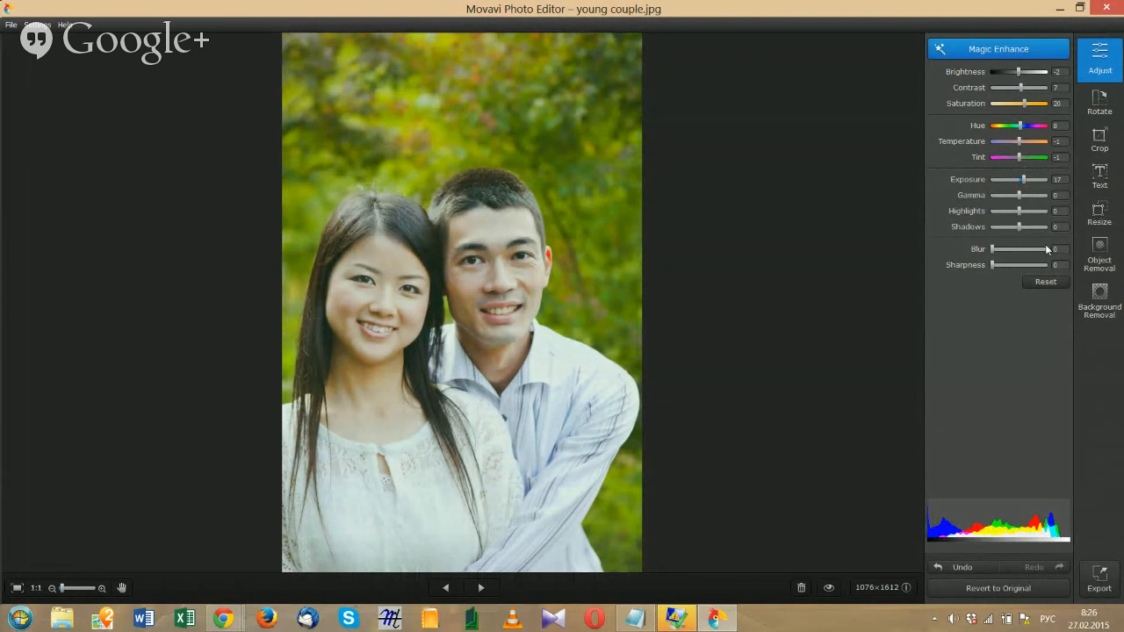
{"action": "double_click", "coordinate": [1058, 180]}
{"action": "type", "text": "13"}
{"action": "key", "text": "Return"}
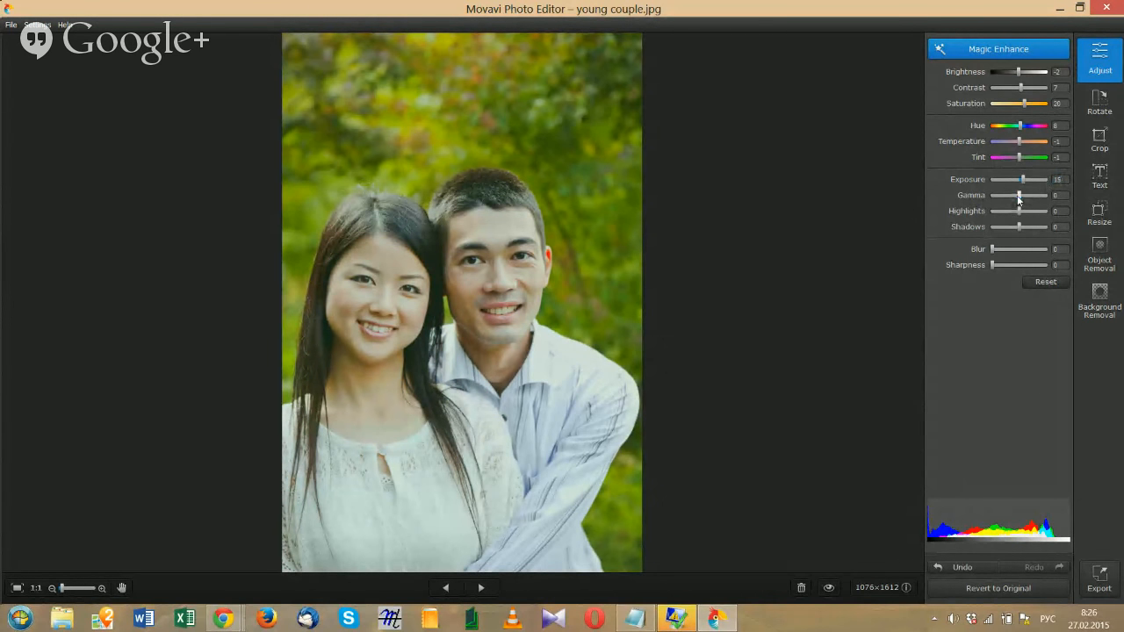
Step: Try gamma values of -2 and -4 on the photo and reset the gamma to 0
{"action": "left_click_drag", "start_coordinate": [1017, 197], "coordinate": [1017, 195]}
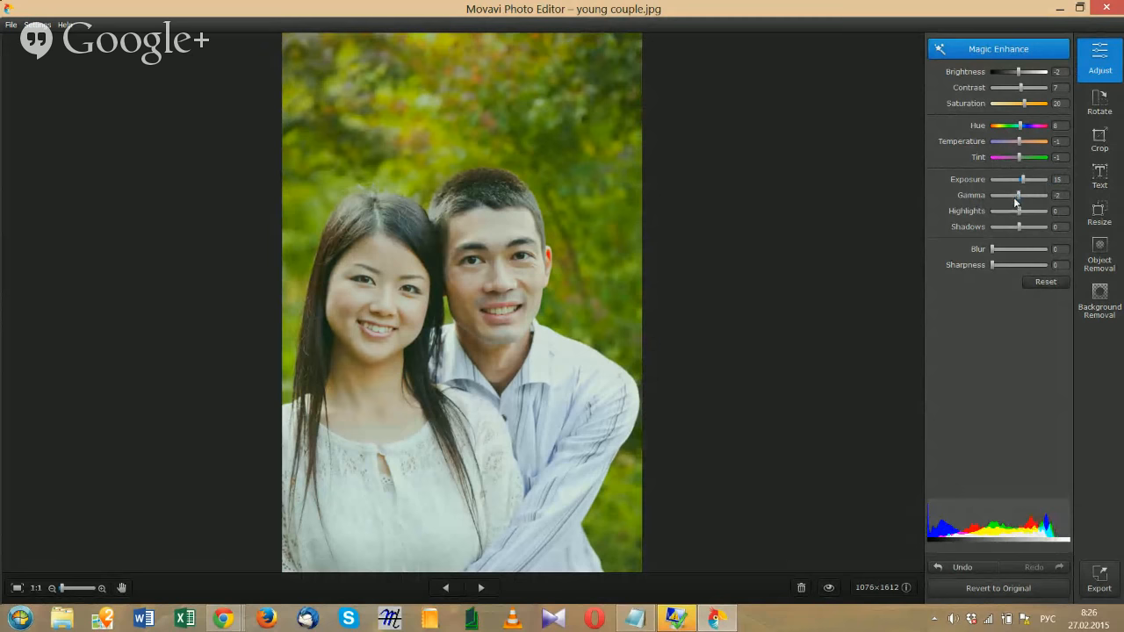
{"action": "left_click_drag", "start_coordinate": [1017, 199], "coordinate": [1017, 195]}
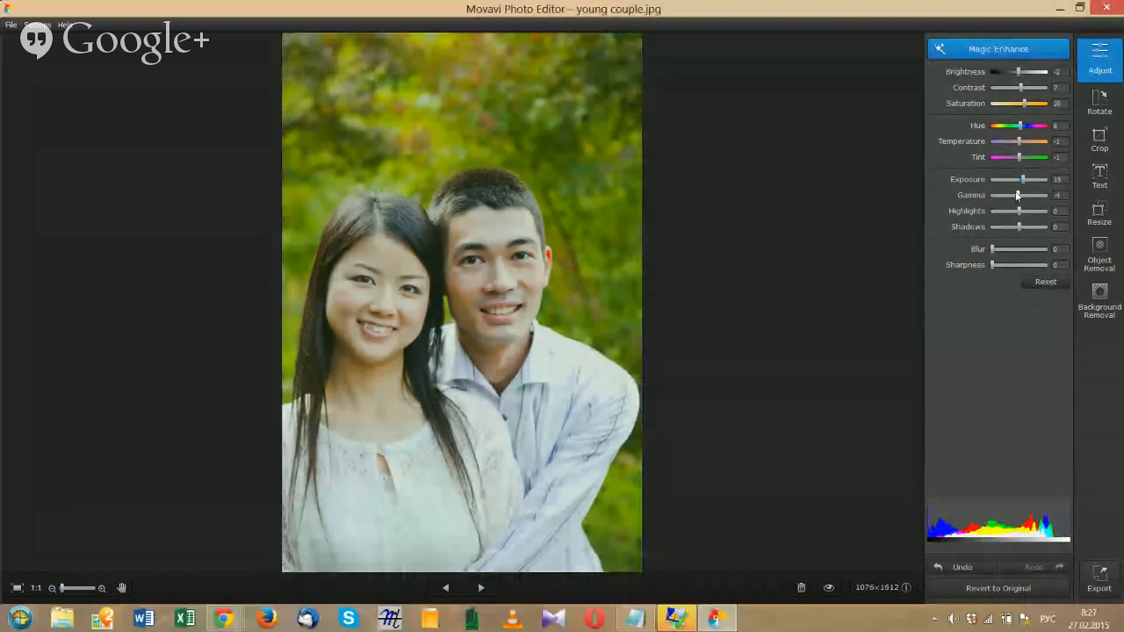
{"action": "double_click", "coordinate": [1055, 197]}
{"action": "type", "text": "0"}
{"action": "key", "text": "Return"}
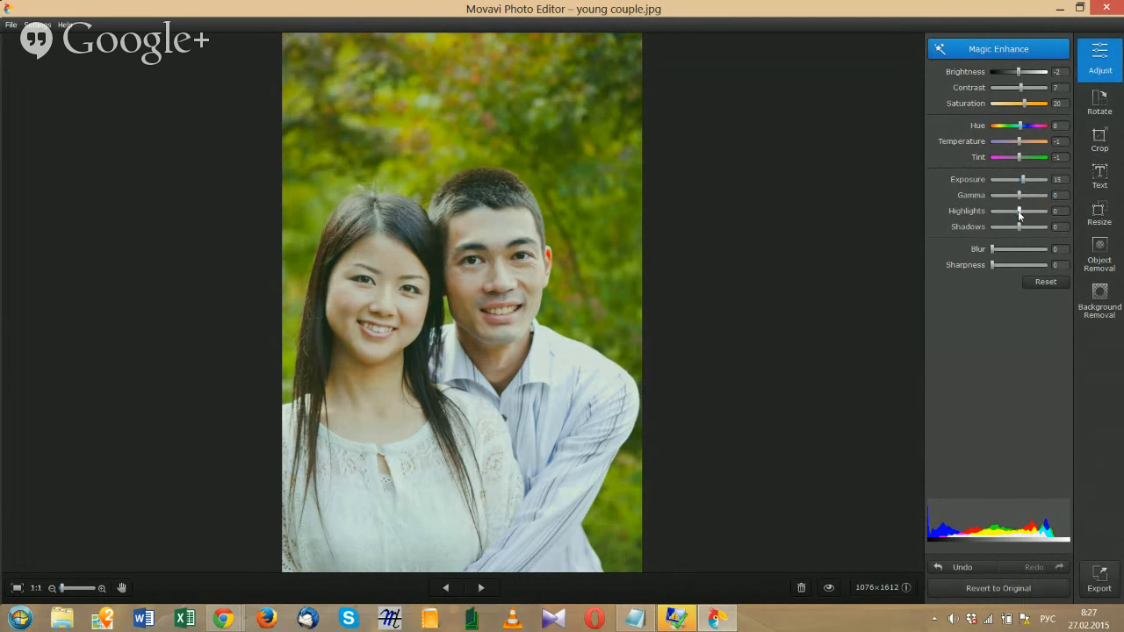
Step: Set the photo's highlights to -11, after trying 7, and its shadows to 11
{"action": "left_click_drag", "start_coordinate": [1019, 211], "coordinate": [1020, 211]}
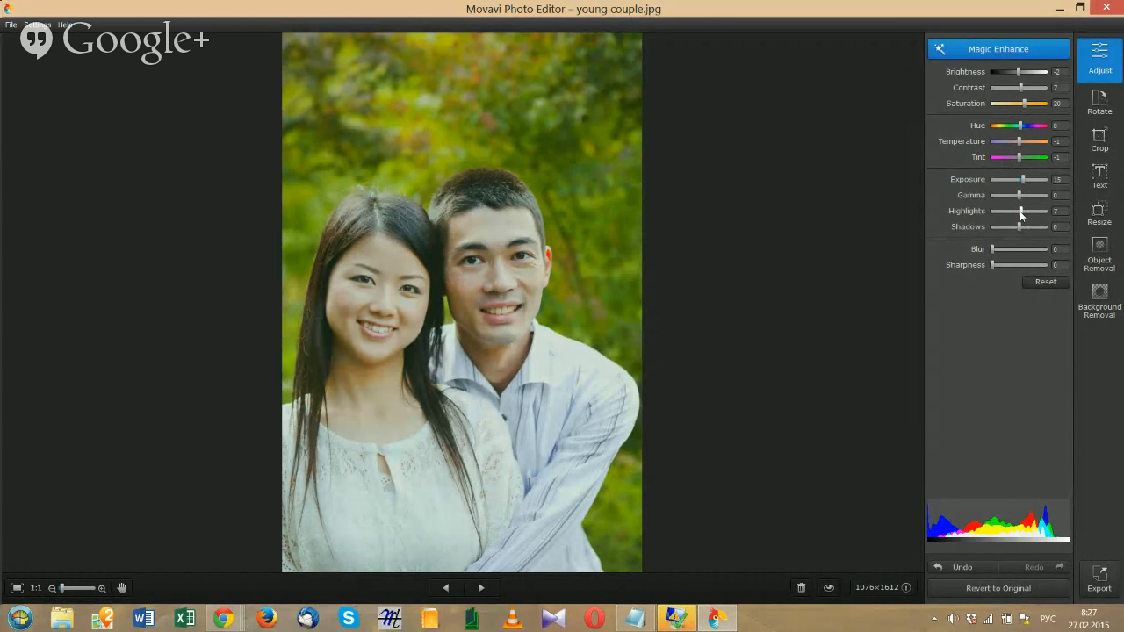
{"action": "left_click_drag", "start_coordinate": [1021, 214], "coordinate": [1016, 216]}
{"action": "mouse_move", "coordinate": [1016, 211]}
{"action": "left_mouse_down"}
{"action": "mouse_move", "coordinate": [1026, 212]}
{"action": "mouse_move", "coordinate": [1015, 211]}
{"action": "left_mouse_up"}
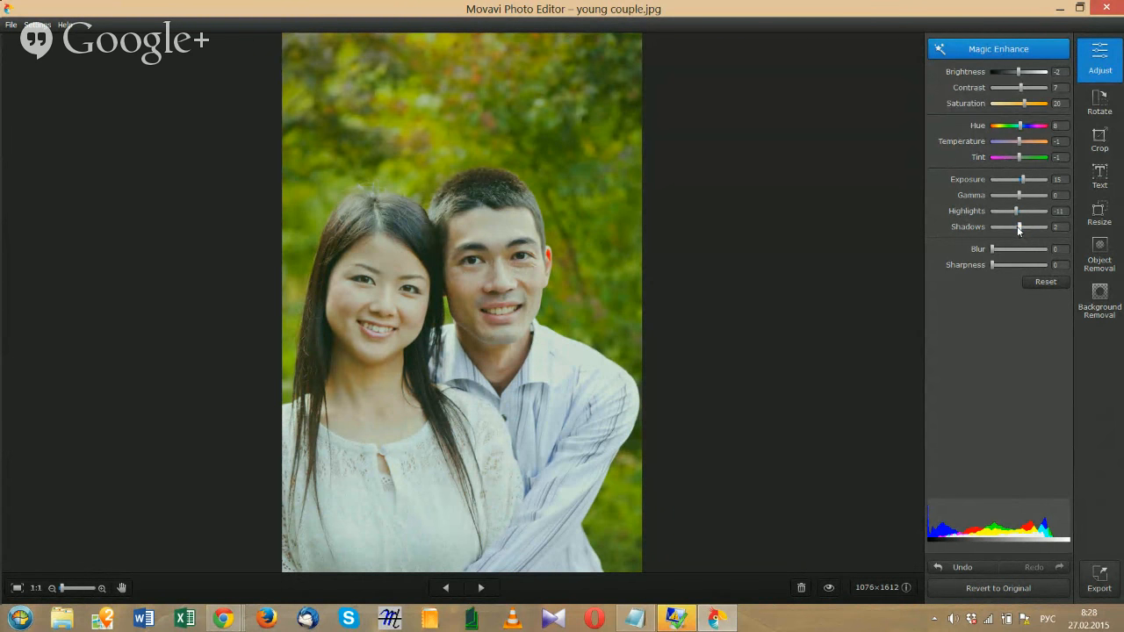
{"action": "left_click_drag", "start_coordinate": [1019, 229], "coordinate": [1019, 227]}
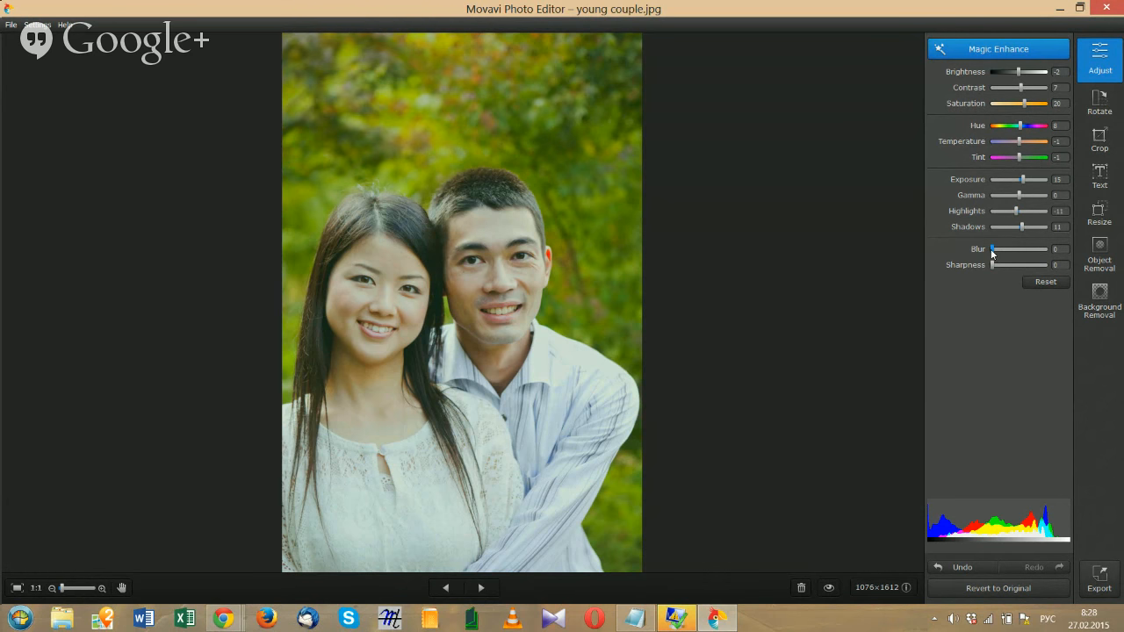
Step: Set the photo's blur to 1, after trying 40, and its sharpness to 5, after trying a stronger value
{"action": "left_click_drag", "start_coordinate": [993, 252], "coordinate": [1014, 253]}
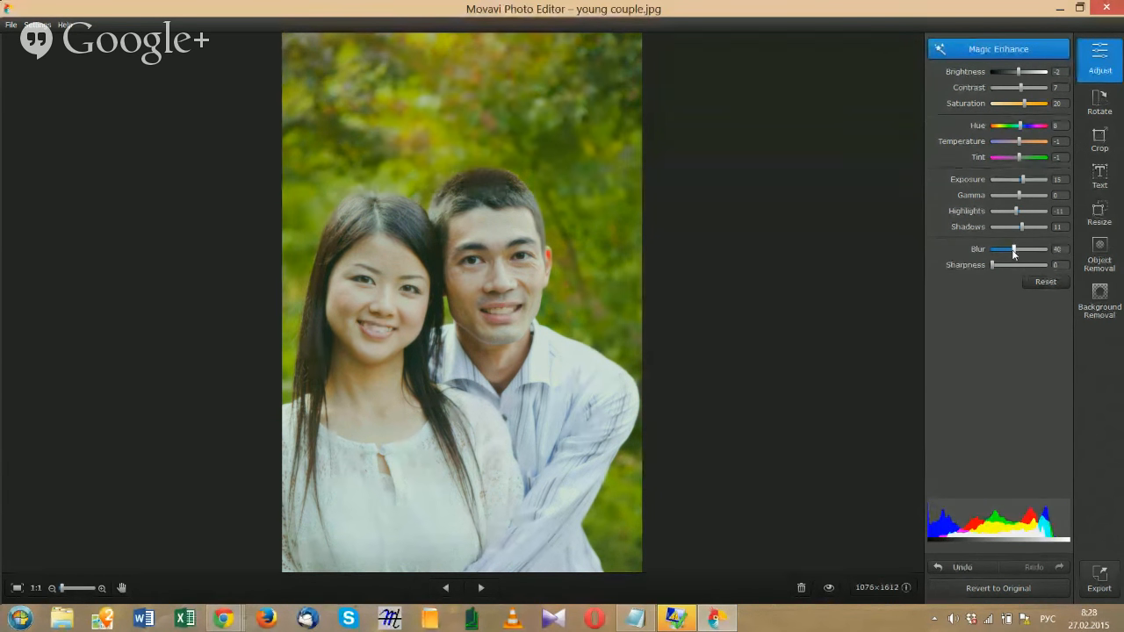
{"action": "double_click", "coordinate": [1057, 250]}
{"action": "left_click_drag", "start_coordinate": [1014, 254], "coordinate": [990, 247]}
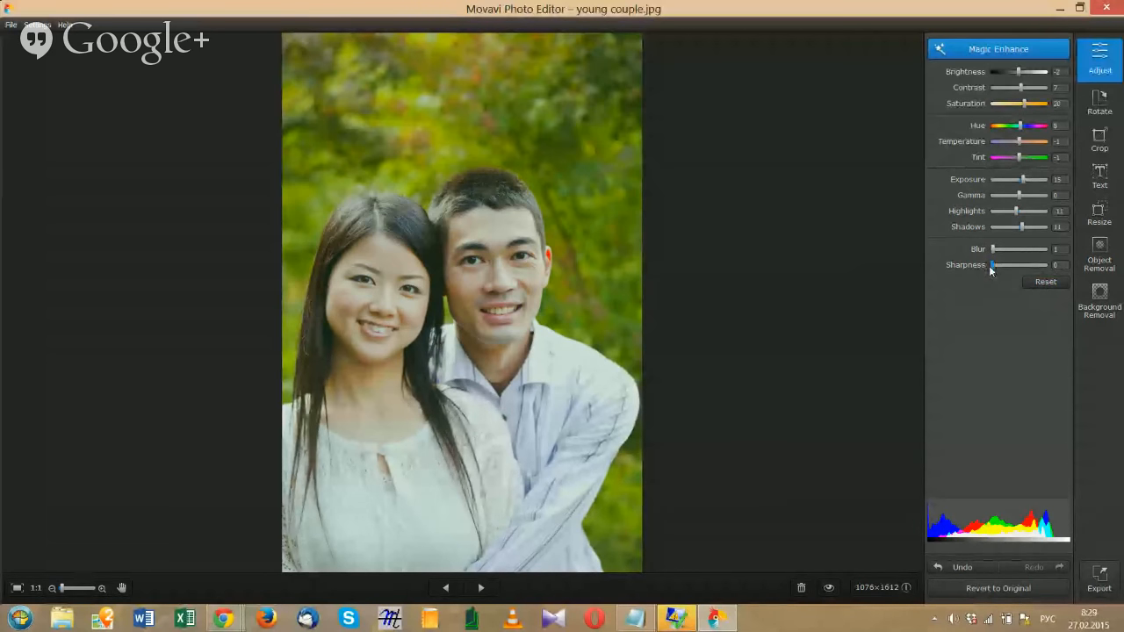
{"action": "left_click_drag", "start_coordinate": [991, 270], "coordinate": [999, 272]}
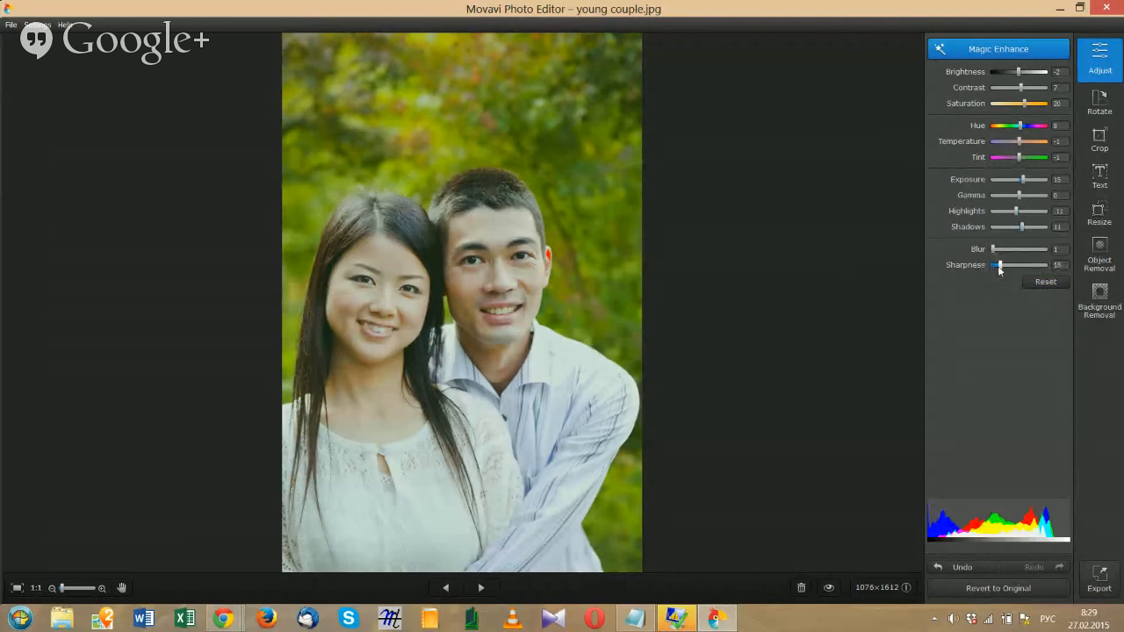
{"action": "left_click_drag", "start_coordinate": [999, 270], "coordinate": [995, 265]}
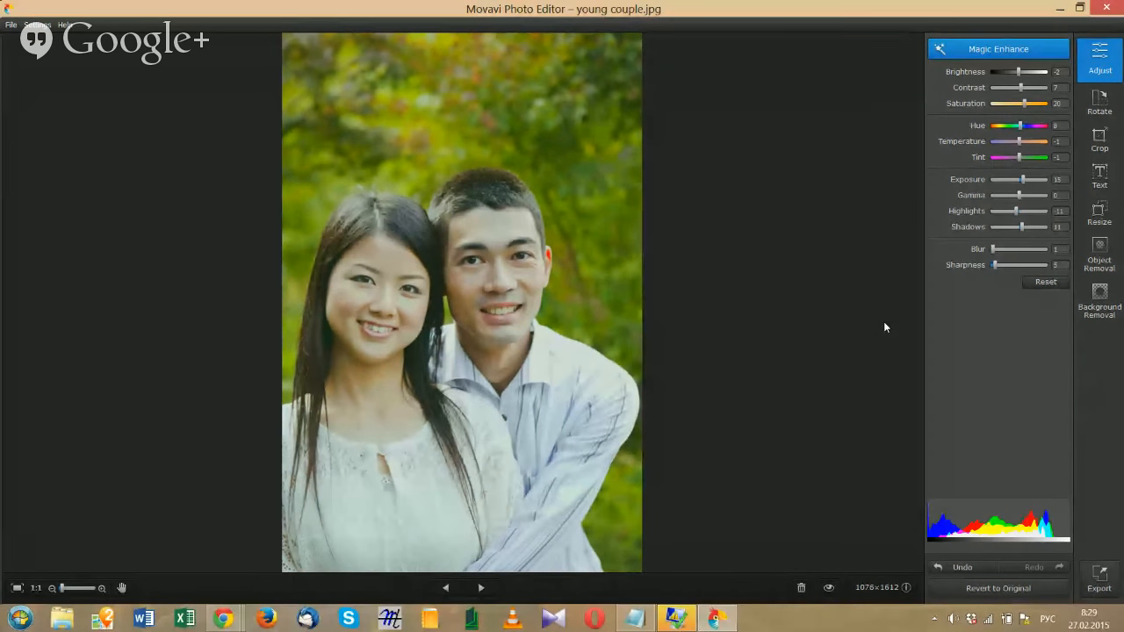
Step: Compare the adjusted couple photo with its original version several times
{"action": "left_click", "coordinate": [831, 591]}
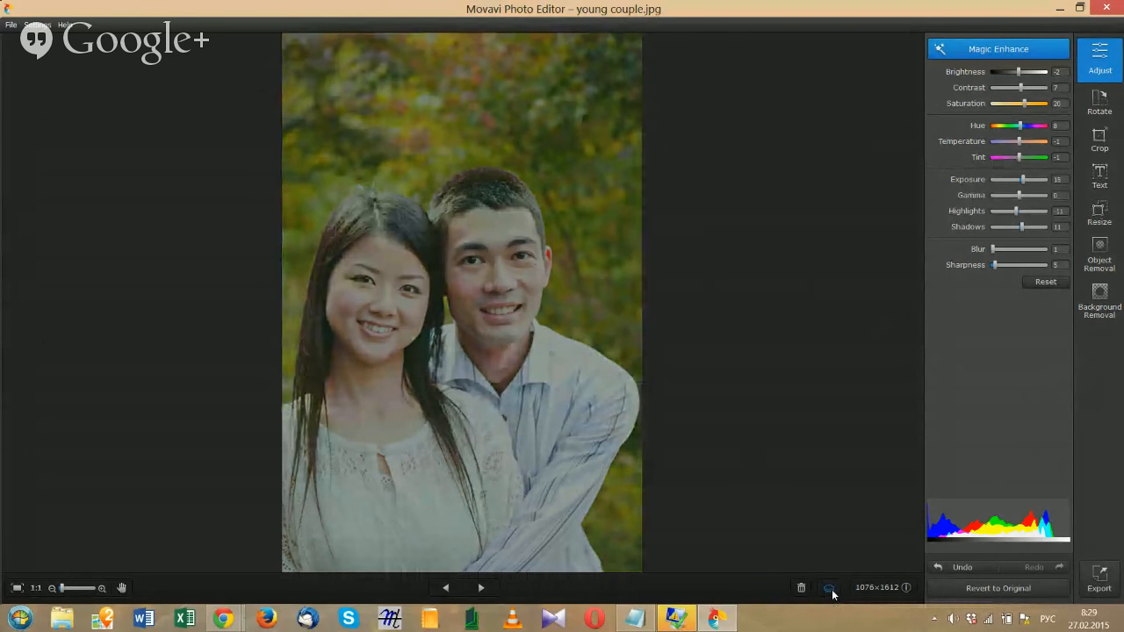
{"action": "left_click_drag", "start_coordinate": [832, 594], "coordinate": [833, 594]}
{"action": "left_click", "coordinate": [832, 595]}
{"action": "left_click", "coordinate": [832, 595]}
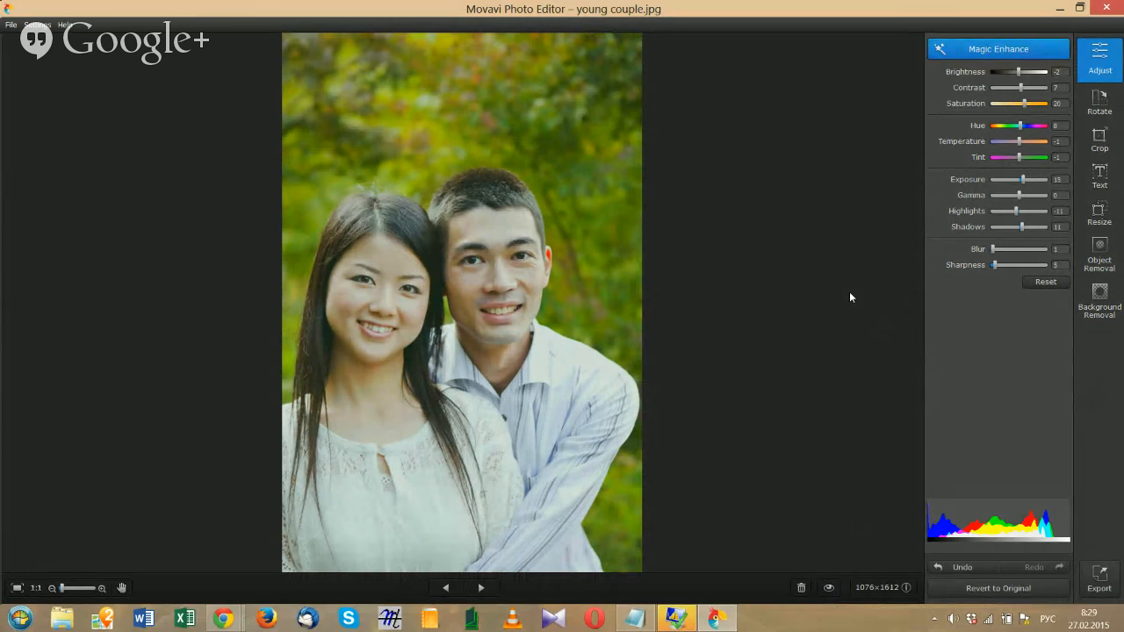
{"action": "left_click", "coordinate": [829, 588]}
Step: Switch to the Gmail chat window to check for new messages, and minimize it again
{"action": "left_click", "coordinate": [224, 618]}
{"action": "left_click", "coordinate": [263, 558]}
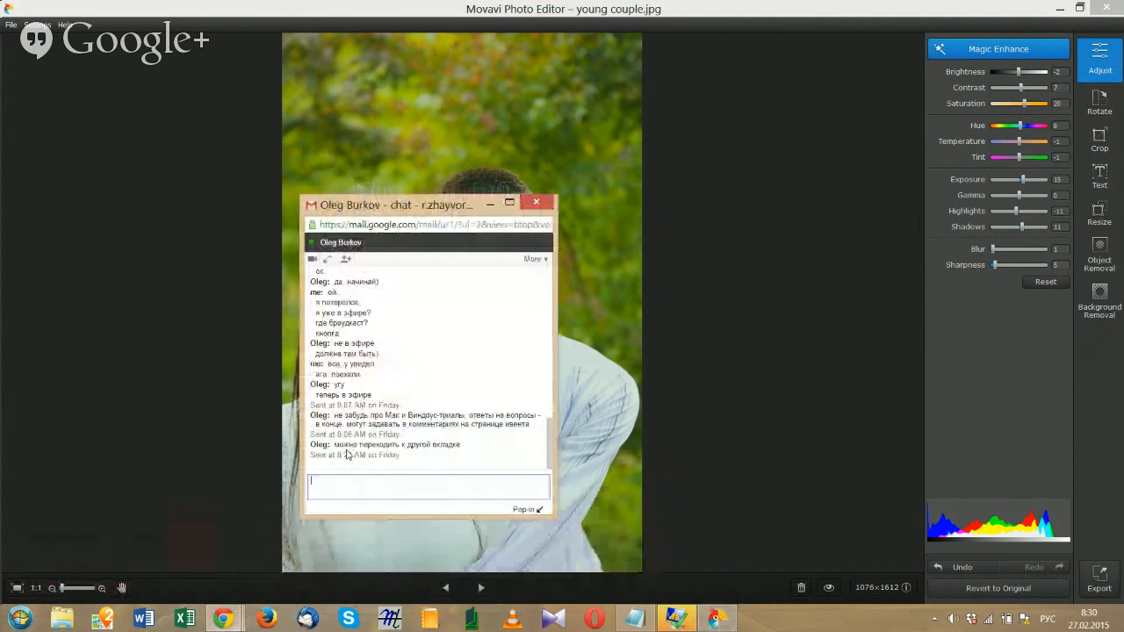
{"action": "left_click", "coordinate": [490, 203]}
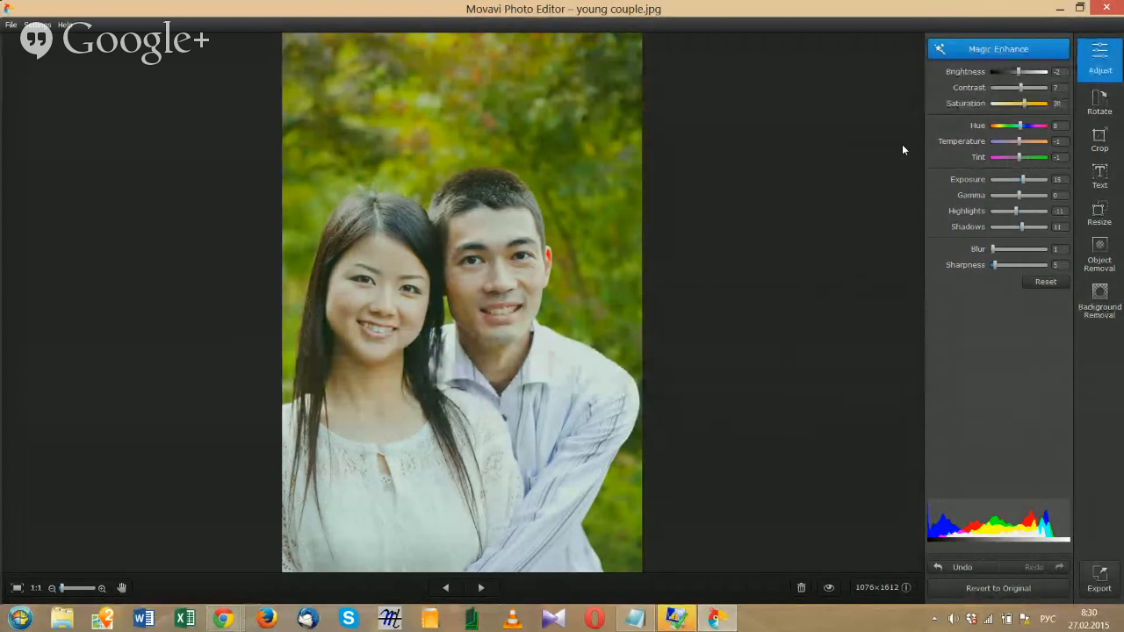
Step: Try rotating the couple photo 90 degrees counterclockwise and clockwise, and bring it back upright
{"action": "left_click", "coordinate": [1100, 110]}
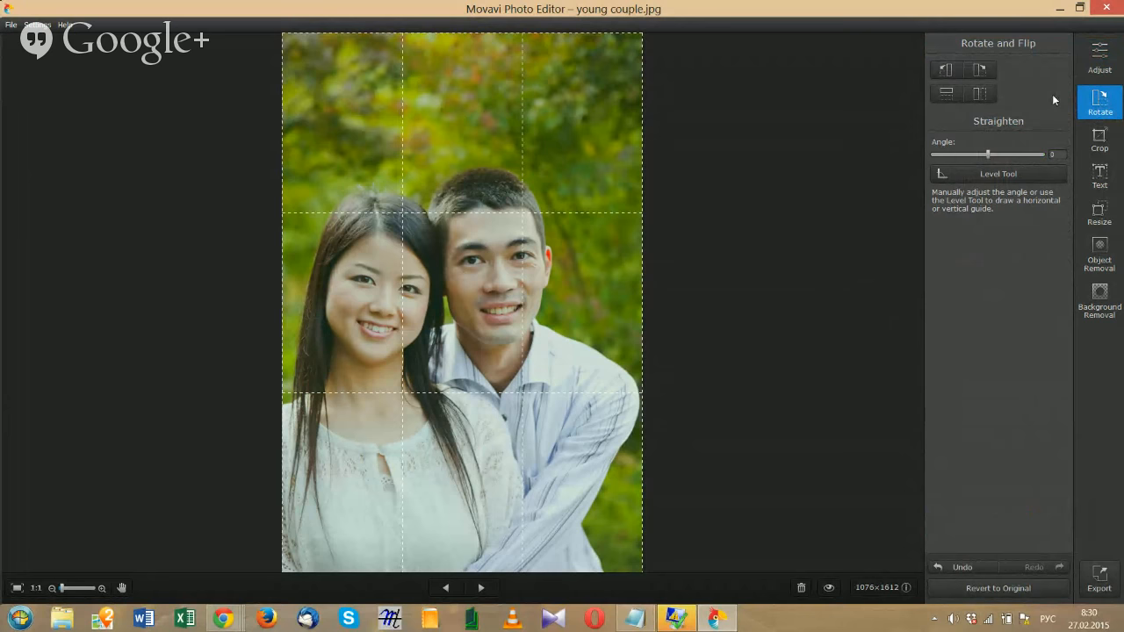
{"action": "left_click", "coordinate": [947, 70]}
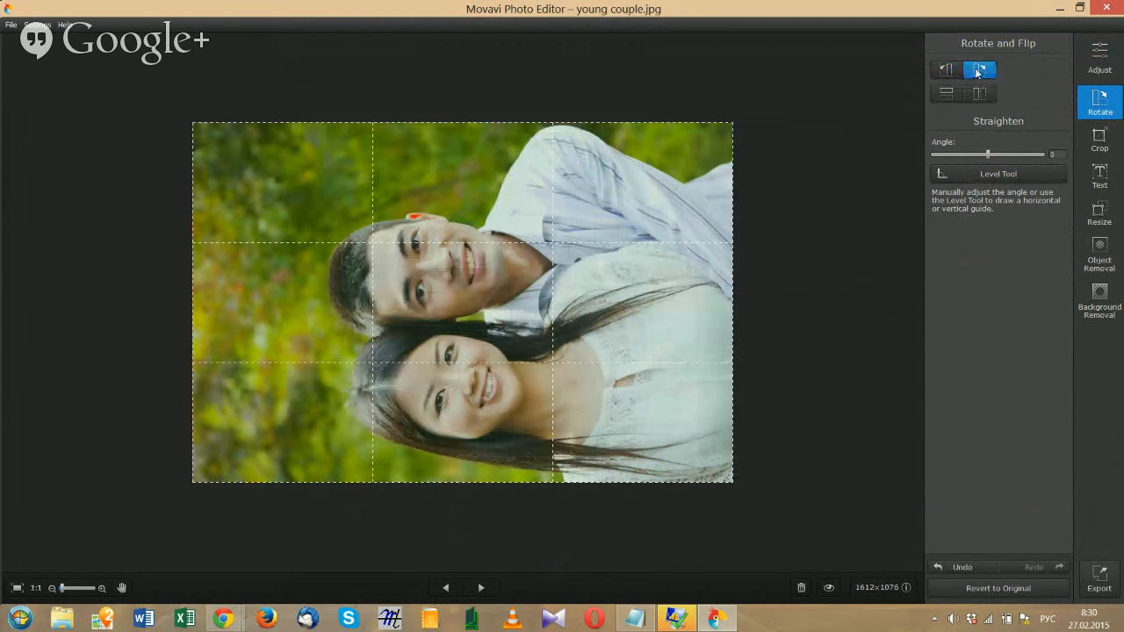
{"action": "left_click", "coordinate": [976, 70]}
{"action": "left_click", "coordinate": [976, 70]}
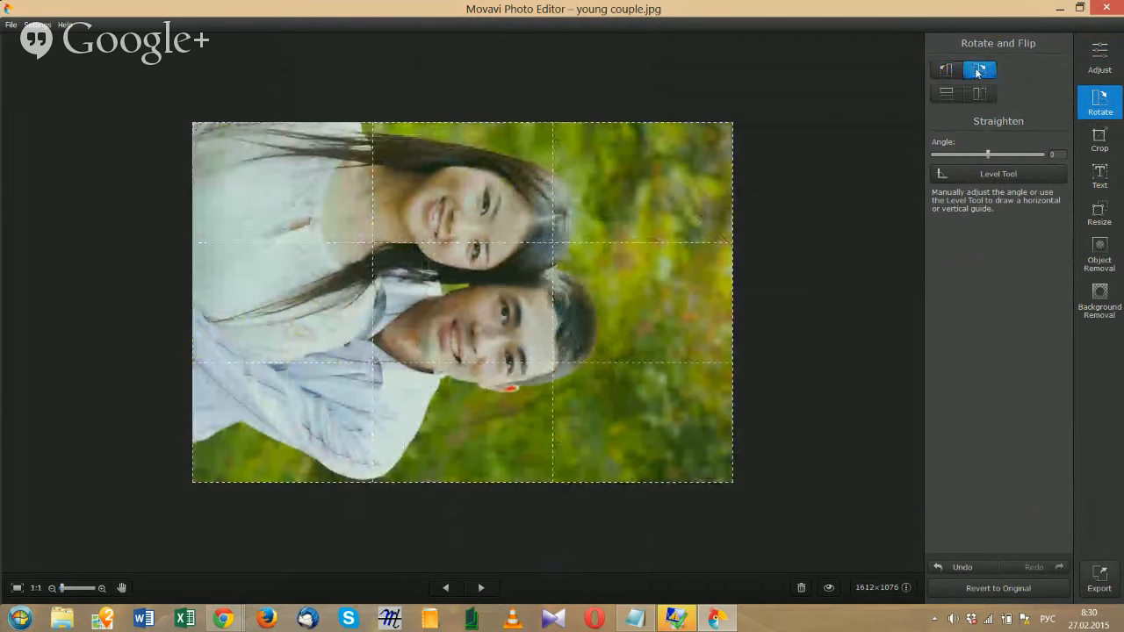
{"action": "left_click", "coordinate": [976, 70]}
{"action": "left_click", "coordinate": [943, 72]}
{"action": "left_click", "coordinate": [942, 73]}
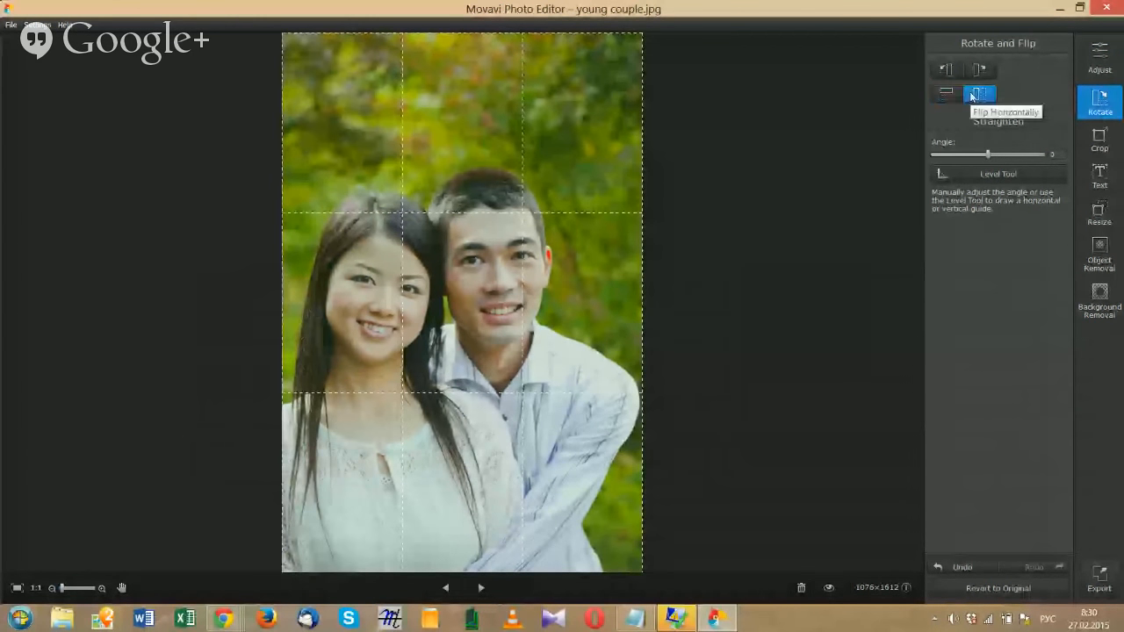
Step: Try flipping the couple photo vertically and horizontally, reversing each flip
{"action": "left_click", "coordinate": [946, 93]}
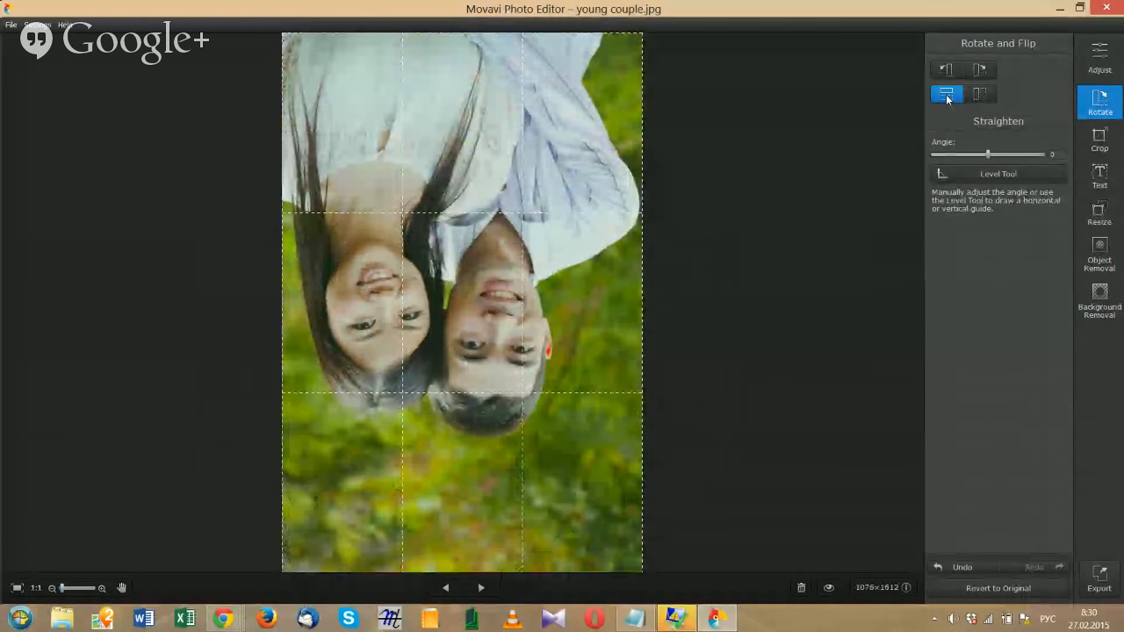
{"action": "left_click", "coordinate": [946, 93]}
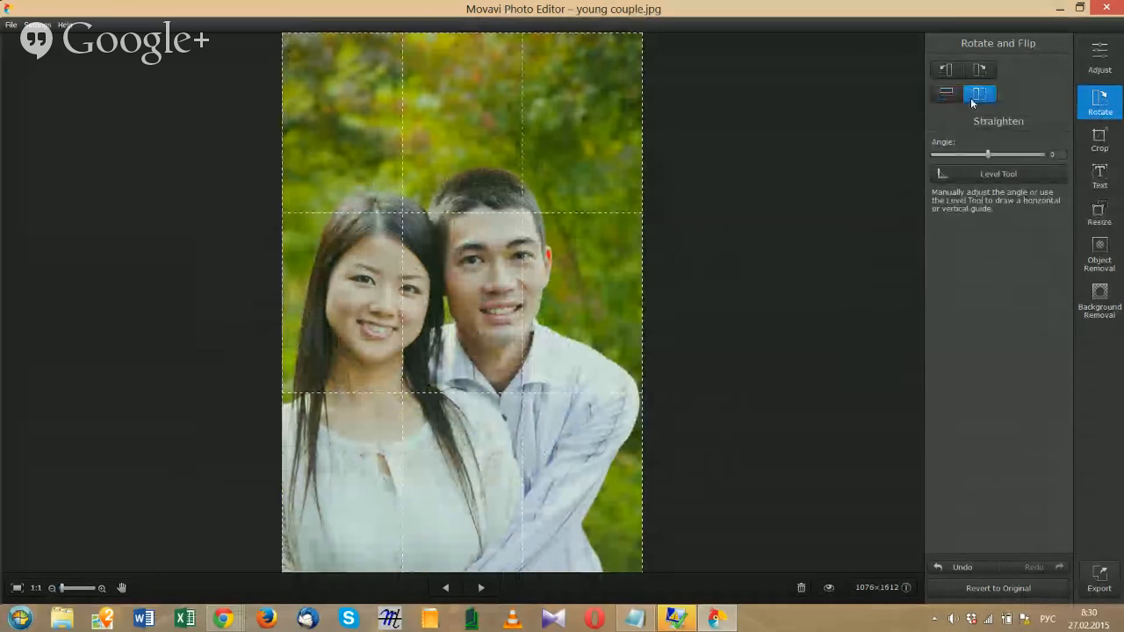
{"action": "left_click", "coordinate": [971, 97]}
{"action": "left_click", "coordinate": [975, 93]}
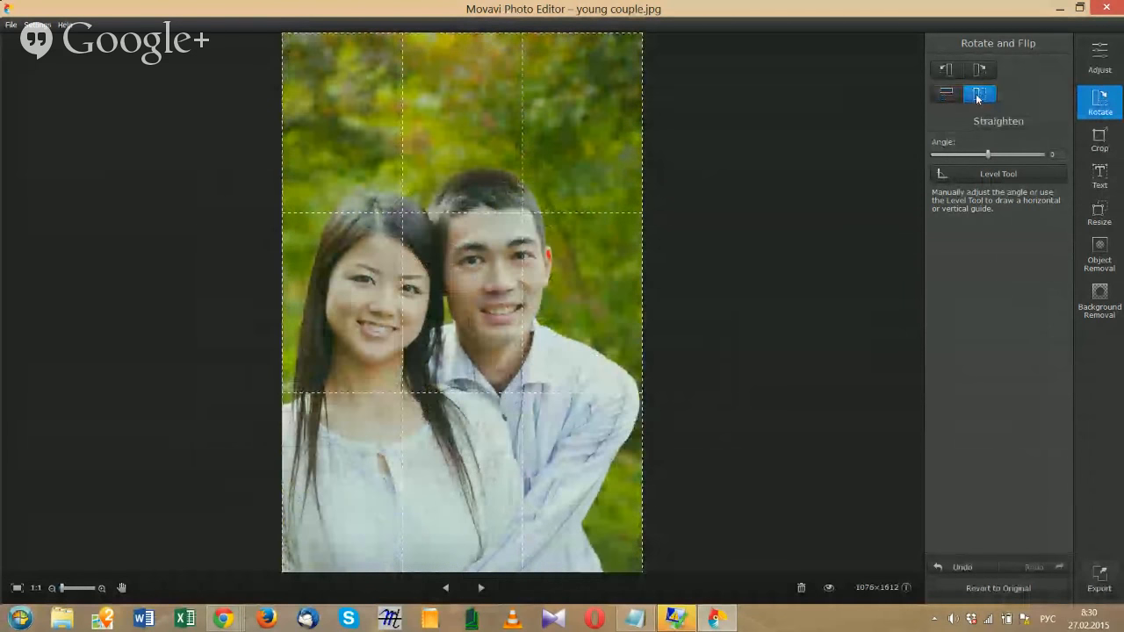
{"action": "left_click", "coordinate": [976, 93]}
{"action": "left_click", "coordinate": [976, 93]}
Step: Try a slight straightening angle on the couple photo and reset the angle to 0
{"action": "left_click", "coordinate": [987, 155]}
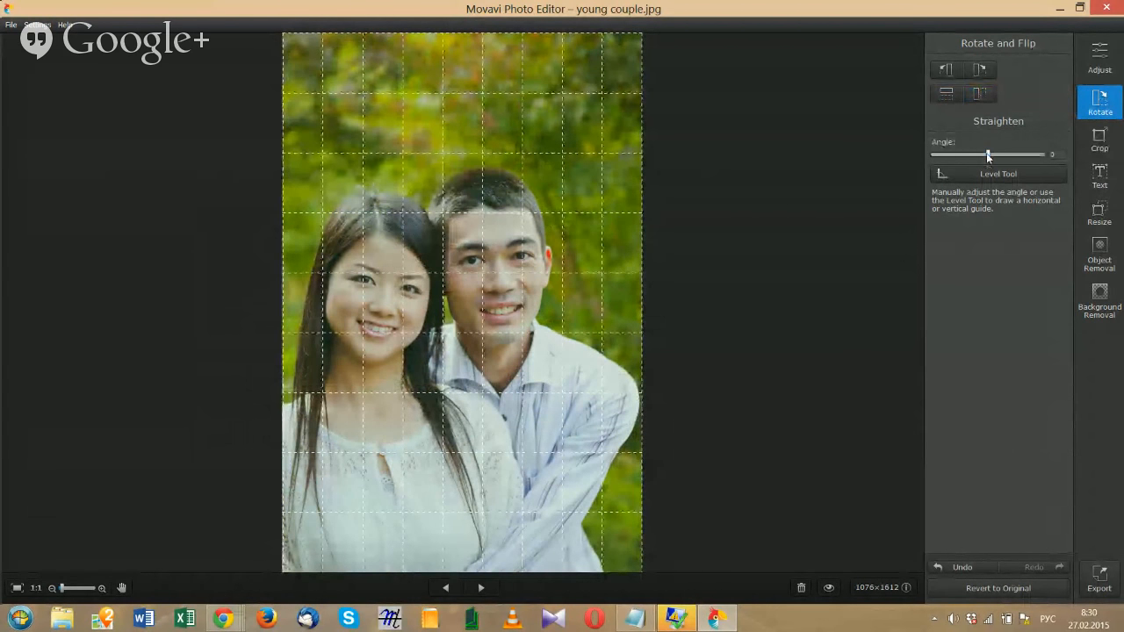
{"action": "left_click_drag", "start_coordinate": [988, 156], "coordinate": [989, 158]}
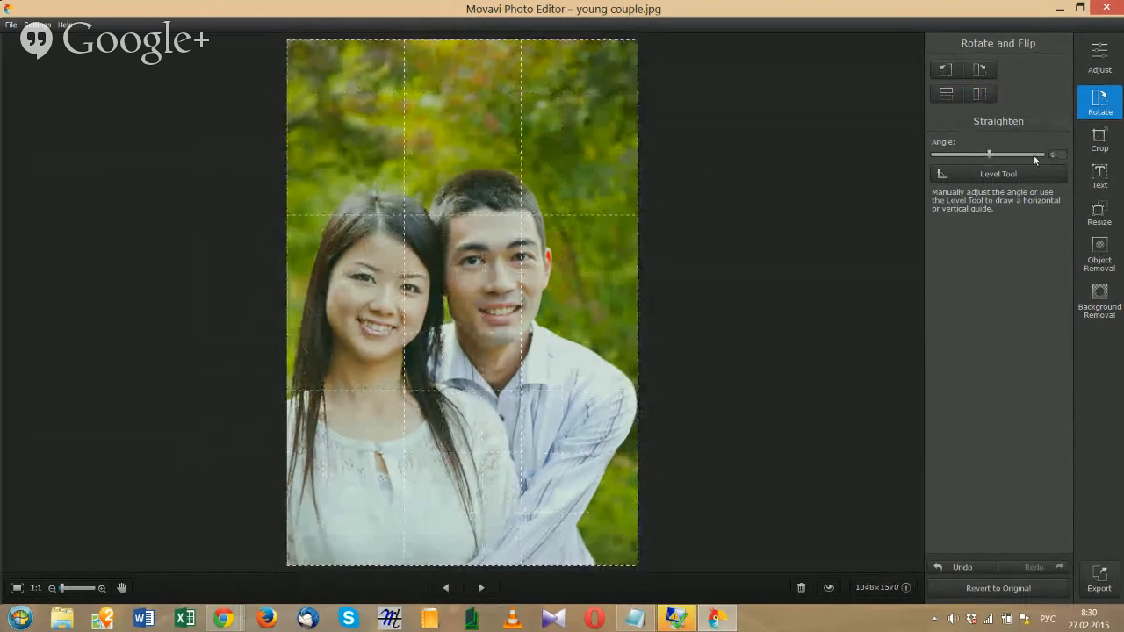
{"action": "left_click", "coordinate": [1058, 152]}
{"action": "type", "text": "0"}
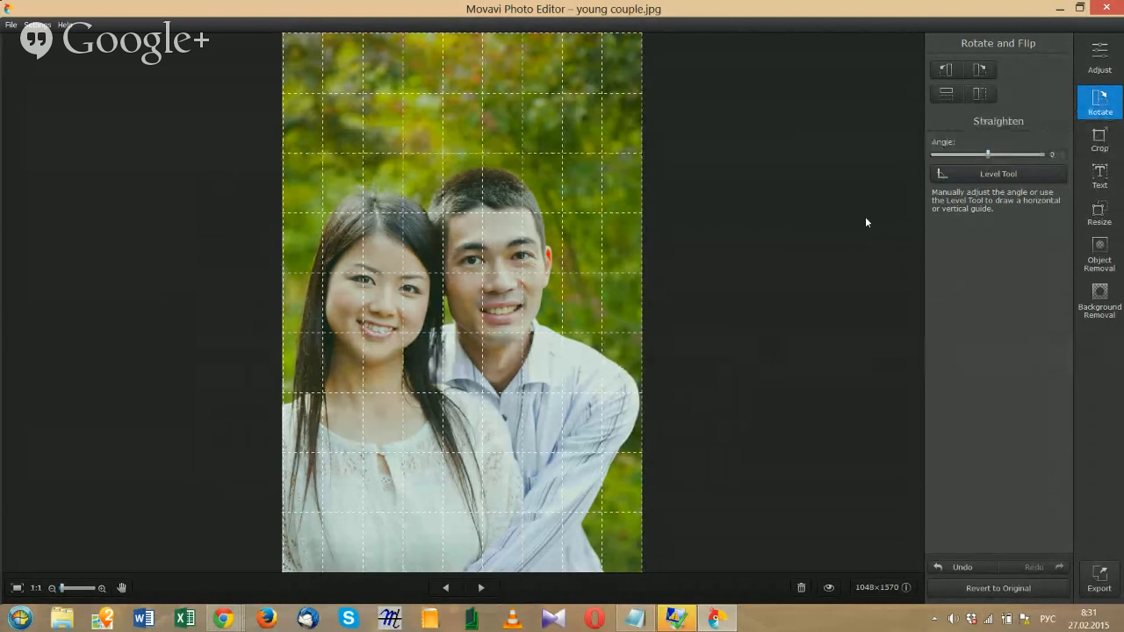
Step: Move on to the next photo, saving the couple photo's changes by overwriting the existing file
{"action": "left_click", "coordinate": [480, 588]}
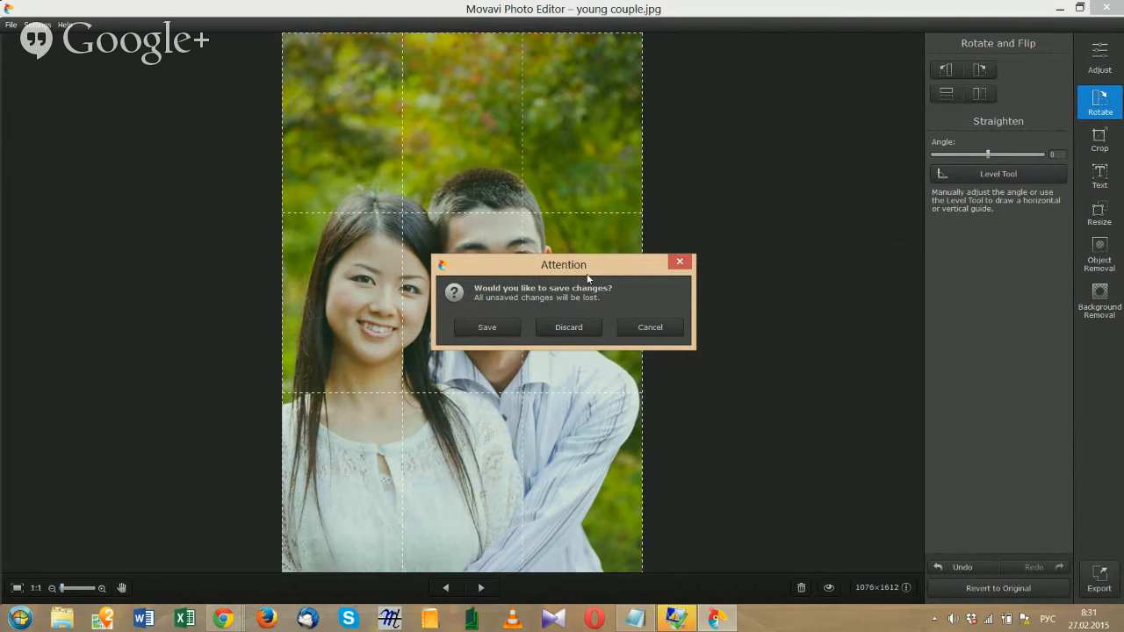
{"action": "left_click", "coordinate": [494, 331]}
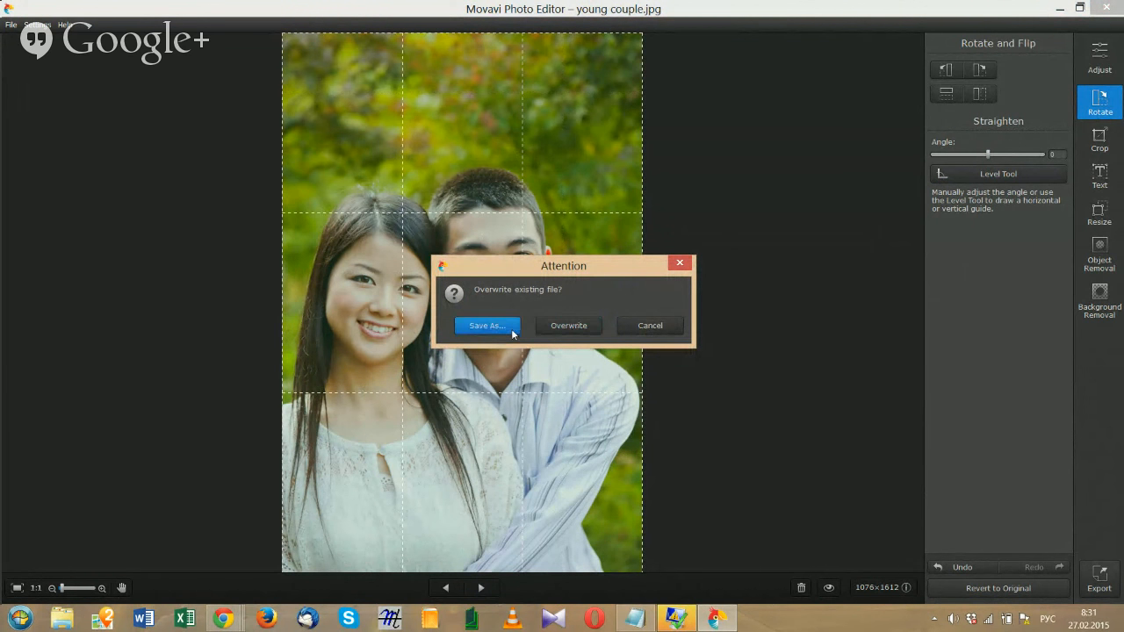
{"action": "left_click", "coordinate": [569, 326]}
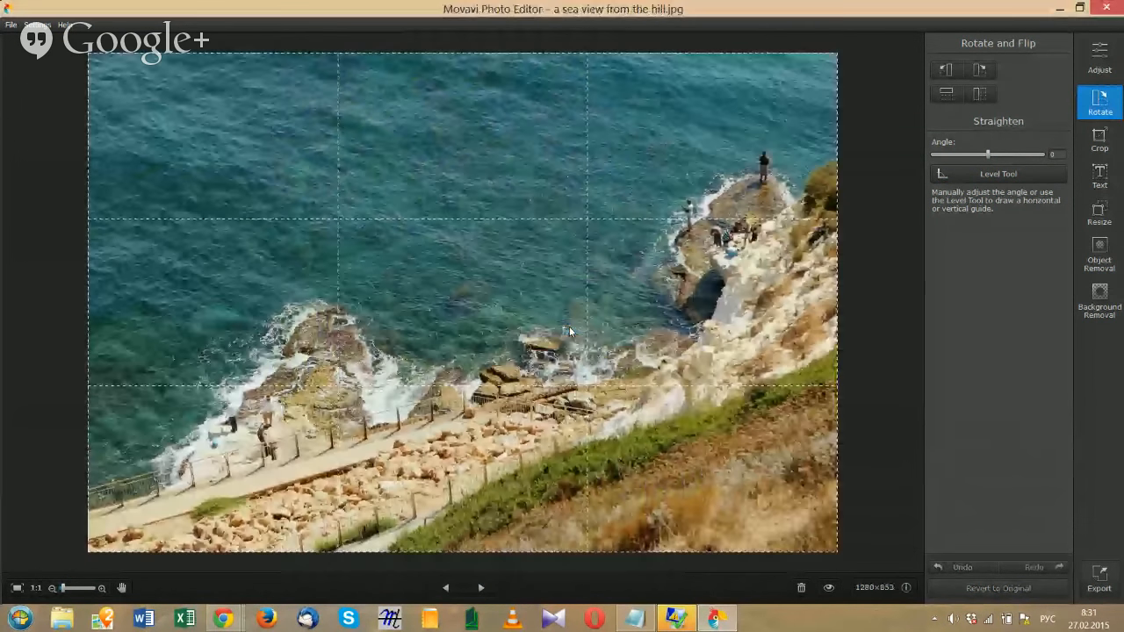
Step: Browse forward through the photos to "the sea and boats.jpg"
{"action": "left_click", "coordinate": [480, 587]}
{"action": "left_click", "coordinate": [480, 587]}
{"action": "left_click", "coordinate": [480, 588]}
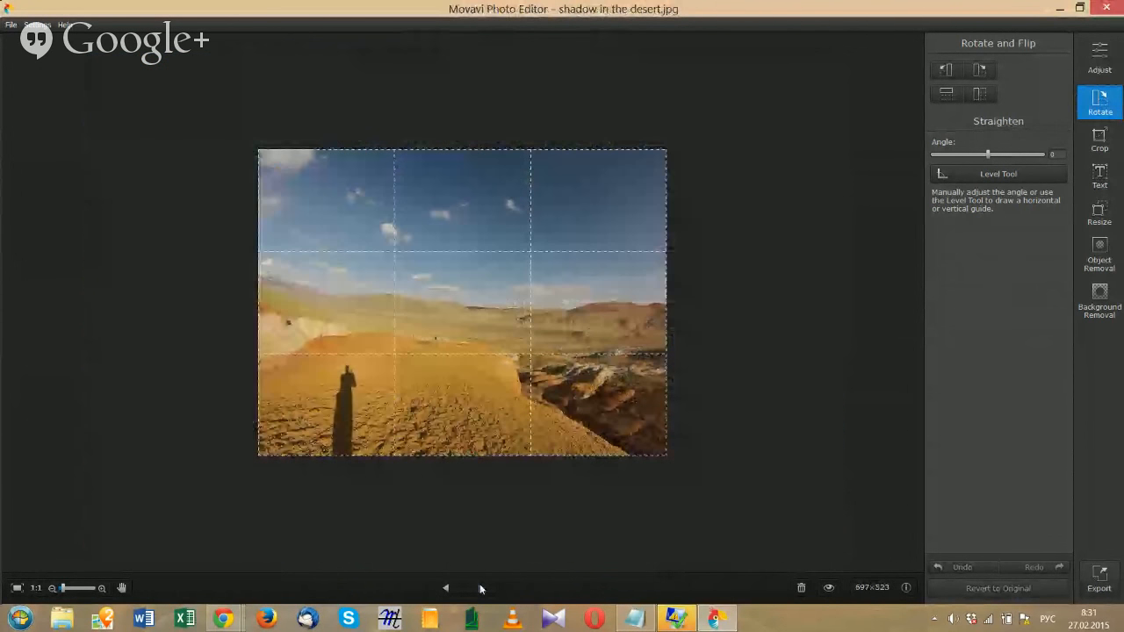
{"action": "left_click", "coordinate": [479, 587]}
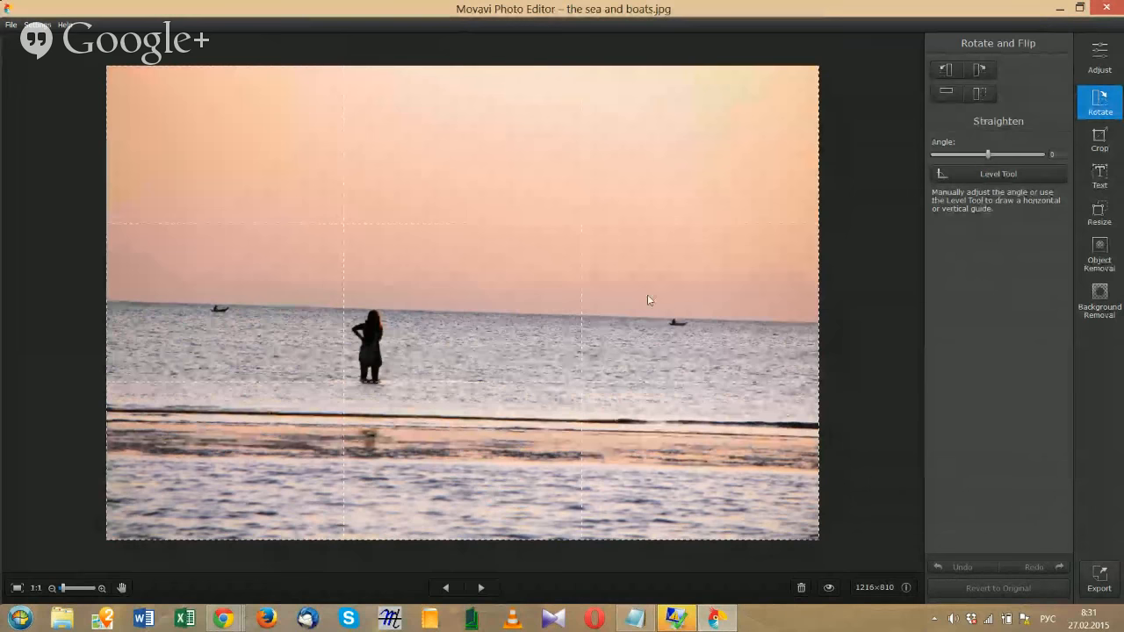
Step: Straighten the tilted sea horizon by setting the angle to -2, after trying -1
{"action": "left_click_drag", "start_coordinate": [986, 155], "coordinate": [987, 156]}
{"action": "left_click_drag", "start_coordinate": [1061, 155], "coordinate": [1044, 157]}
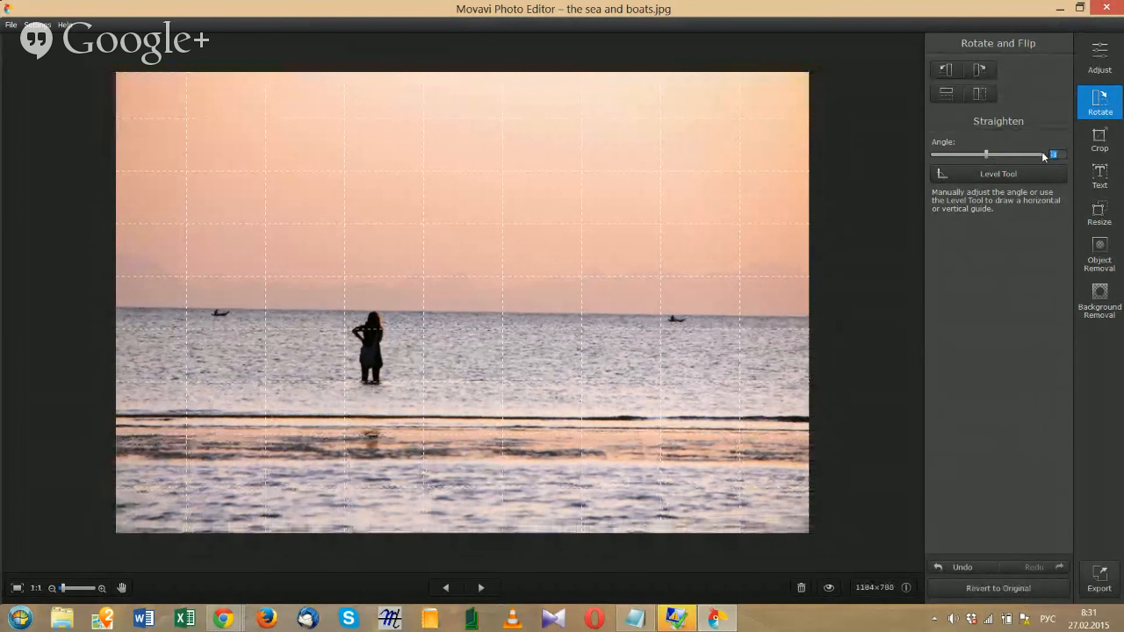
{"action": "type", "text": "-1"}
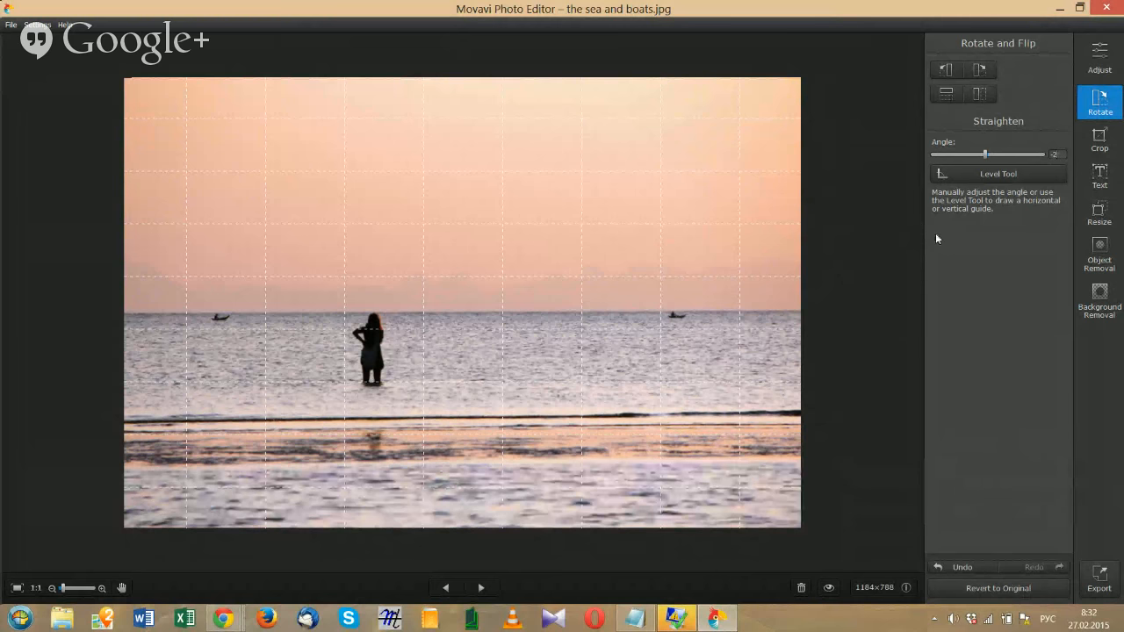
Step: Straighten the sea photo with the Level Tool by tracing the horizon, repeating it across the full width, and keep the angle at -1
{"action": "left_click", "coordinate": [981, 175]}
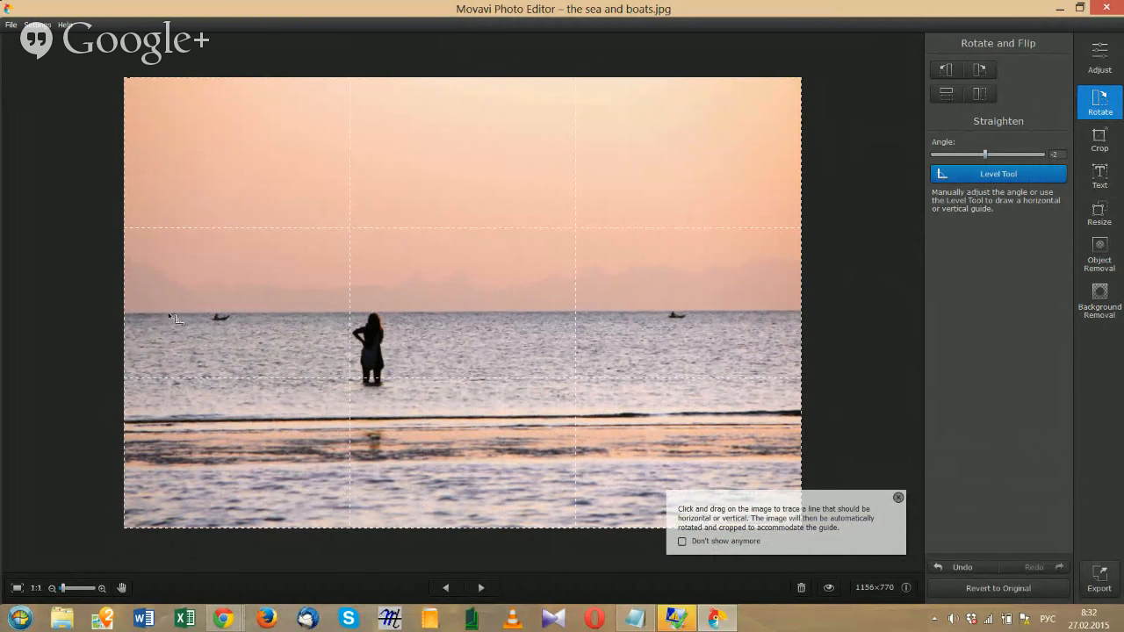
{"action": "mouse_move", "coordinate": [172, 312]}
{"action": "left_mouse_down"}
{"action": "mouse_move", "coordinate": [678, 306]}
{"action": "mouse_move", "coordinate": [800, 281]}
{"action": "mouse_move", "coordinate": [779, 295]}
{"action": "left_mouse_up"}
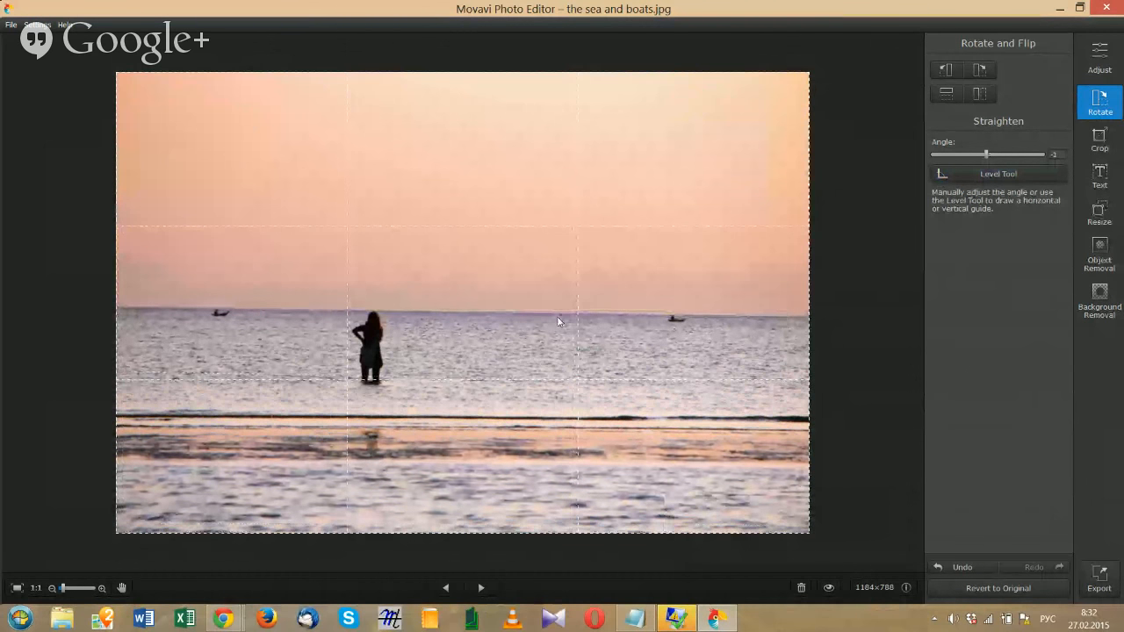
{"action": "left_click", "coordinate": [966, 174]}
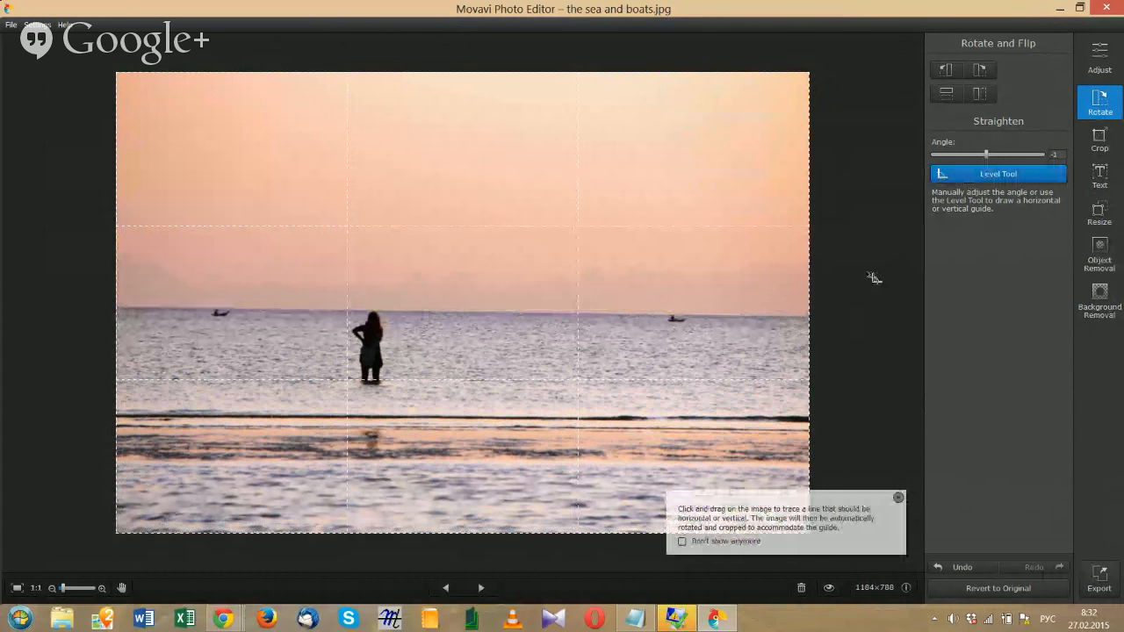
{"action": "mouse_move", "coordinate": [809, 314]}
{"action": "left_mouse_down"}
{"action": "mouse_move", "coordinate": [48, 337]}
{"action": "mouse_move", "coordinate": [125, 316]}
{"action": "left_mouse_up"}
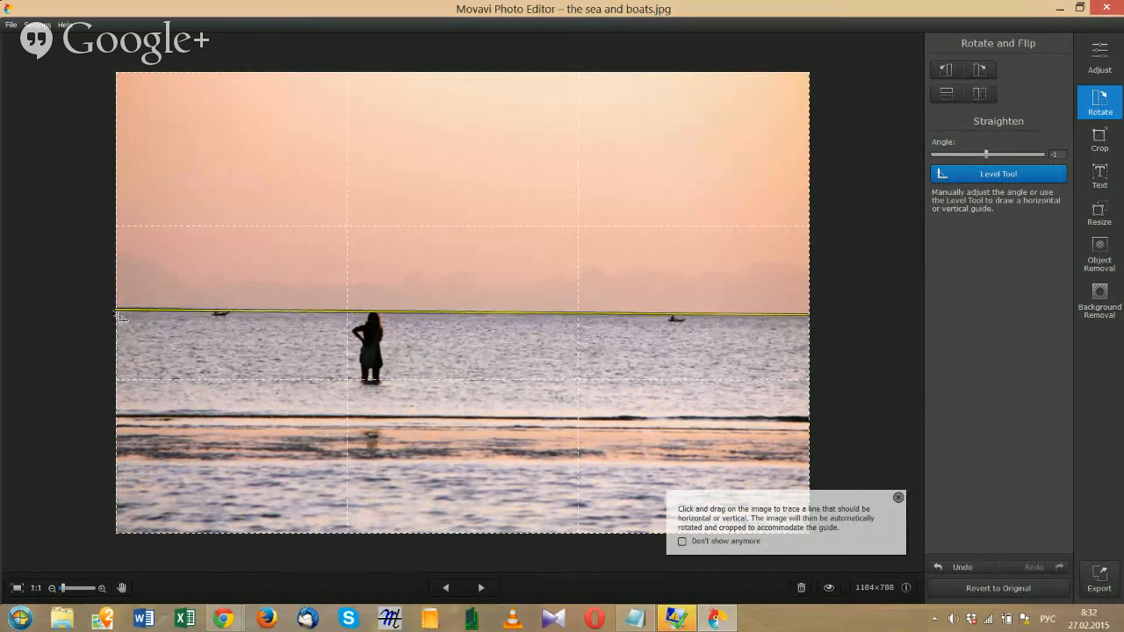
{"action": "left_click_drag", "start_coordinate": [120, 317], "coordinate": [115, 314]}
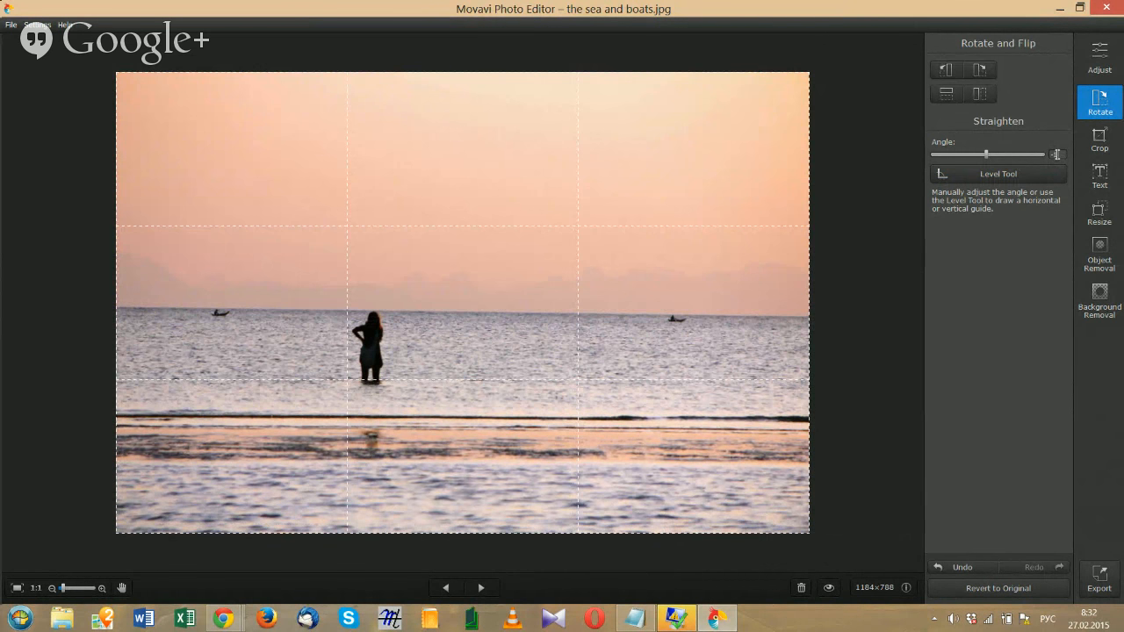
{"action": "left_click", "coordinate": [1057, 154]}
{"action": "left_click_drag", "start_coordinate": [986, 158], "coordinate": [987, 157]}
Step: Go back to the previous photo, saving the straightened sea photo by overwriting the existing file
{"action": "left_click", "coordinate": [446, 588]}
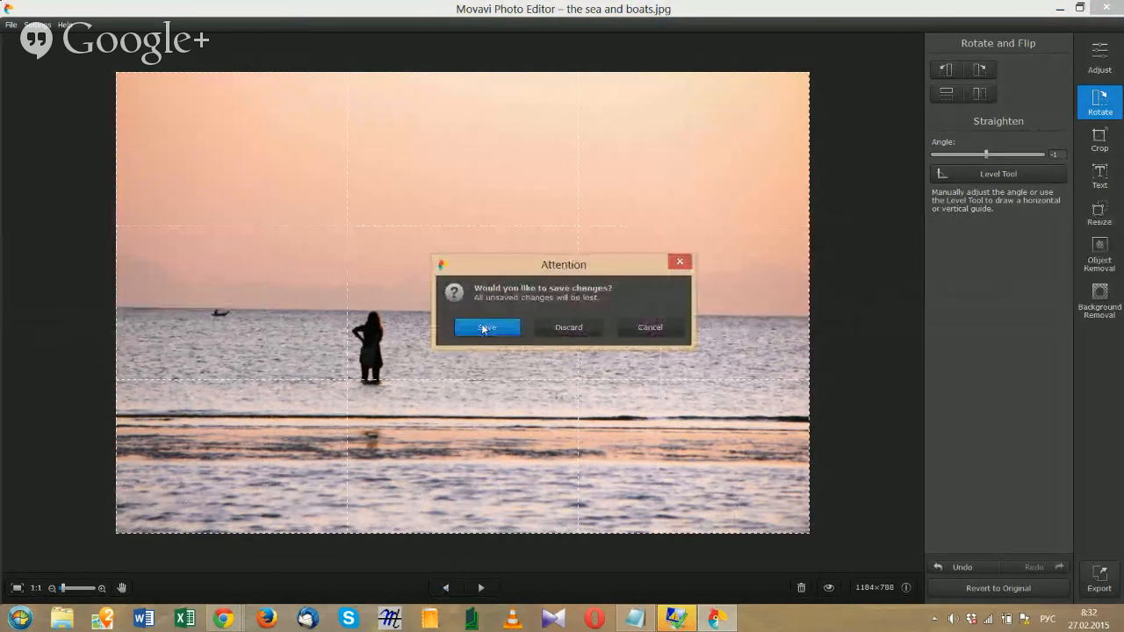
{"action": "left_click", "coordinate": [488, 327]}
{"action": "left_click", "coordinate": [575, 328]}
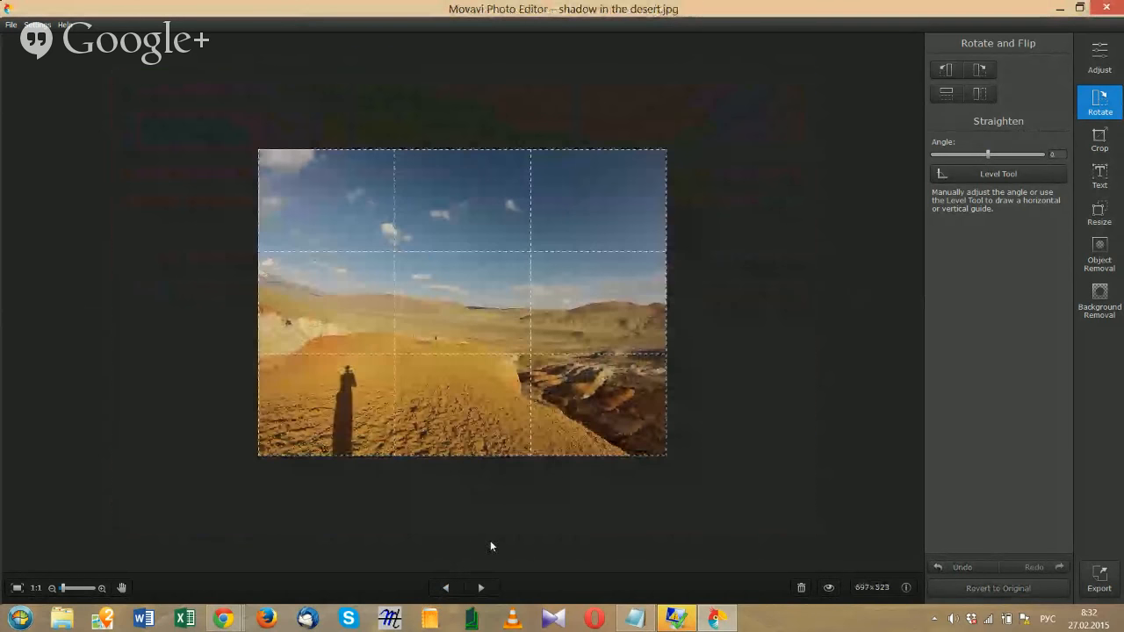
Step: Browse back to "young couple.jpg" and open the Crop tool for it
{"action": "left_click", "coordinate": [446, 588]}
{"action": "left_click", "coordinate": [447, 588]}
{"action": "left_click", "coordinate": [446, 589]}
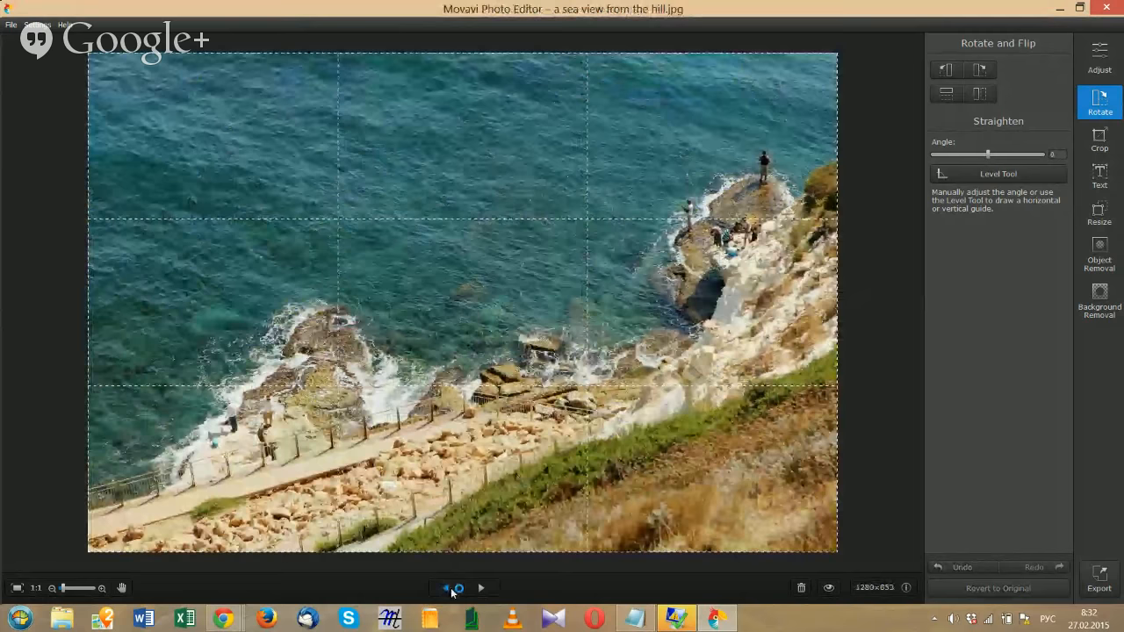
{"action": "left_click", "coordinate": [447, 588]}
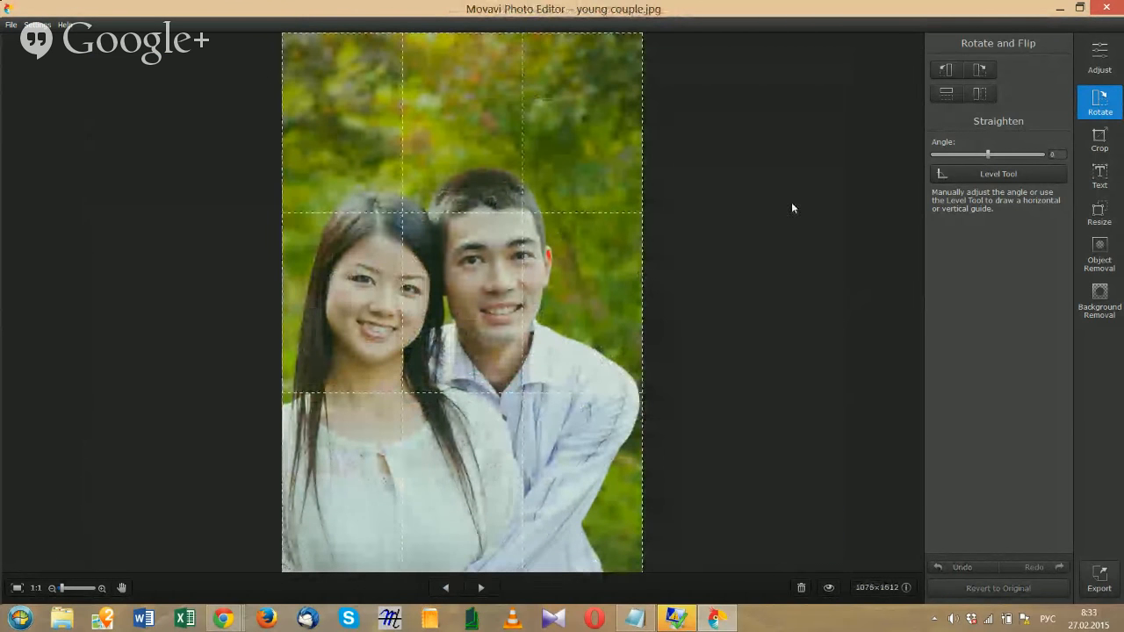
{"action": "left_click", "coordinate": [1098, 146]}
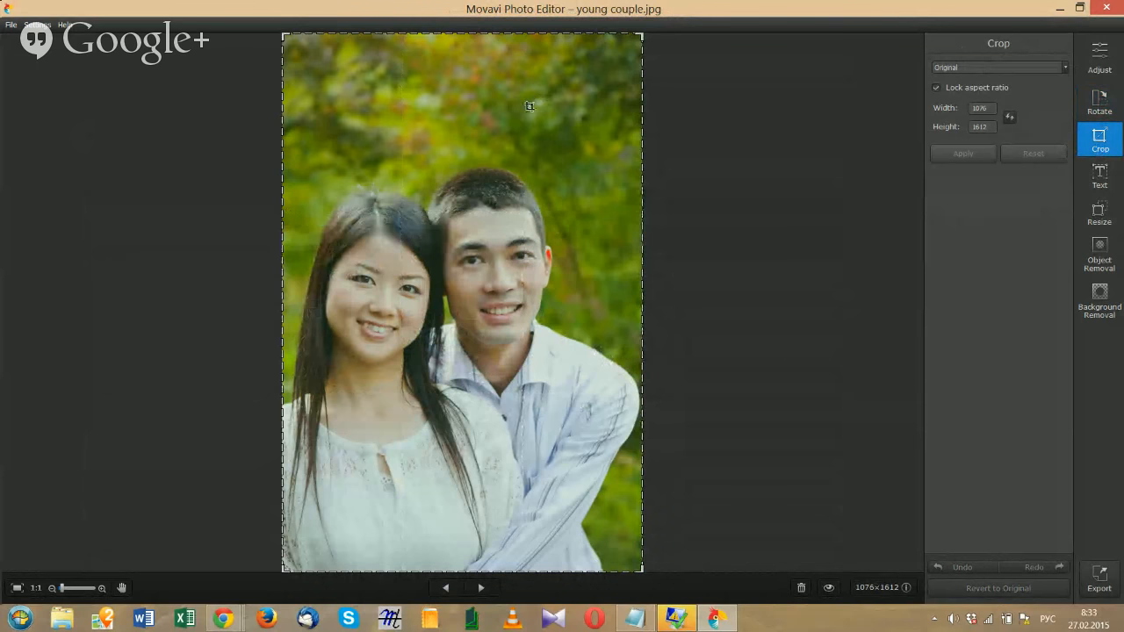
Step: Frame a custom crop area of about 930 by 880 pixels around the couple's heads and shoulders, adjusting its edges and position
{"action": "left_click_drag", "start_coordinate": [320, 163], "coordinate": [633, 466]}
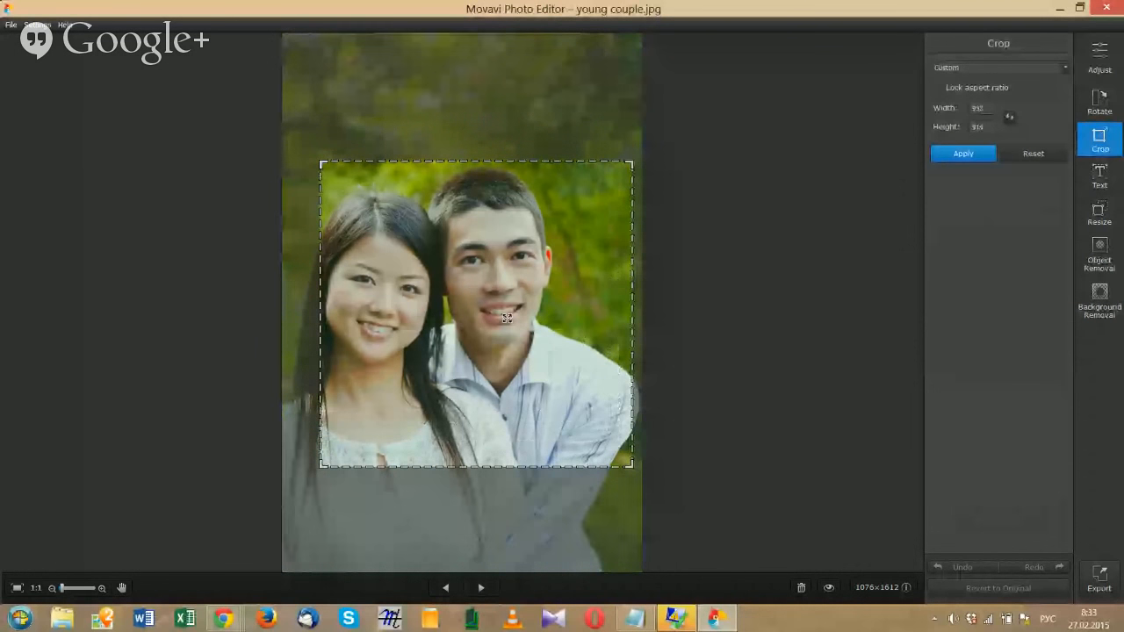
{"action": "left_click_drag", "start_coordinate": [554, 399], "coordinate": [482, 284]}
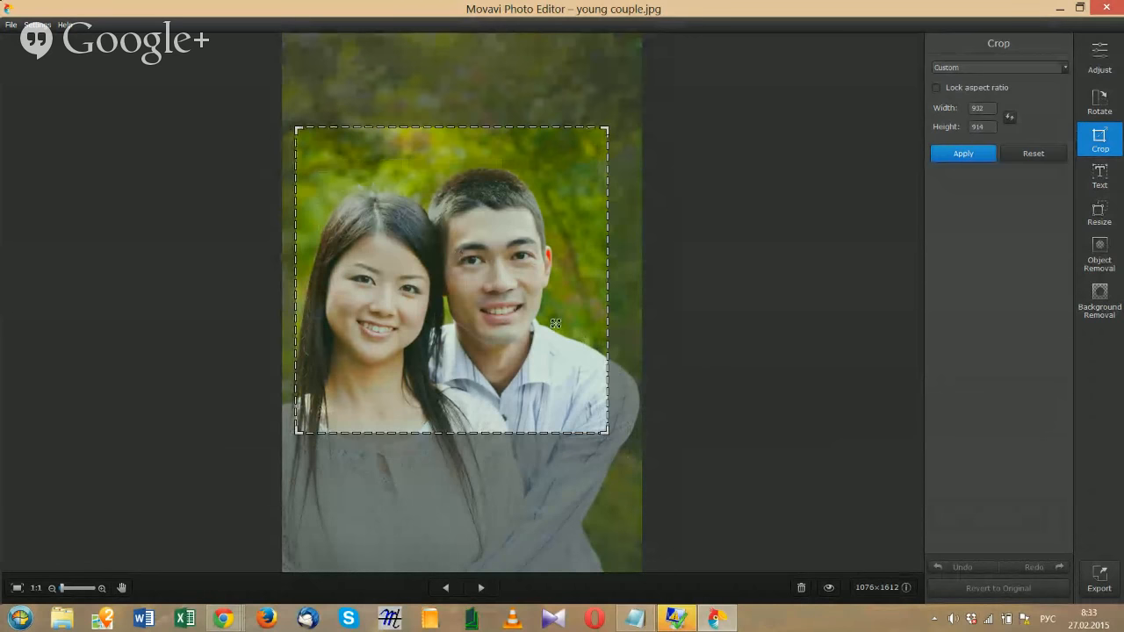
{"action": "mouse_move", "coordinate": [512, 264]}
{"action": "left_mouse_down"}
{"action": "mouse_move", "coordinate": [542, 291]}
{"action": "mouse_move", "coordinate": [510, 250]}
{"action": "left_mouse_up"}
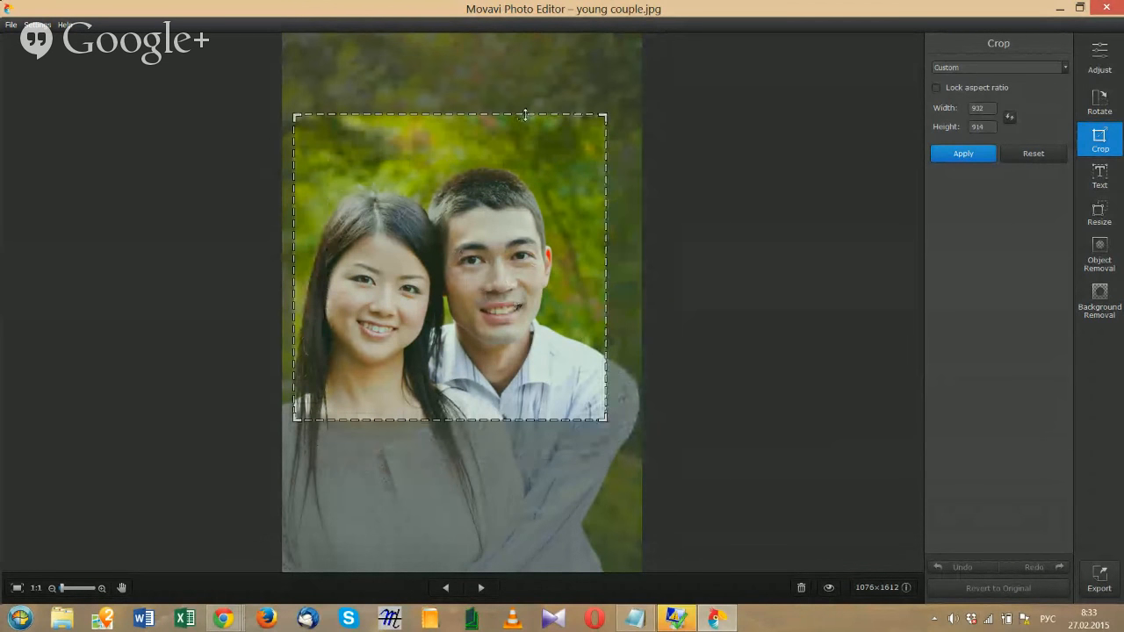
{"action": "left_click_drag", "start_coordinate": [524, 115], "coordinate": [544, 156]}
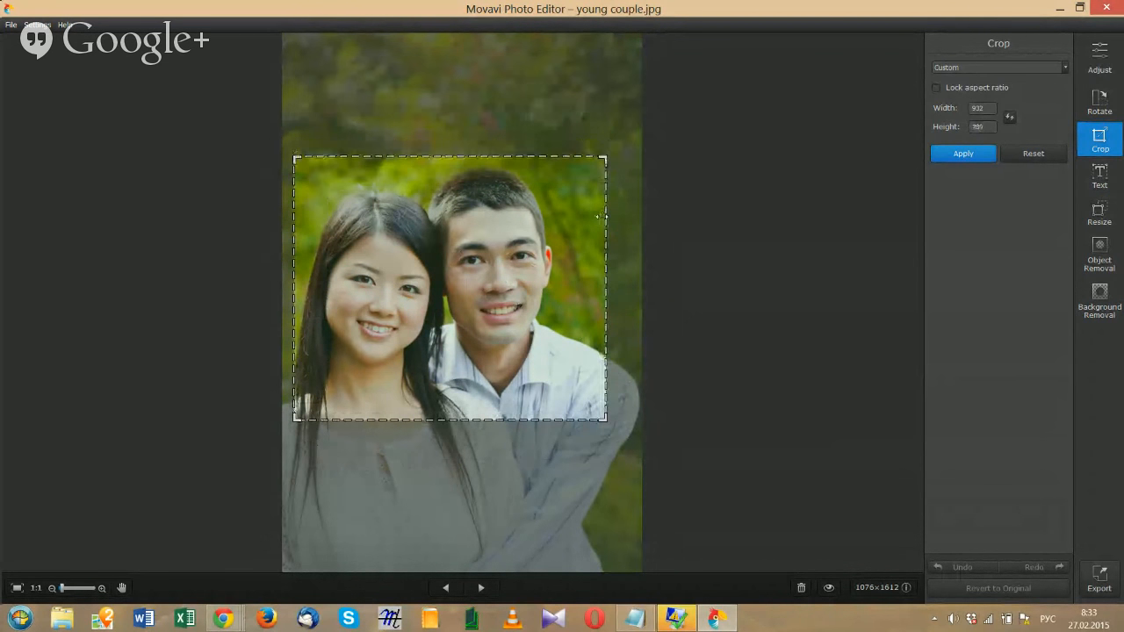
{"action": "left_click_drag", "start_coordinate": [606, 217], "coordinate": [602, 217]}
{"action": "left_click_drag", "start_coordinate": [605, 155], "coordinate": [607, 123]}
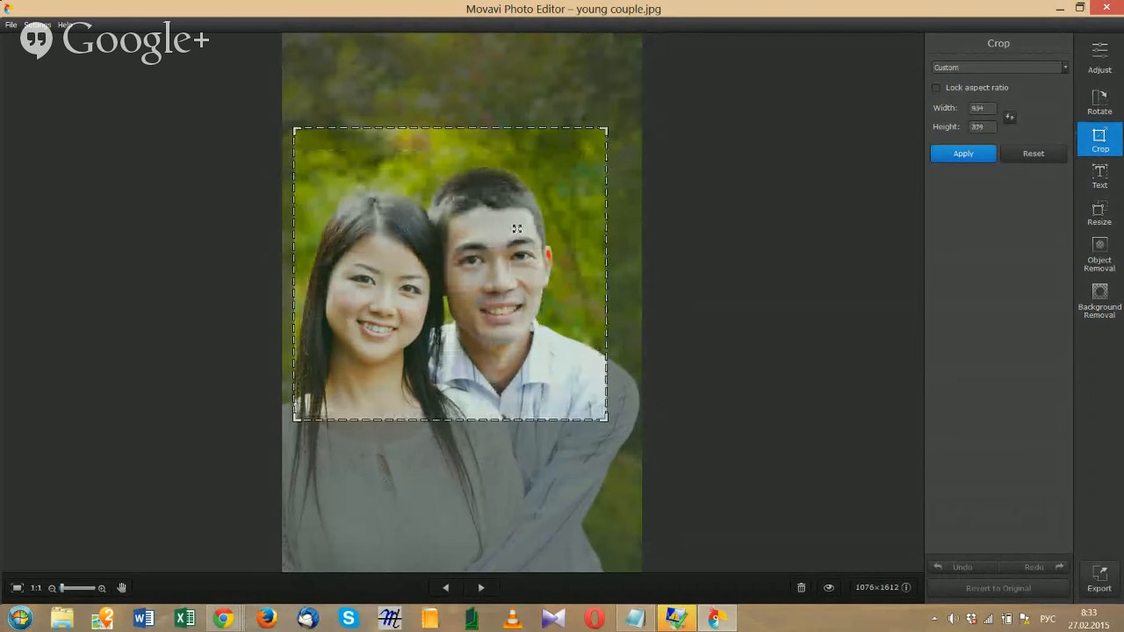
{"action": "mouse_move", "coordinate": [497, 262]}
{"action": "left_mouse_down"}
{"action": "mouse_move", "coordinate": [511, 249]}
{"action": "mouse_move", "coordinate": [489, 246]}
{"action": "left_mouse_up"}
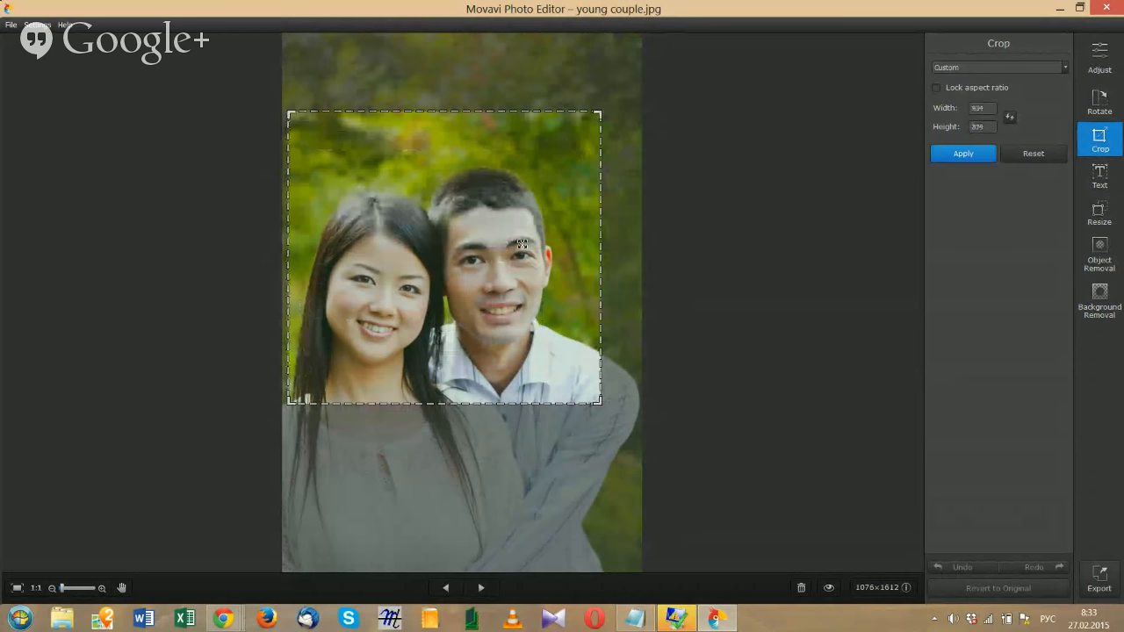
Step: Try the Original and 1:1 (Square) crop proportions, moving the square frame down over the couple
{"action": "left_click", "coordinate": [1065, 69]}
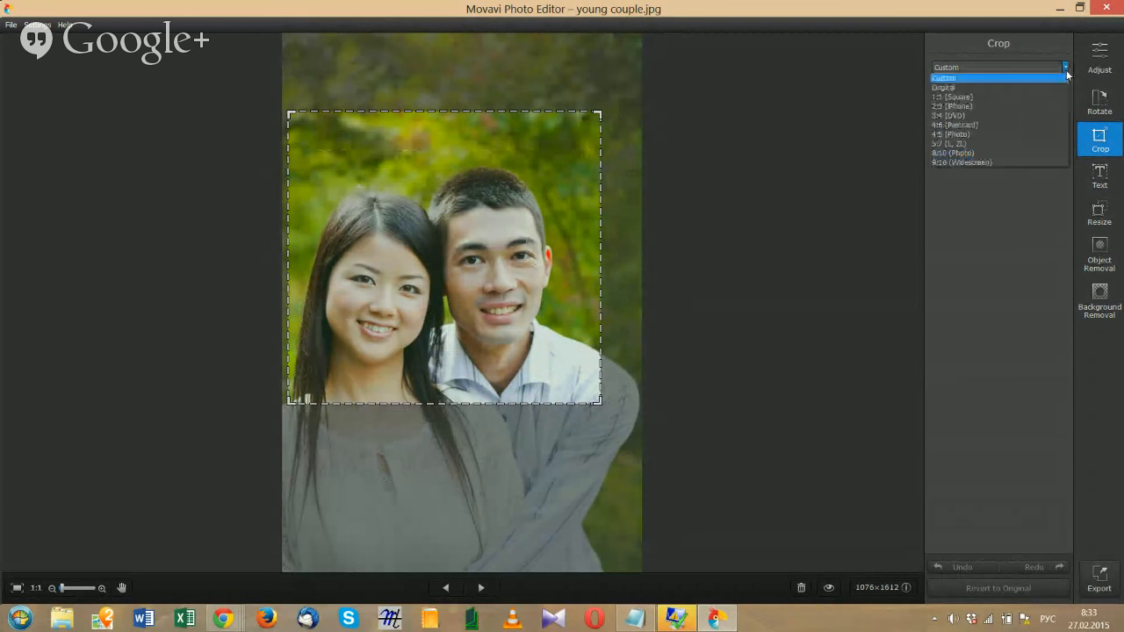
{"action": "left_click", "coordinate": [955, 88]}
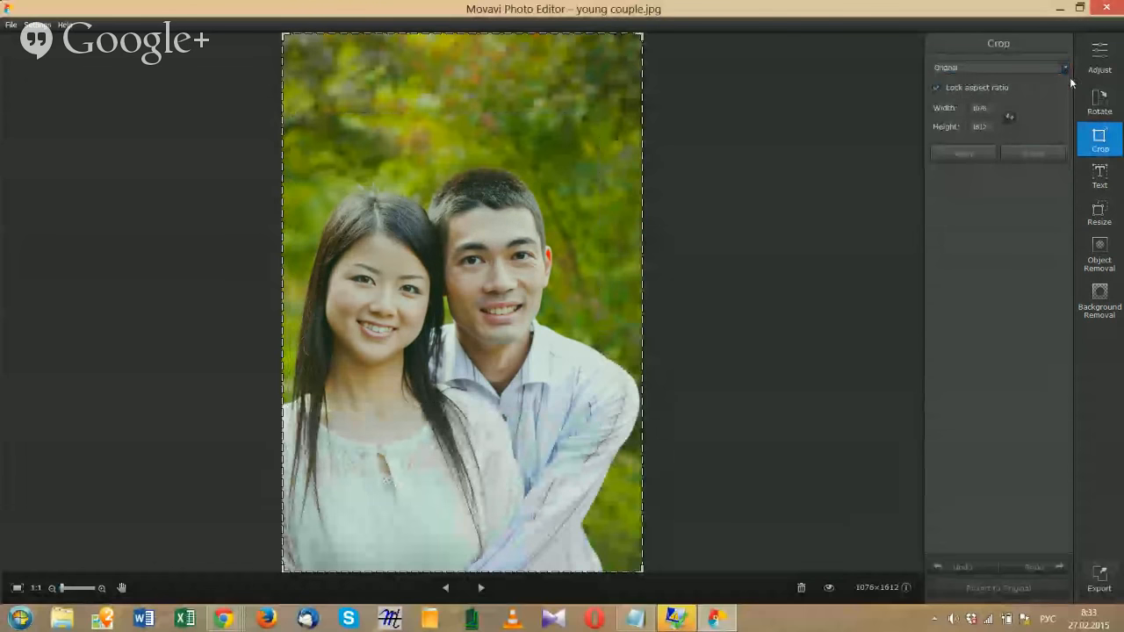
{"action": "left_click", "coordinate": [1065, 67]}
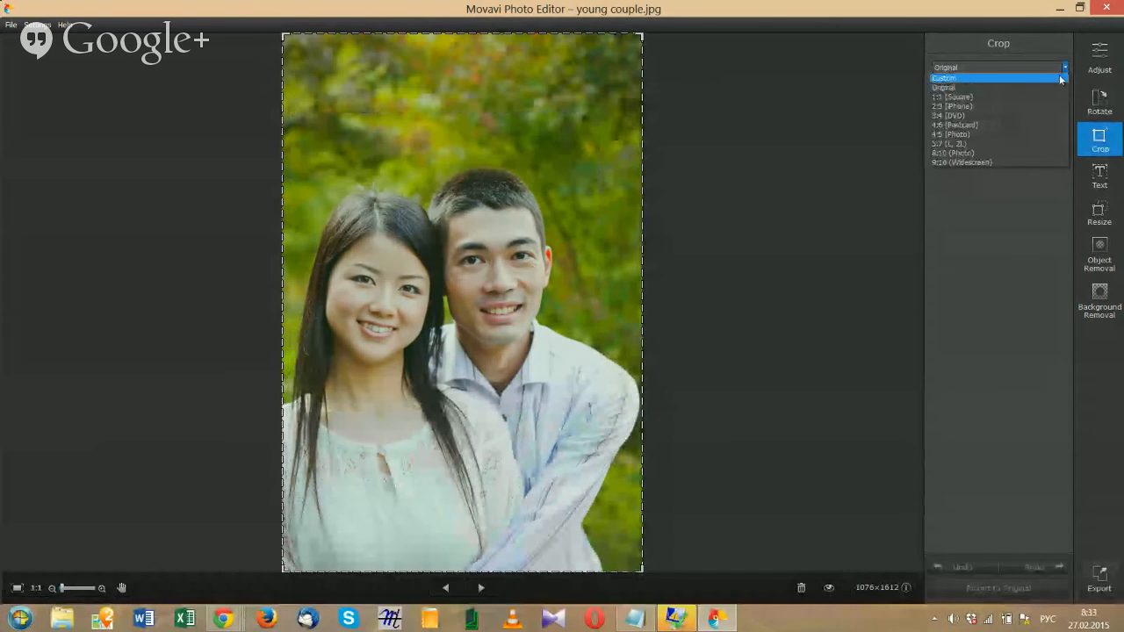
{"action": "left_click", "coordinate": [951, 97]}
{"action": "left_click_drag", "start_coordinate": [458, 230], "coordinate": [457, 339]}
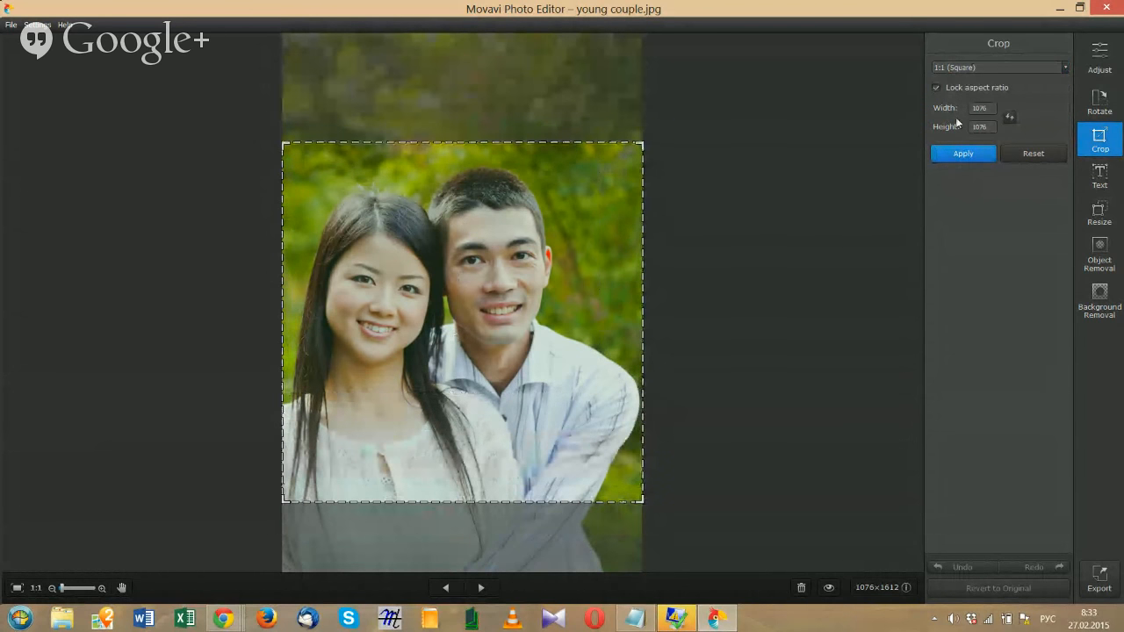
Step: Set the crop proportions to 2:3 (iPhone) and review the remaining aspect ratio presets
{"action": "left_click", "coordinate": [1064, 67]}
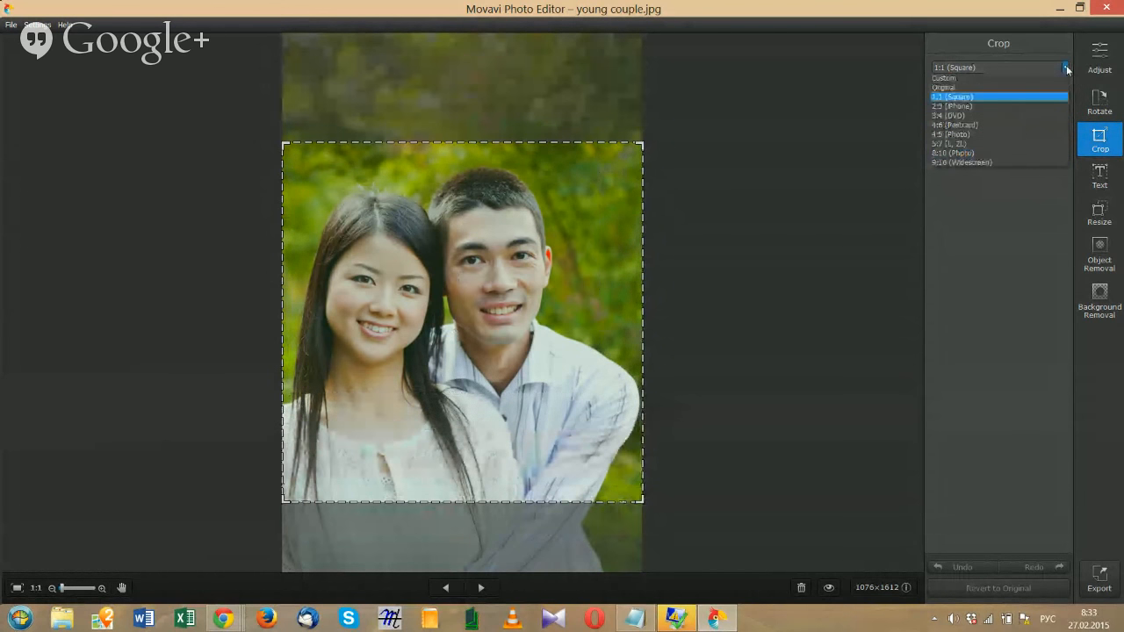
{"action": "left_click", "coordinate": [954, 106]}
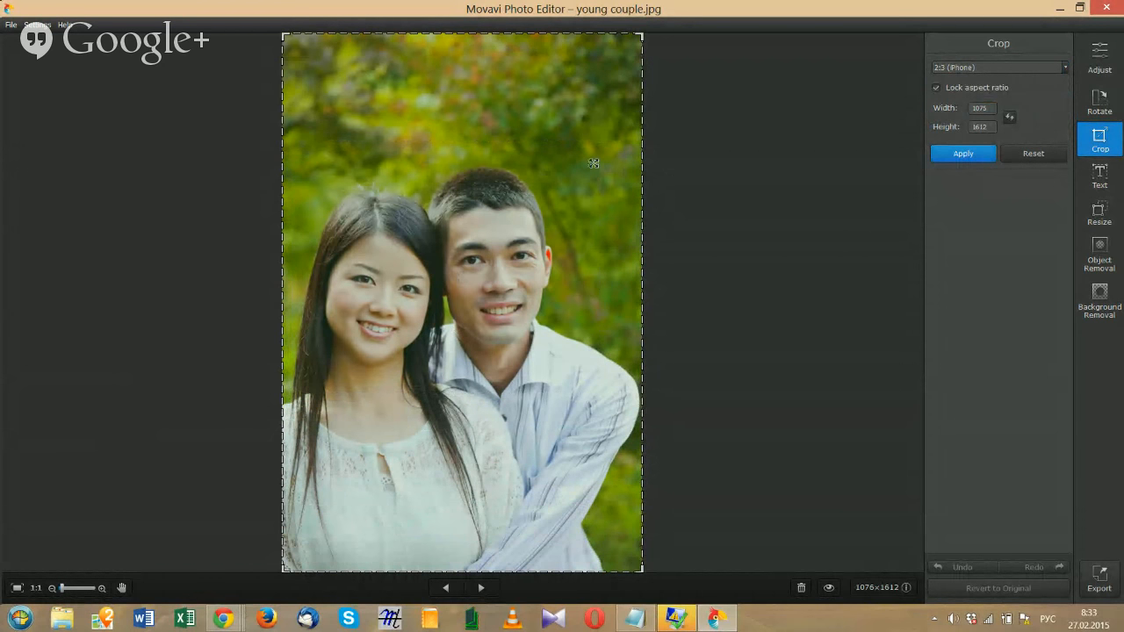
{"action": "left_click", "coordinate": [1063, 67]}
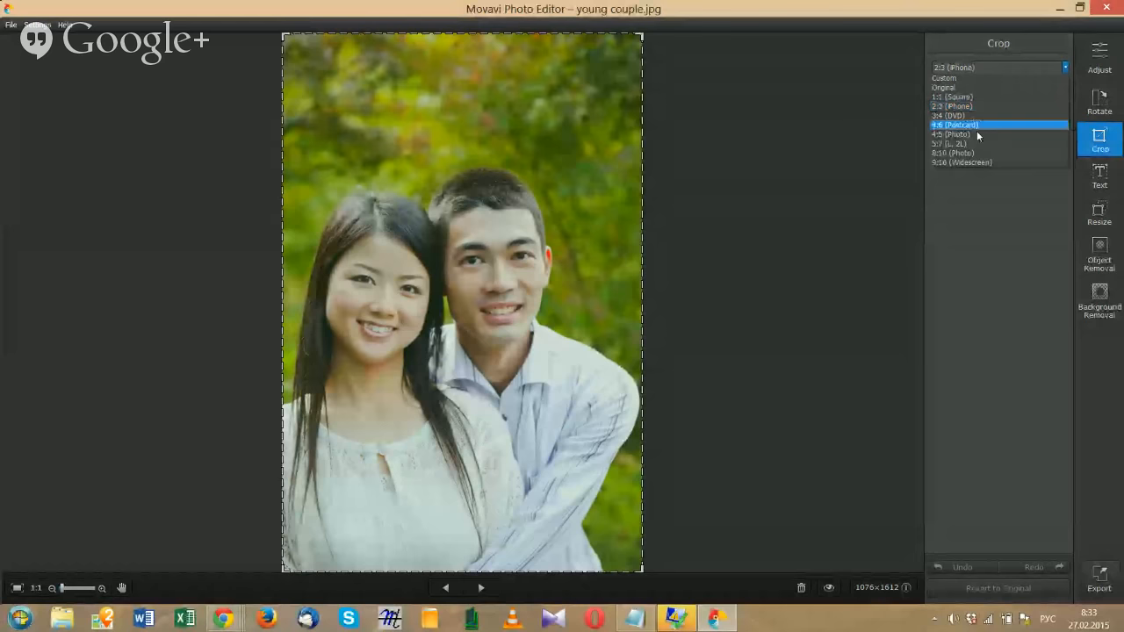
{"action": "left_click", "coordinate": [962, 172]}
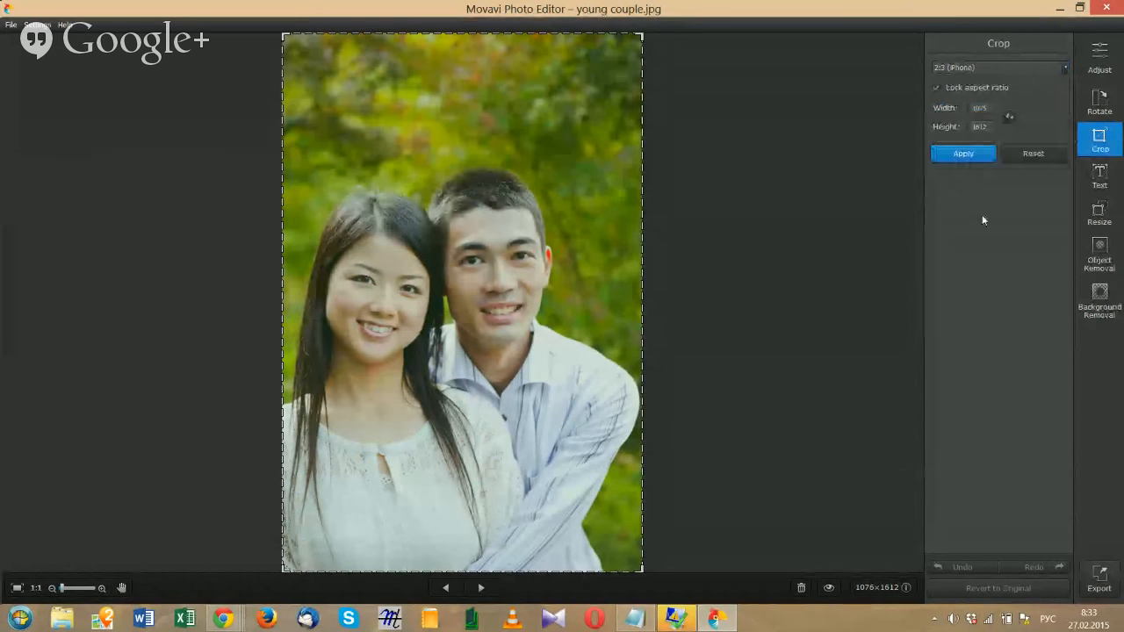
Step: Swap the crop's width and height and back, move the frame to the photo's upper-left corner and enlarge it to 1076 by 1584
{"action": "double_click", "coordinate": [988, 107]}
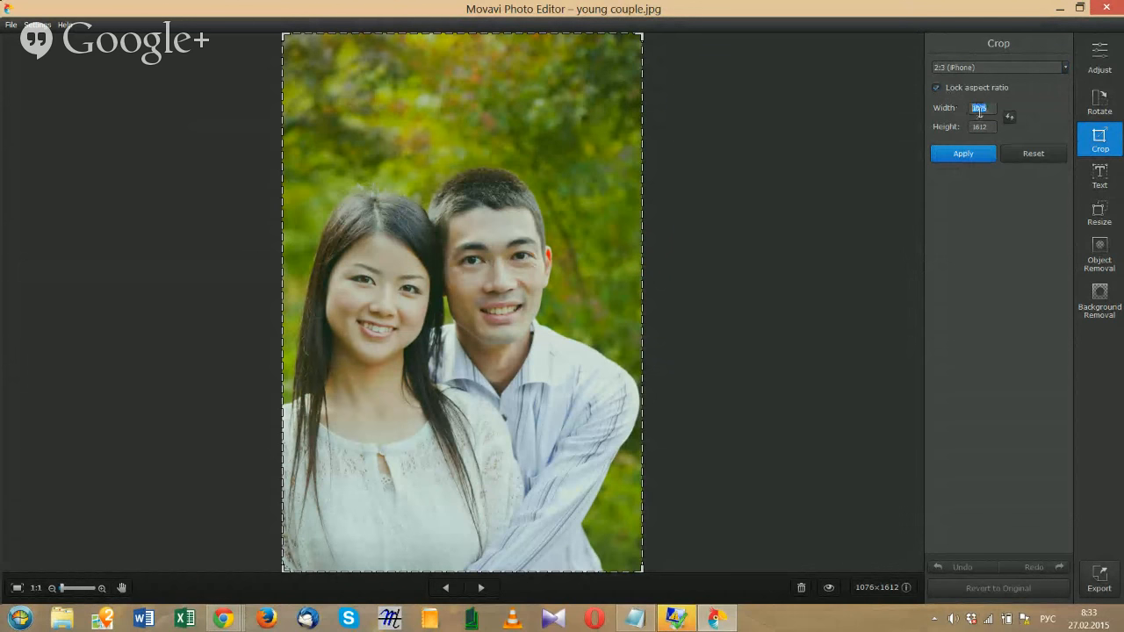
{"action": "left_click_drag", "start_coordinate": [992, 128], "coordinate": [982, 126]}
{"action": "left_click", "coordinate": [1009, 120]}
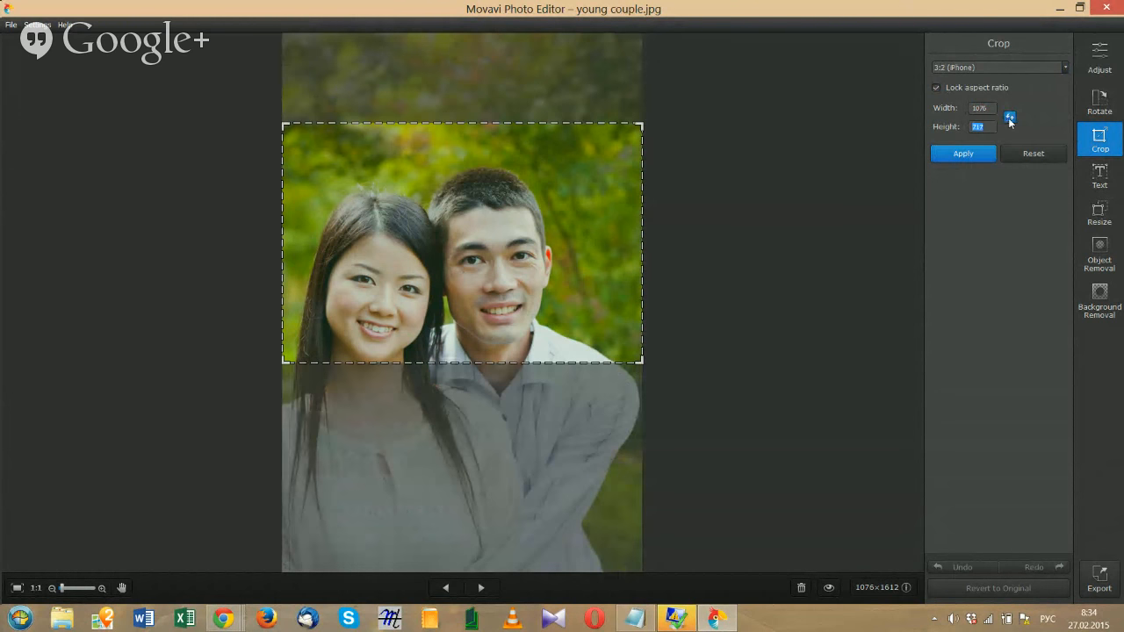
{"action": "left_click", "coordinate": [1009, 119]}
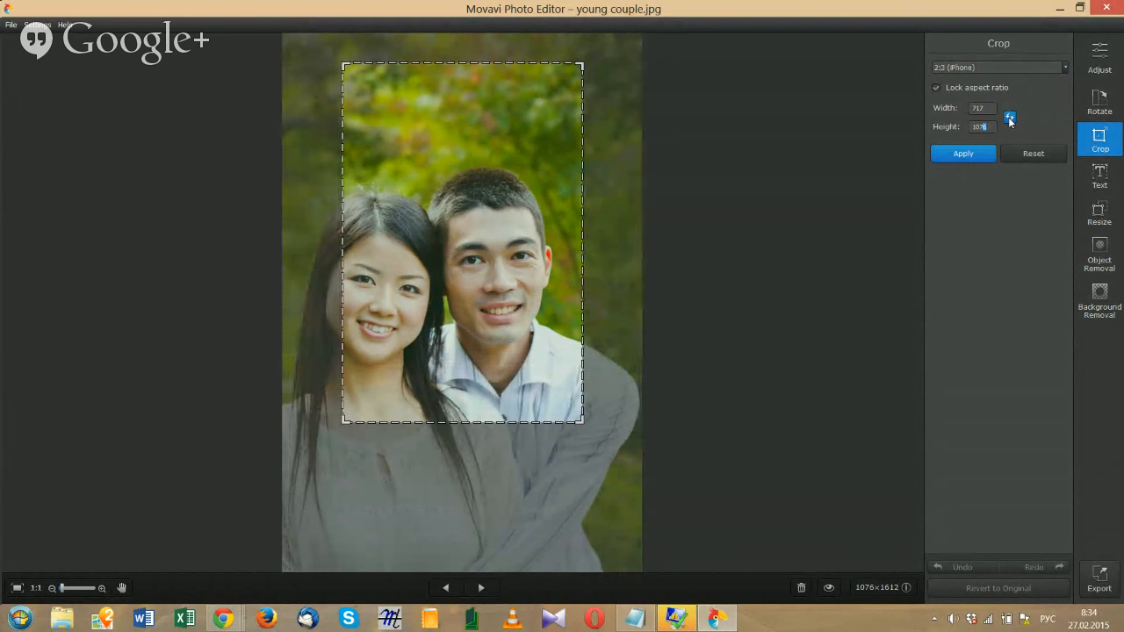
{"action": "left_click_drag", "start_coordinate": [513, 291], "coordinate": [367, 189]}
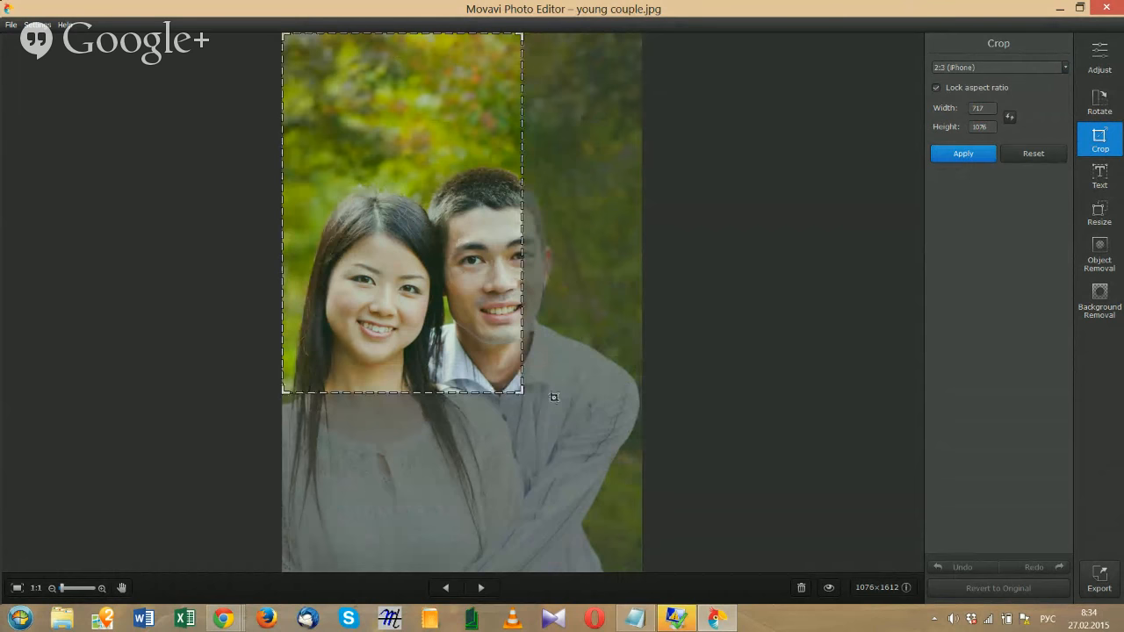
{"action": "left_click_drag", "start_coordinate": [523, 392], "coordinate": [690, 619]}
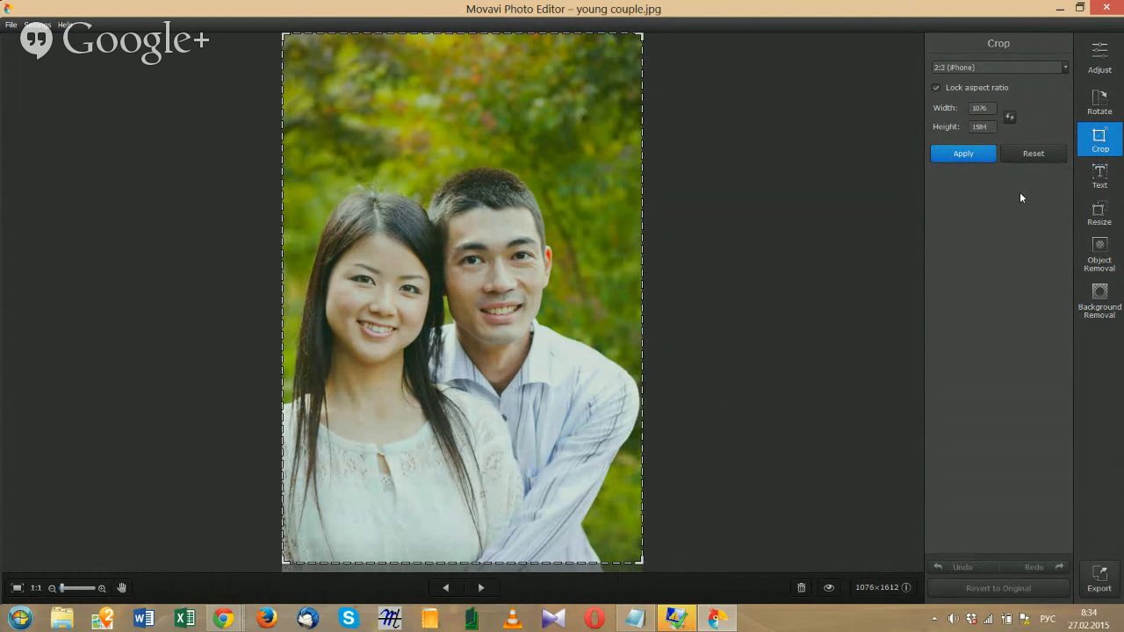
Step: Open the Resize tool and examine its preset pixel, paper and device sizes without choosing one
{"action": "left_click", "coordinate": [1099, 214]}
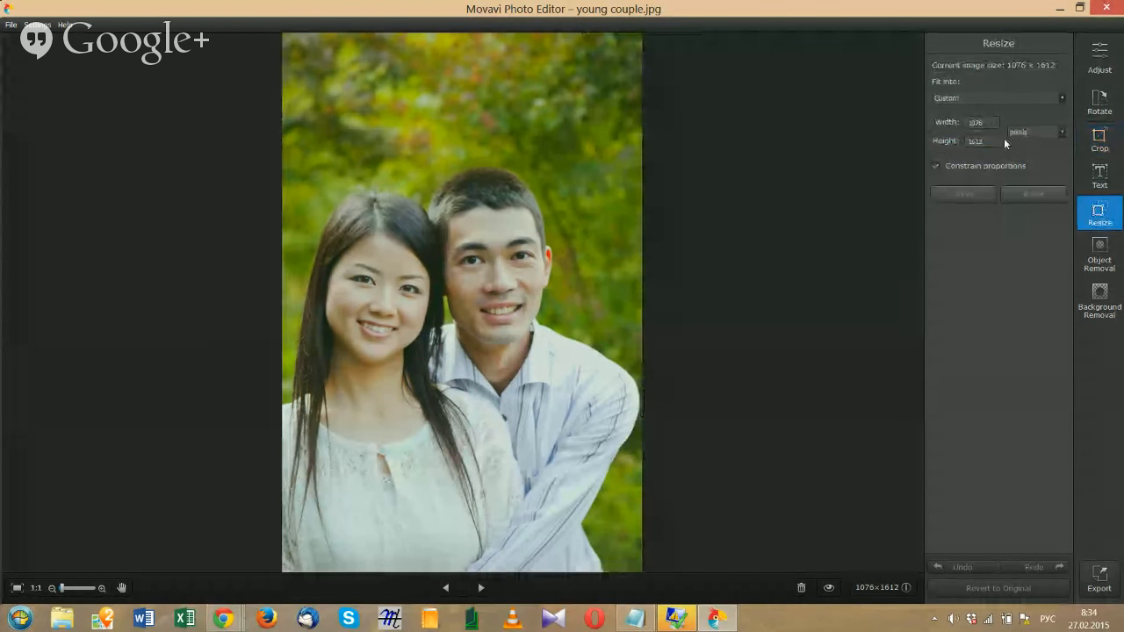
{"action": "left_click", "coordinate": [1062, 100]}
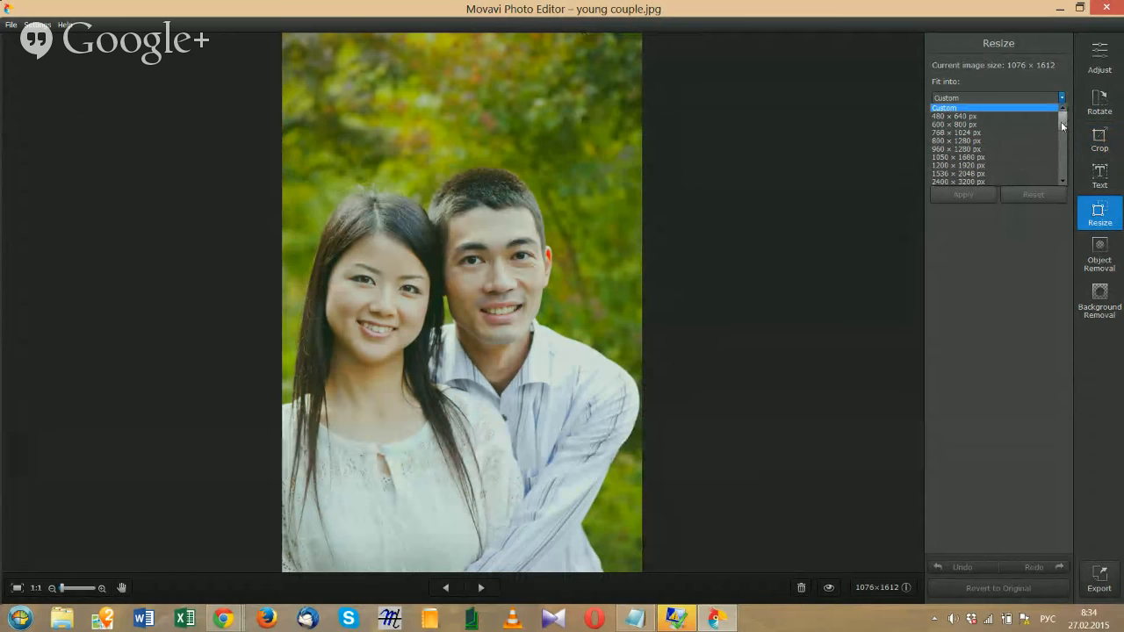
{"action": "left_click_drag", "start_coordinate": [1063, 123], "coordinate": [1066, 172]}
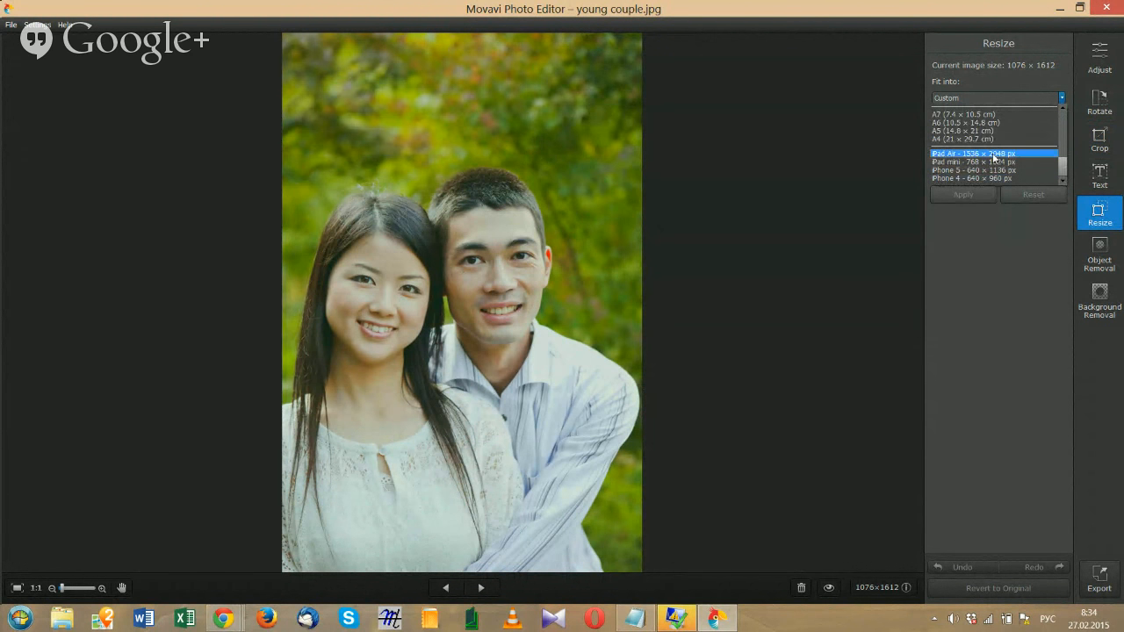
{"action": "left_click", "coordinate": [1062, 99]}
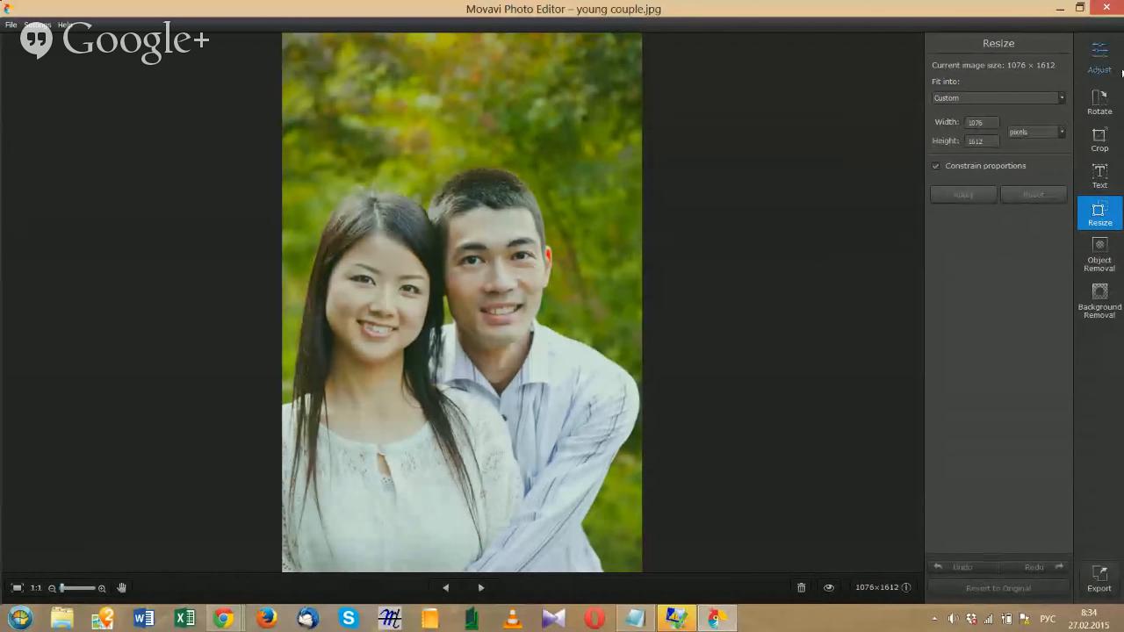
{"action": "left_click", "coordinate": [1063, 100]}
{"action": "mouse_move", "coordinate": [1063, 122]}
{"action": "left_mouse_down"}
{"action": "mouse_move", "coordinate": [1062, 136]}
{"action": "mouse_move", "coordinate": [1057, 121]}
{"action": "left_mouse_up"}
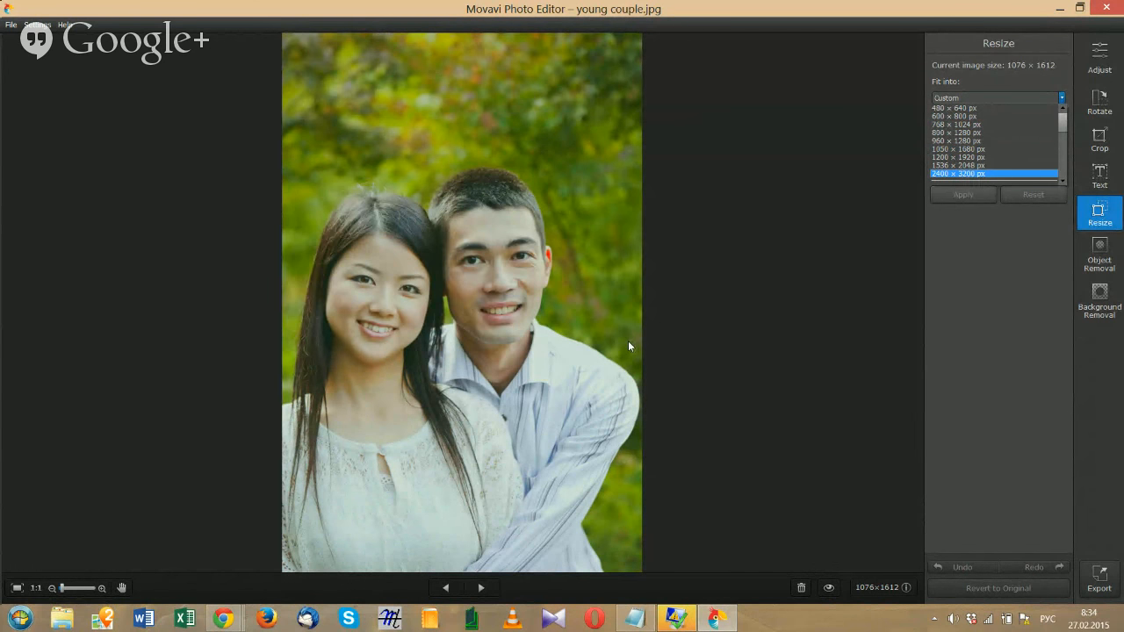
{"action": "left_click", "coordinate": [1025, 232]}
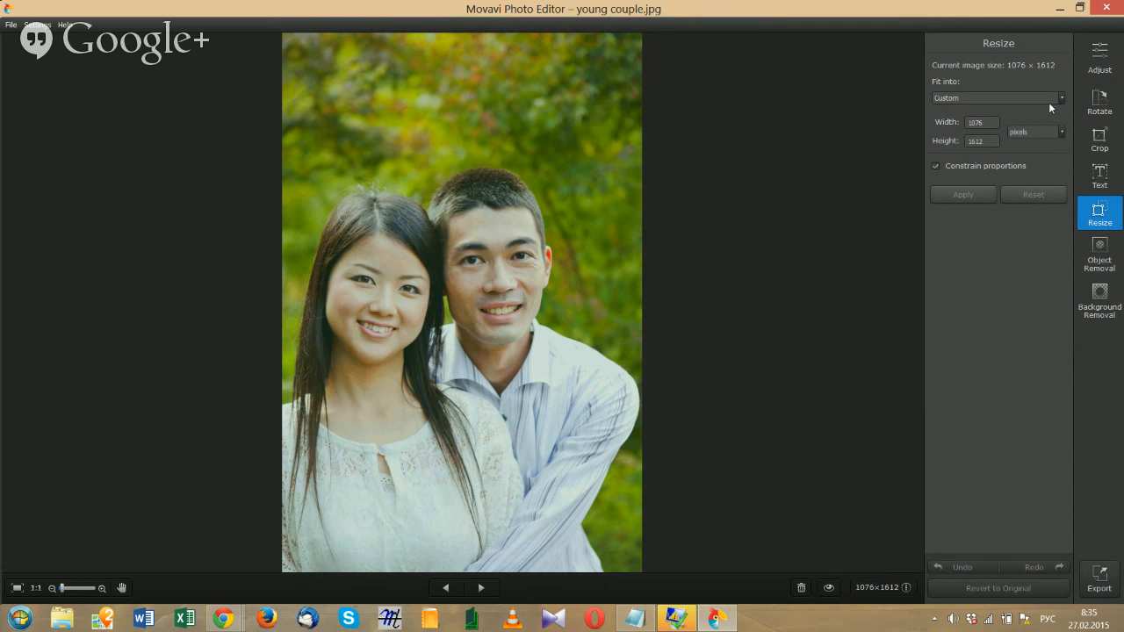
Step: Open the Background Removal tool and read its instructions for cutting out an object
{"action": "left_click", "coordinate": [1103, 316]}
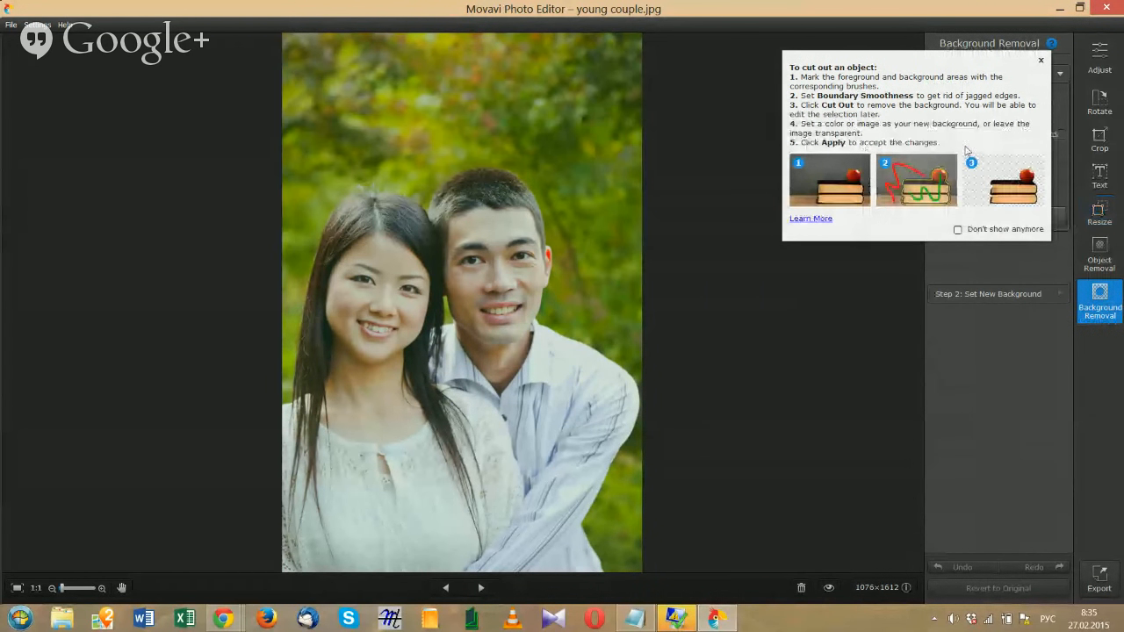
{"action": "left_click", "coordinate": [1040, 61]}
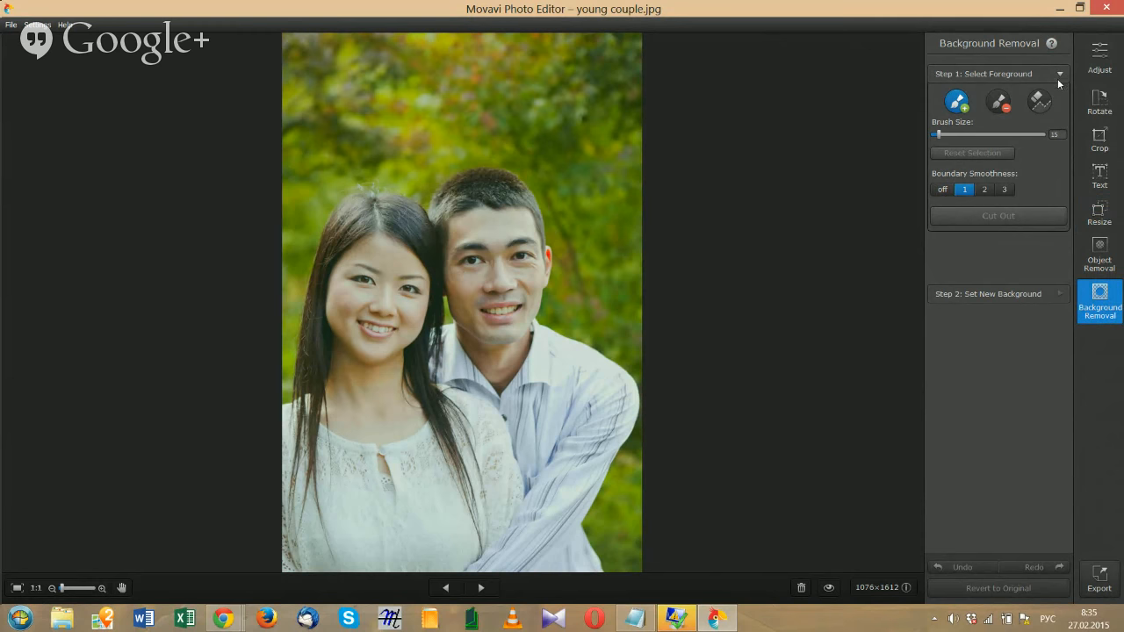
{"action": "left_click", "coordinate": [1052, 44]}
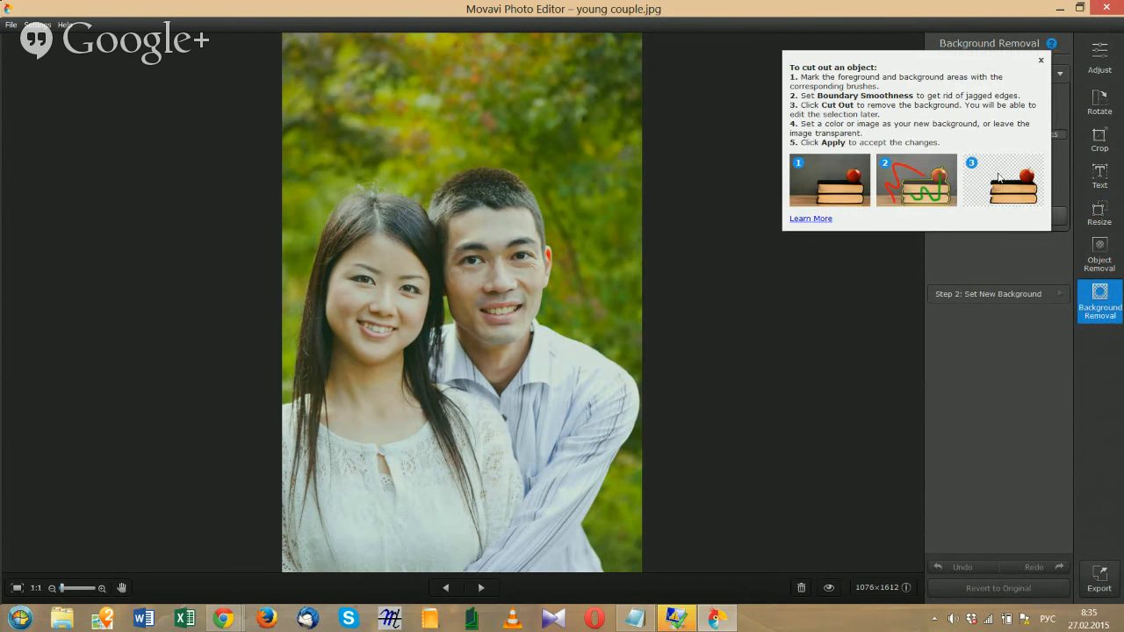
{"action": "left_click", "coordinate": [1039, 62]}
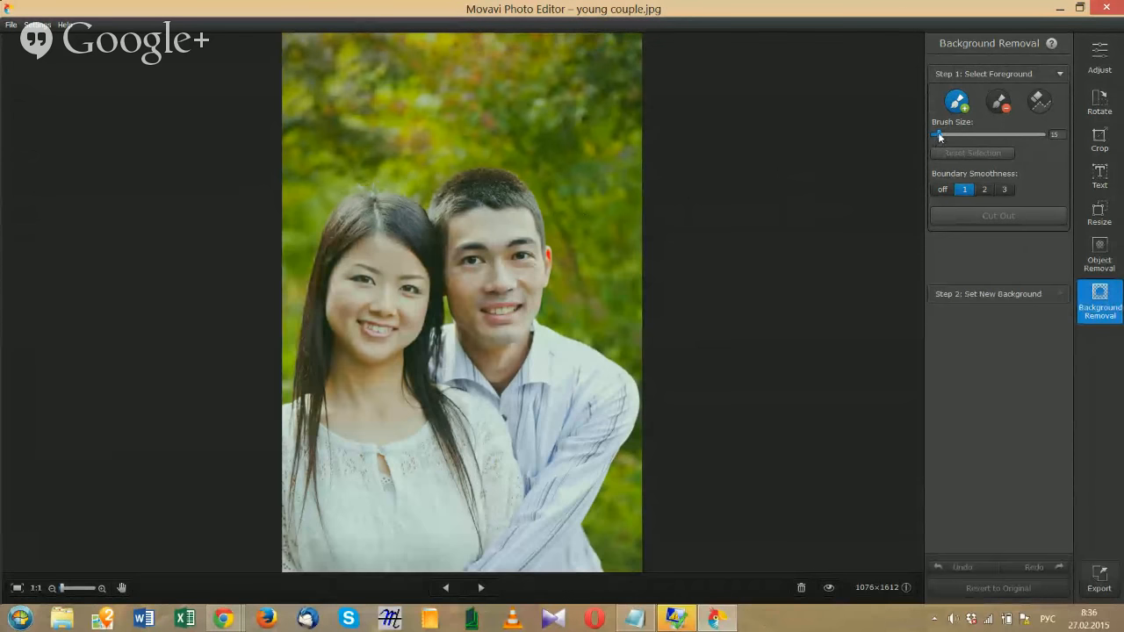
Step: Set the brush size to 30, mark the couple with a foreground stroke and the greenery above them with a background stroke
{"action": "left_click_drag", "start_coordinate": [940, 134], "coordinate": [957, 135]}
{"action": "mouse_move", "coordinate": [574, 564]}
{"action": "left_mouse_down"}
{"action": "mouse_move", "coordinate": [468, 205]}
{"action": "mouse_move", "coordinate": [325, 526]}
{"action": "left_mouse_up"}
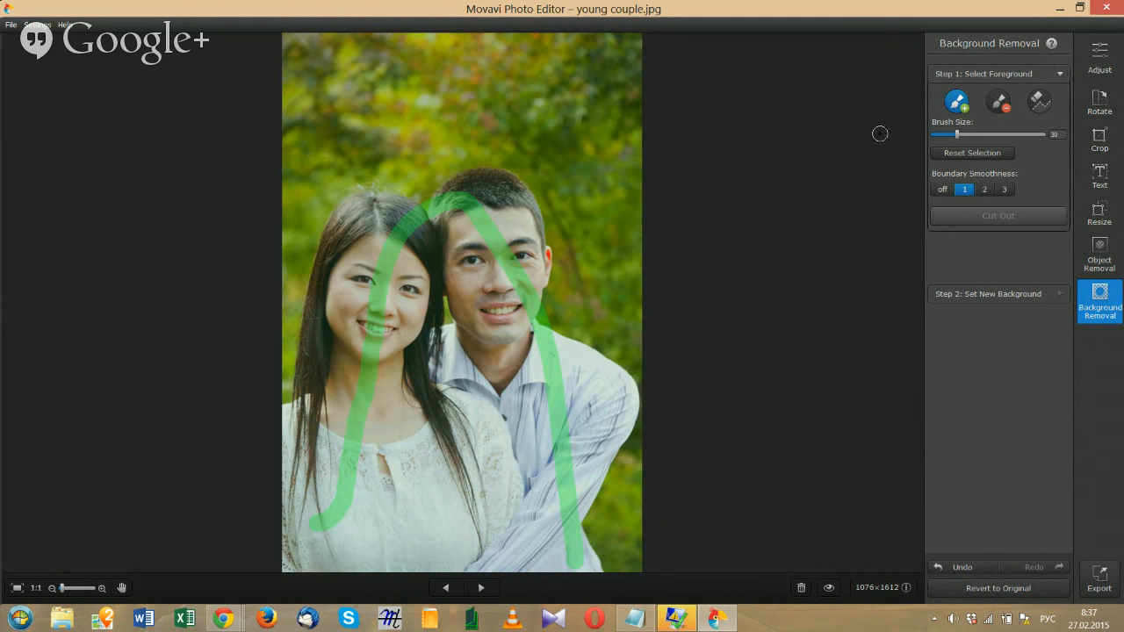
{"action": "left_click", "coordinate": [998, 103]}
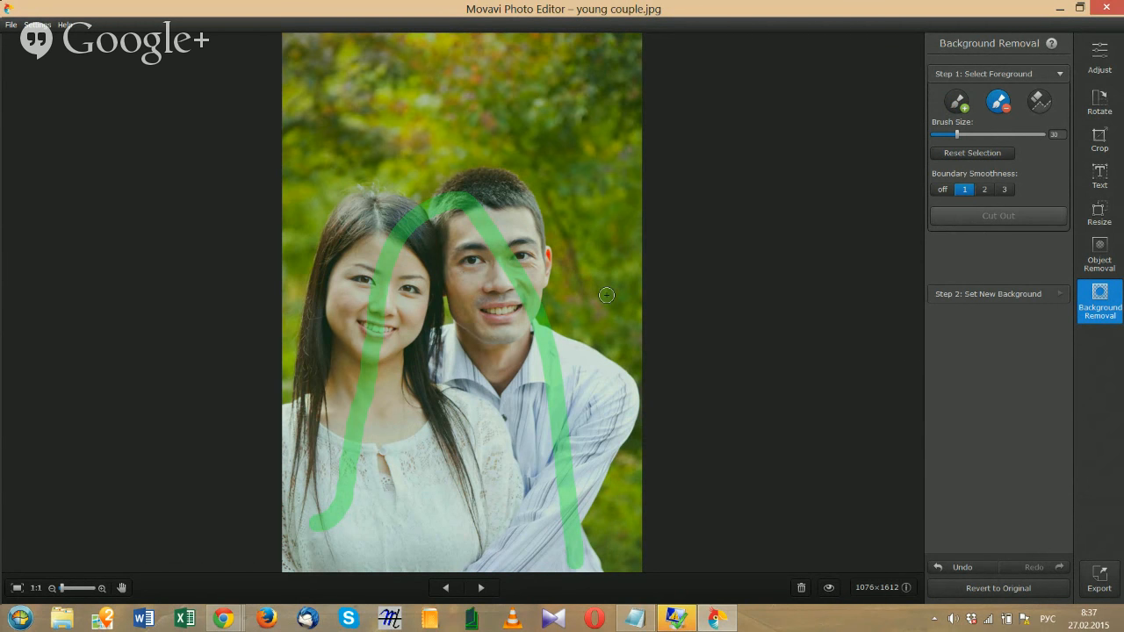
{"action": "mouse_move", "coordinate": [606, 295]}
{"action": "left_mouse_down"}
{"action": "mouse_move", "coordinate": [589, 190]}
{"action": "mouse_move", "coordinate": [469, 102]}
{"action": "mouse_move", "coordinate": [323, 150]}
{"action": "left_mouse_up"}
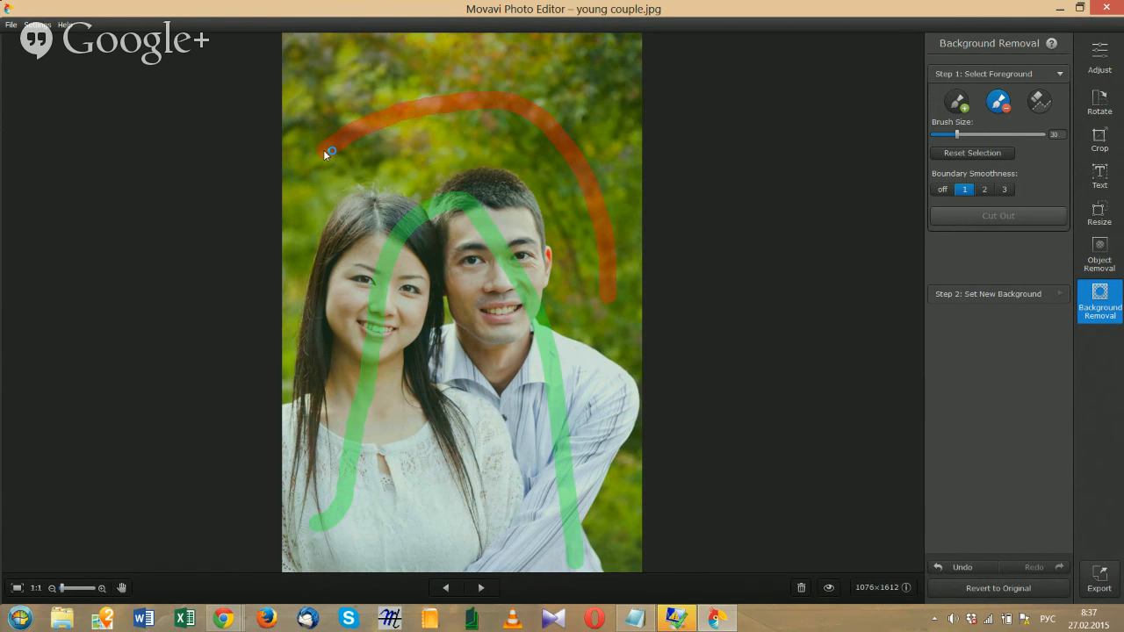
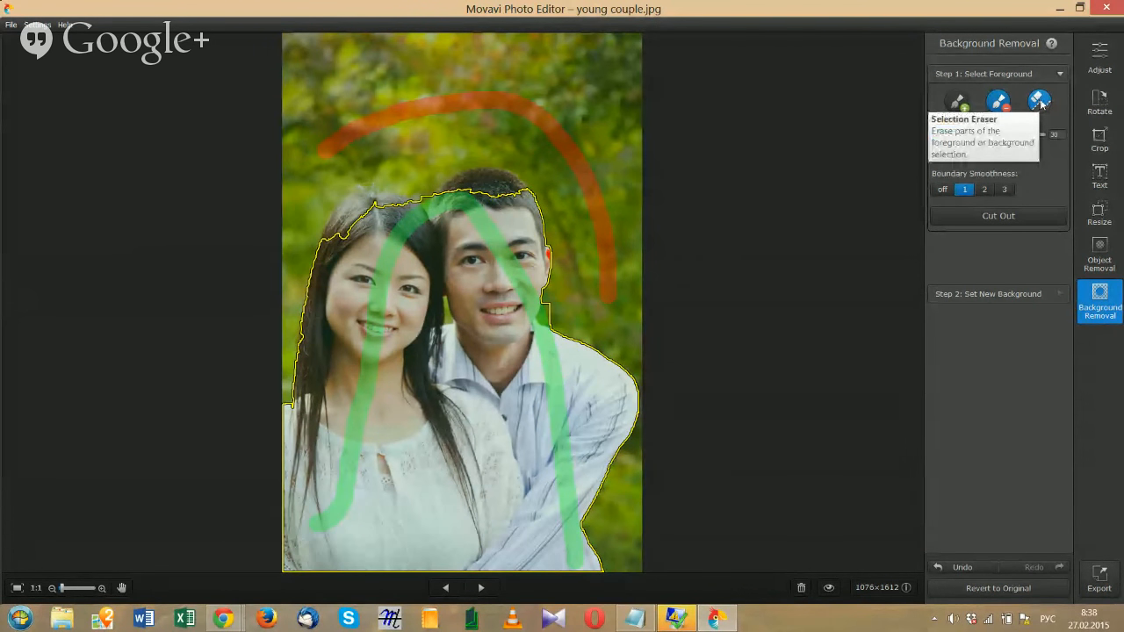
Step: Erase the parts of the foreground stroke beside the man's neck and between the couple's heads with the Selection Eraser
{"action": "left_click", "coordinate": [1040, 102]}
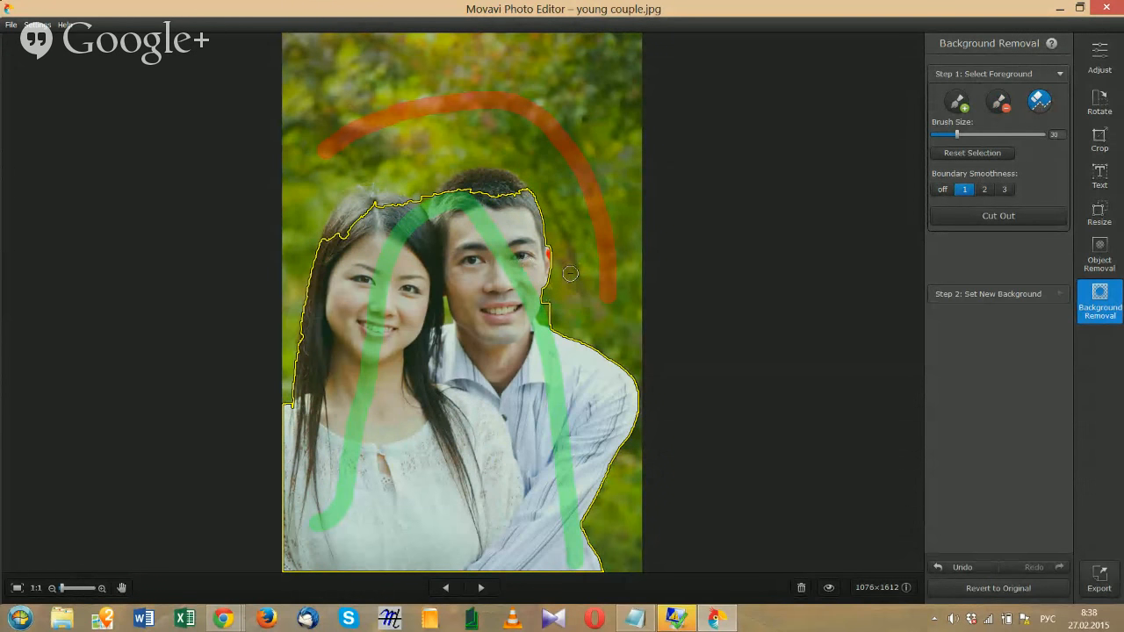
{"action": "left_click", "coordinate": [536, 315]}
{"action": "mouse_move", "coordinate": [431, 212]}
{"action": "left_mouse_down"}
{"action": "mouse_move", "coordinate": [412, 218]}
{"action": "mouse_move", "coordinate": [425, 199]}
{"action": "left_mouse_up"}
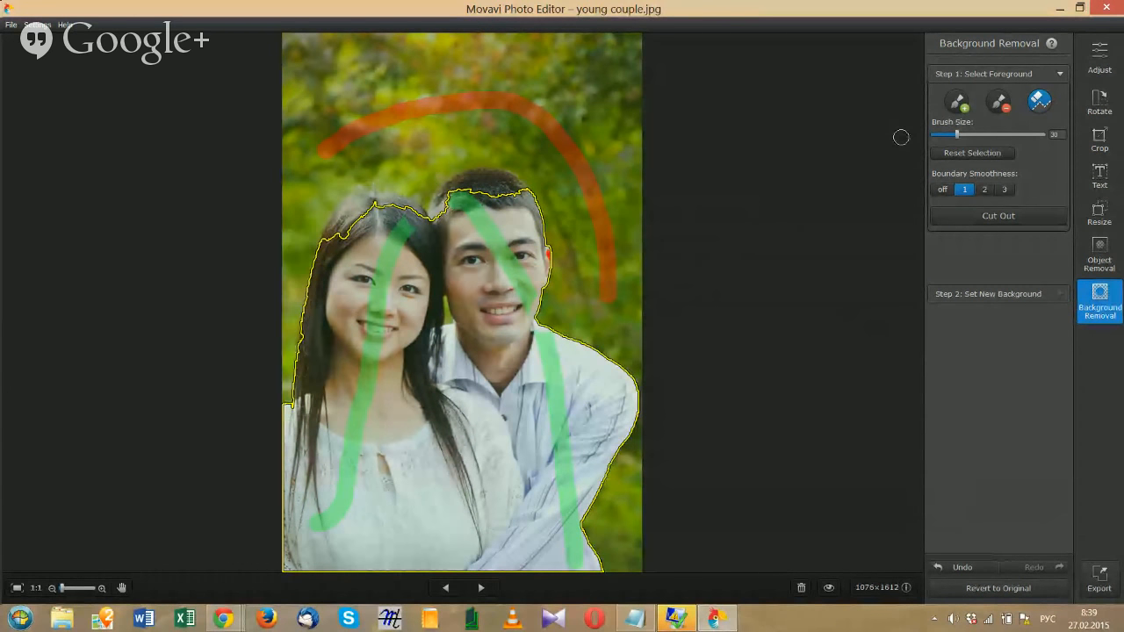
Step: Set the brush size to 19 and mark the hair on top of both heads with foreground strokes
{"action": "left_click", "coordinate": [957, 104]}
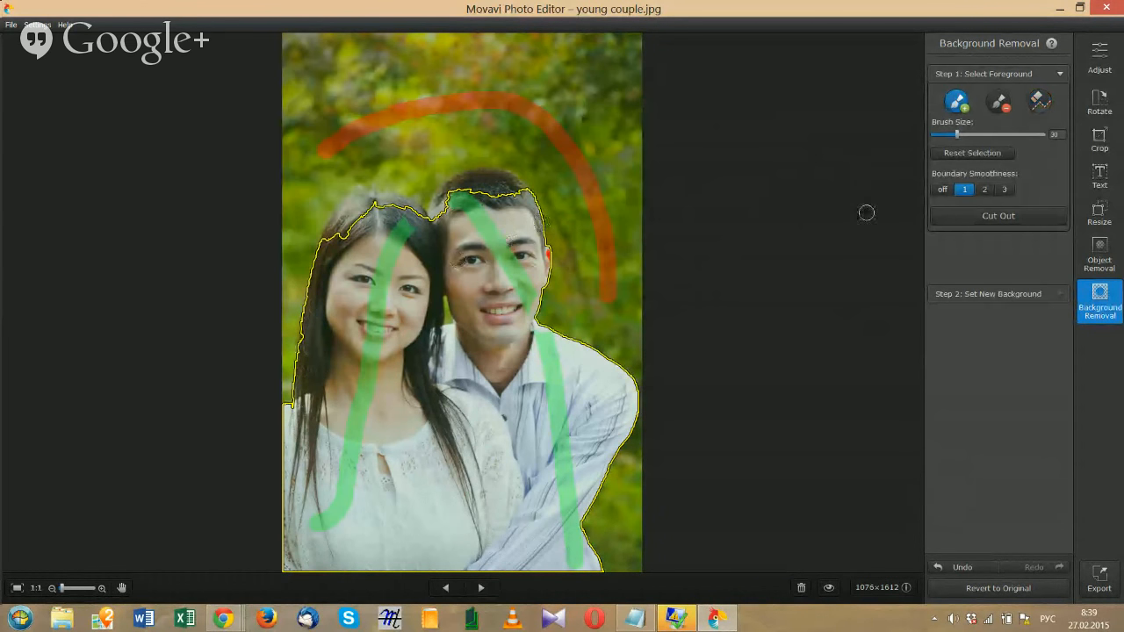
{"action": "left_click_drag", "start_coordinate": [954, 133], "coordinate": [944, 134]}
{"action": "mouse_move", "coordinate": [520, 195]}
{"action": "left_mouse_down"}
{"action": "mouse_move", "coordinate": [458, 187]}
{"action": "mouse_move", "coordinate": [412, 233]}
{"action": "mouse_move", "coordinate": [422, 228]}
{"action": "mouse_move", "coordinate": [401, 210]}
{"action": "mouse_move", "coordinate": [368, 205]}
{"action": "mouse_move", "coordinate": [329, 252]}
{"action": "left_mouse_up"}
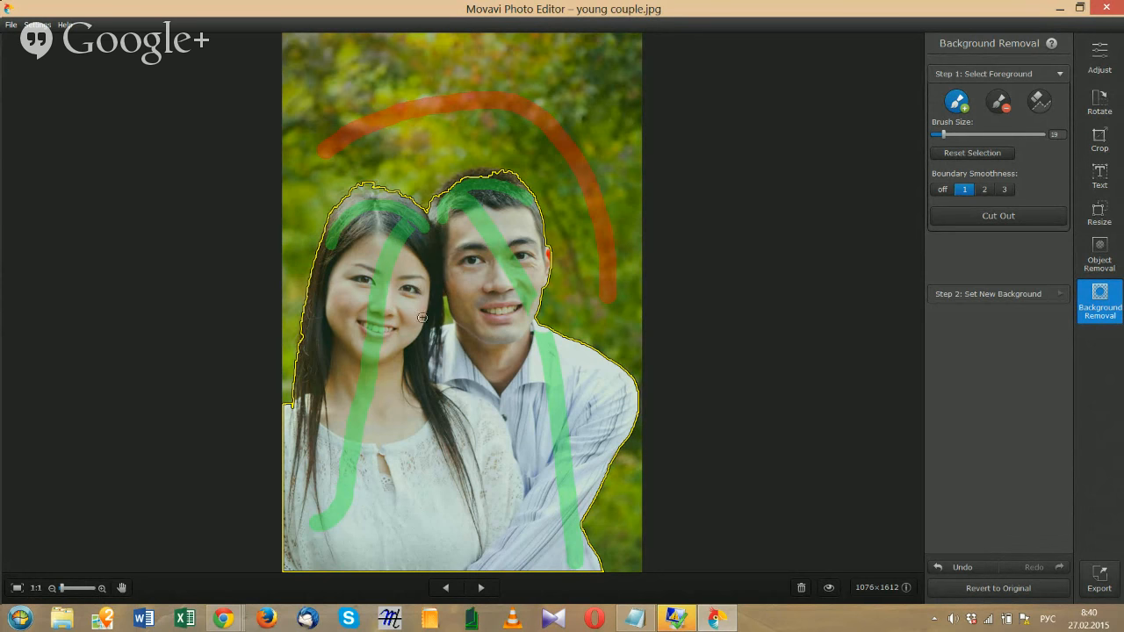
Step: Set the brush size to 12, mark the top of the man's hair as foreground and the greenery bordering it as background
{"action": "left_click", "coordinate": [102, 589]}
{"action": "left_click", "coordinate": [102, 588]}
{"action": "left_click", "coordinate": [102, 589]}
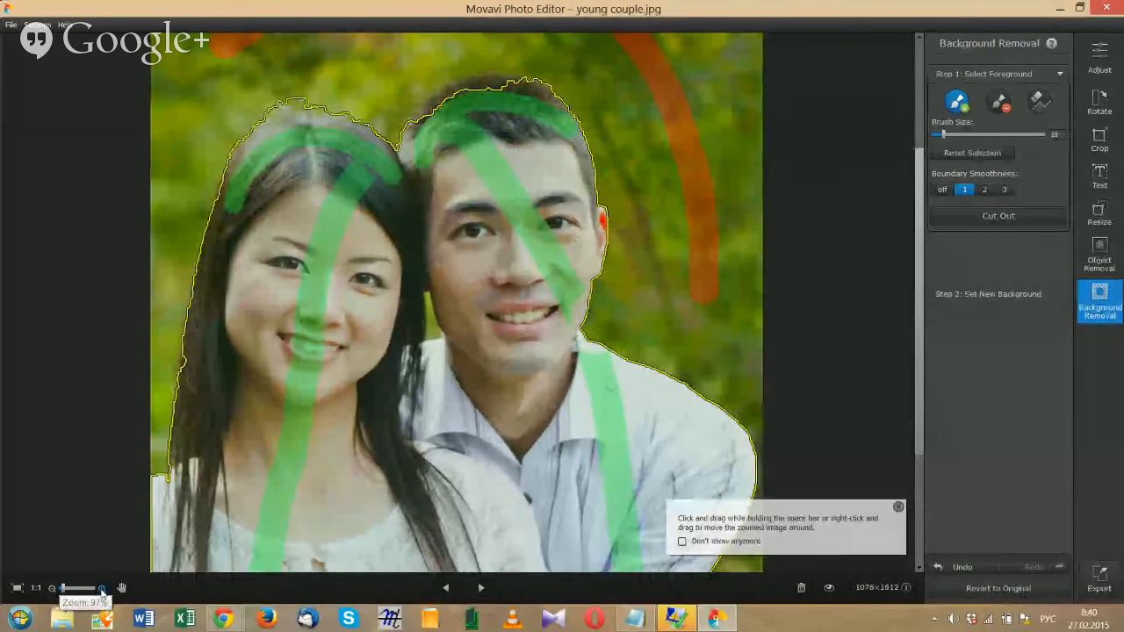
{"action": "left_click_drag", "start_coordinate": [439, 209], "coordinate": [463, 309]}
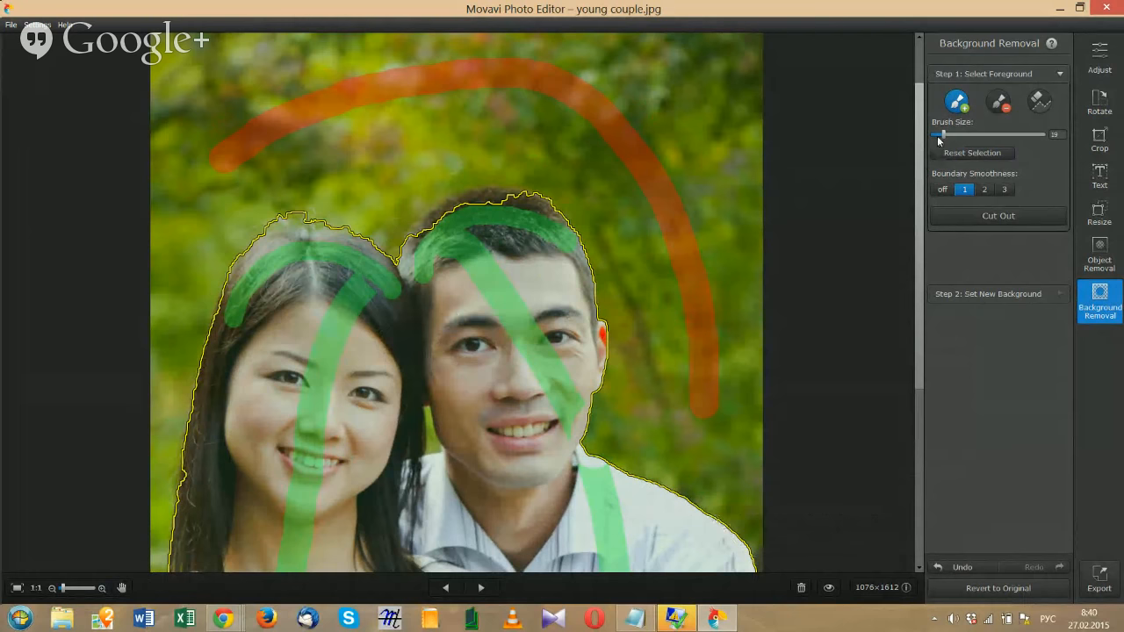
{"action": "left_click_drag", "start_coordinate": [943, 137], "coordinate": [937, 137]}
{"action": "mouse_move", "coordinate": [539, 205]}
{"action": "left_mouse_down"}
{"action": "mouse_move", "coordinate": [461, 203]}
{"action": "mouse_move", "coordinate": [428, 229]}
{"action": "mouse_move", "coordinate": [418, 278]}
{"action": "left_mouse_up"}
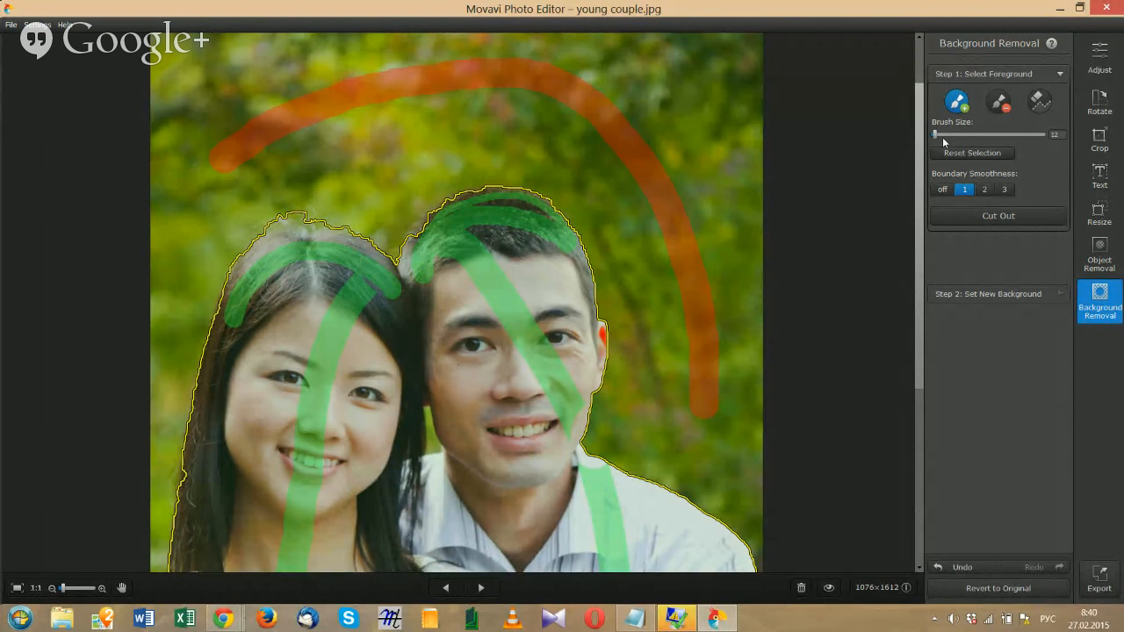
{"action": "left_click", "coordinate": [998, 101]}
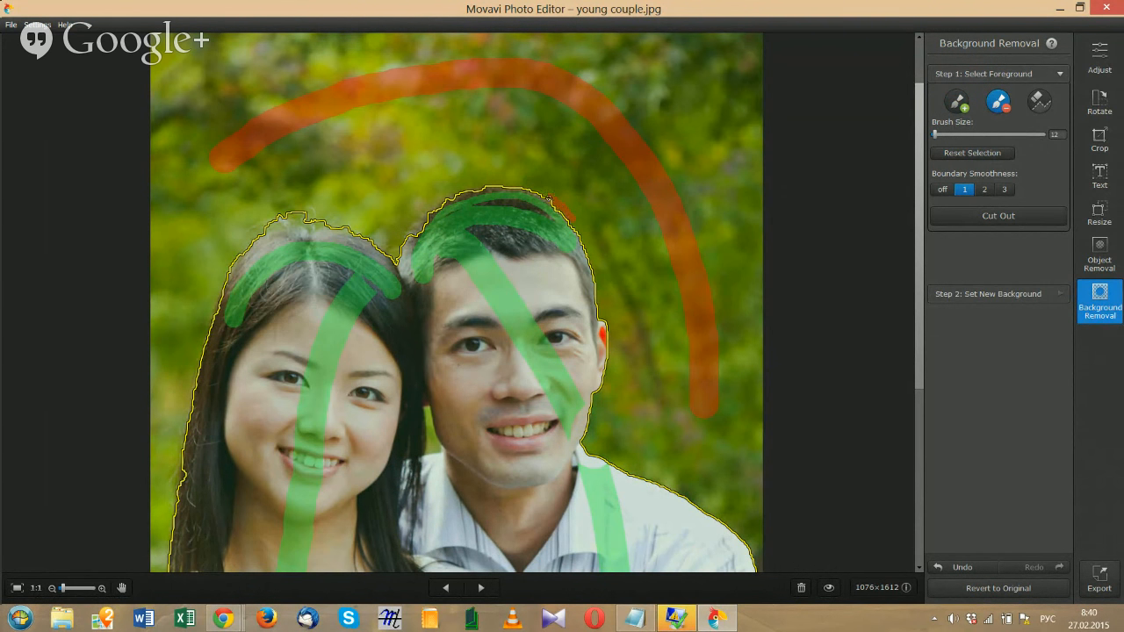
{"action": "mouse_move", "coordinate": [545, 196]}
{"action": "left_mouse_down"}
{"action": "mouse_move", "coordinate": [507, 185]}
{"action": "mouse_move", "coordinate": [450, 194]}
{"action": "mouse_move", "coordinate": [409, 244]}
{"action": "left_mouse_up"}
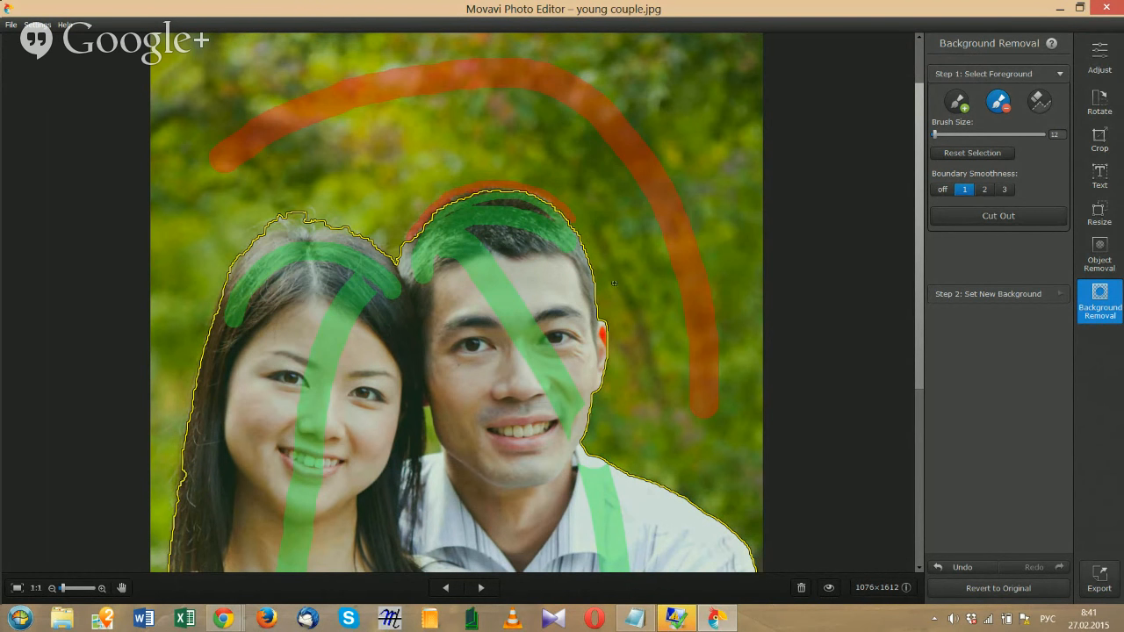
Step: Mark the crown of the woman's hair as foreground and the greenery along its outline as background
{"action": "left_click", "coordinate": [958, 103]}
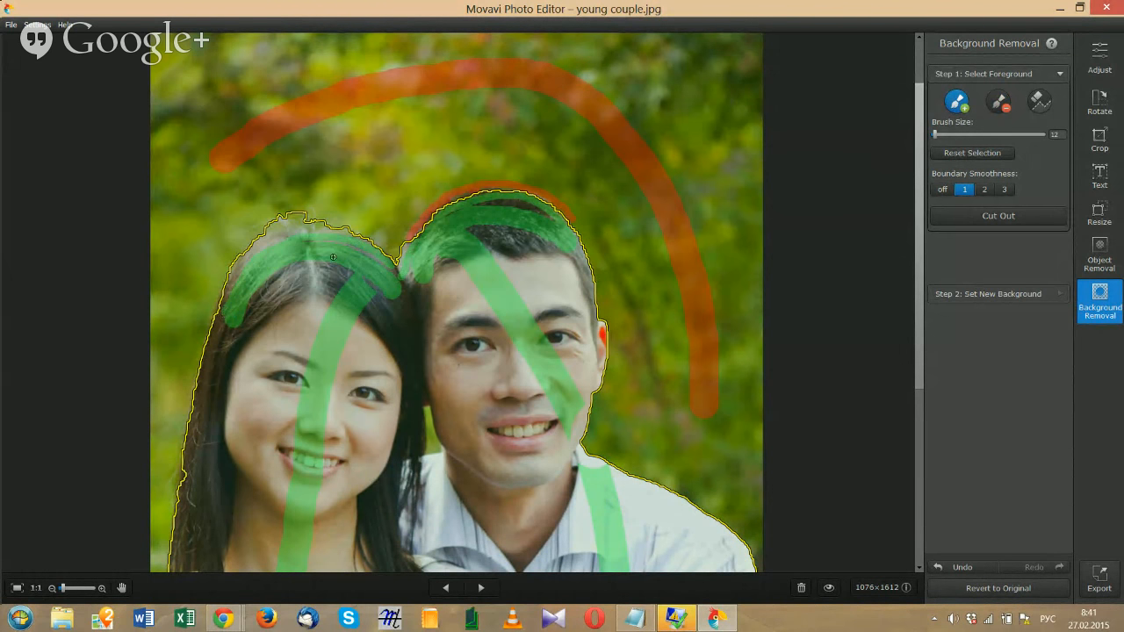
{"action": "left_click", "coordinate": [999, 102]}
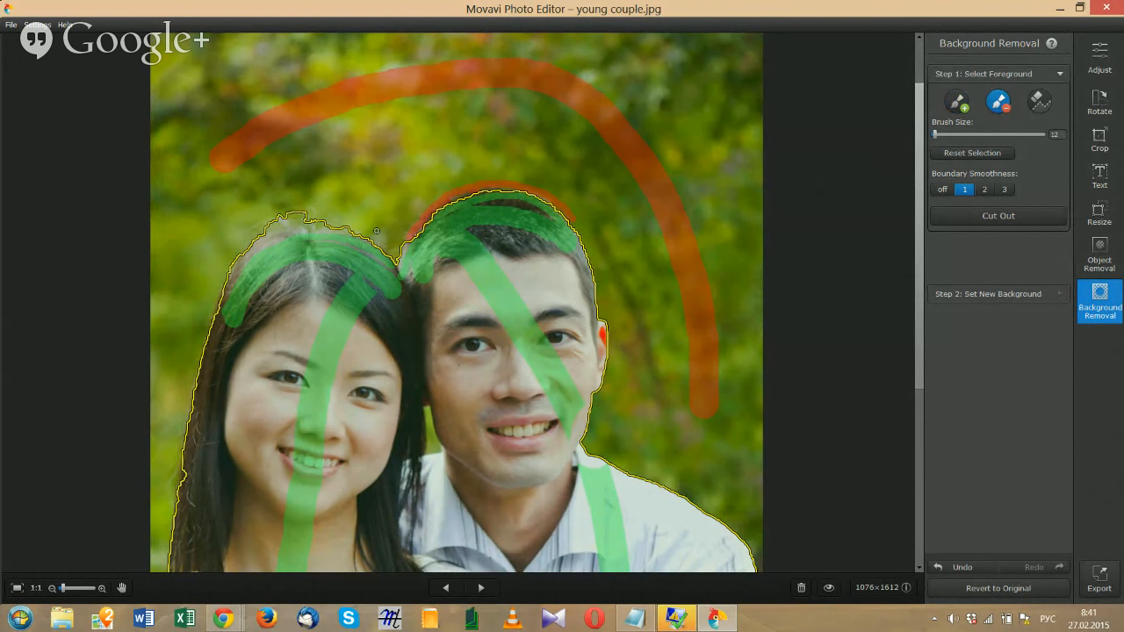
{"action": "mouse_move", "coordinate": [383, 242]}
{"action": "left_mouse_down"}
{"action": "mouse_move", "coordinate": [326, 227]}
{"action": "mouse_move", "coordinate": [284, 231]}
{"action": "mouse_move", "coordinate": [223, 270]}
{"action": "left_mouse_up"}
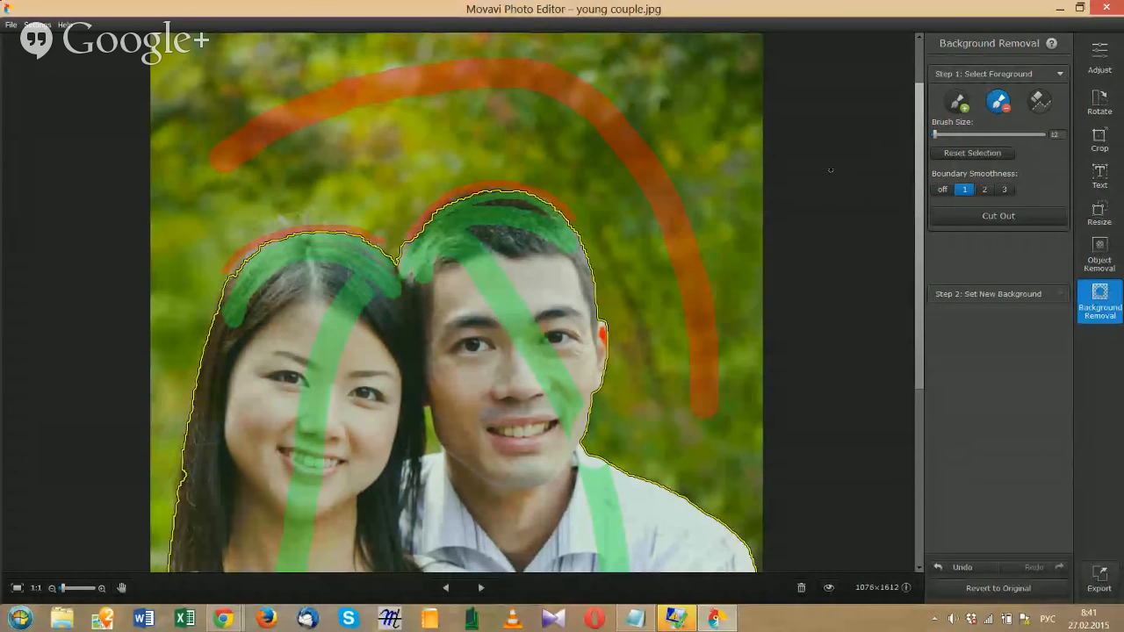
{"action": "mouse_move", "coordinate": [921, 128]}
{"action": "left_mouse_down"}
{"action": "mouse_move", "coordinate": [926, 242]}
{"action": "mouse_move", "coordinate": [922, 215]}
{"action": "left_mouse_up"}
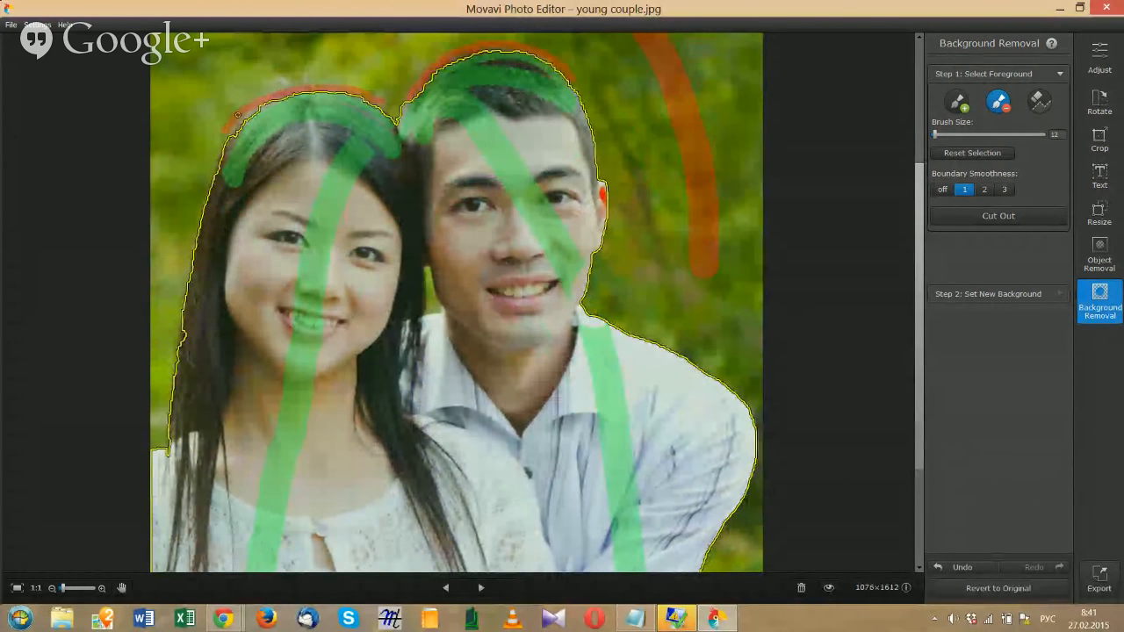
{"action": "left_click_drag", "start_coordinate": [224, 133], "coordinate": [214, 153]}
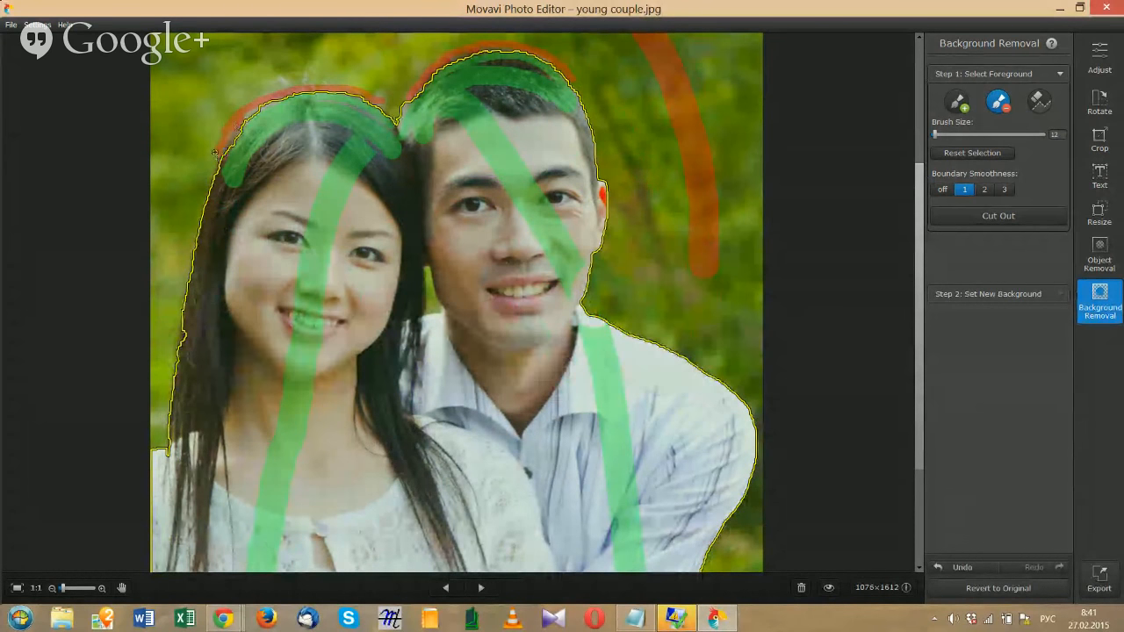
Step: Mark the outer edge of the woman's long hair as foreground and the green gap between the couple's necks as background
{"action": "left_click", "coordinate": [957, 101]}
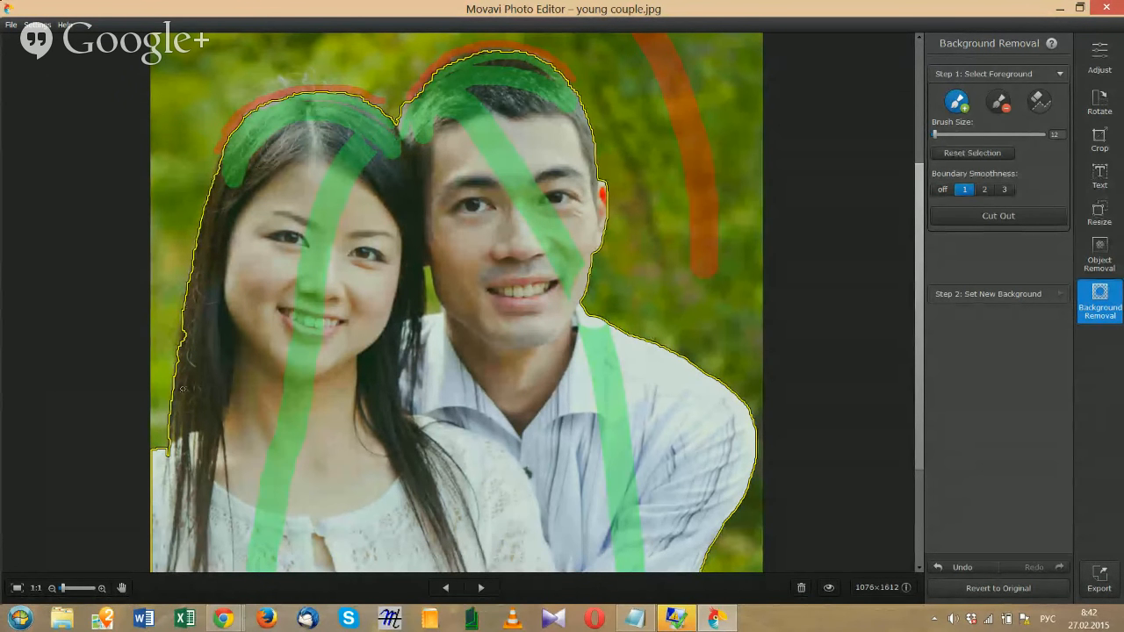
{"action": "left_click", "coordinate": [999, 102]}
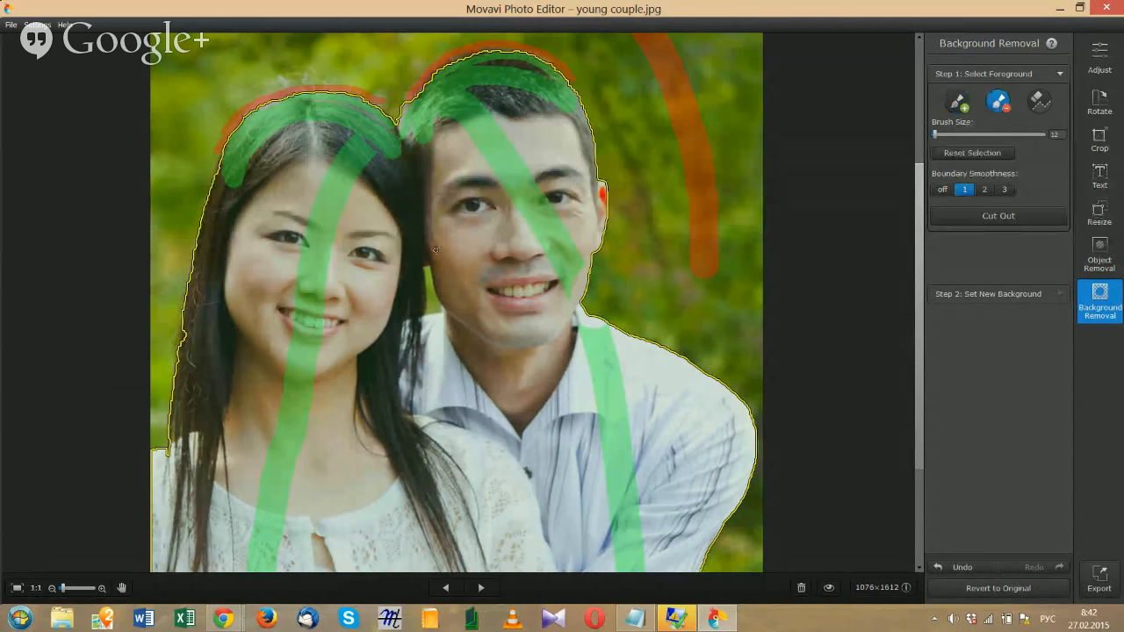
{"action": "left_click", "coordinate": [958, 102]}
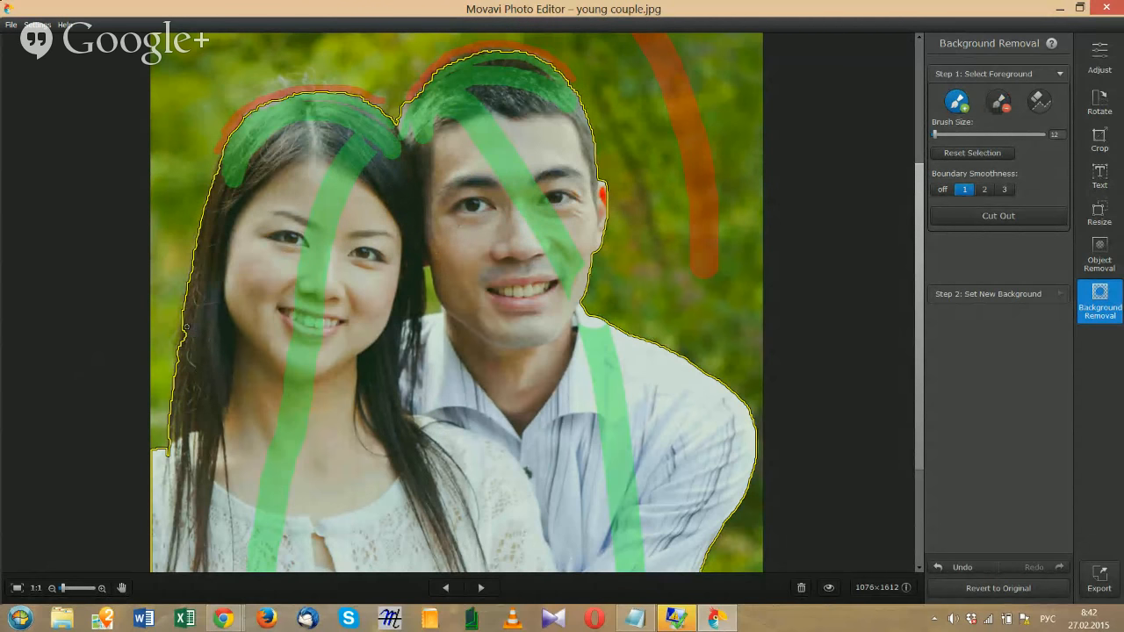
{"action": "left_click_drag", "start_coordinate": [185, 327], "coordinate": [187, 344]}
{"action": "mouse_move", "coordinate": [919, 219]}
{"action": "left_mouse_down"}
{"action": "mouse_move", "coordinate": [928, 361]}
{"action": "mouse_move", "coordinate": [915, 167]}
{"action": "left_mouse_up"}
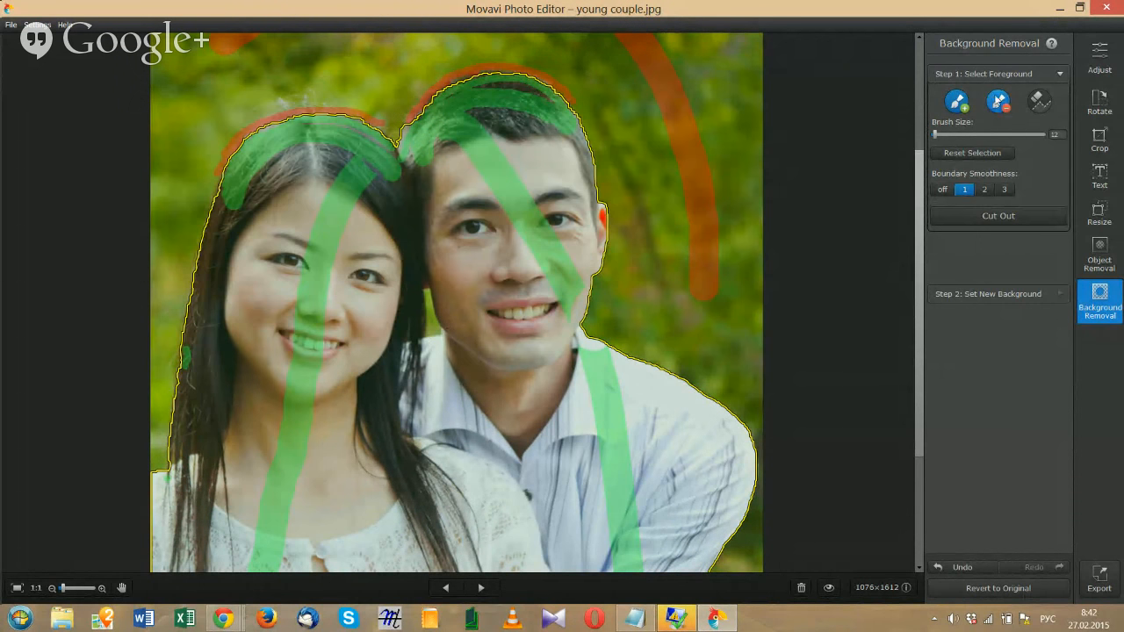
{"action": "left_click", "coordinate": [997, 102]}
{"action": "left_click", "coordinate": [429, 330]}
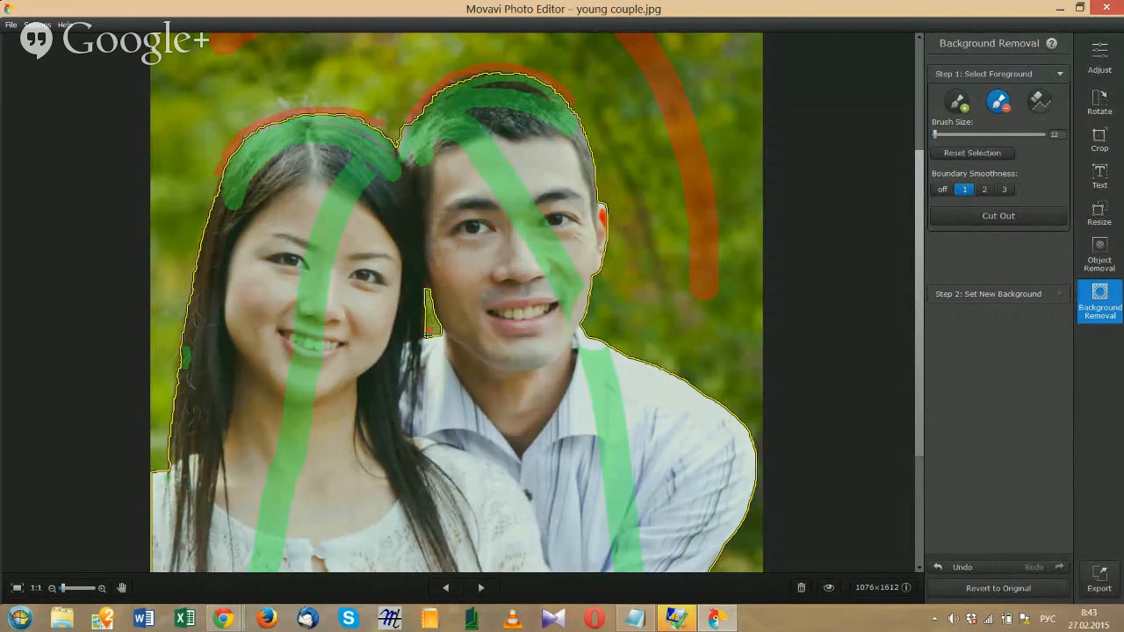
Step: Try the boundary smoothness options off, 1, 2 and 3 on the whole selection, and set the smoothness to 2
{"action": "left_click", "coordinate": [52, 588]}
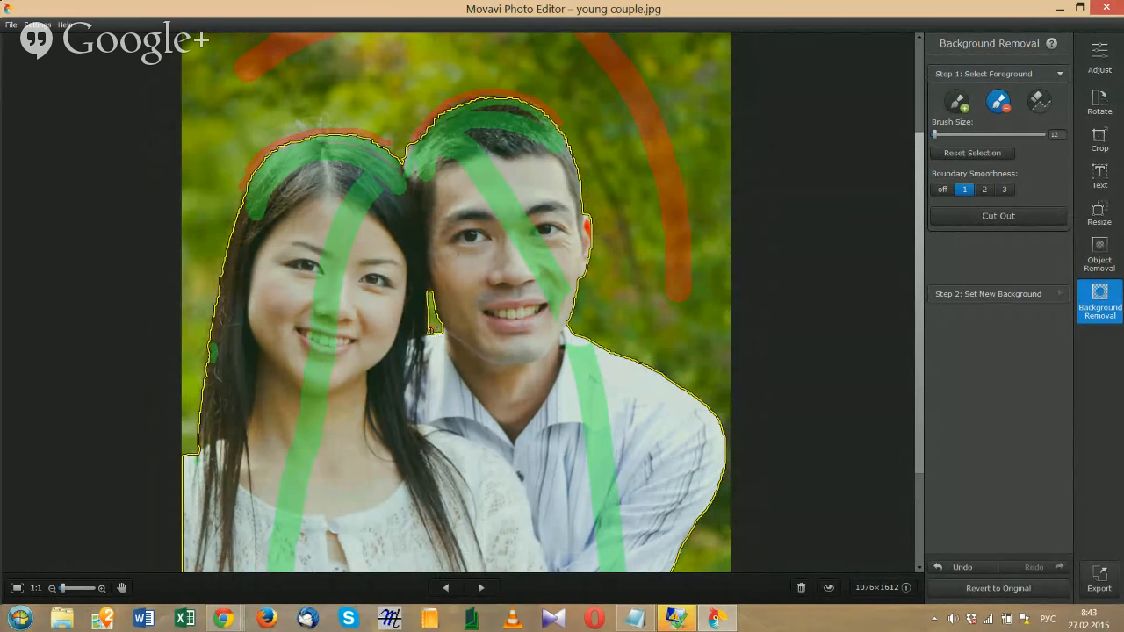
{"action": "scroll", "coordinate": [674, 306], "scroll_direction": "down", "scroll_amount": 2}
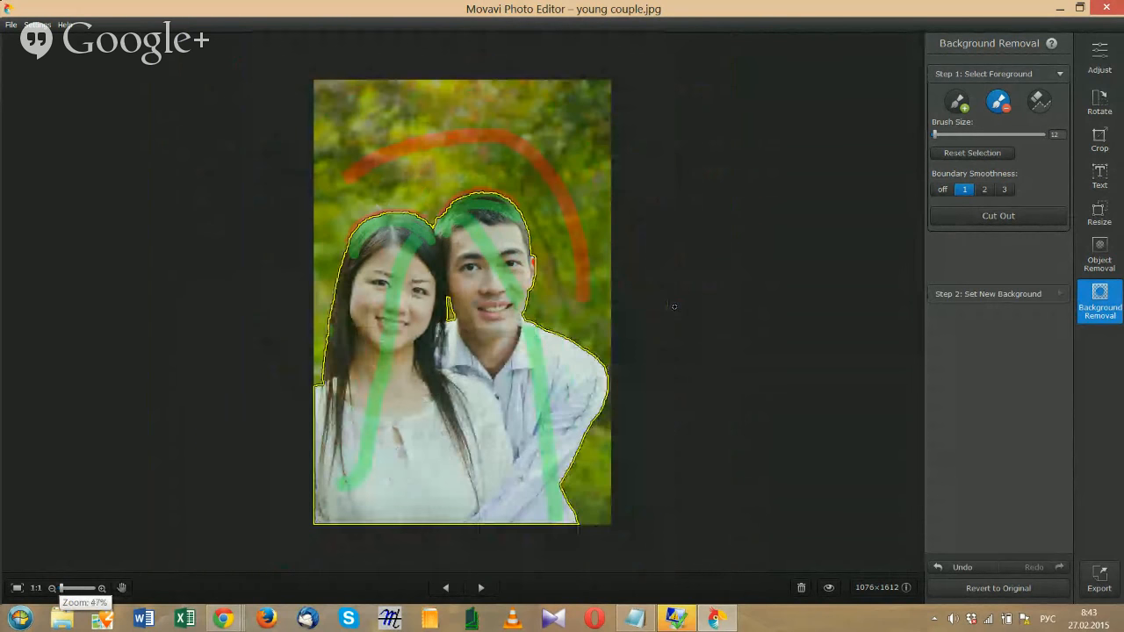
{"action": "scroll", "coordinate": [674, 306], "scroll_direction": "up", "scroll_amount": 1}
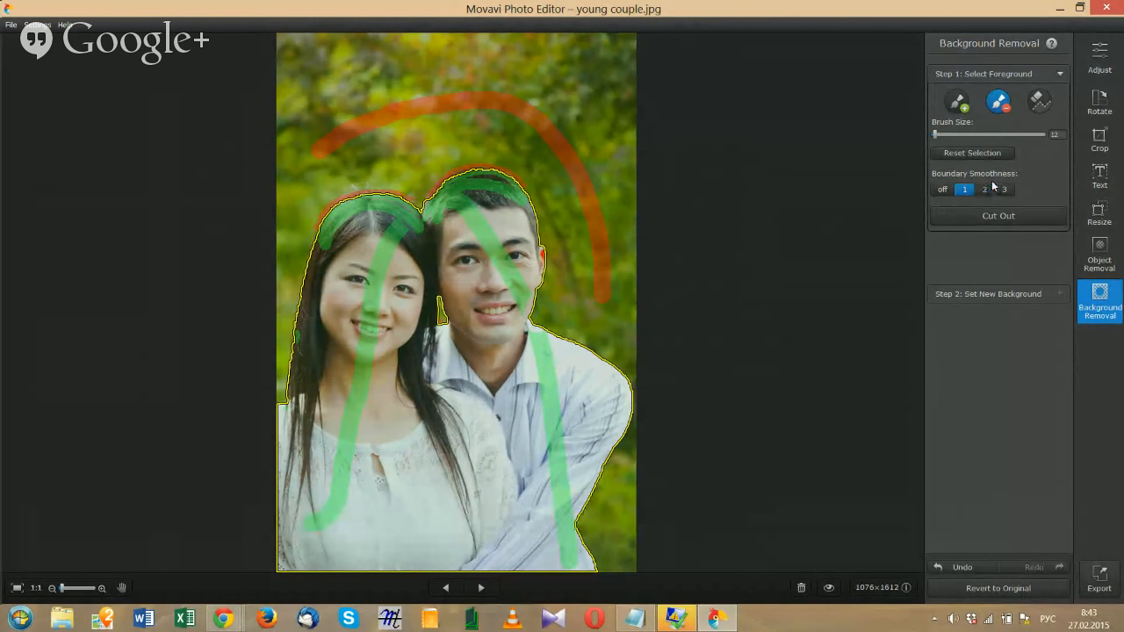
{"action": "left_click", "coordinate": [944, 189]}
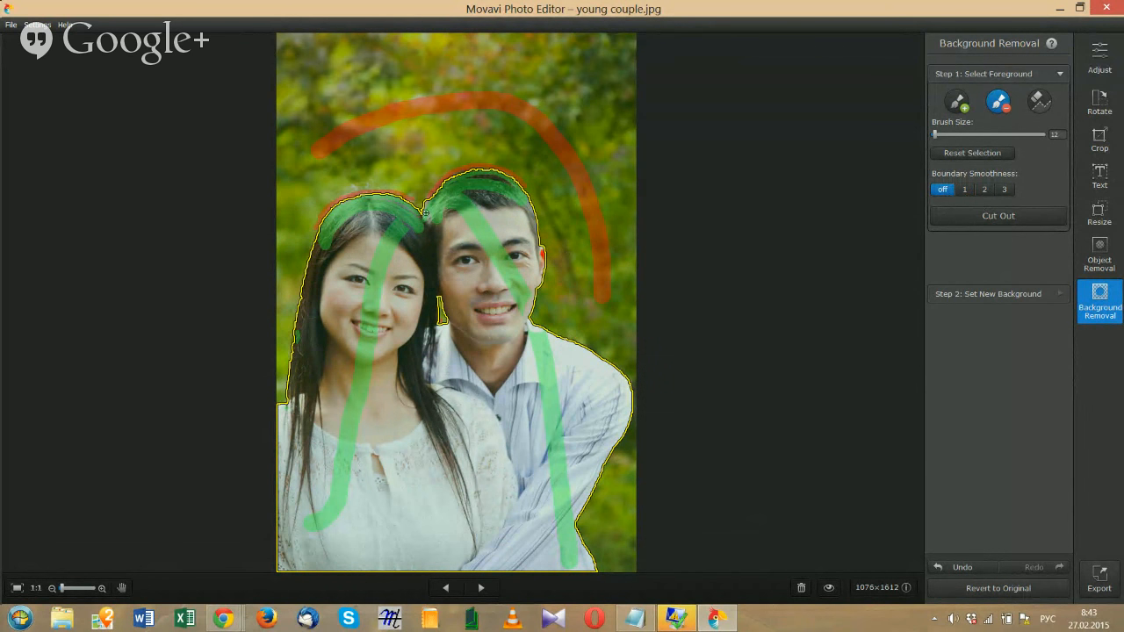
{"action": "left_click", "coordinate": [965, 190]}
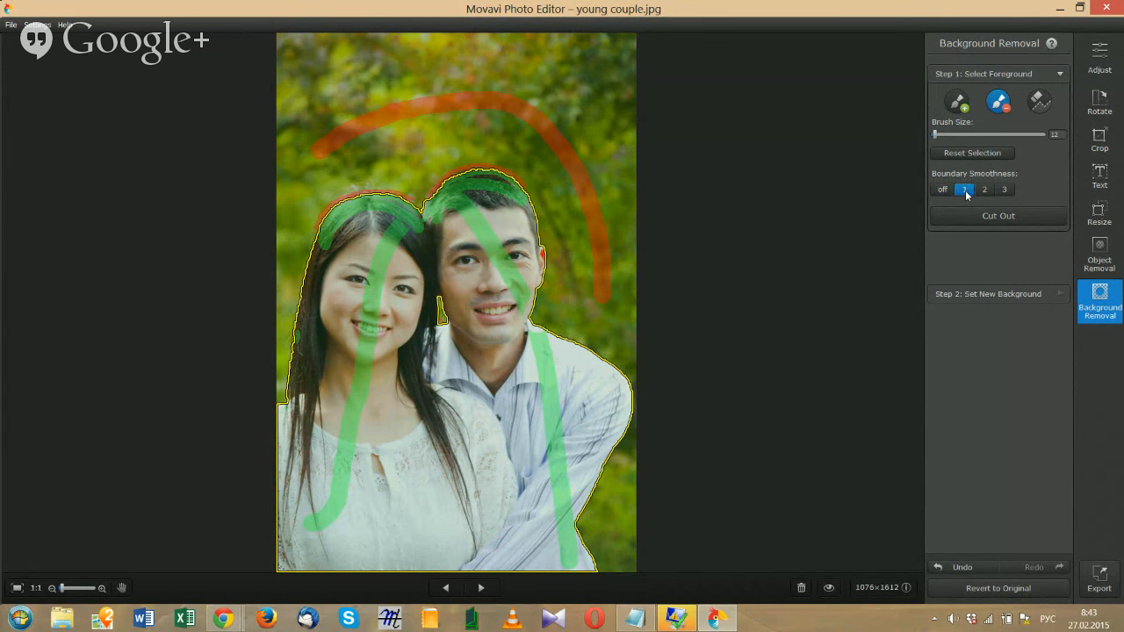
{"action": "left_click", "coordinate": [986, 195]}
{"action": "left_click", "coordinate": [1002, 190]}
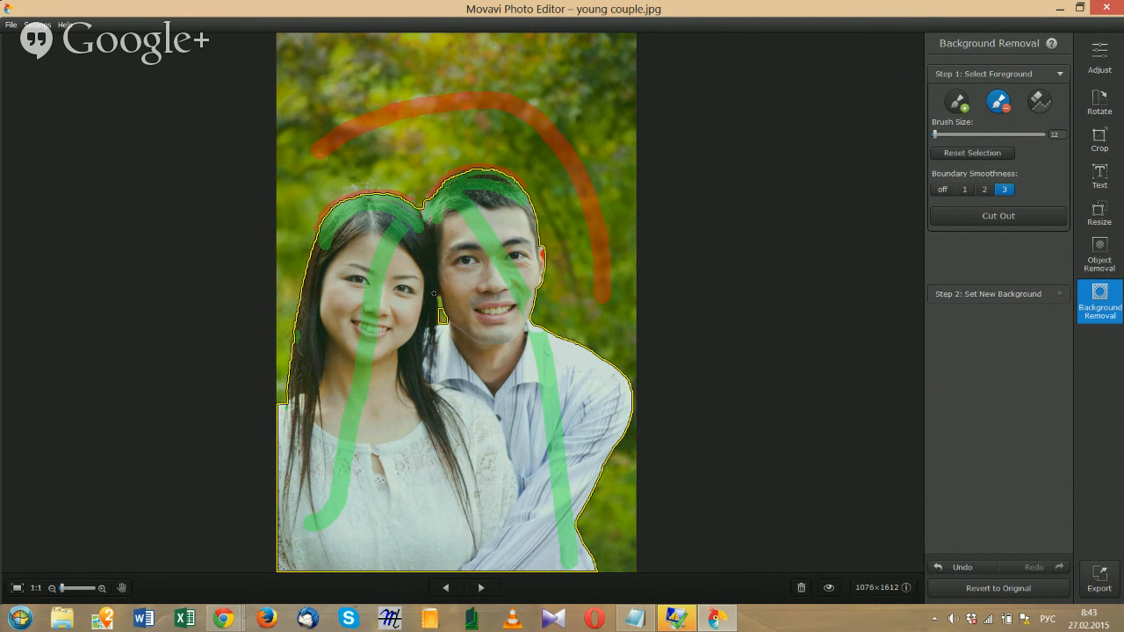
{"action": "left_click", "coordinate": [987, 191]}
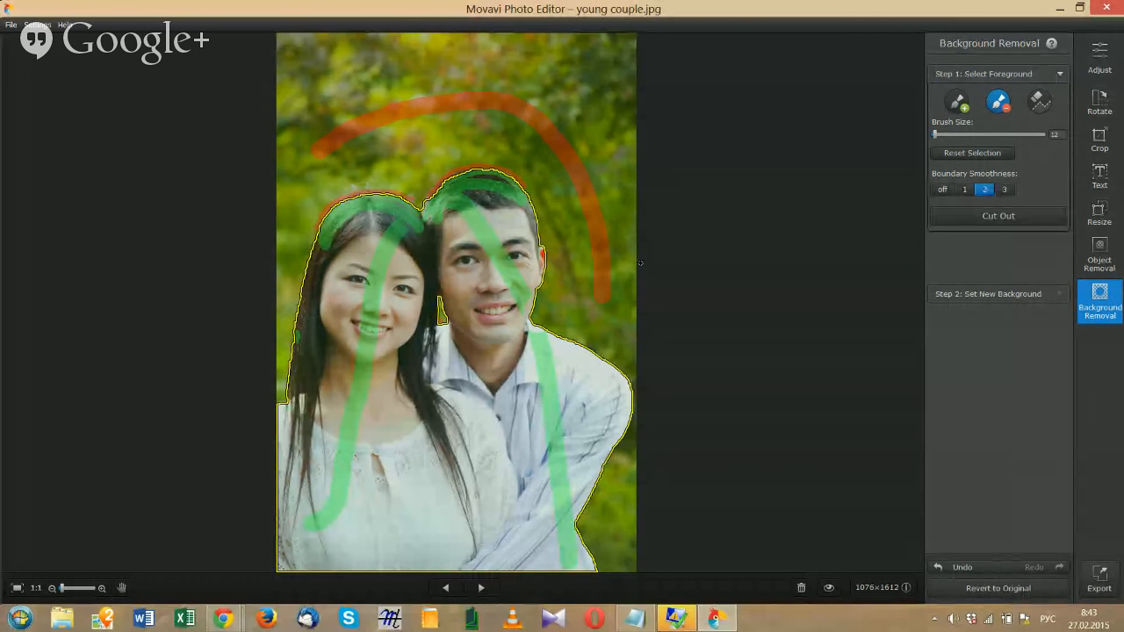
Step: Cut out the couple and shift the cutout slightly left and up on the transparent background
{"action": "left_click", "coordinate": [981, 220]}
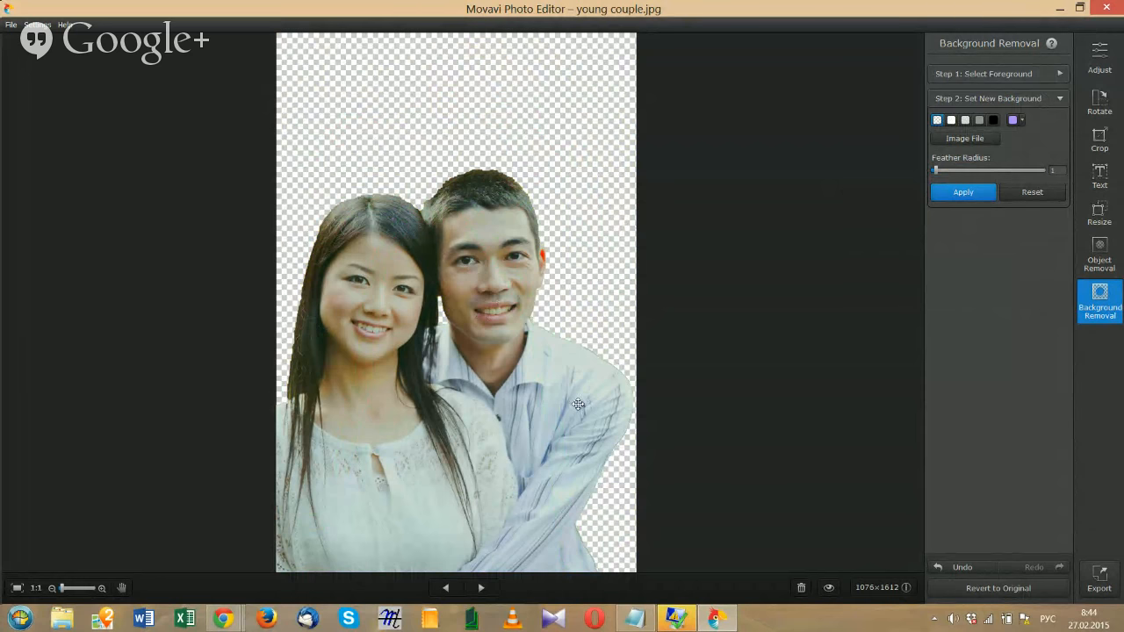
{"action": "left_click_drag", "start_coordinate": [488, 274], "coordinate": [488, 300]}
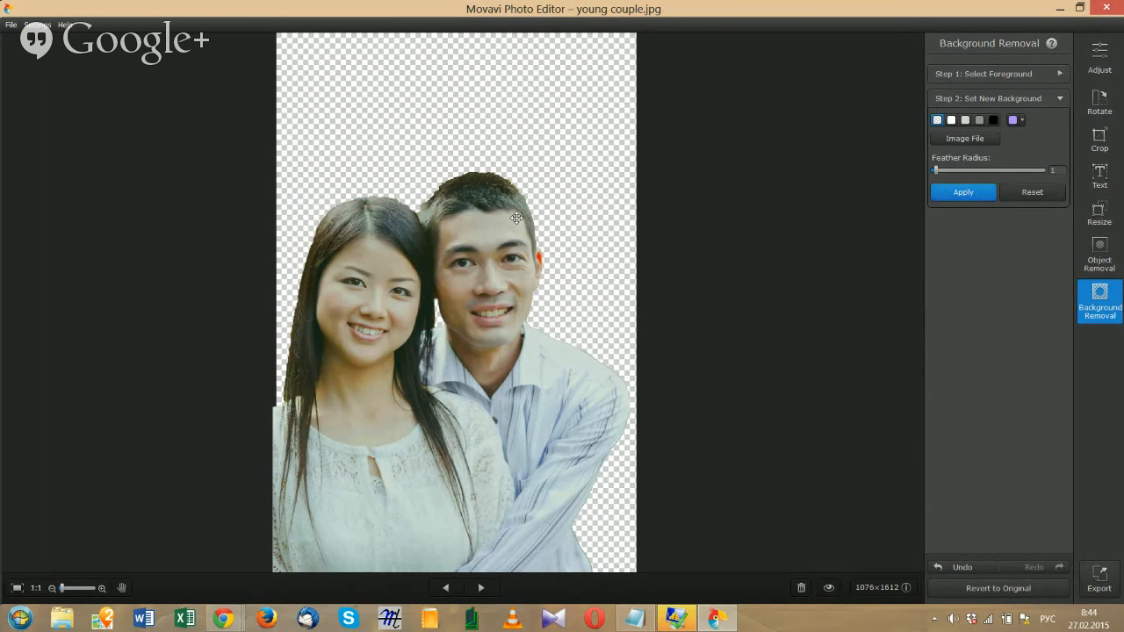
{"action": "left_click_drag", "start_coordinate": [517, 217], "coordinate": [508, 210]}
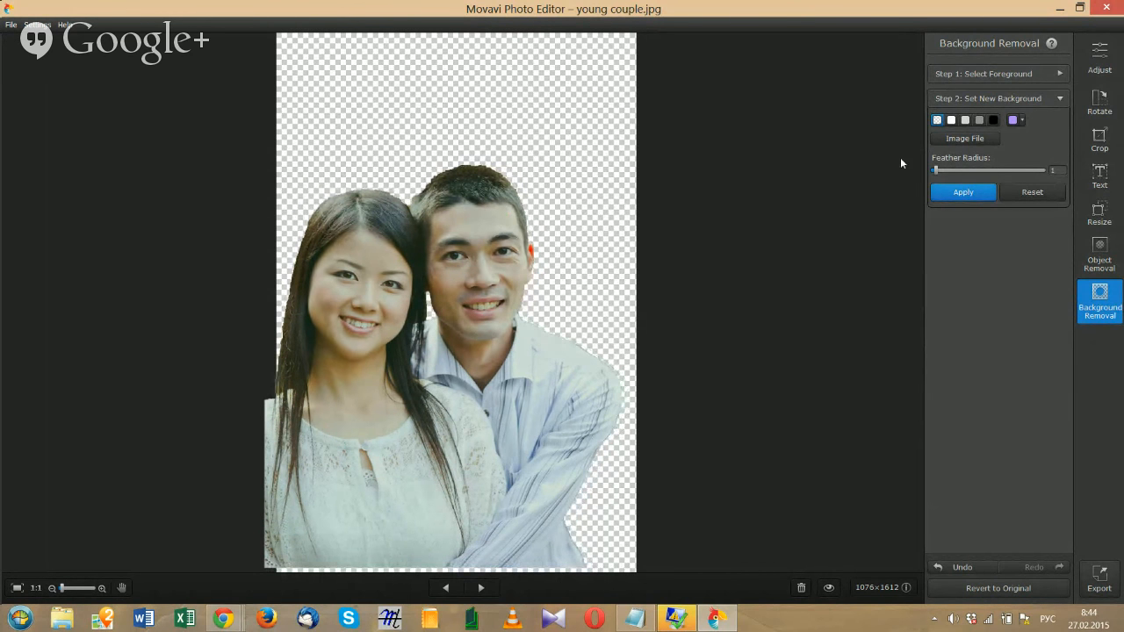
Step: Try white, light grey, black and green backgrounds behind the couple, and set the background colour to red
{"action": "left_click", "coordinate": [953, 128]}
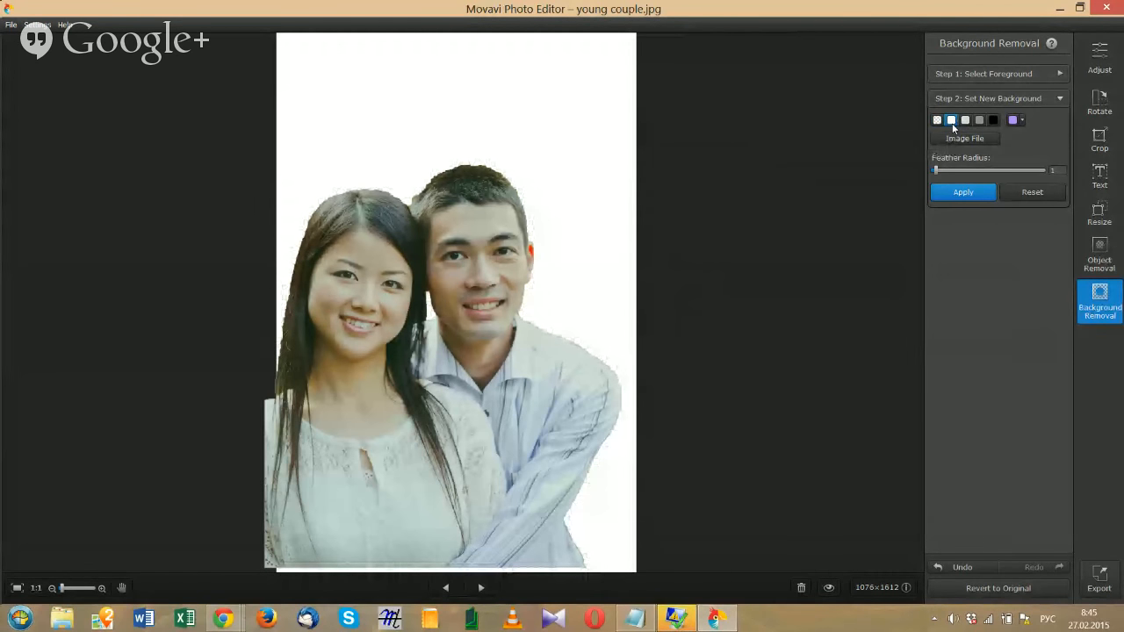
{"action": "left_click", "coordinate": [966, 126]}
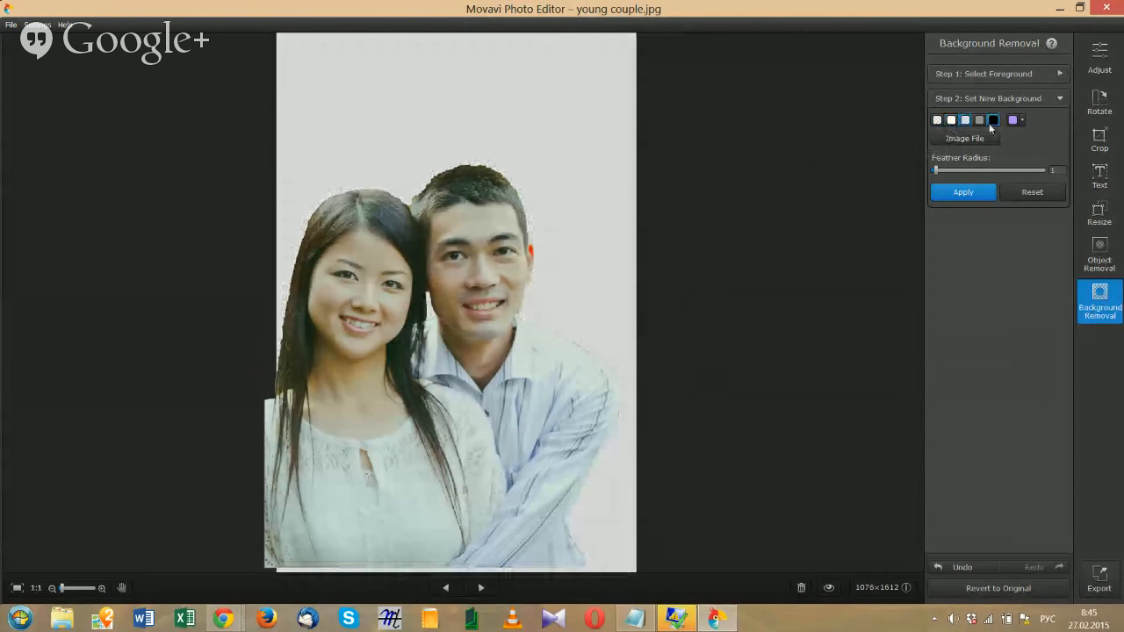
{"action": "left_click", "coordinate": [992, 122]}
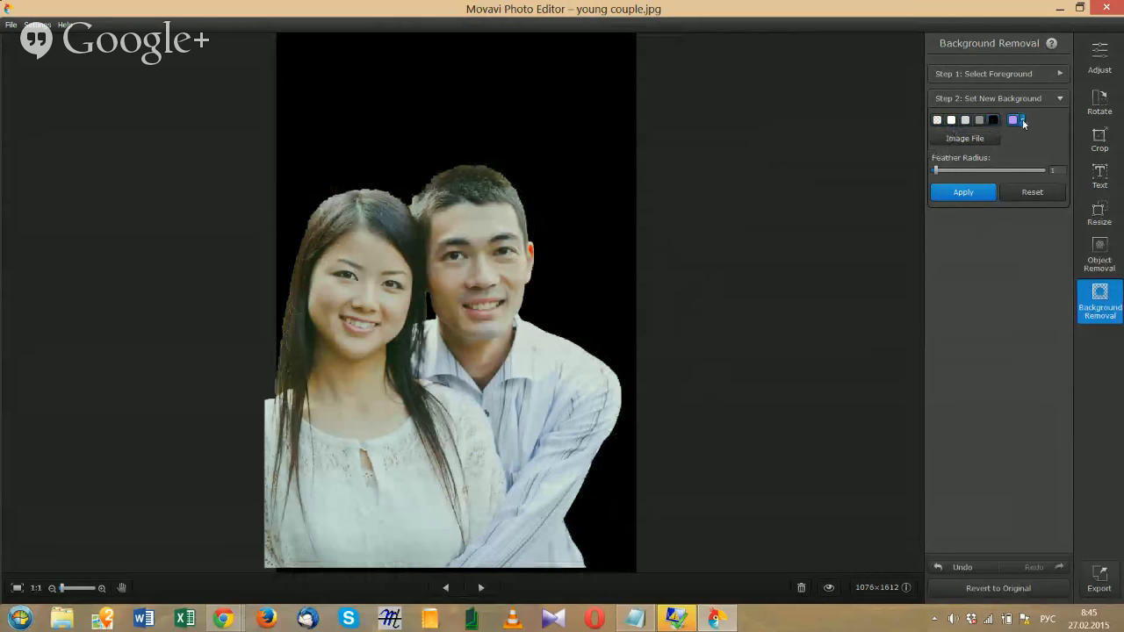
{"action": "left_click", "coordinate": [1021, 120]}
{"action": "left_click", "coordinate": [979, 171]}
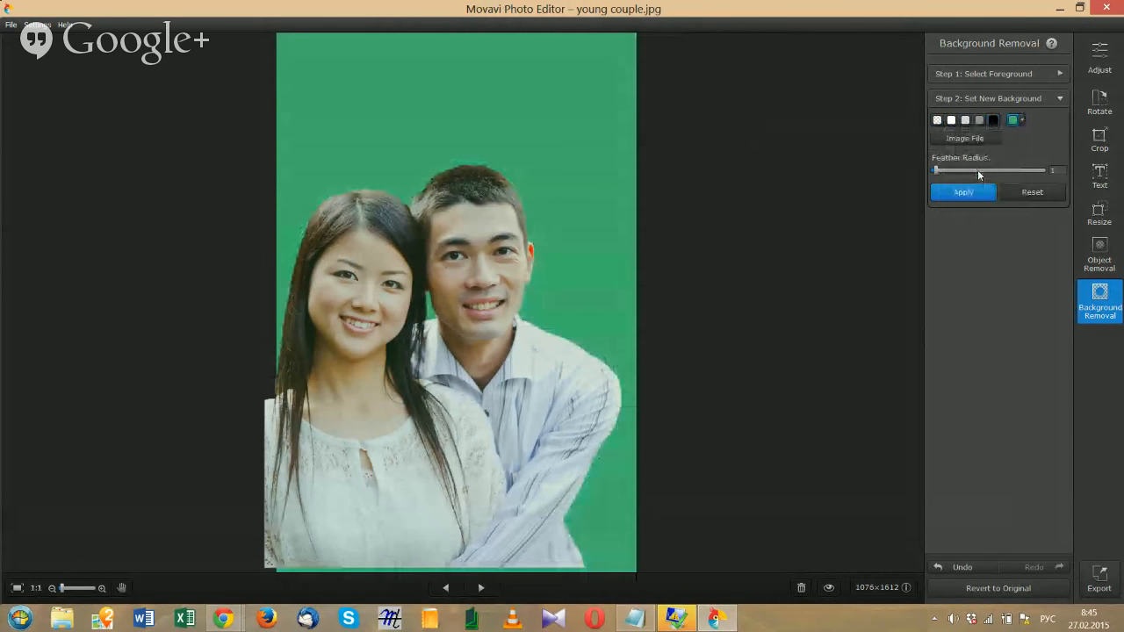
{"action": "left_click", "coordinate": [1021, 120]}
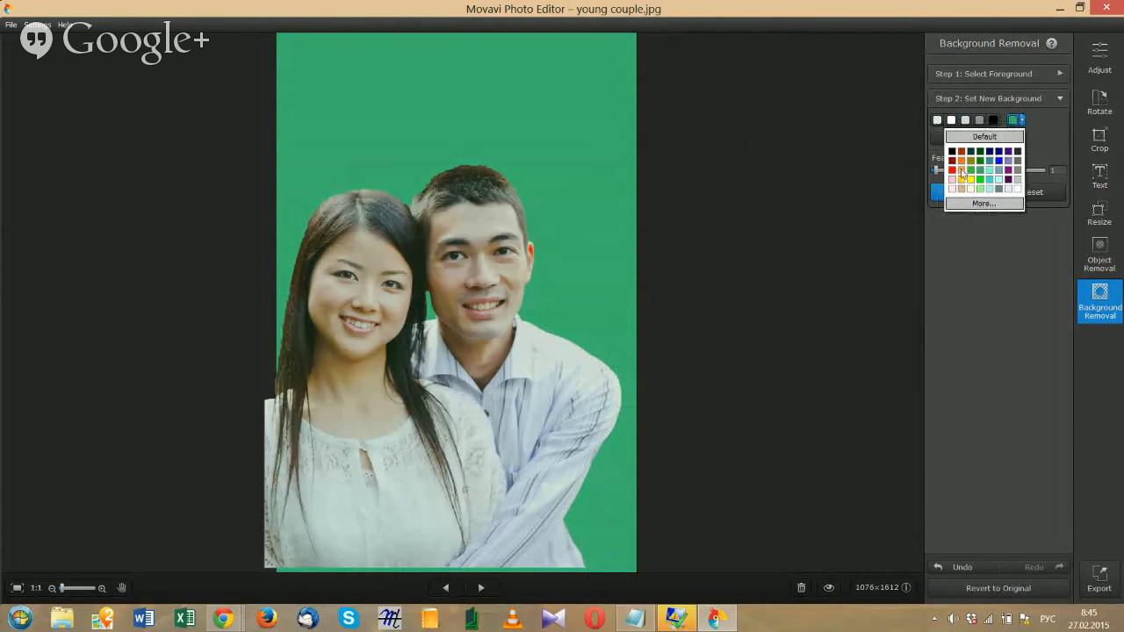
{"action": "left_click", "coordinate": [951, 169]}
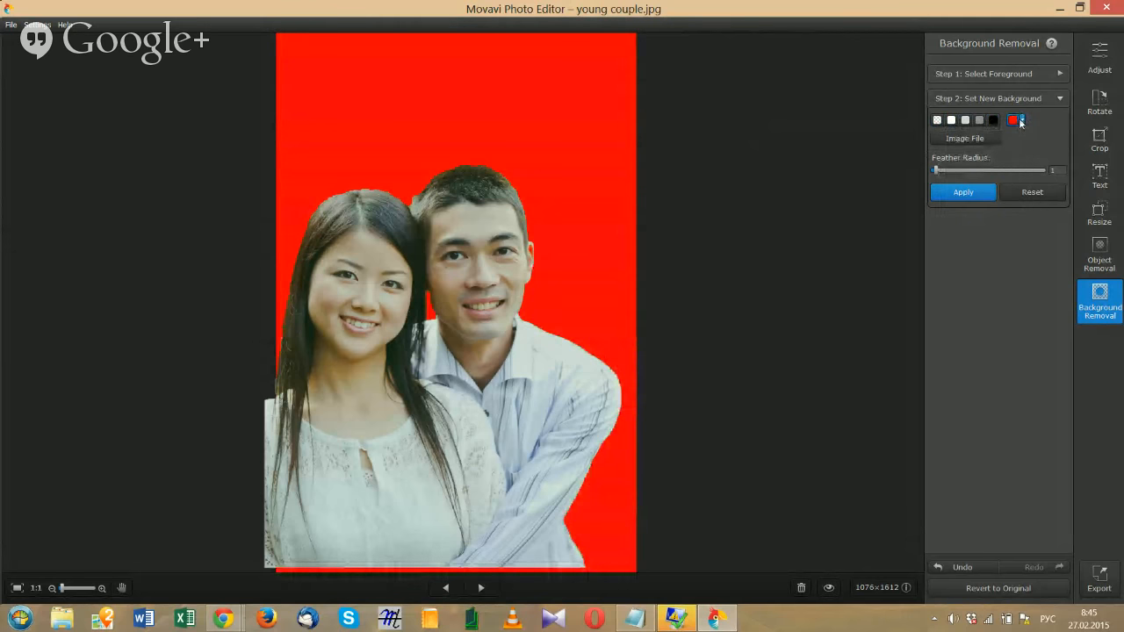
Step: Set the background behind the couple to a custom blue with RGB 14, 145, 200
{"action": "left_click", "coordinate": [1022, 120]}
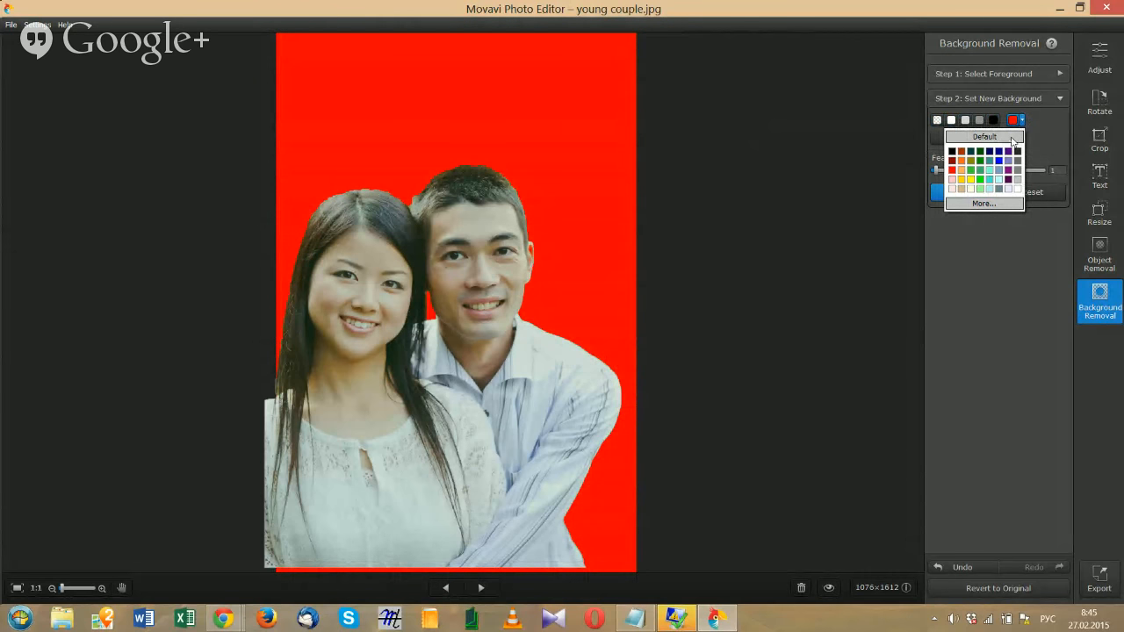
{"action": "left_click", "coordinate": [996, 204]}
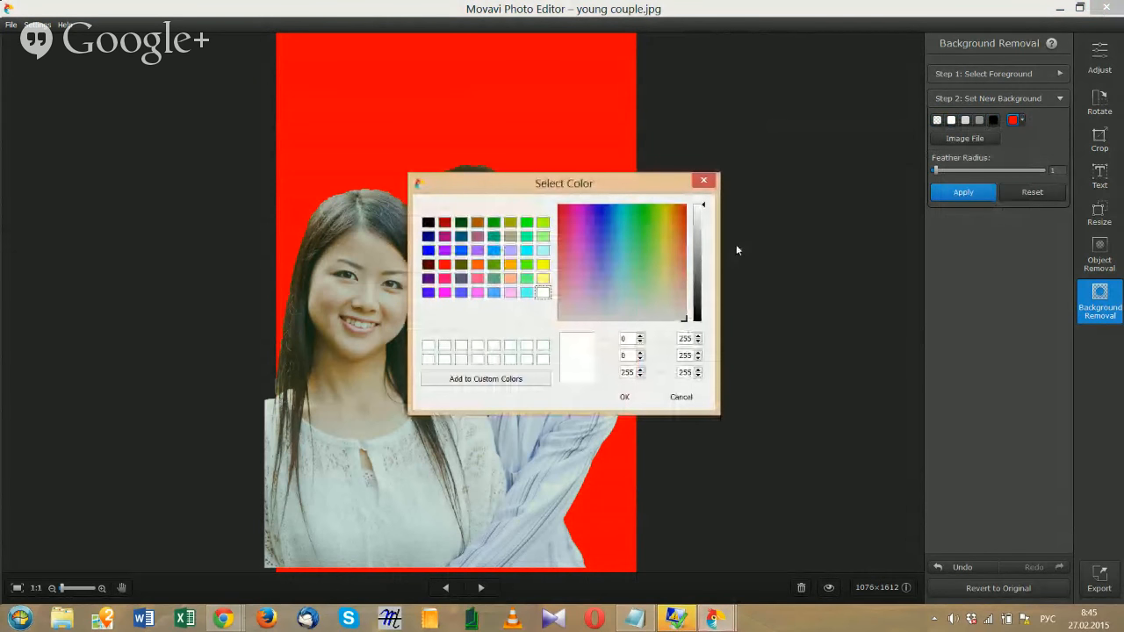
{"action": "left_click_drag", "start_coordinate": [658, 297], "coordinate": [615, 212]}
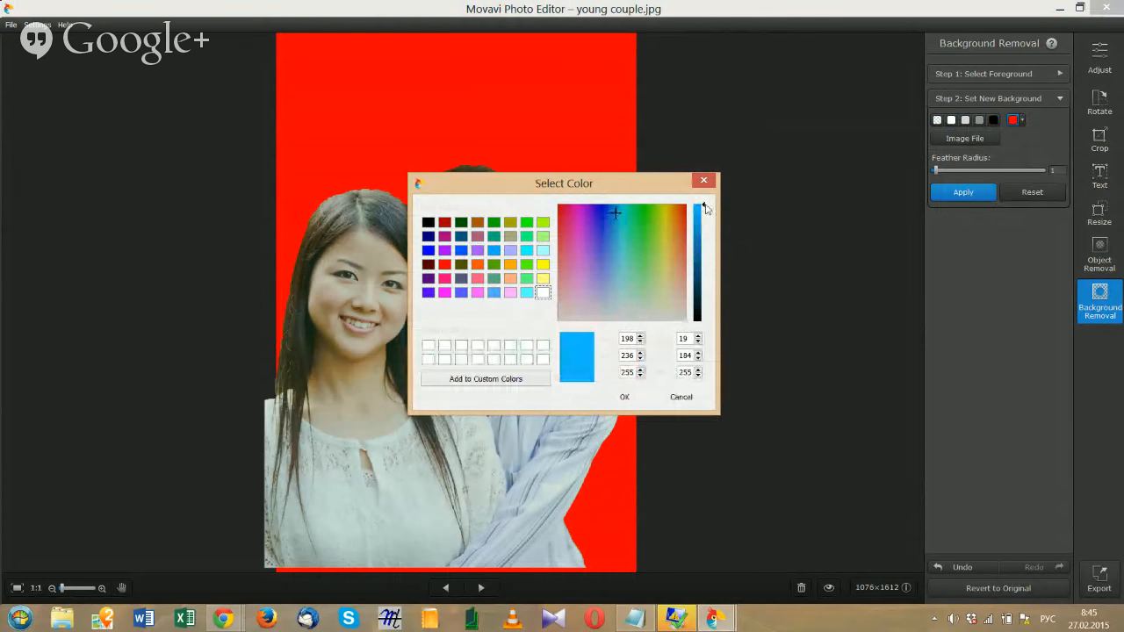
{"action": "left_click_drag", "start_coordinate": [704, 207], "coordinate": [705, 229]}
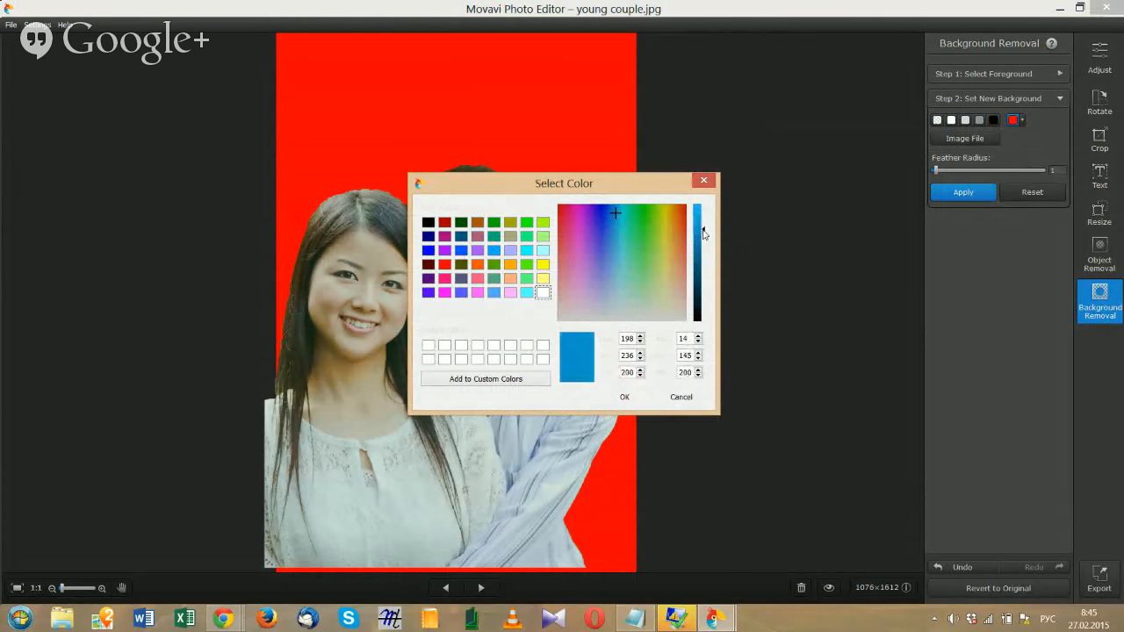
{"action": "left_click", "coordinate": [627, 398]}
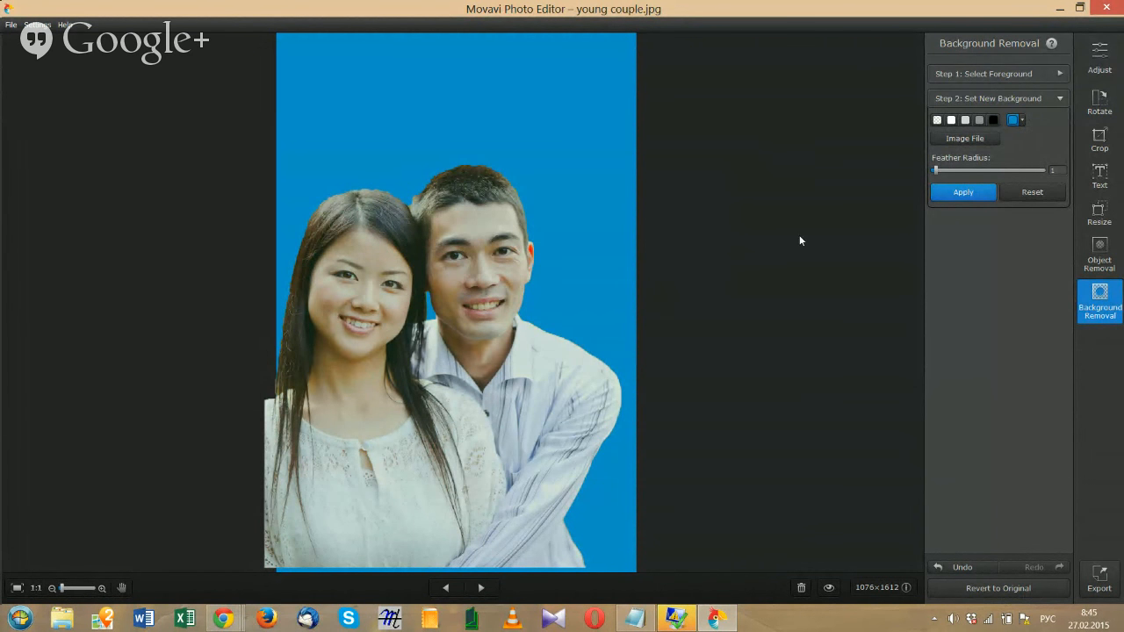
Step: Try tropical path.jpg from the my photos folder as the background and move the couple down to the picture's lower edge
{"action": "left_click", "coordinate": [985, 138]}
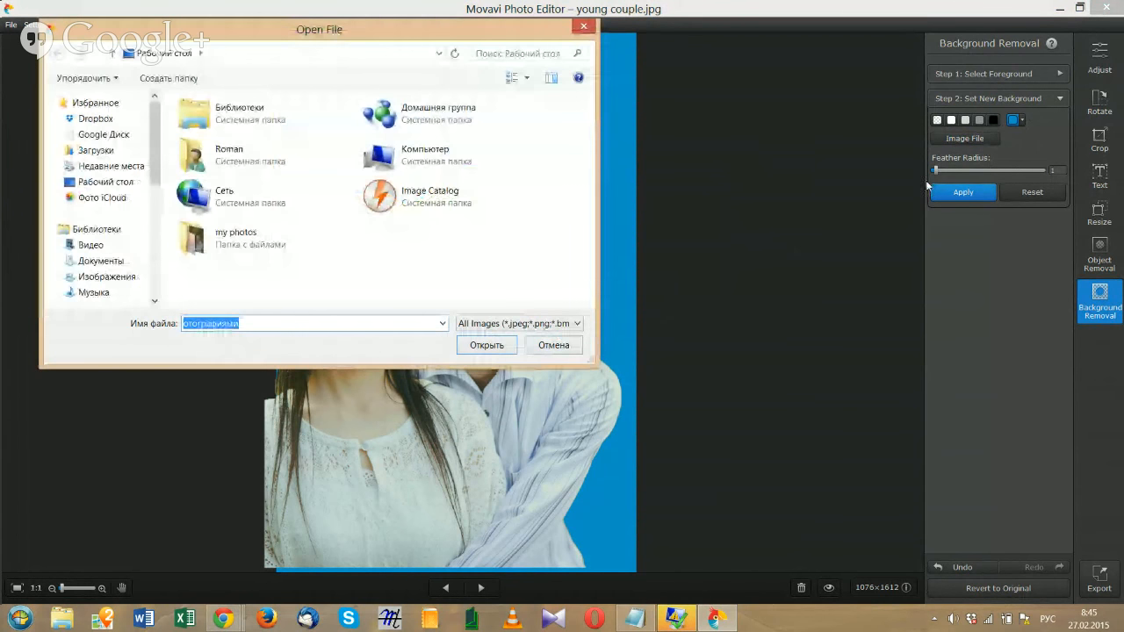
{"action": "left_click", "coordinate": [207, 248]}
{"action": "double_click", "coordinate": [206, 249]}
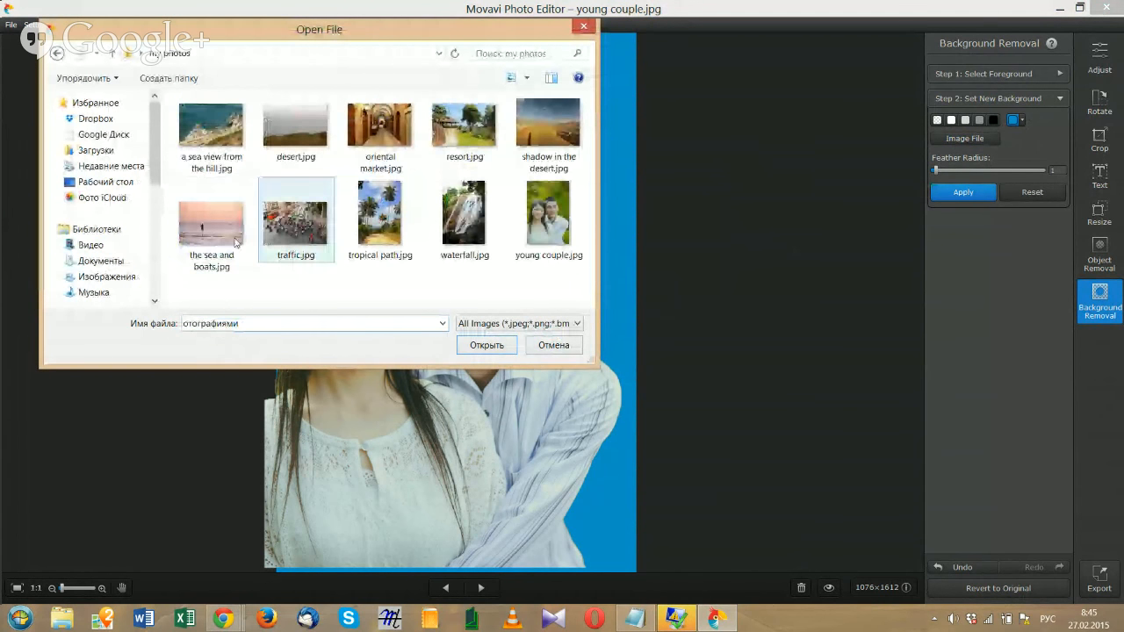
{"action": "left_click_drag", "start_coordinate": [483, 37], "coordinate": [508, 37]}
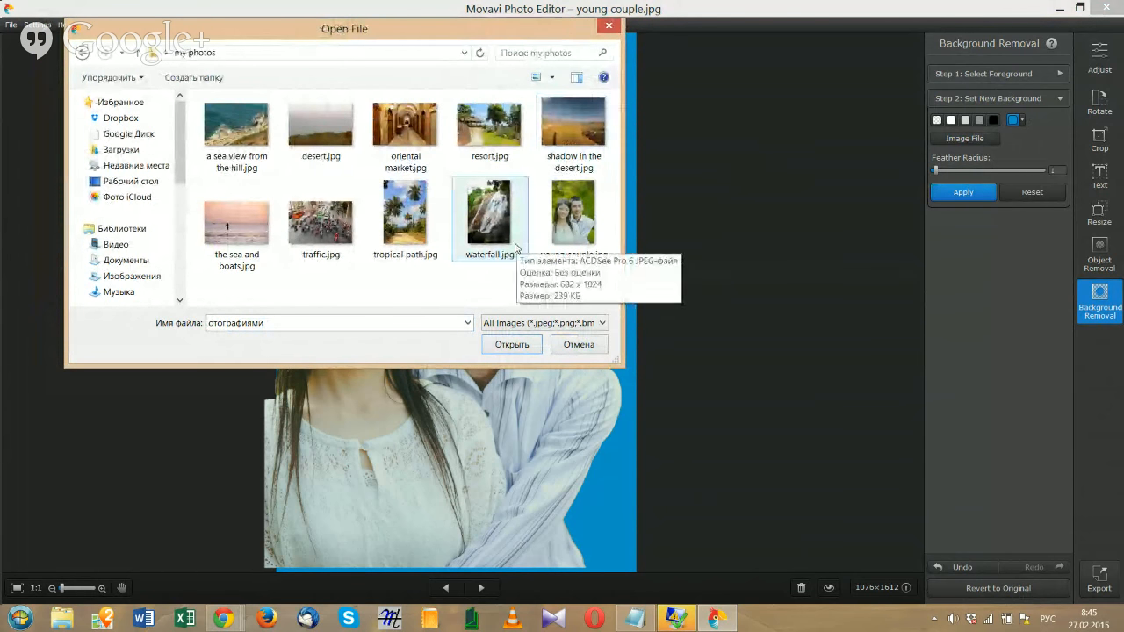
{"action": "left_click", "coordinate": [398, 231]}
{"action": "left_click", "coordinate": [512, 345]}
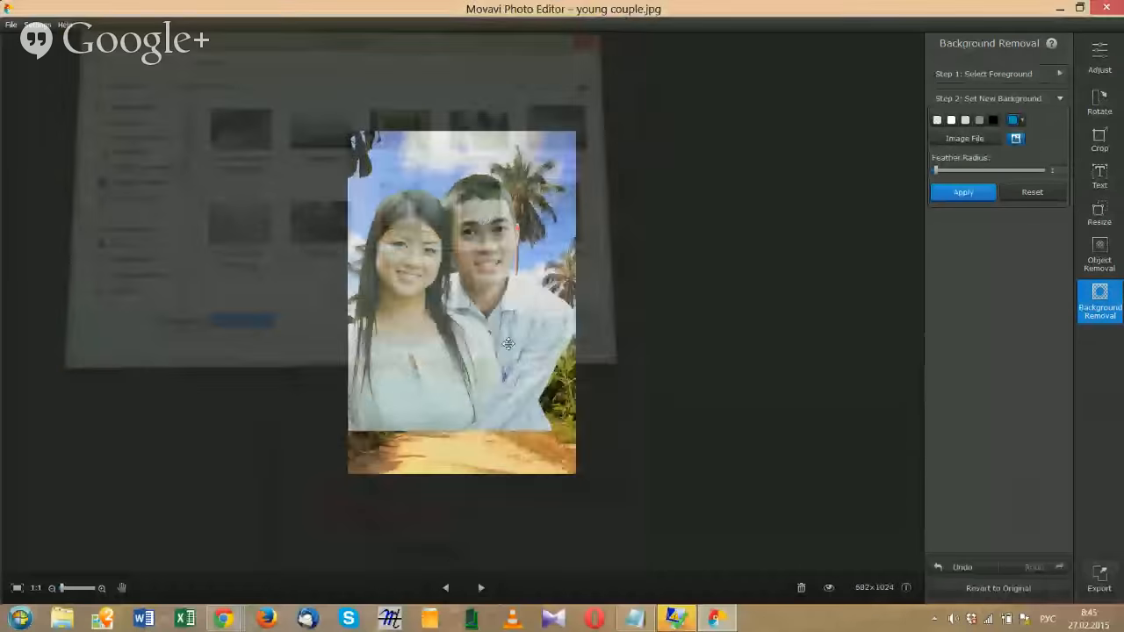
{"action": "left_click_drag", "start_coordinate": [496, 332], "coordinate": [487, 381]}
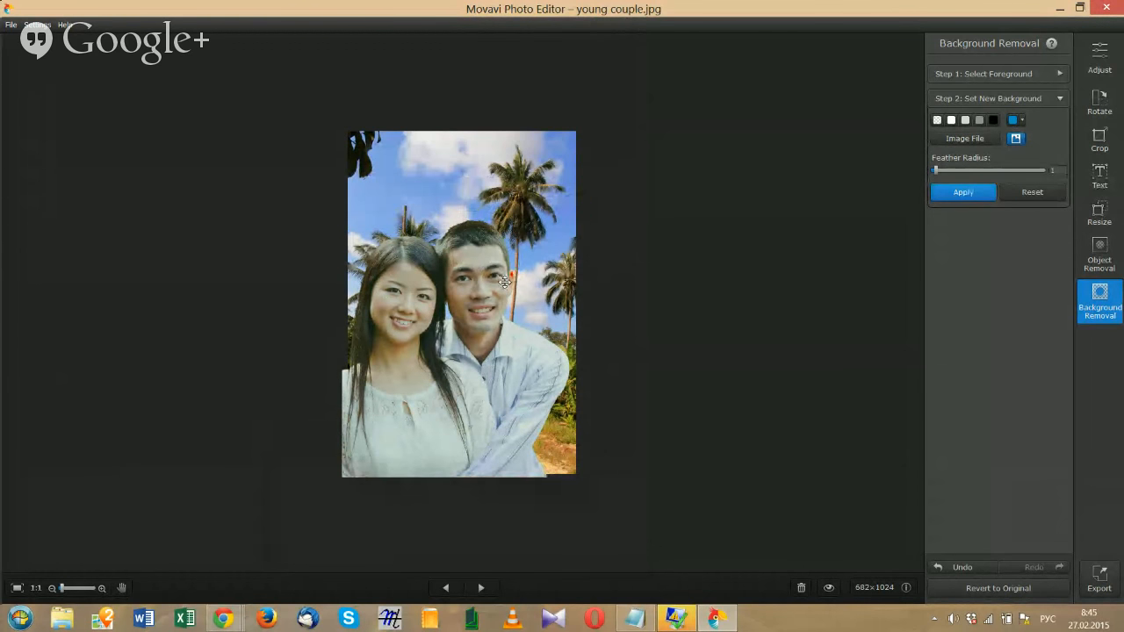
{"action": "left_click_drag", "start_coordinate": [491, 278], "coordinate": [489, 276]}
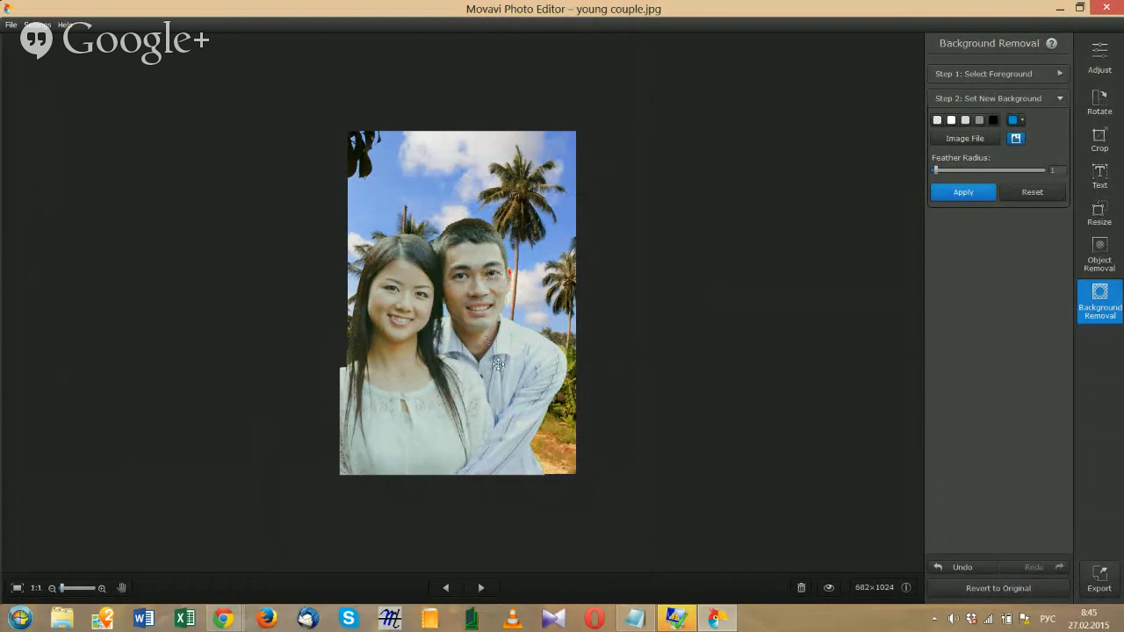
{"action": "left_click_drag", "start_coordinate": [498, 365], "coordinate": [501, 370]}
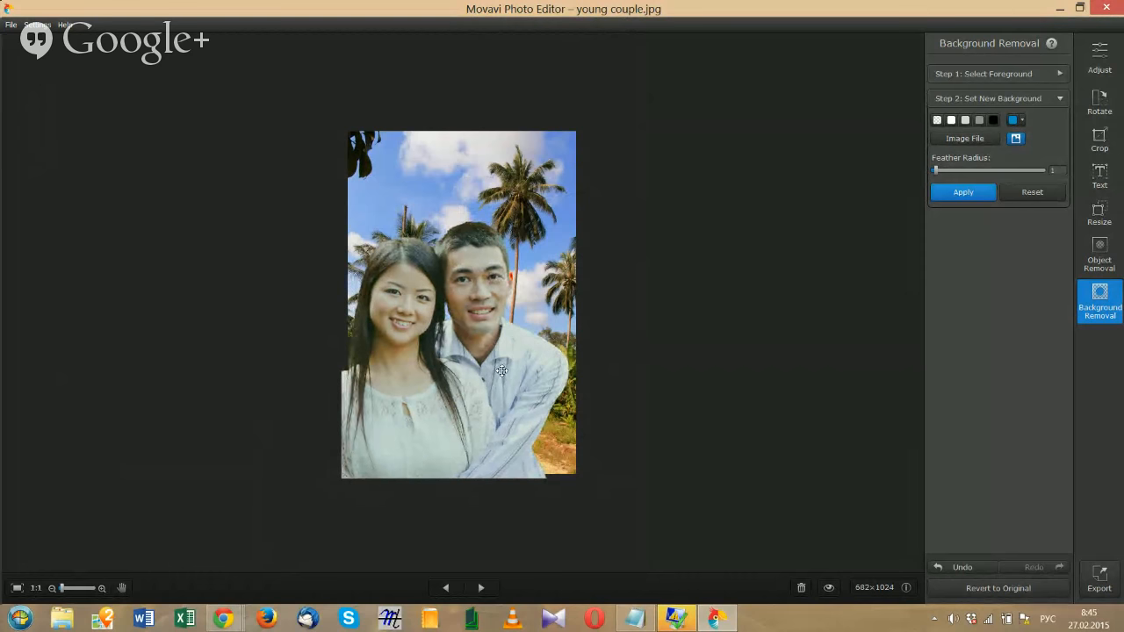
Step: Try oriental market.jpg as the background and position the couple in the picture's lower left corner
{"action": "left_click", "coordinate": [963, 138]}
{"action": "left_click", "coordinate": [405, 125]}
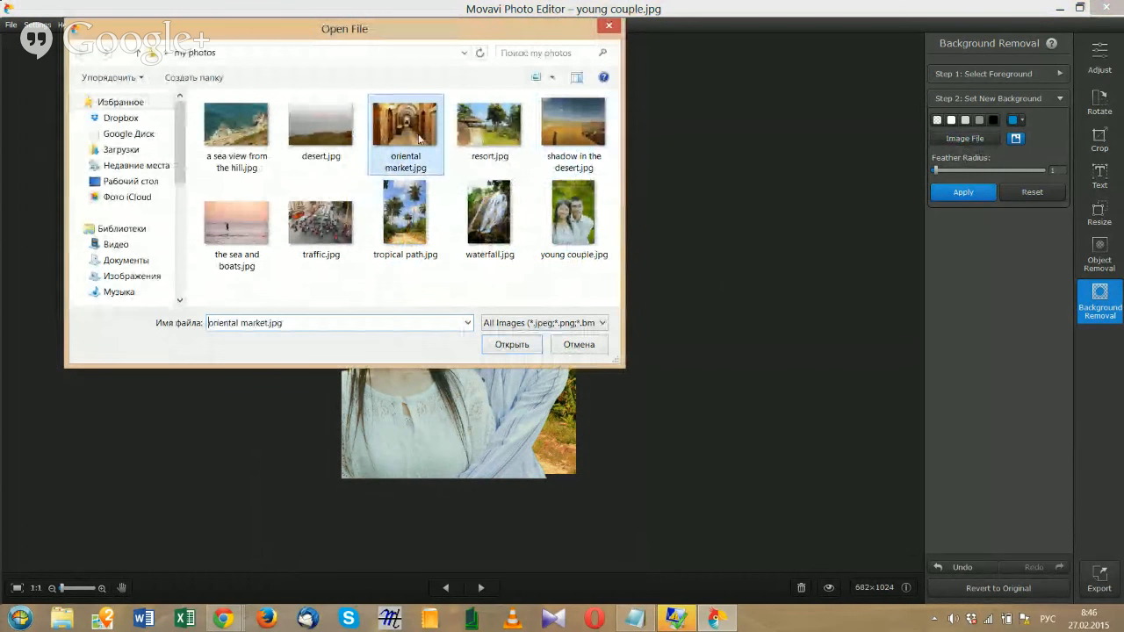
{"action": "left_click", "coordinate": [527, 347]}
{"action": "left_click_drag", "start_coordinate": [478, 277], "coordinate": [312, 378]}
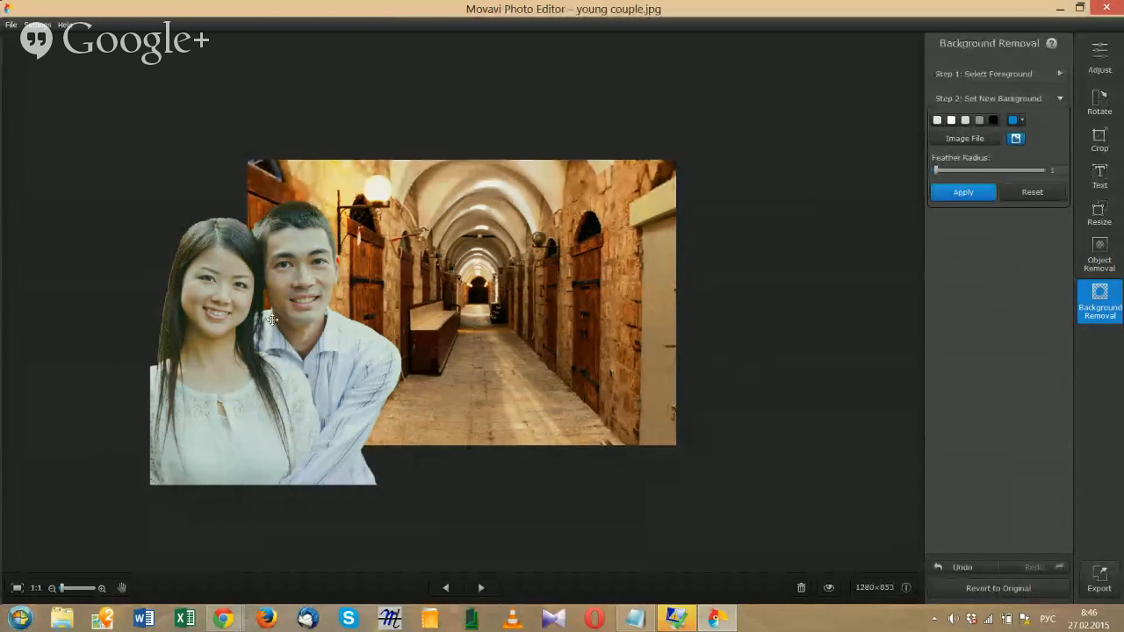
{"action": "left_click_drag", "start_coordinate": [295, 392], "coordinate": [393, 353]}
{"action": "left_click_drag", "start_coordinate": [370, 285], "coordinate": [266, 320]}
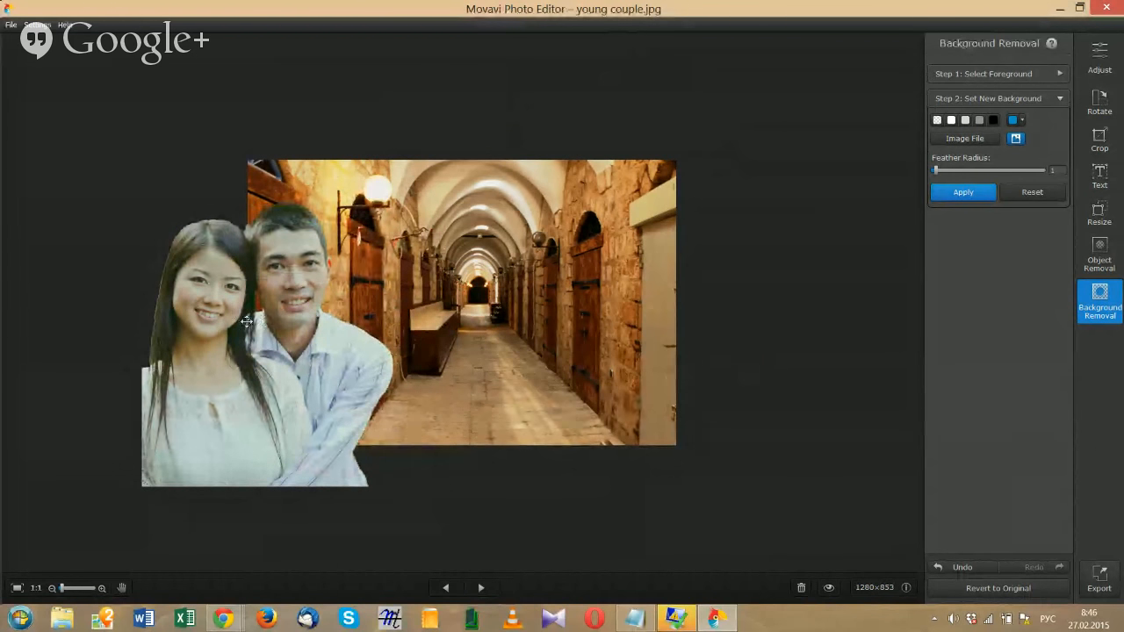
{"action": "left_click_drag", "start_coordinate": [315, 395], "coordinate": [471, 331]}
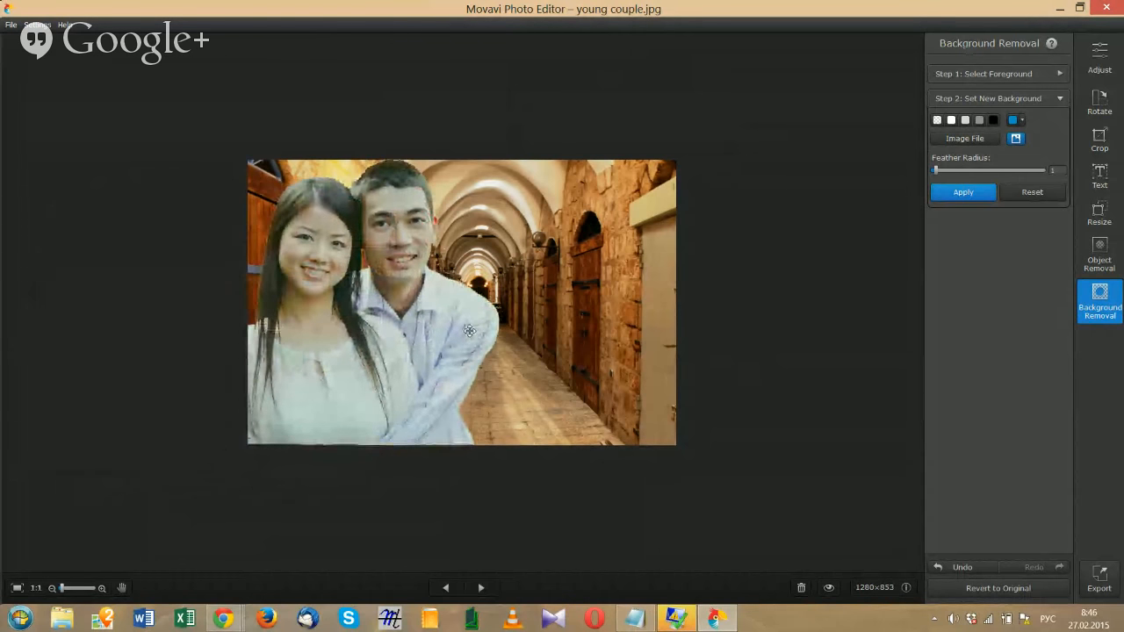
Step: Use waterfall.jpg as the background image and move the couple down to the picture's lower edge
{"action": "left_click", "coordinate": [965, 139]}
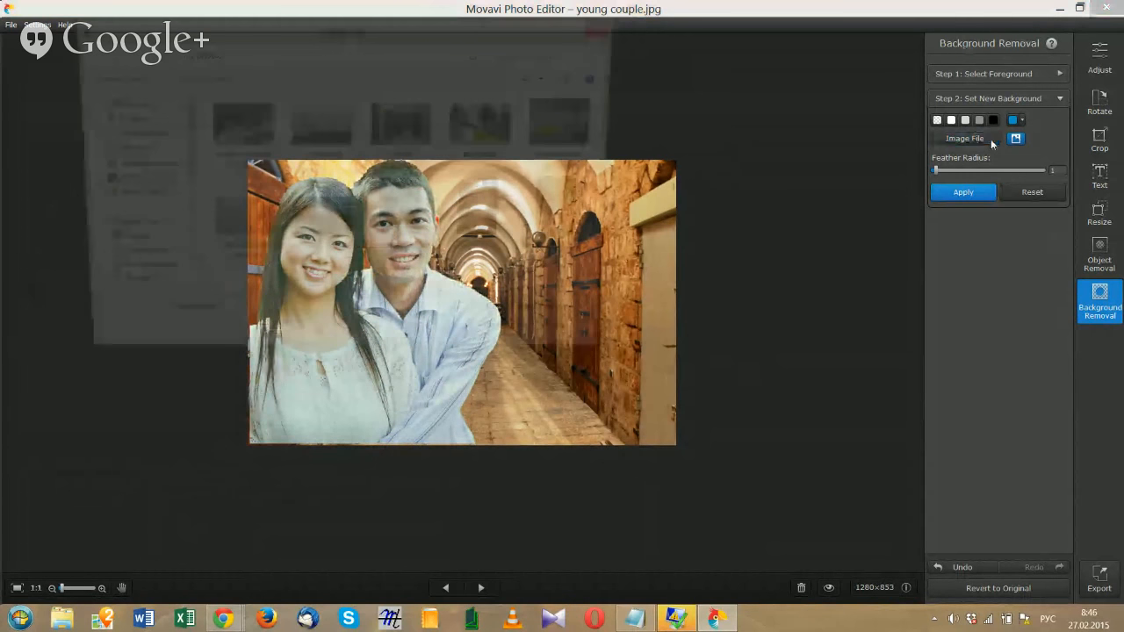
{"action": "left_click", "coordinate": [501, 217]}
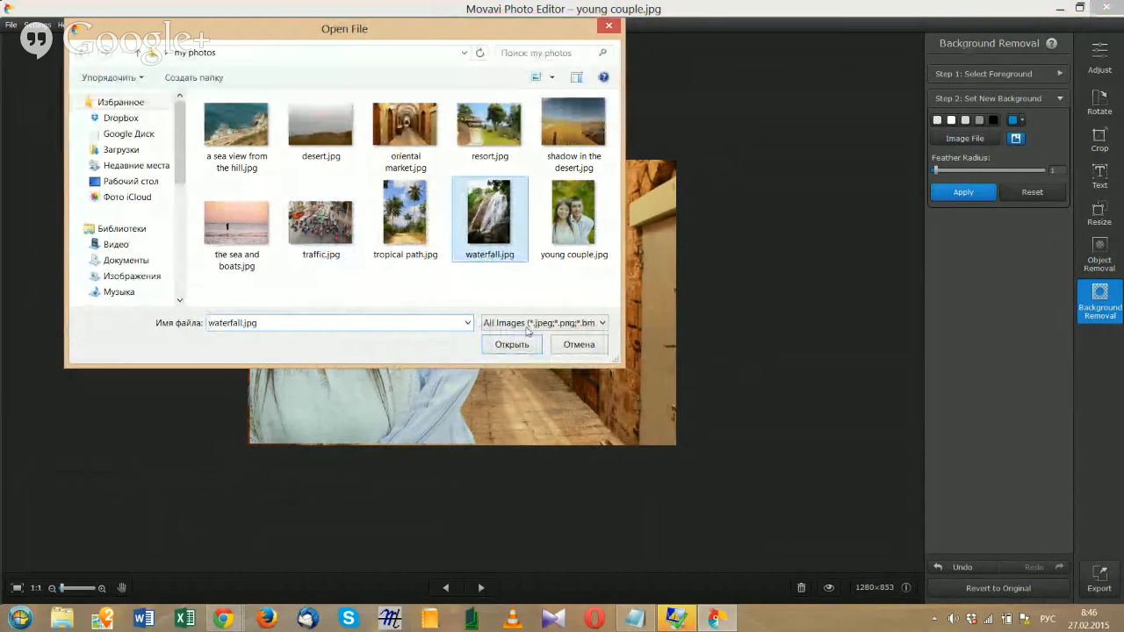
{"action": "left_click", "coordinate": [500, 344]}
{"action": "left_click_drag", "start_coordinate": [501, 344], "coordinate": [500, 362]}
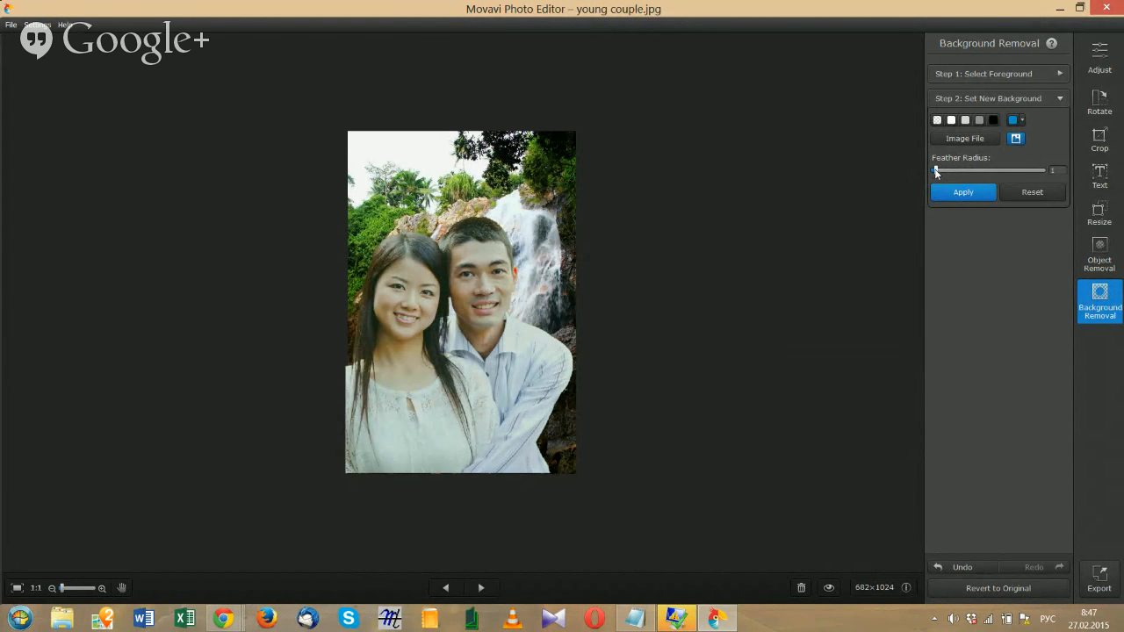
Step: Compare feather radius 3 and 0 on the couple's edges, set the radius to 3, and apply the new background
{"action": "left_click_drag", "start_coordinate": [936, 172], "coordinate": [942, 173]}
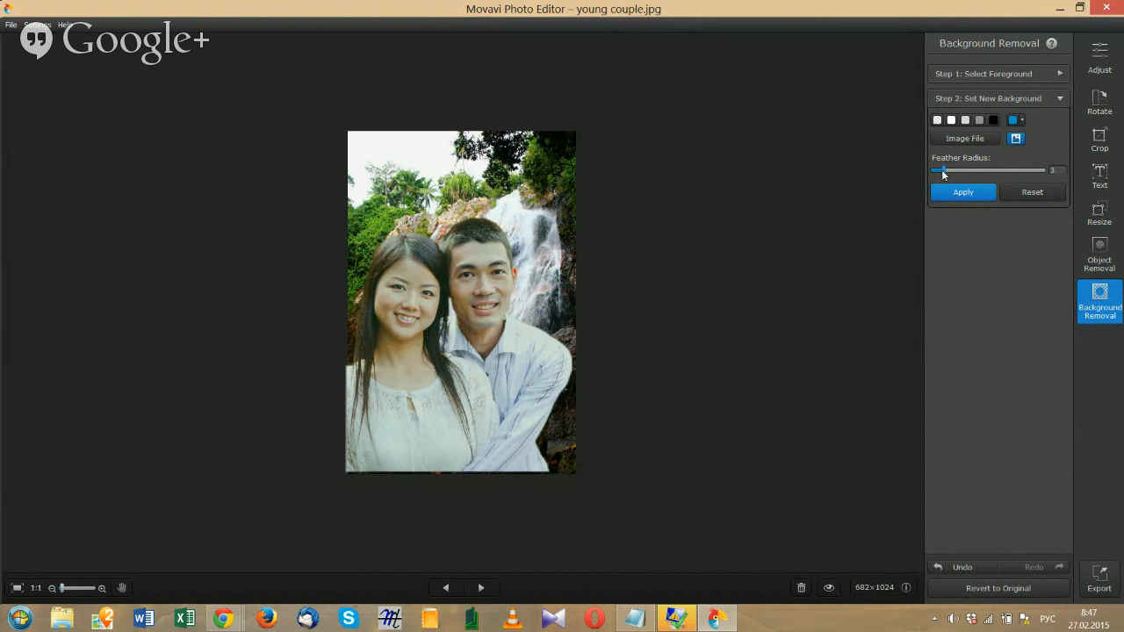
{"action": "left_click_drag", "start_coordinate": [941, 172], "coordinate": [928, 169]}
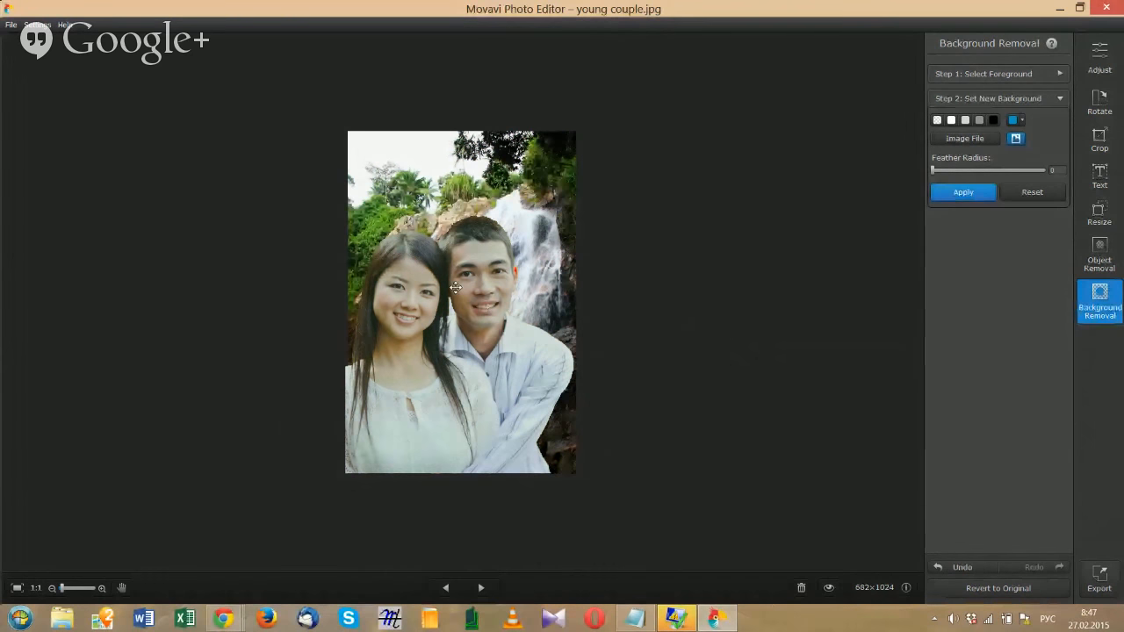
{"action": "left_click", "coordinate": [102, 589]}
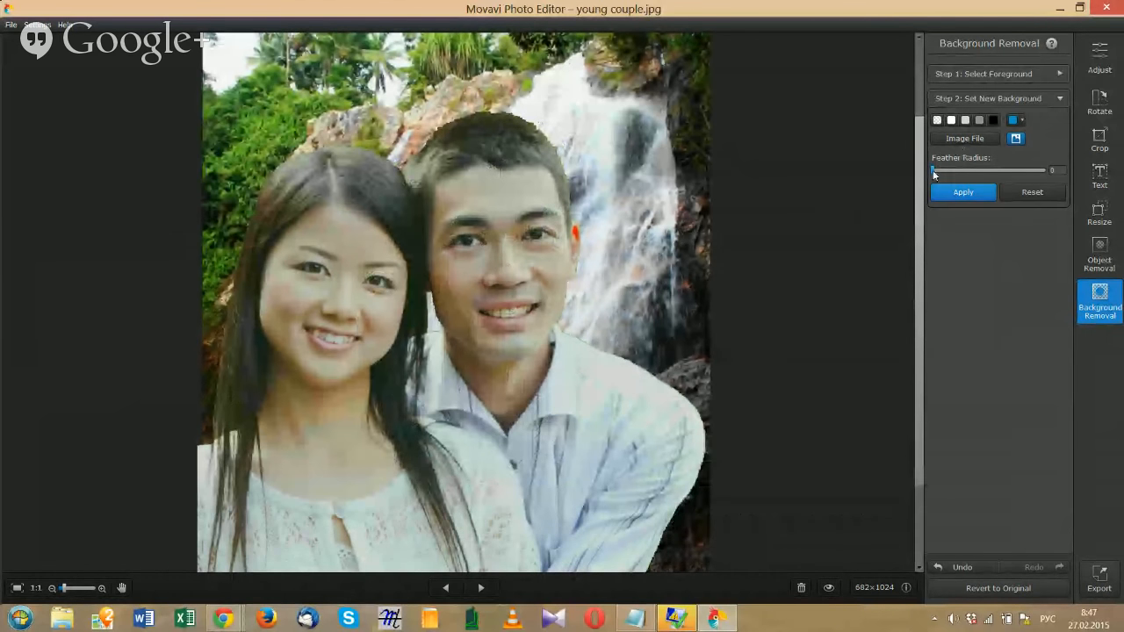
{"action": "left_click_drag", "start_coordinate": [935, 173], "coordinate": [944, 173]}
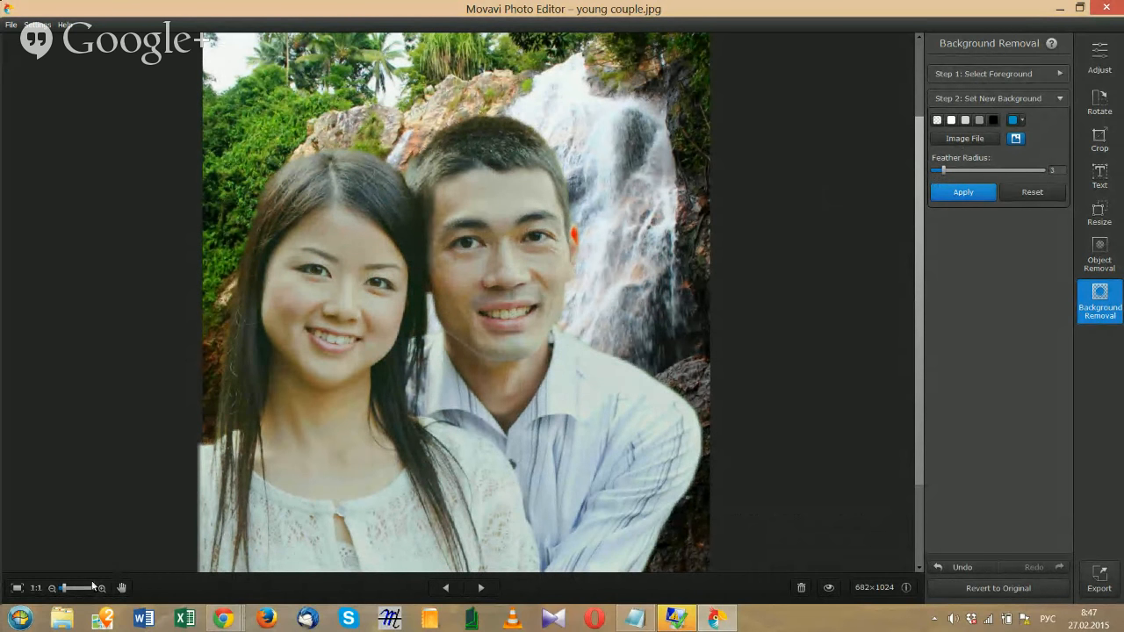
{"action": "left_click", "coordinate": [17, 588]}
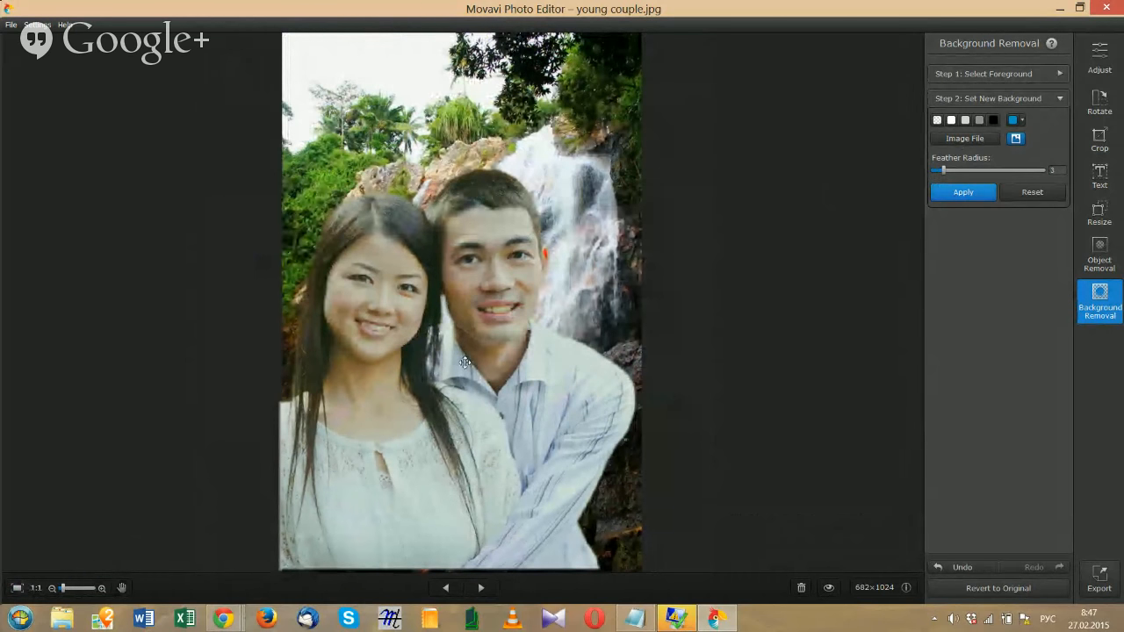
{"action": "left_click", "coordinate": [61, 589]}
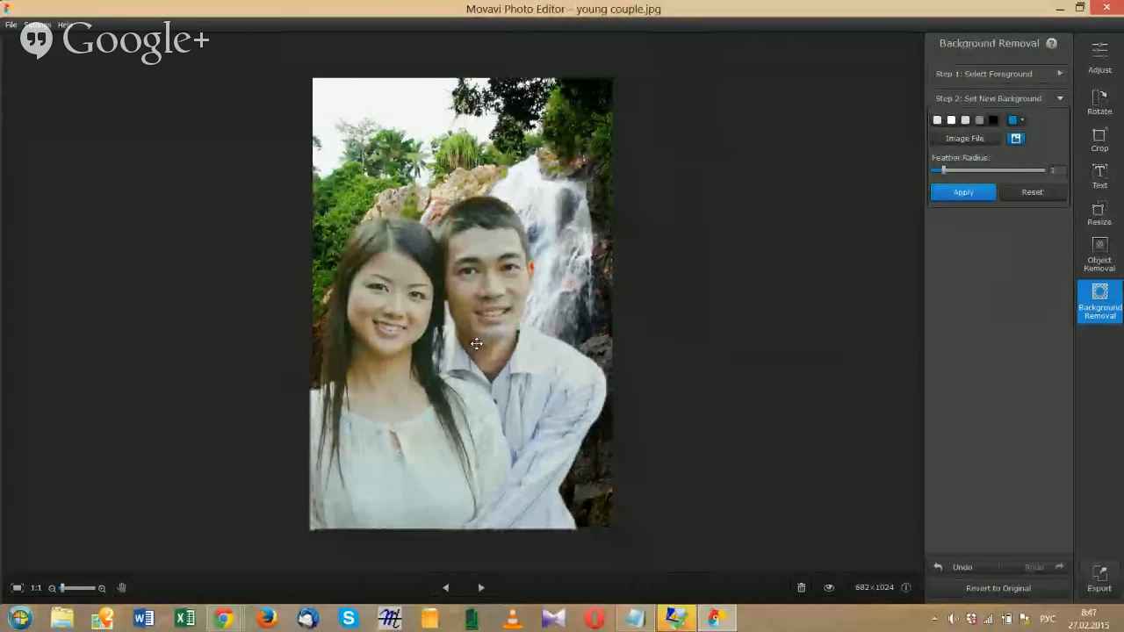
{"action": "left_click", "coordinate": [971, 195]}
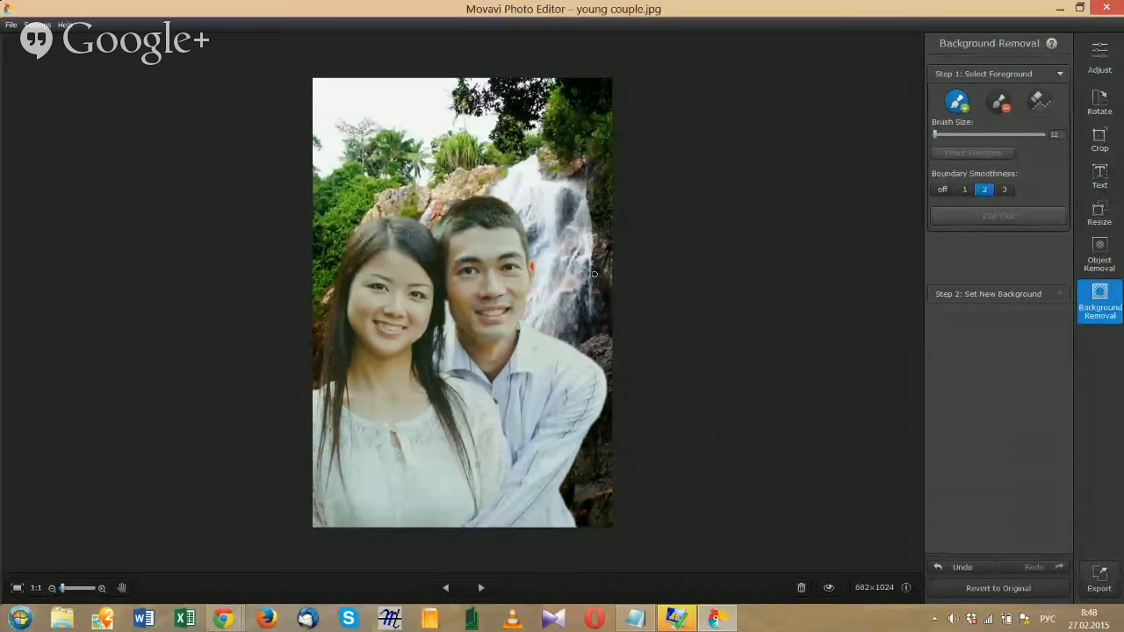
Step: Add a text caption to the photo reading "Honeymoon of a lifetime", using the English keyboard layout
{"action": "left_click", "coordinate": [1096, 186]}
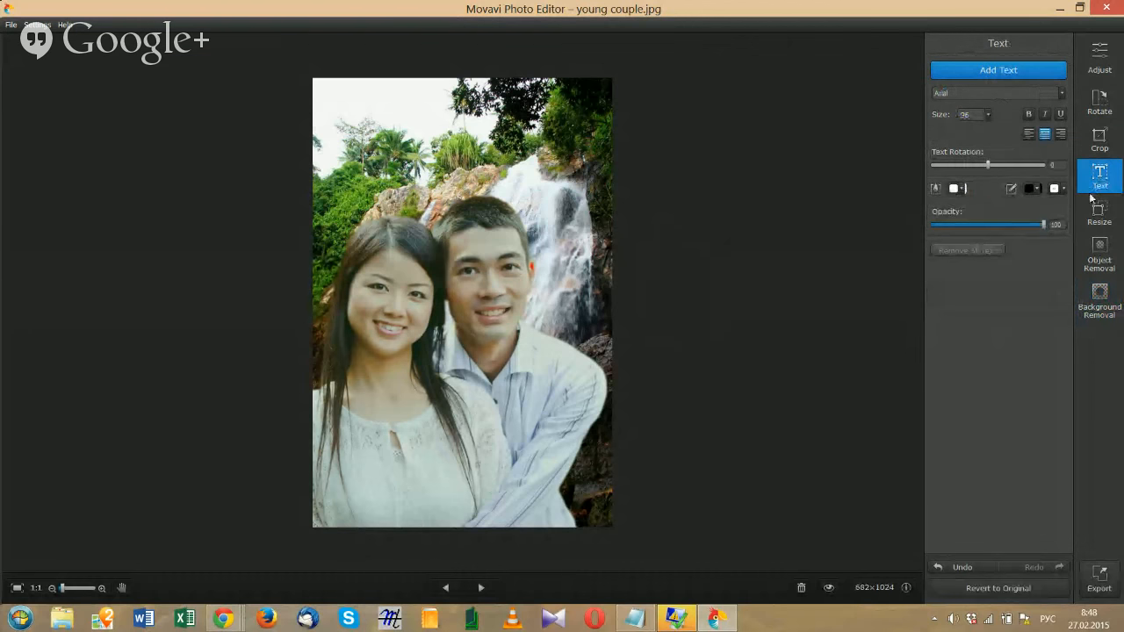
{"action": "left_click", "coordinate": [1033, 72]}
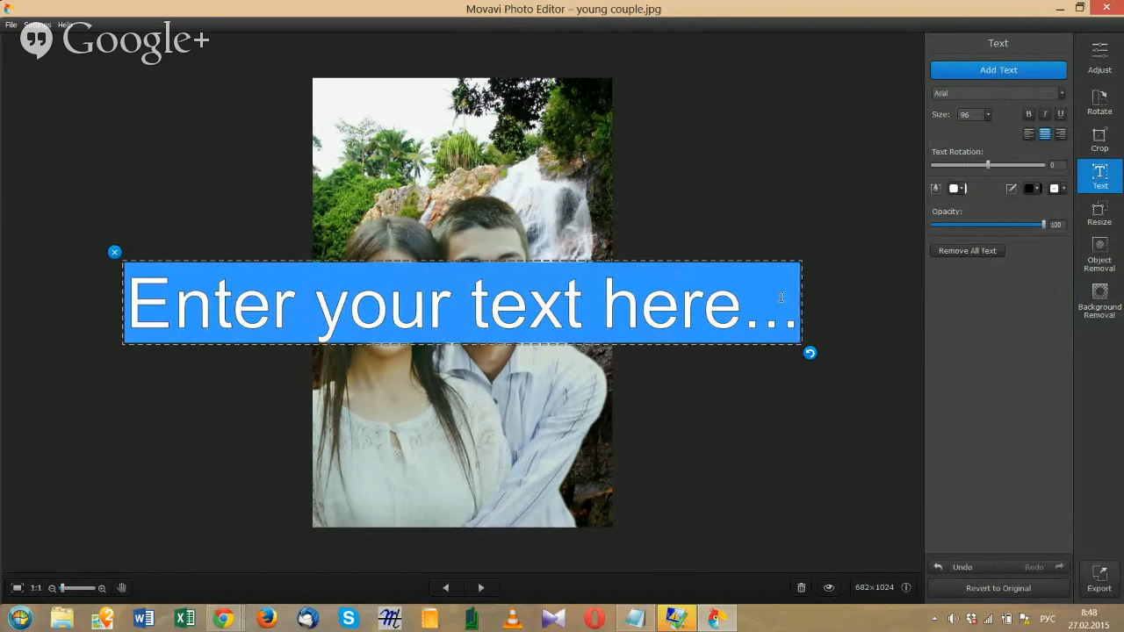
{"action": "key", "text": "alt+shift"}
{"action": "type", "text": "H"}
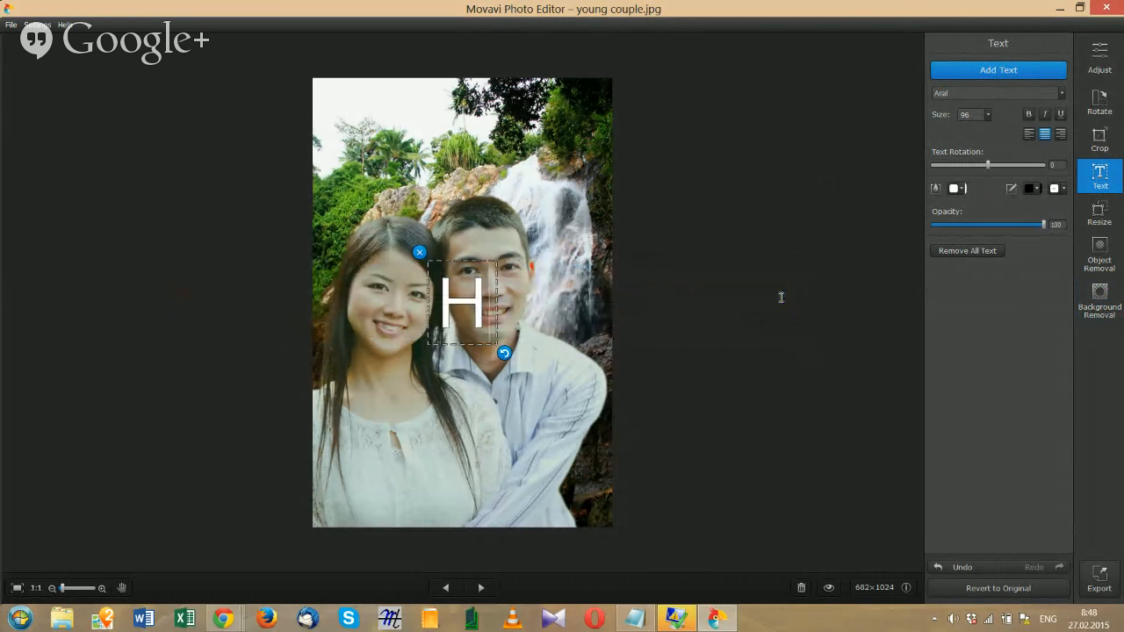
{"action": "key", "text": "BackSpace"}
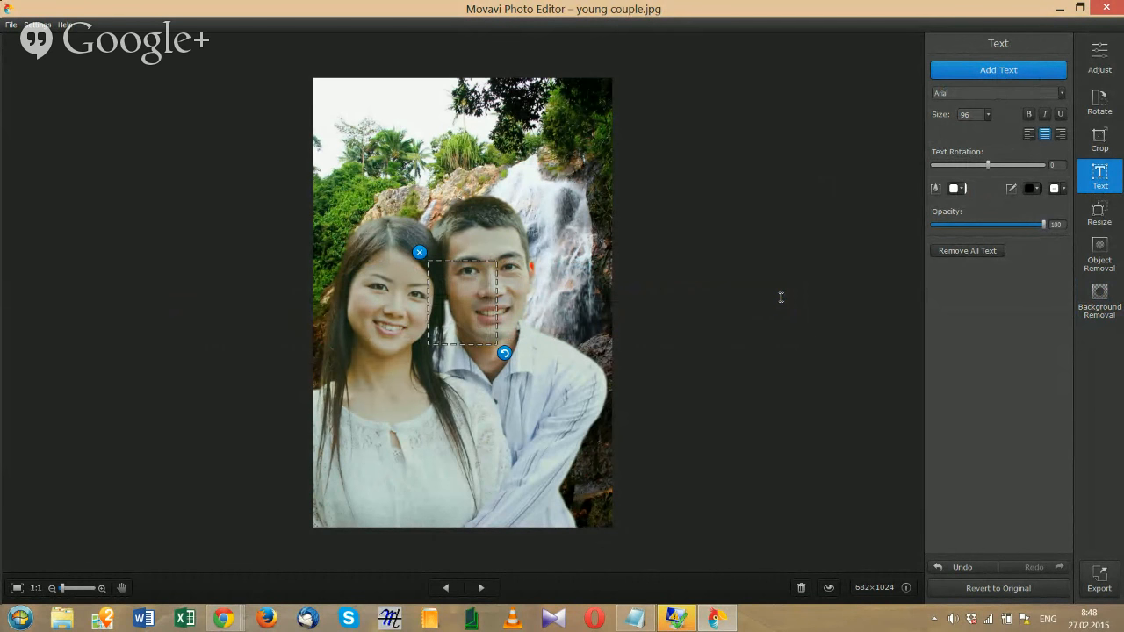
{"action": "type", "text": "Honey"}
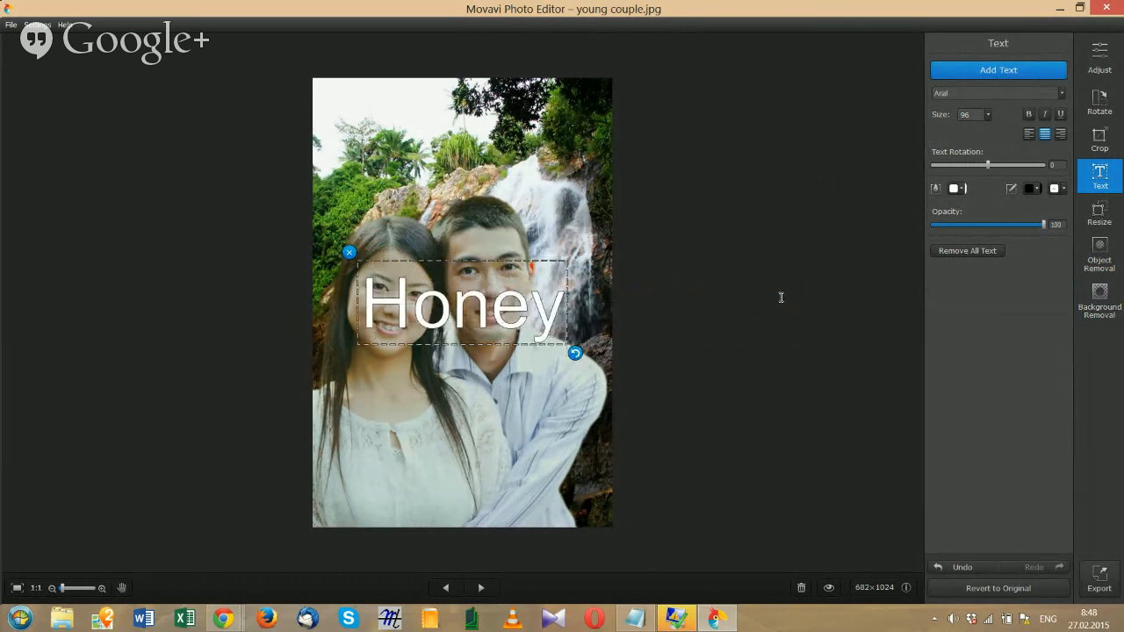
{"action": "type", "text": "moon o"}
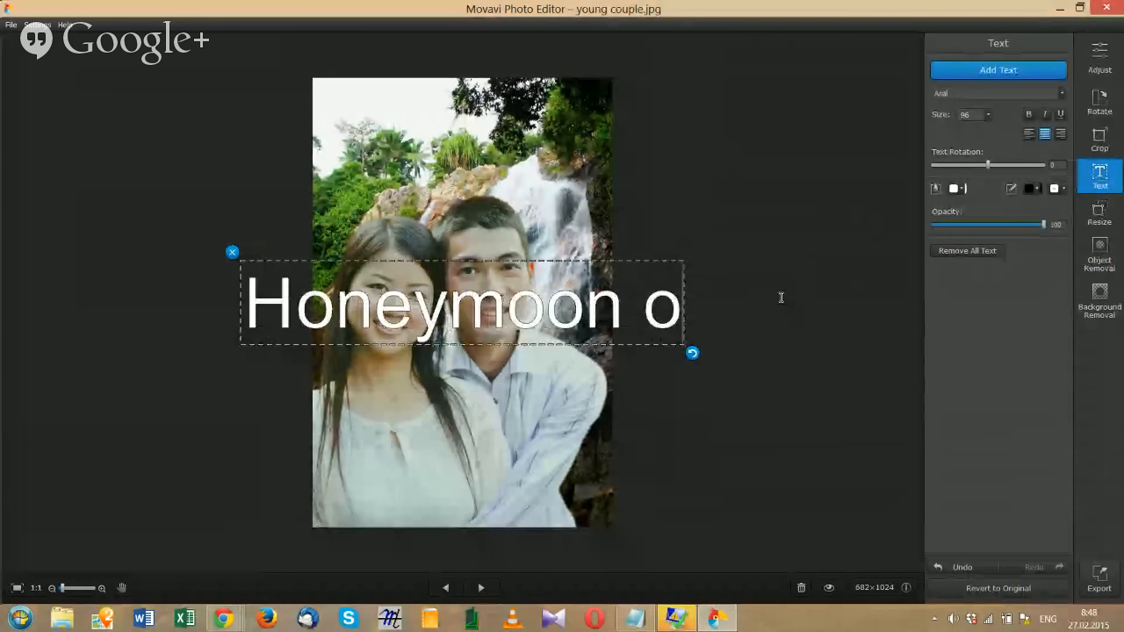
{"action": "type", "text": "f a li"}
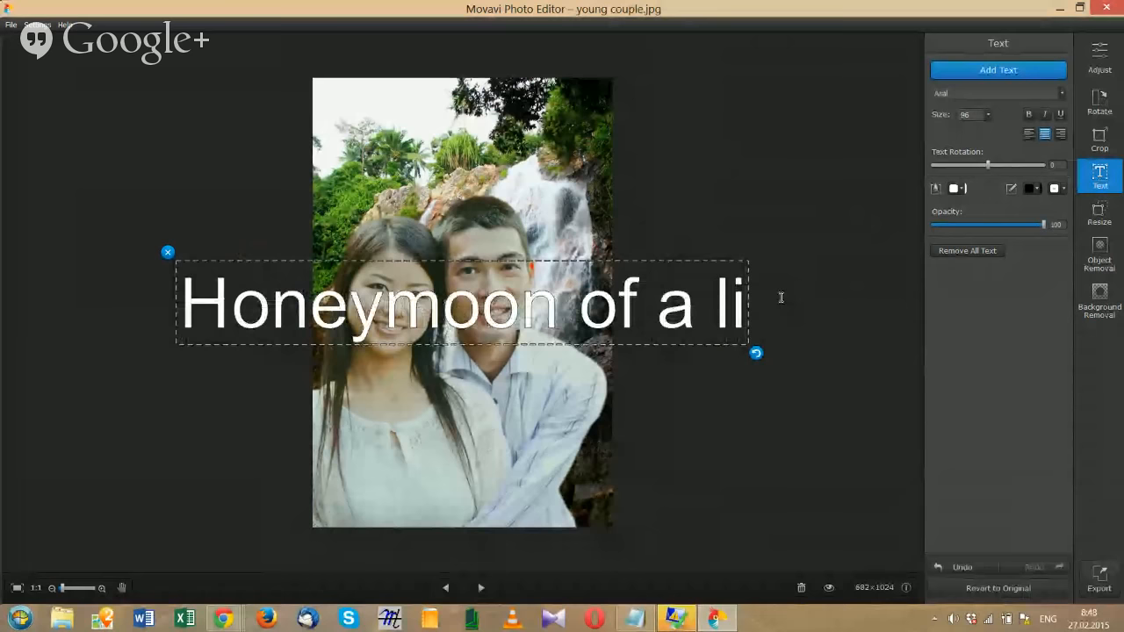
{"action": "type", "text": "fetime"}
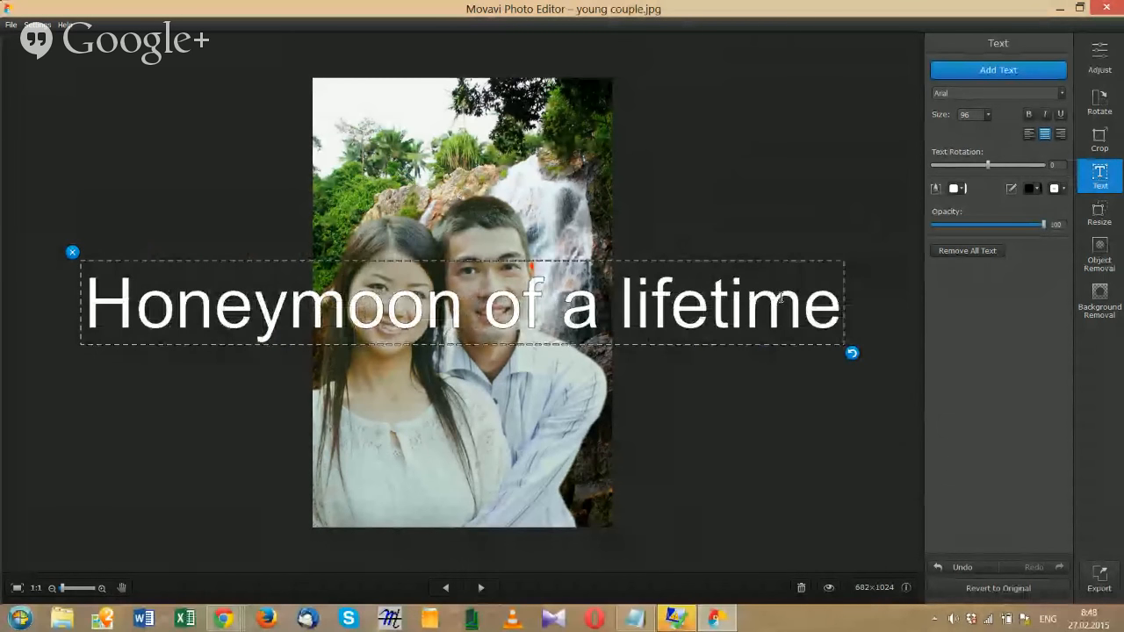
Step: Break the caption into two lines after the word "Honeymoon"
{"action": "key", "text": "Left"}
{"action": "key", "text": "Left"}
{"action": "key", "text": "Left"}
{"action": "key", "text": "Left"}
{"action": "key", "text": "Left"}
{"action": "key", "text": "Left"}
{"action": "key", "text": "Left"}
{"action": "key", "text": "Left"}
{"action": "key", "text": "Left"}
{"action": "key", "text": "Left"}
{"action": "key", "text": "Left"}
{"action": "key", "text": "Left"}
{"action": "key", "text": "Left"}
{"action": "key", "text": "Left"}
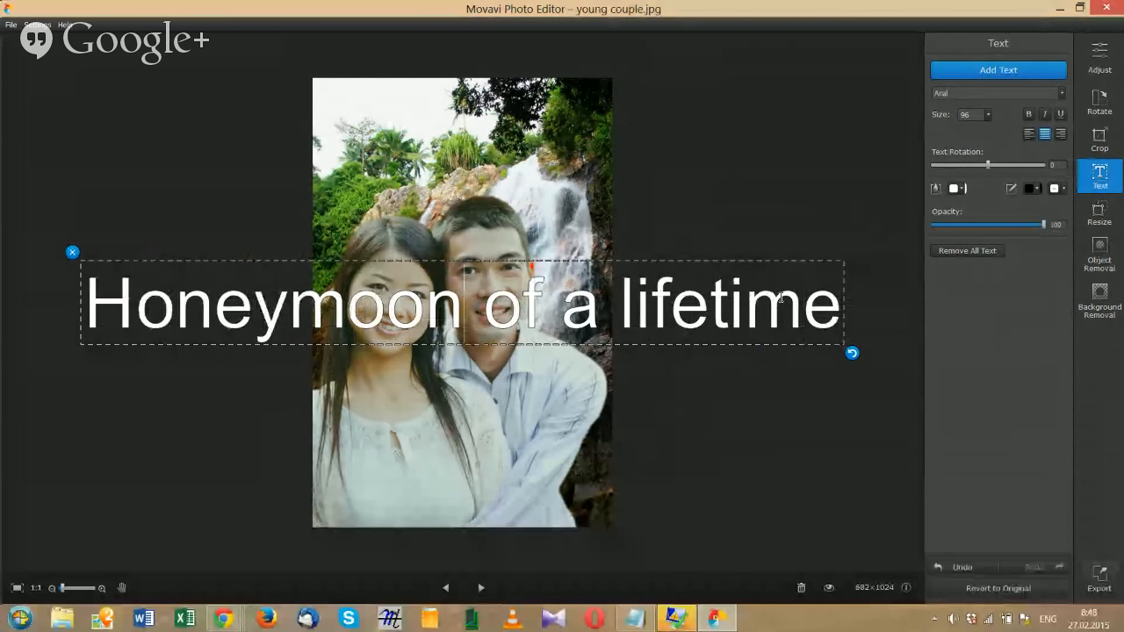
{"action": "key", "text": "Left"}
{"action": "key", "text": "Right"}
{"action": "key", "text": "Right"}
{"action": "key", "text": "BackSpace"}
{"action": "key", "text": "Return"}
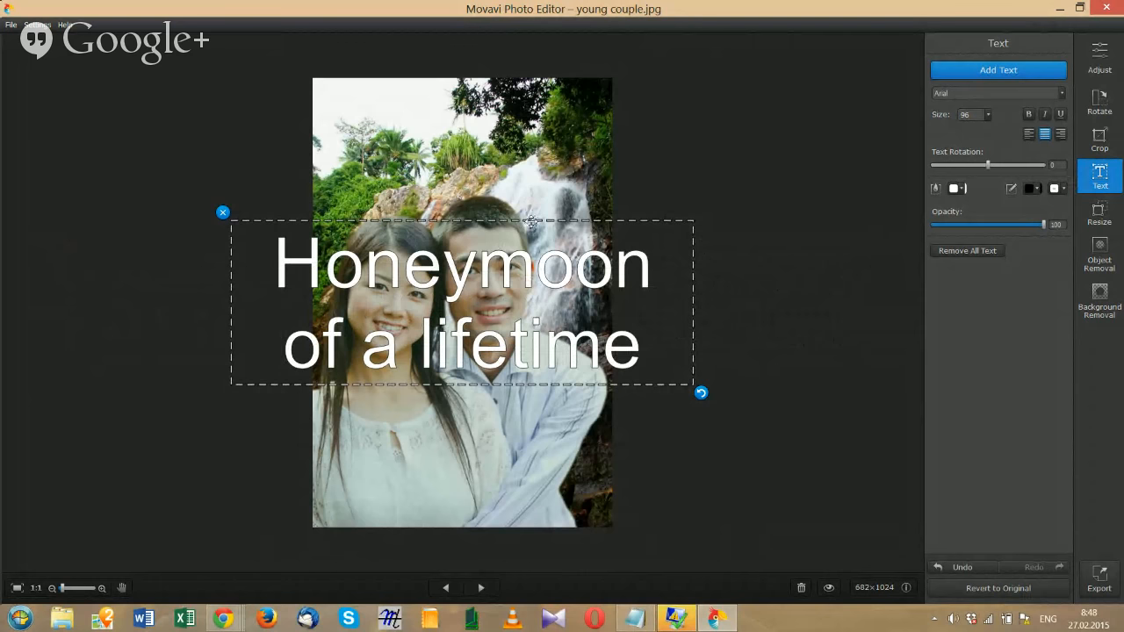
Step: Shrink the two-line caption to size 47 and position it over the sky at the photo's upper edge
{"action": "left_click_drag", "start_coordinate": [532, 221], "coordinate": [548, 182]}
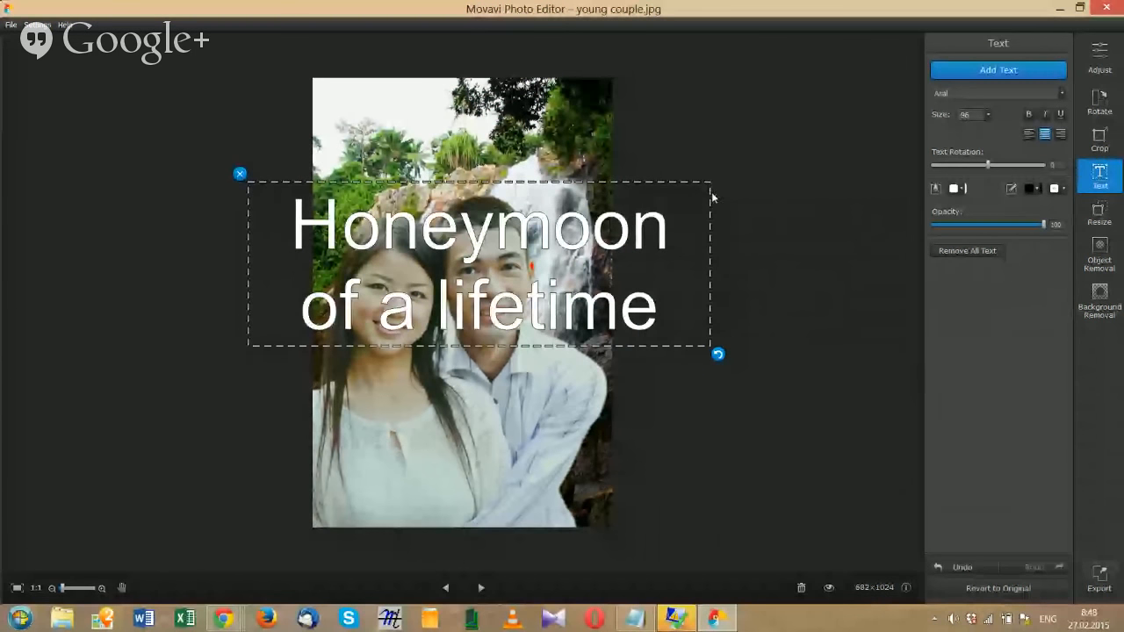
{"action": "left_click_drag", "start_coordinate": [717, 356], "coordinate": [584, 313]}
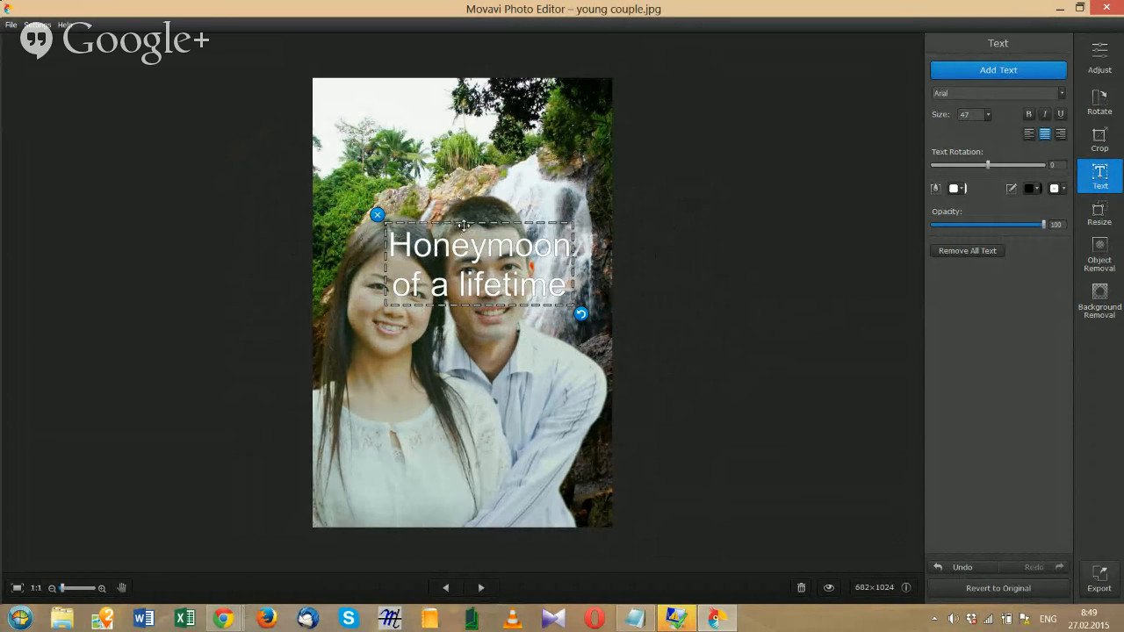
{"action": "left_click_drag", "start_coordinate": [464, 227], "coordinate": [449, 91]}
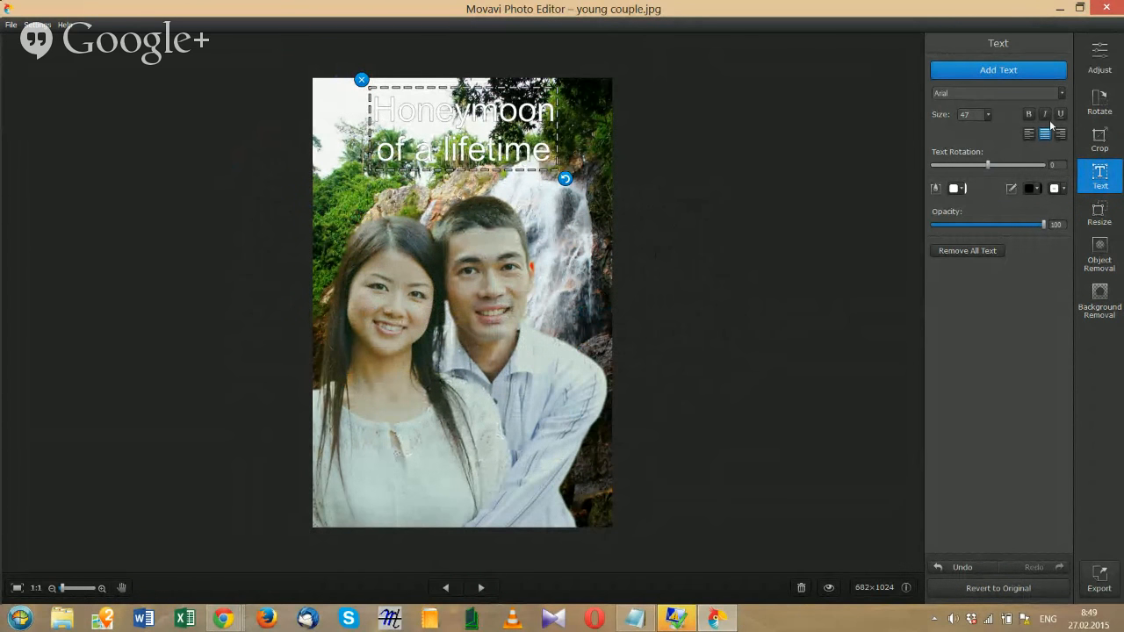
Step: Change the whole caption's font to Bookman Old Style
{"action": "double_click", "coordinate": [543, 151]}
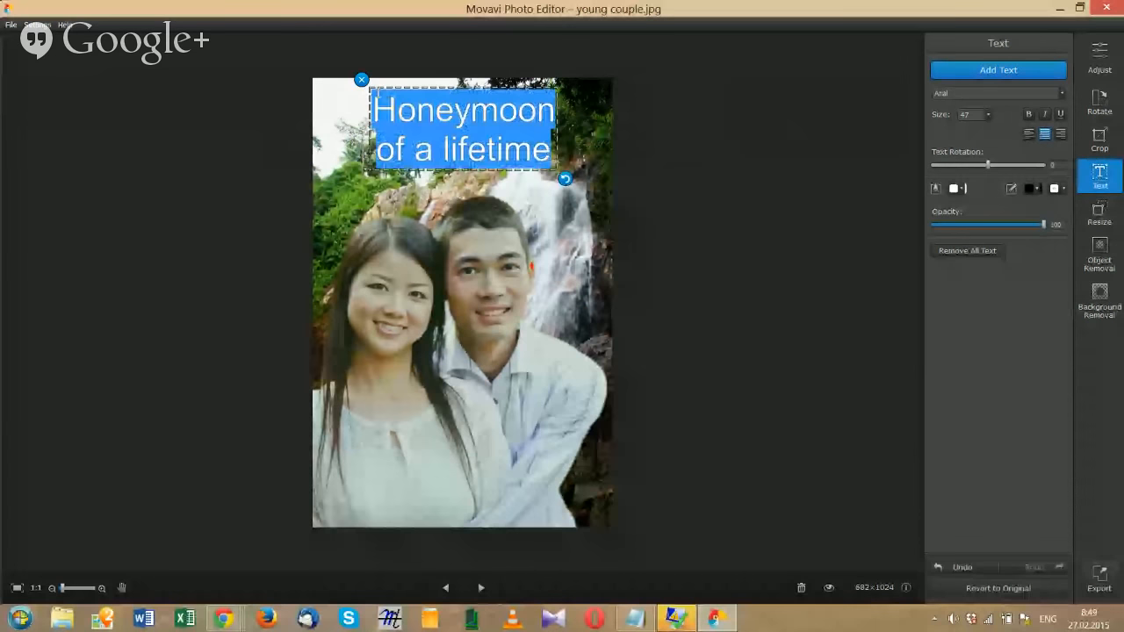
{"action": "left_click", "coordinate": [1061, 93]}
{"action": "scroll", "coordinate": [1061, 130], "scroll_direction": "down", "scroll_amount": 8}
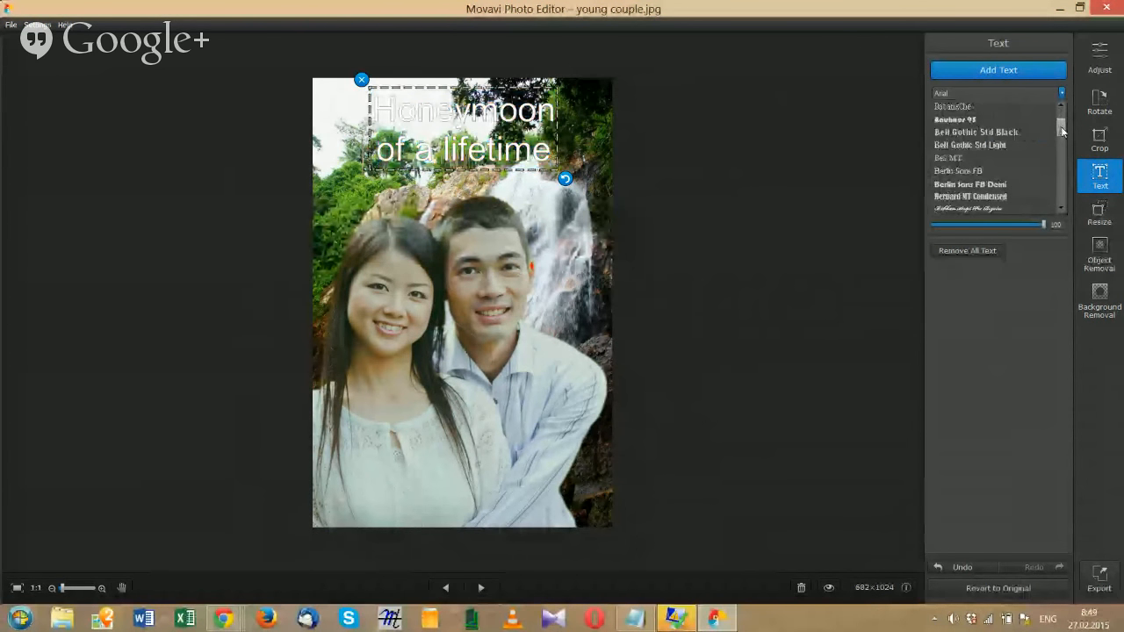
{"action": "scroll", "coordinate": [1061, 132], "scroll_direction": "up", "scroll_amount": 2}
{"action": "scroll", "coordinate": [1063, 134], "scroll_direction": "up", "scroll_amount": 1}
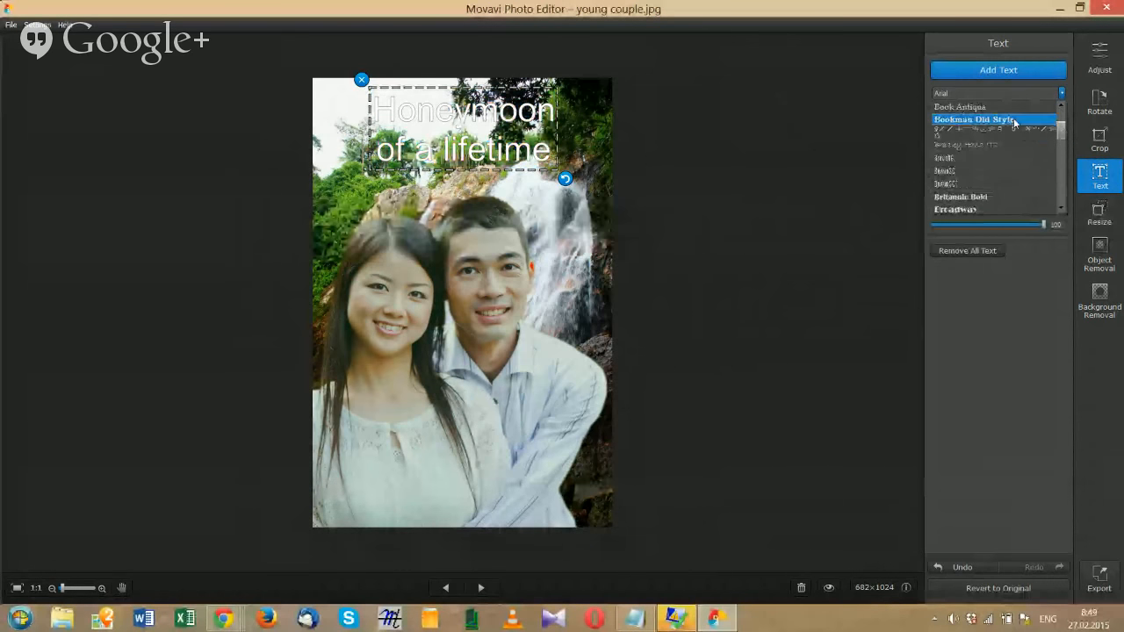
{"action": "left_click", "coordinate": [1011, 118]}
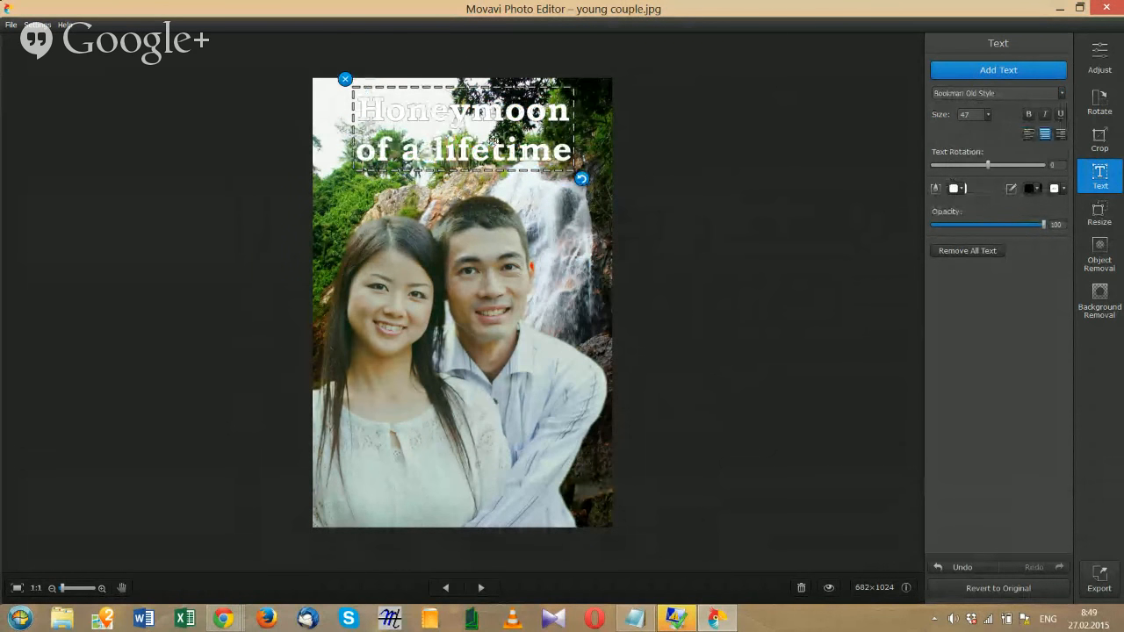
Step: Try smaller caption font sizes, set the size to 48, and move the caption slightly down
{"action": "left_click", "coordinate": [988, 115]}
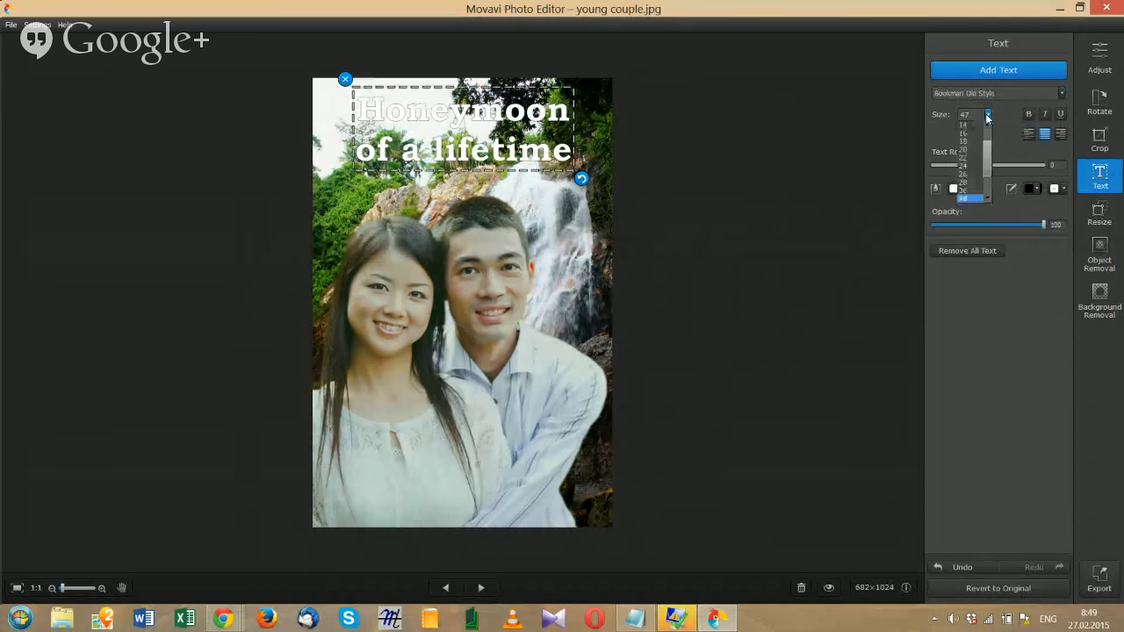
{"action": "left_click", "coordinate": [962, 198]}
{"action": "left_click", "coordinate": [988, 115]}
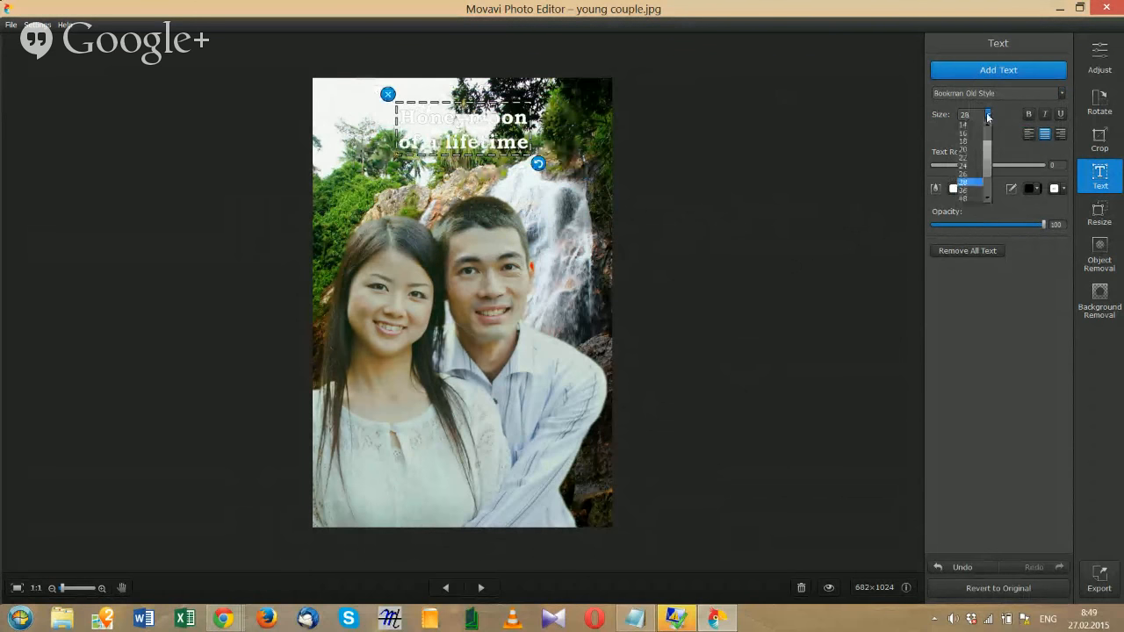
{"action": "left_click", "coordinate": [978, 191]}
{"action": "left_click", "coordinate": [988, 115]}
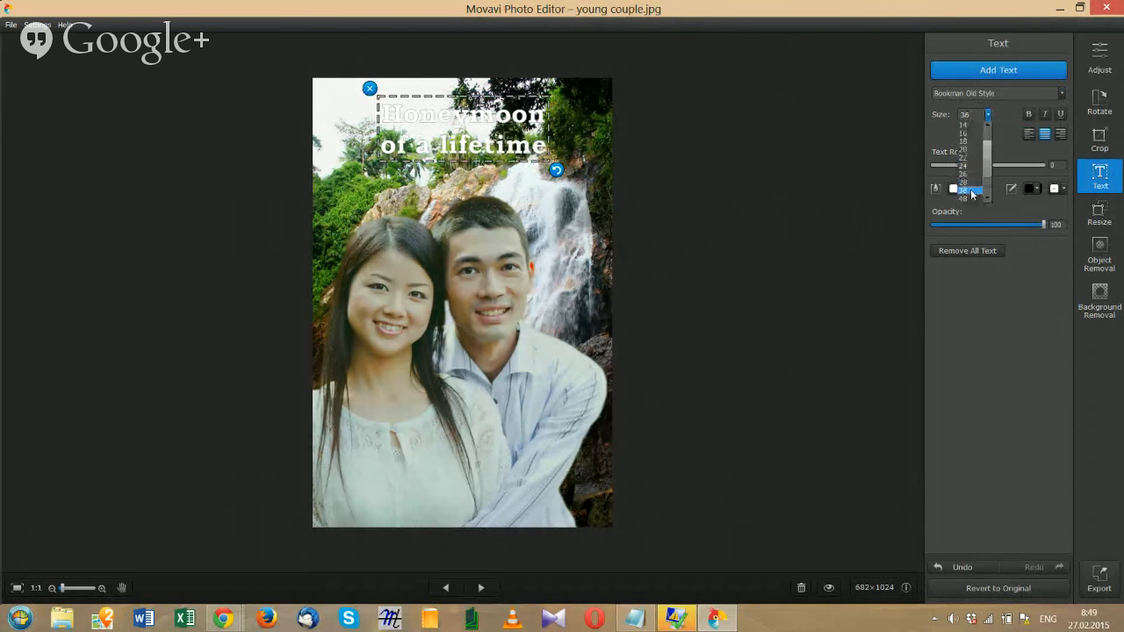
{"action": "left_click", "coordinate": [953, 195]}
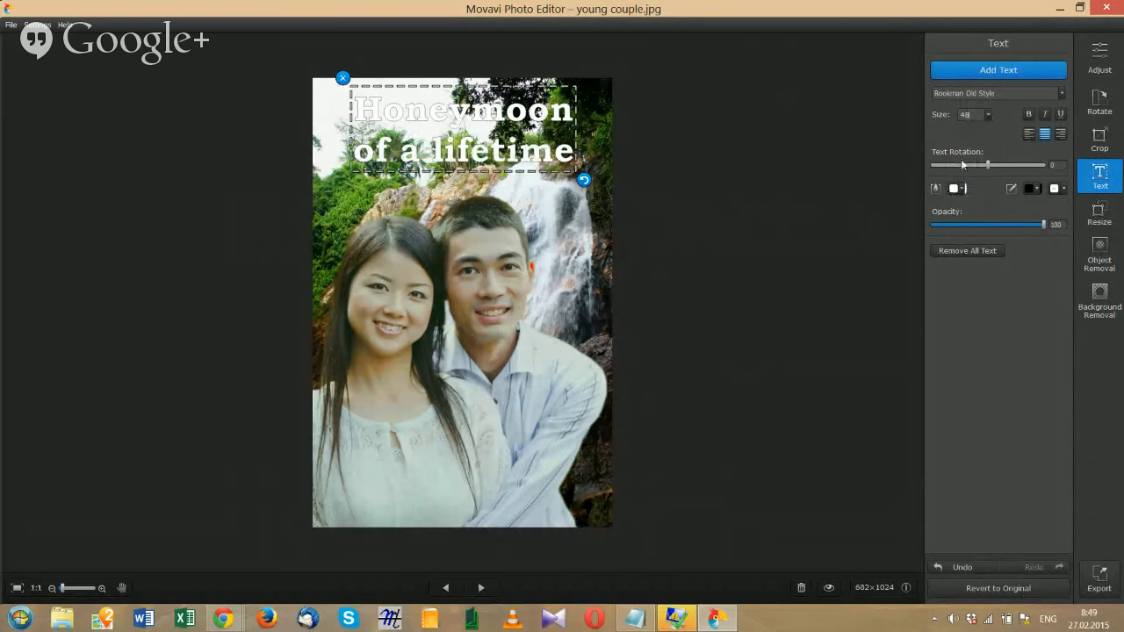
{"action": "left_click_drag", "start_coordinate": [564, 162], "coordinate": [564, 168]}
Step: Try bold, italic and underline on the caption and switch each style back off
{"action": "left_click", "coordinate": [1028, 115]}
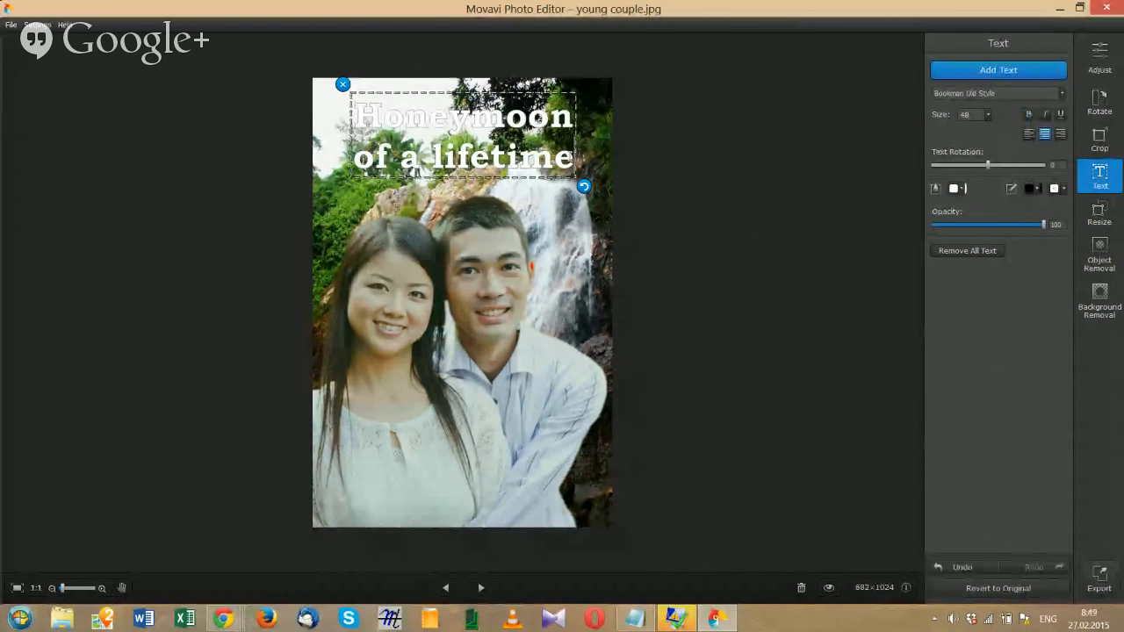
{"action": "left_click_drag", "start_coordinate": [573, 164], "coordinate": [352, 113]}
{"action": "left_click", "coordinate": [1029, 117]}
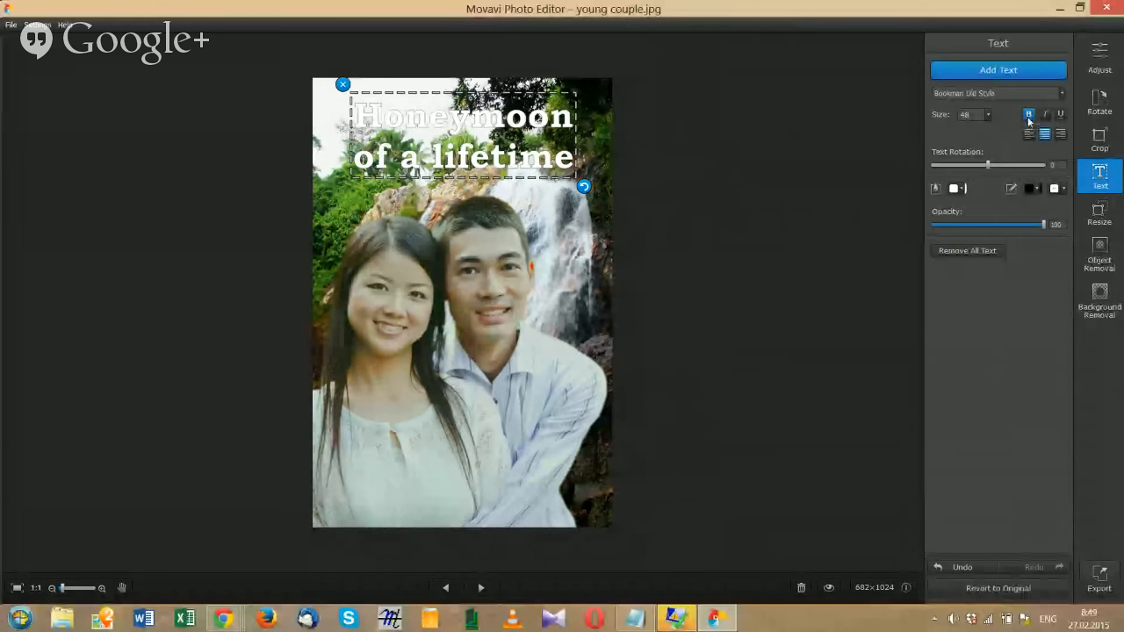
{"action": "left_click", "coordinate": [1044, 115]}
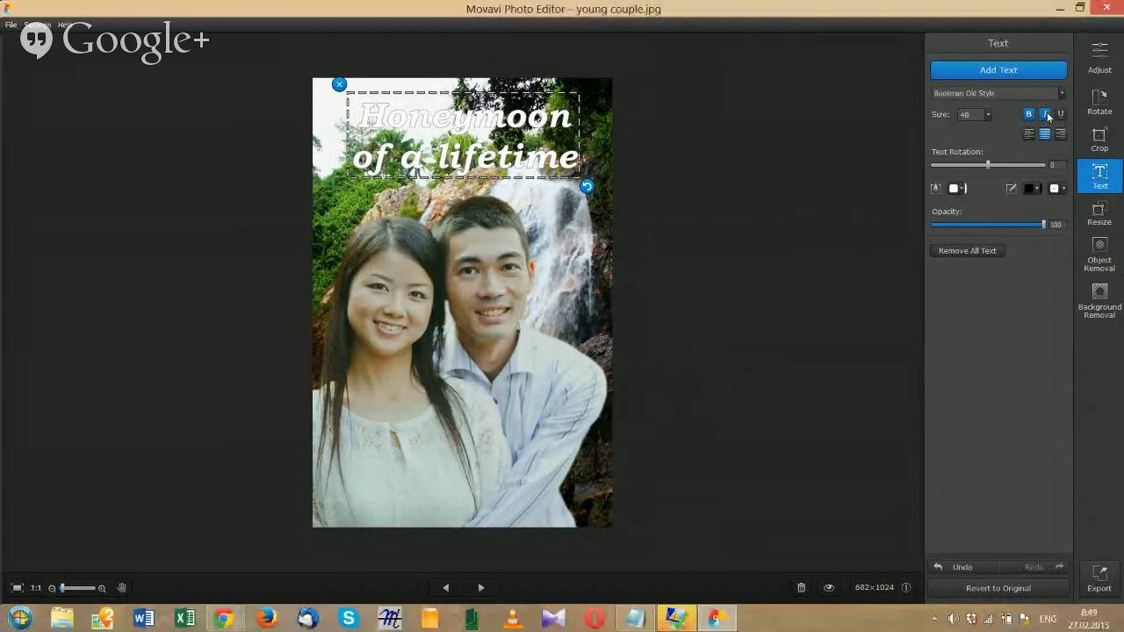
{"action": "left_click", "coordinate": [1046, 115]}
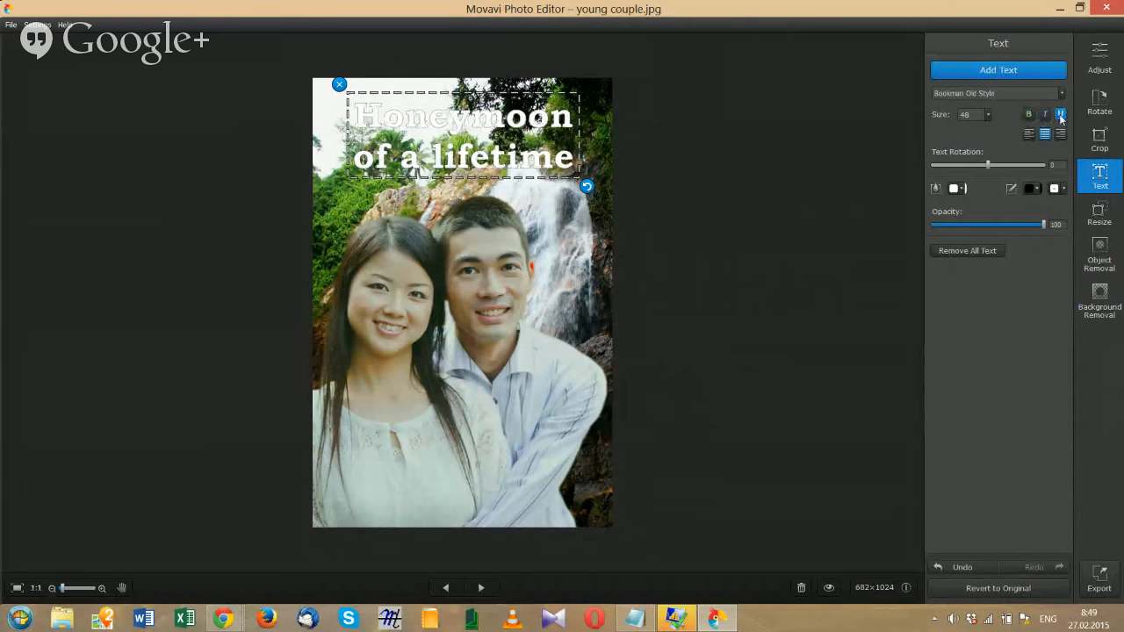
{"action": "left_click", "coordinate": [1060, 116]}
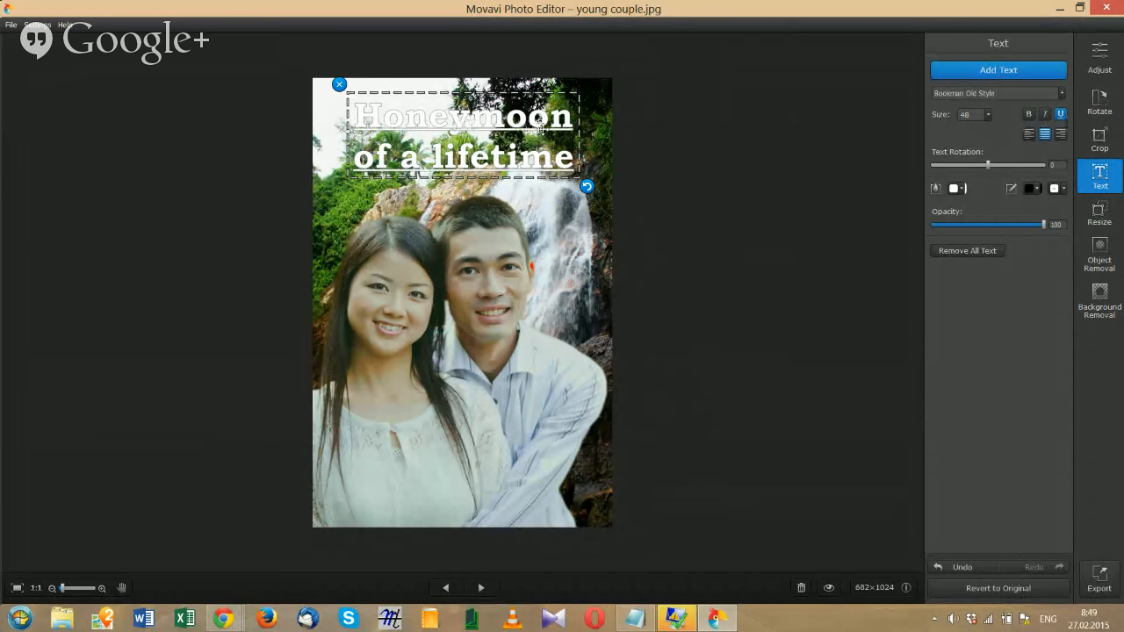
{"action": "left_click", "coordinate": [1061, 115]}
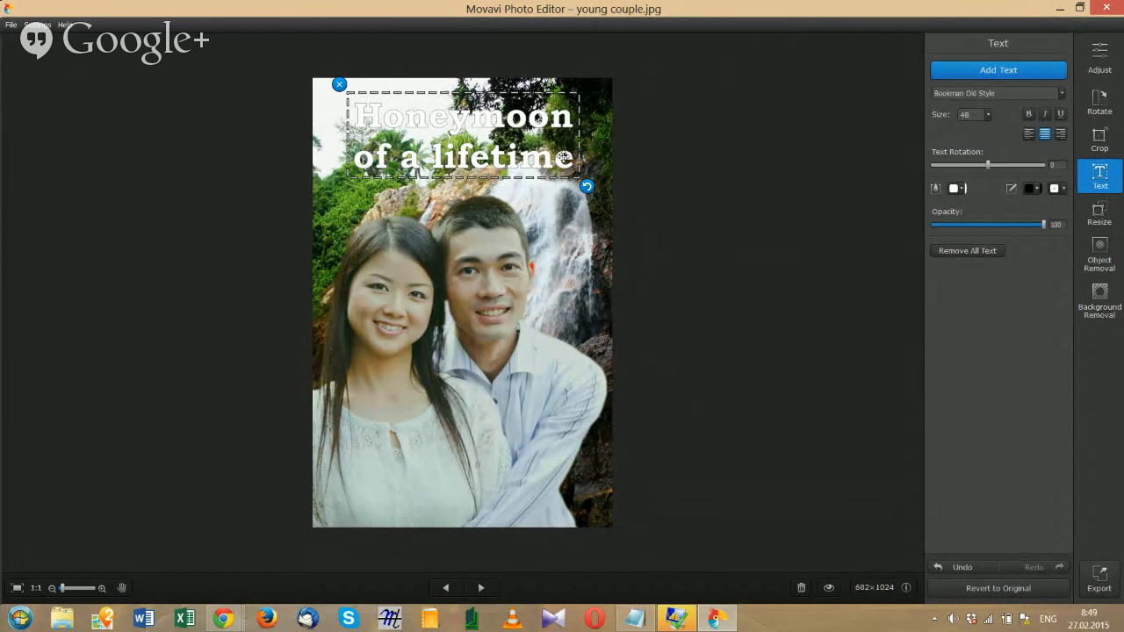
Step: Try left and right alignment on the caption and return it to centered alignment
{"action": "left_click", "coordinate": [1029, 134]}
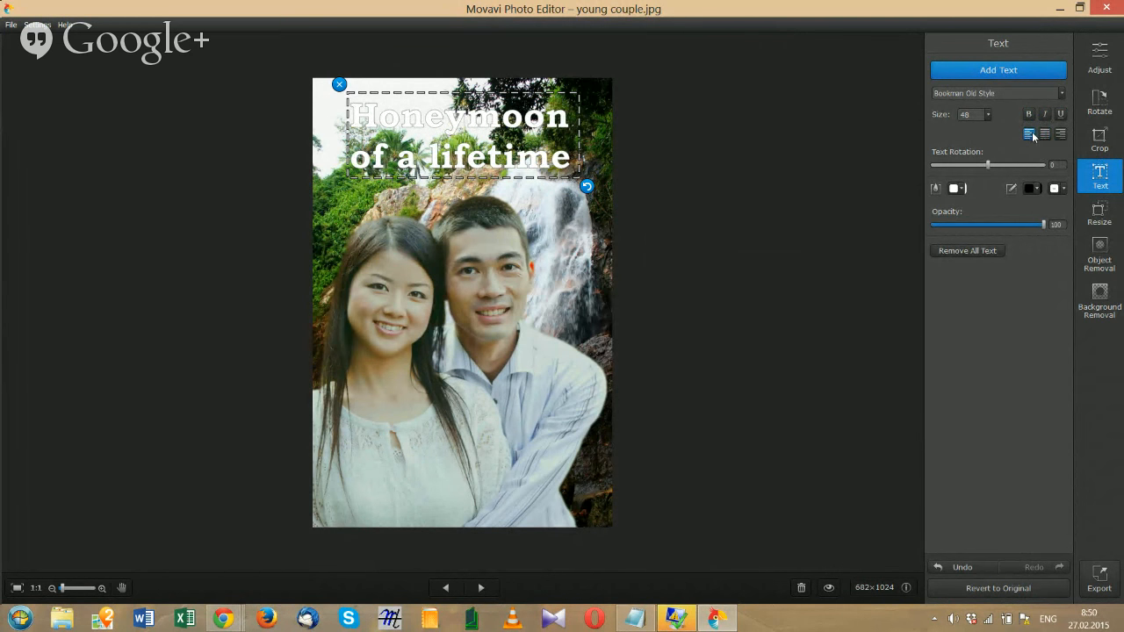
{"action": "left_click", "coordinate": [1045, 140]}
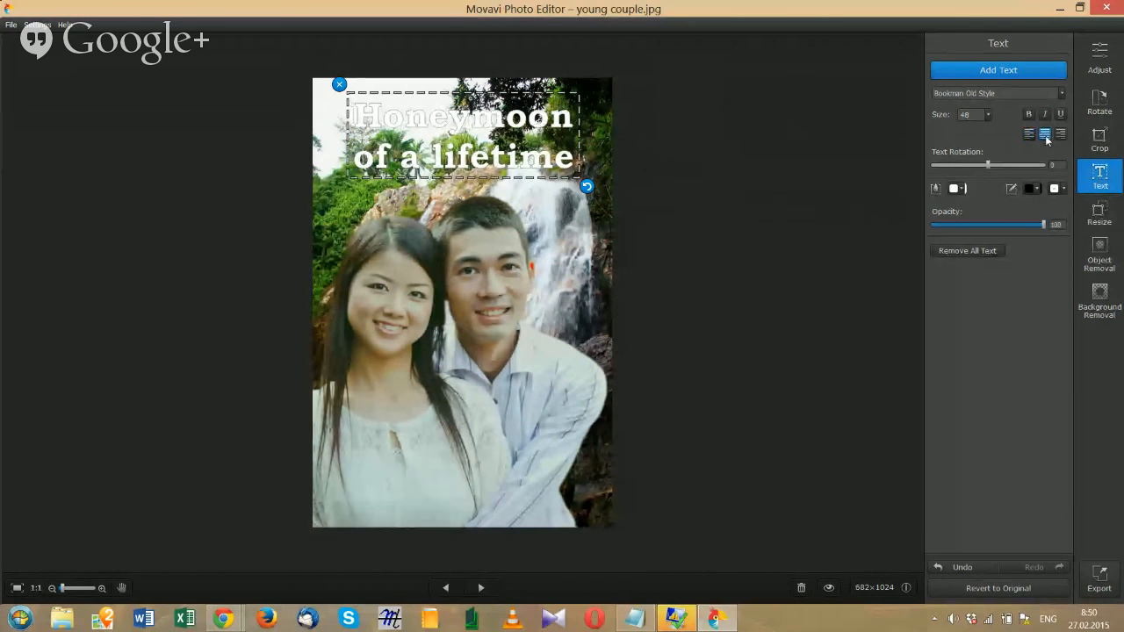
{"action": "left_click", "coordinate": [1060, 133]}
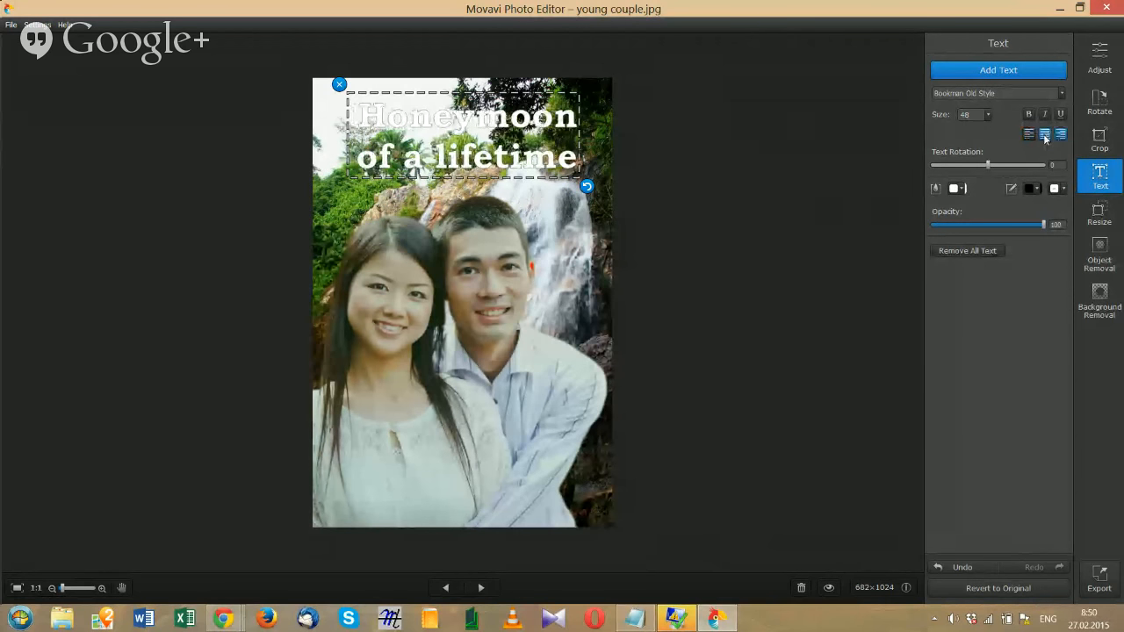
{"action": "left_click", "coordinate": [1045, 136]}
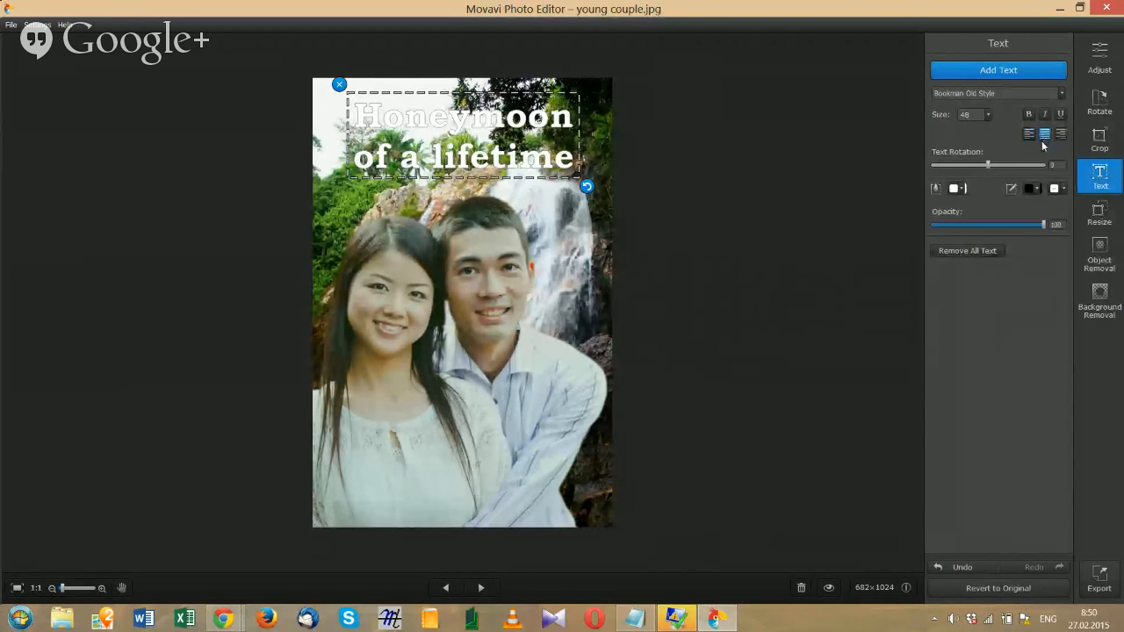
Step: Try rotating the caption to different angles, including 45 degrees, and reset its rotation to 0
{"action": "mouse_move", "coordinate": [989, 166]}
{"action": "left_mouse_down"}
{"action": "mouse_move", "coordinate": [977, 167]}
{"action": "mouse_move", "coordinate": [992, 167]}
{"action": "left_mouse_up"}
{"action": "left_click_drag", "start_coordinate": [581, 208], "coordinate": [592, 188]}
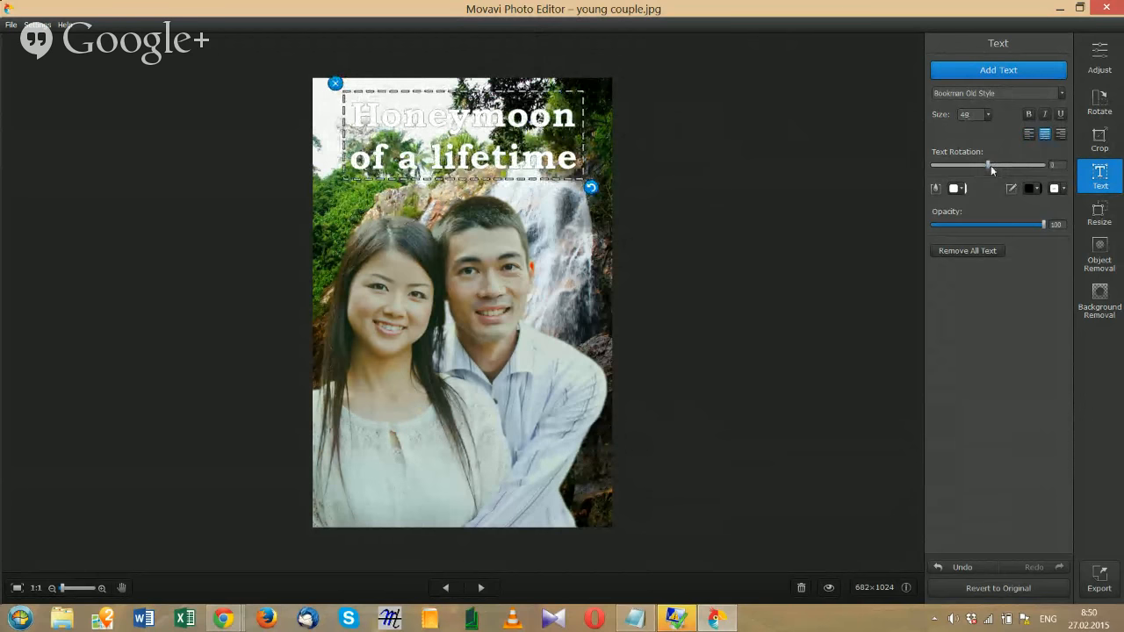
{"action": "left_click_drag", "start_coordinate": [990, 166], "coordinate": [984, 166]}
{"action": "left_click_drag", "start_coordinate": [980, 167], "coordinate": [992, 165]}
{"action": "double_click", "coordinate": [1045, 164]}
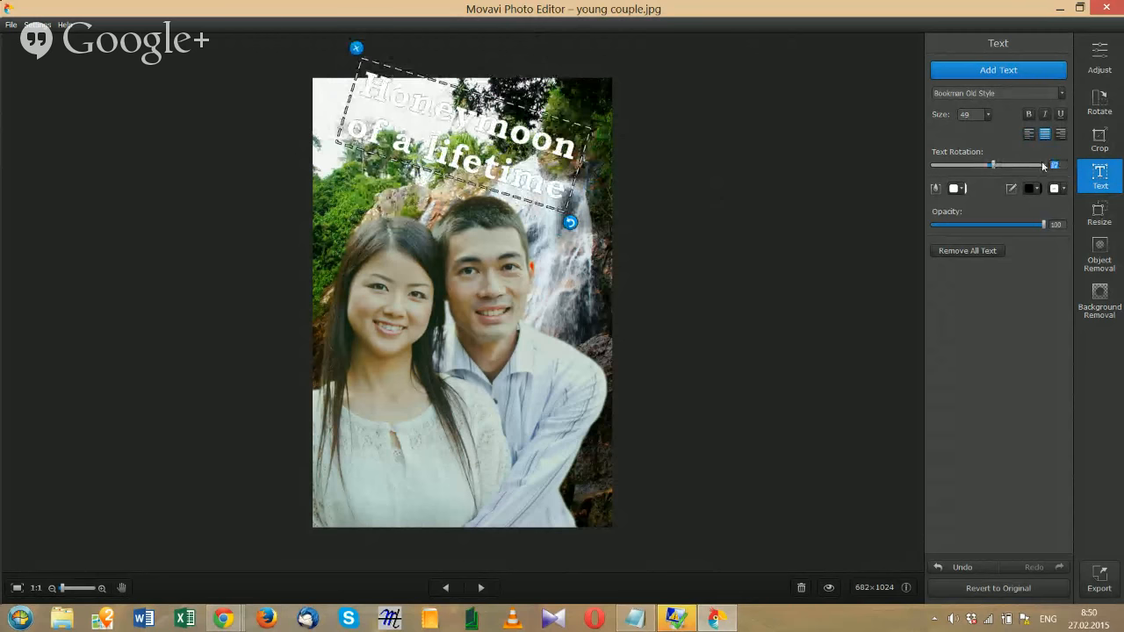
{"action": "type", "text": "45"}
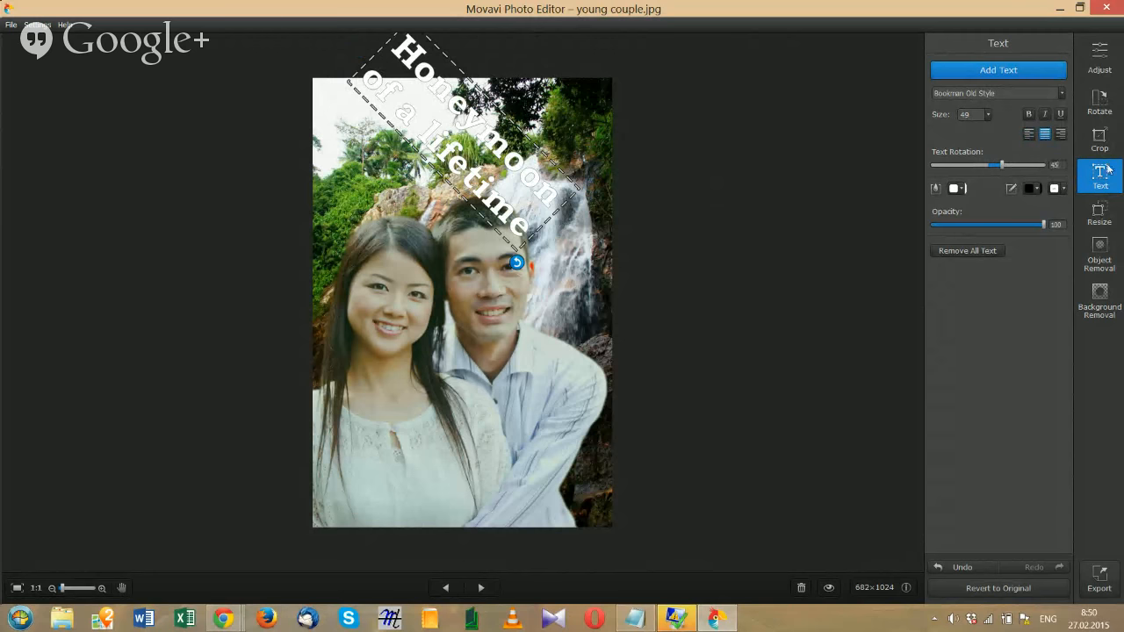
{"action": "double_click", "coordinate": [1053, 165]}
{"action": "type", "text": "0"}
{"action": "key", "text": "Return"}
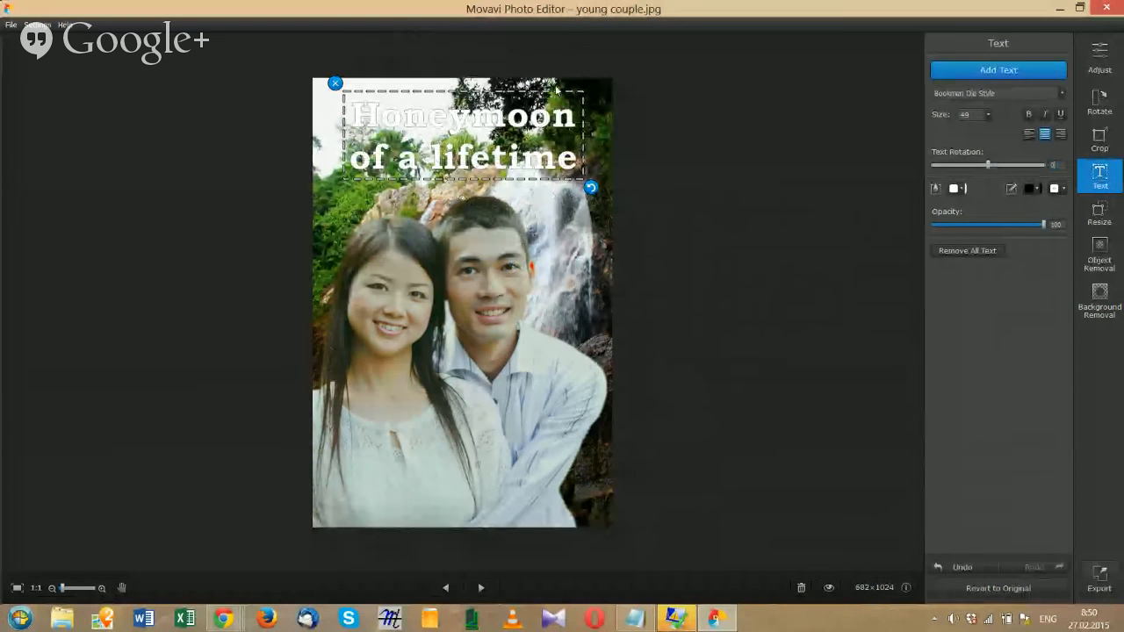
Step: Color the caption text orange, try a green outline, and set the outline color to dark red
{"action": "left_click", "coordinate": [960, 189]}
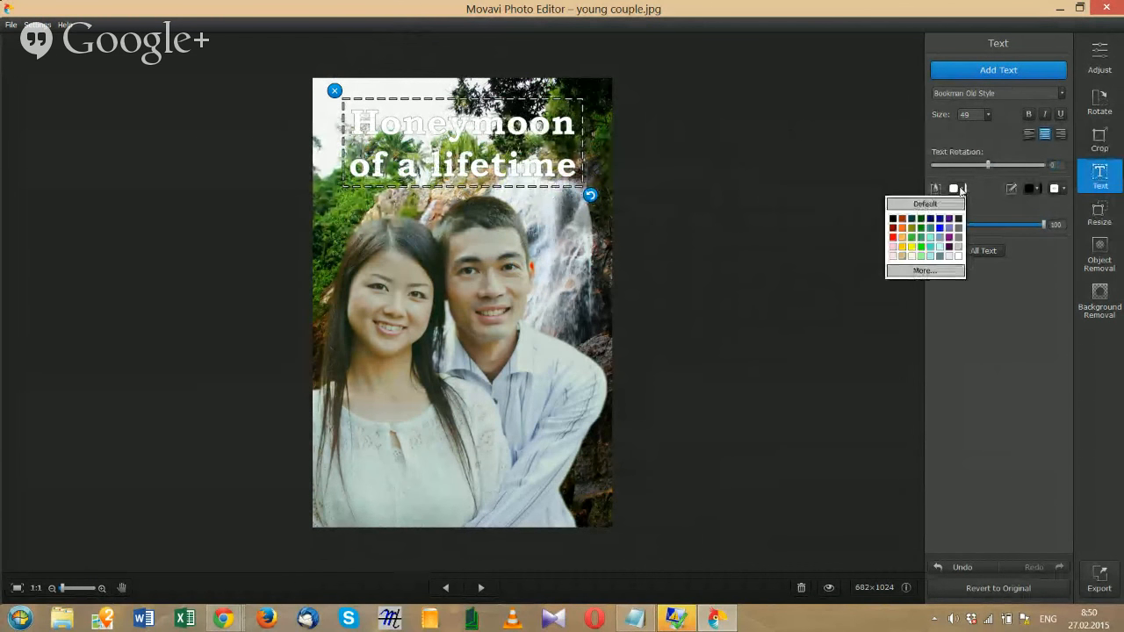
{"action": "left_click", "coordinate": [900, 228]}
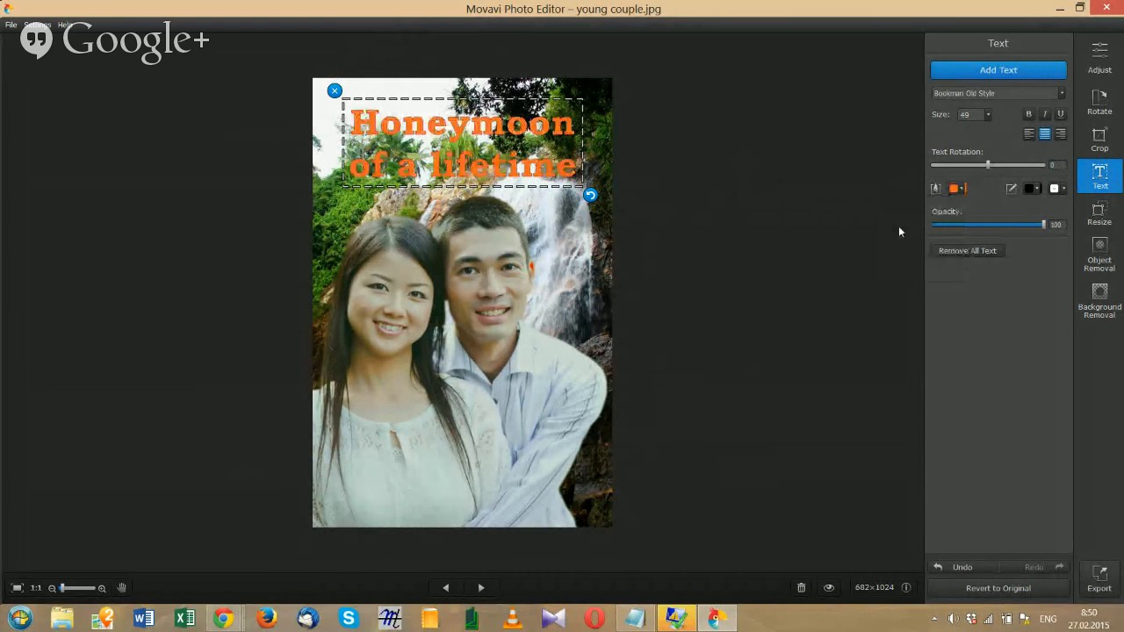
{"action": "left_click", "coordinate": [1035, 188]}
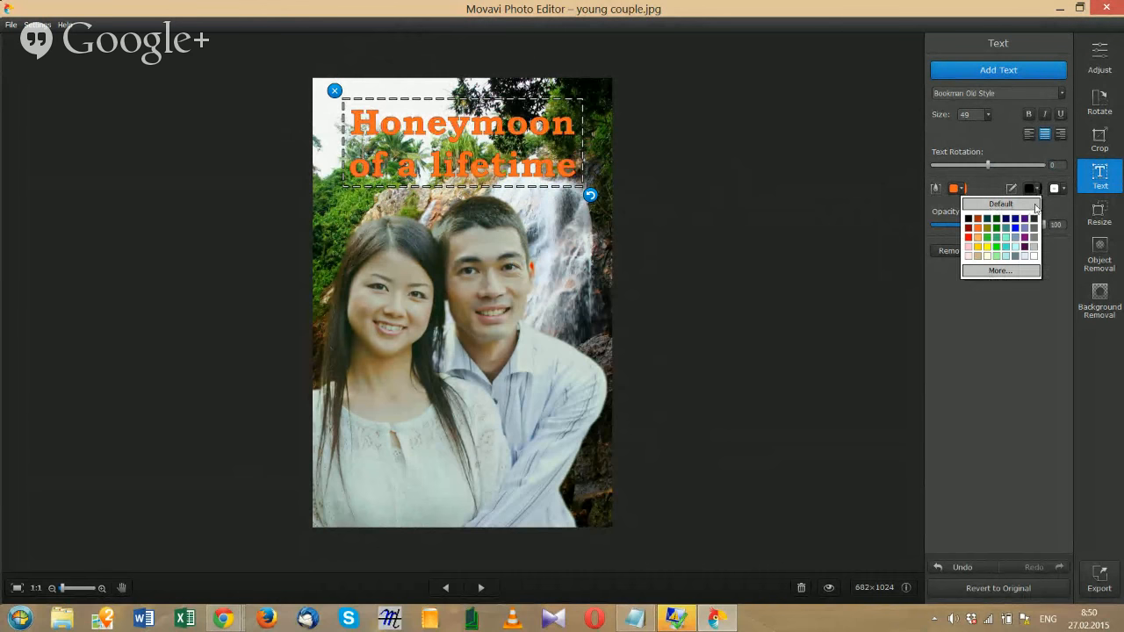
{"action": "left_click", "coordinate": [995, 244]}
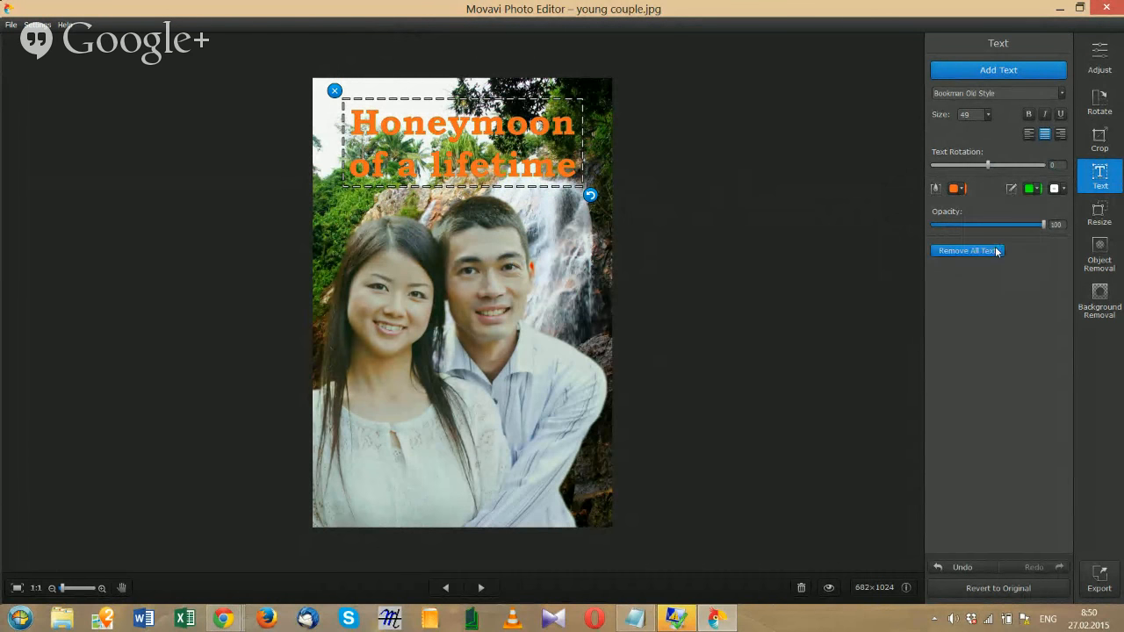
{"action": "left_click", "coordinate": [1038, 188]}
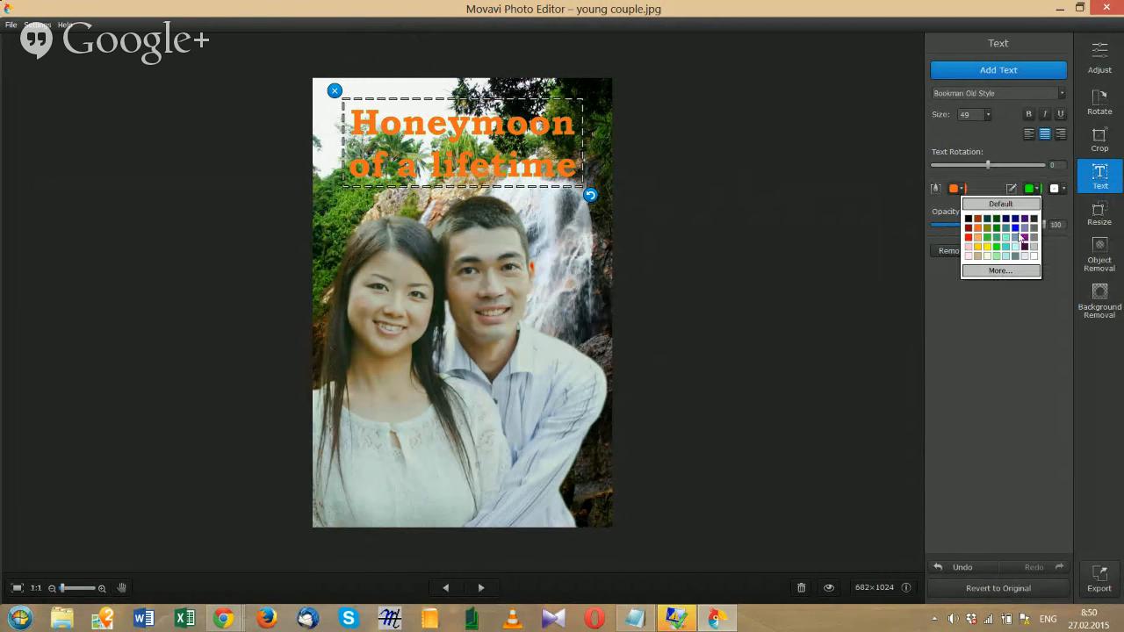
{"action": "left_click", "coordinate": [967, 228]}
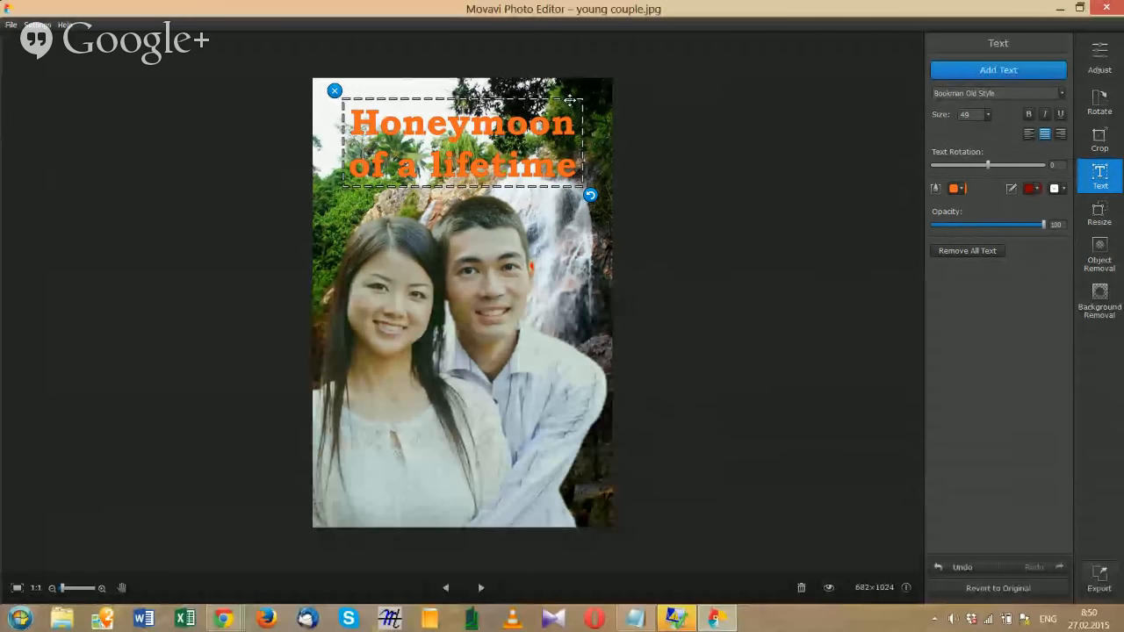
{"action": "left_click_drag", "start_coordinate": [570, 100], "coordinate": [569, 100]}
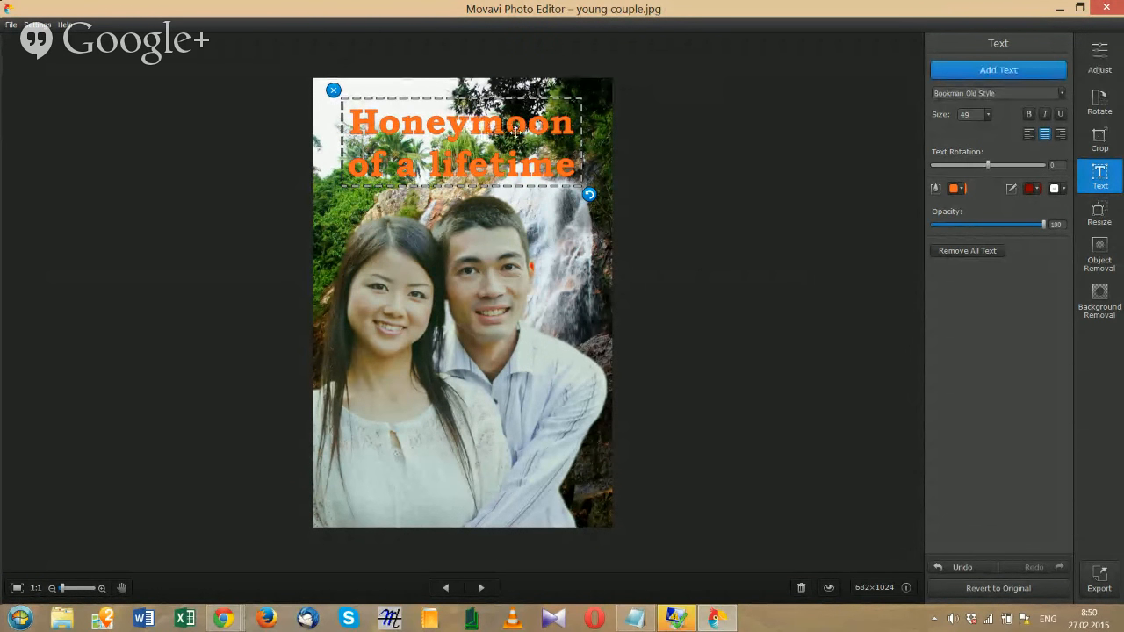
Step: Thicken the dark red outline around the caption's letters
{"action": "left_click", "coordinate": [1063, 188]}
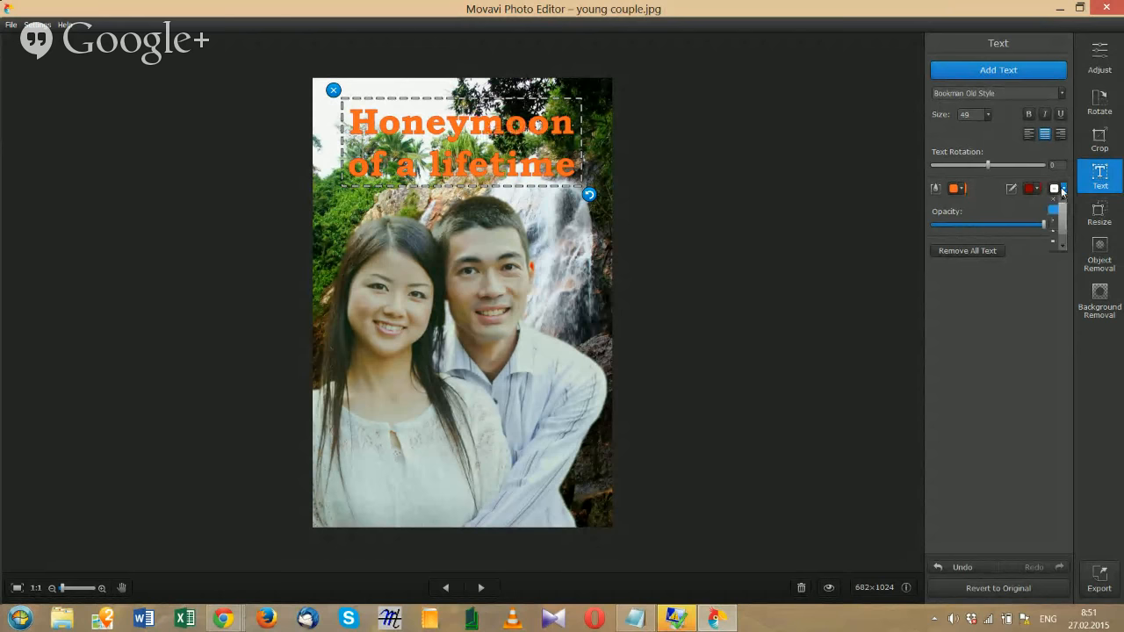
{"action": "scroll", "coordinate": [1061, 230], "scroll_direction": "down", "scroll_amount": 1}
{"action": "left_click", "coordinate": [1054, 237]}
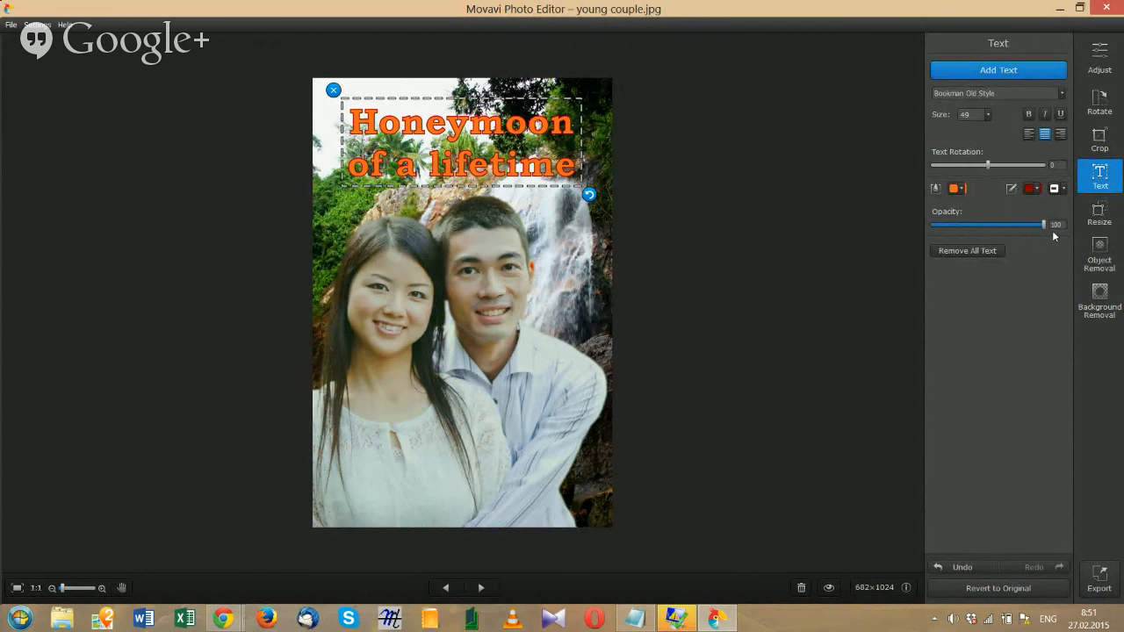
Step: Nudge the caption slightly upward and lower its opacity to 82
{"action": "left_click_drag", "start_coordinate": [512, 166], "coordinate": [511, 162]}
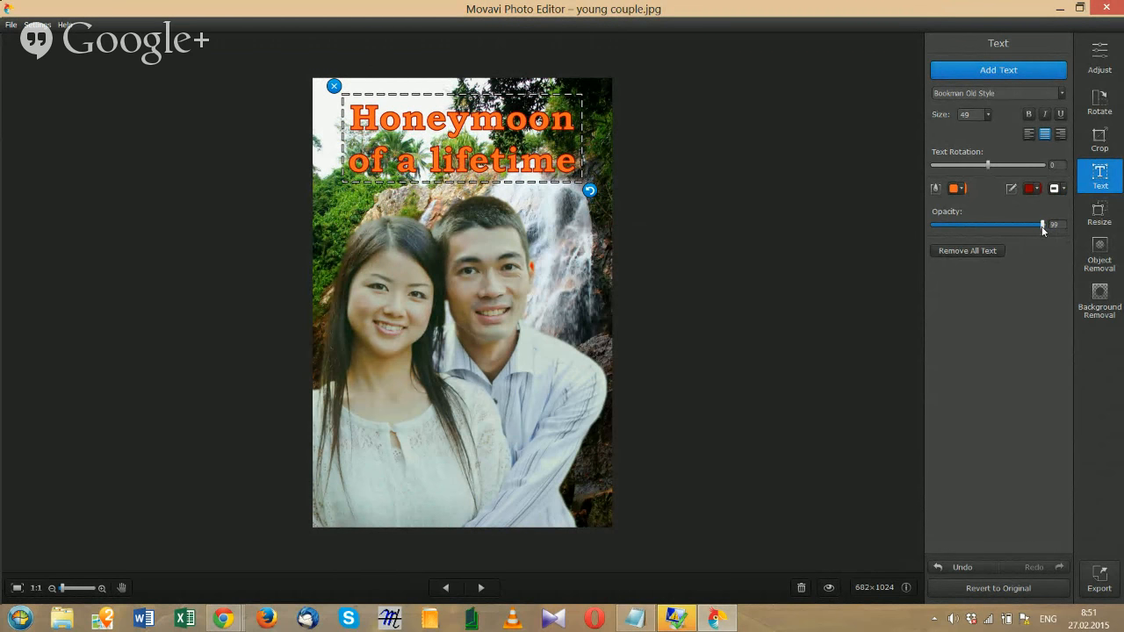
{"action": "mouse_move", "coordinate": [1031, 225]}
{"action": "left_mouse_down"}
{"action": "mouse_move", "coordinate": [933, 220]}
{"action": "mouse_move", "coordinate": [1022, 226]}
{"action": "left_mouse_up"}
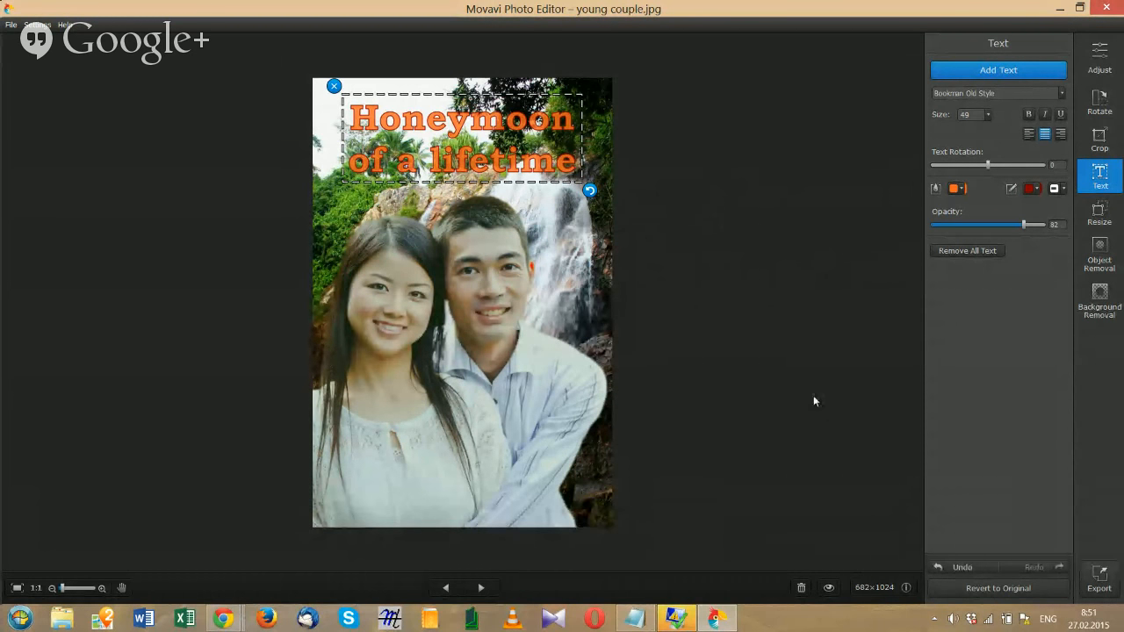
Step: Start exporting the picture to the my photos folder as "young couple postcard.jpg" with the JPEG image type
{"action": "left_click", "coordinate": [1101, 578]}
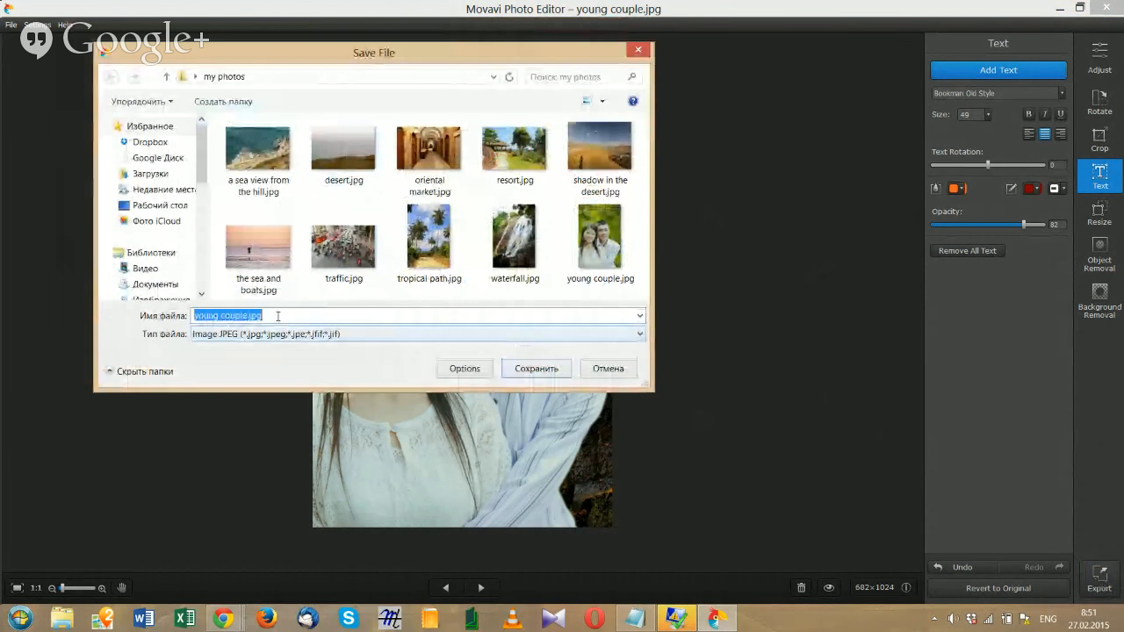
{"action": "left_click", "coordinate": [246, 314]}
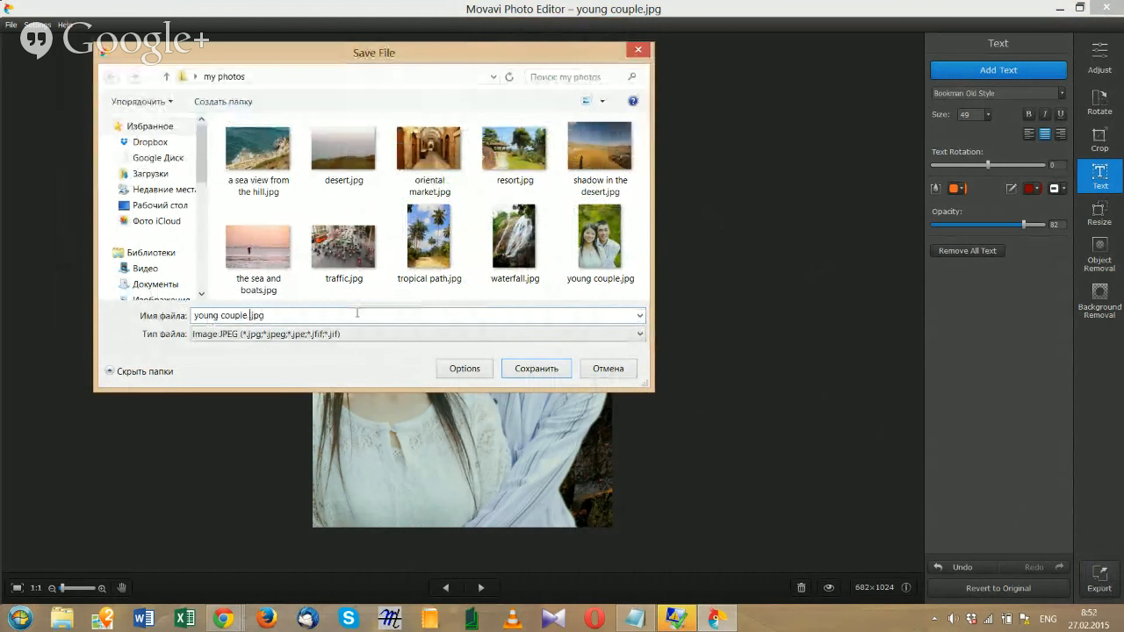
{"action": "type", "text": "post"}
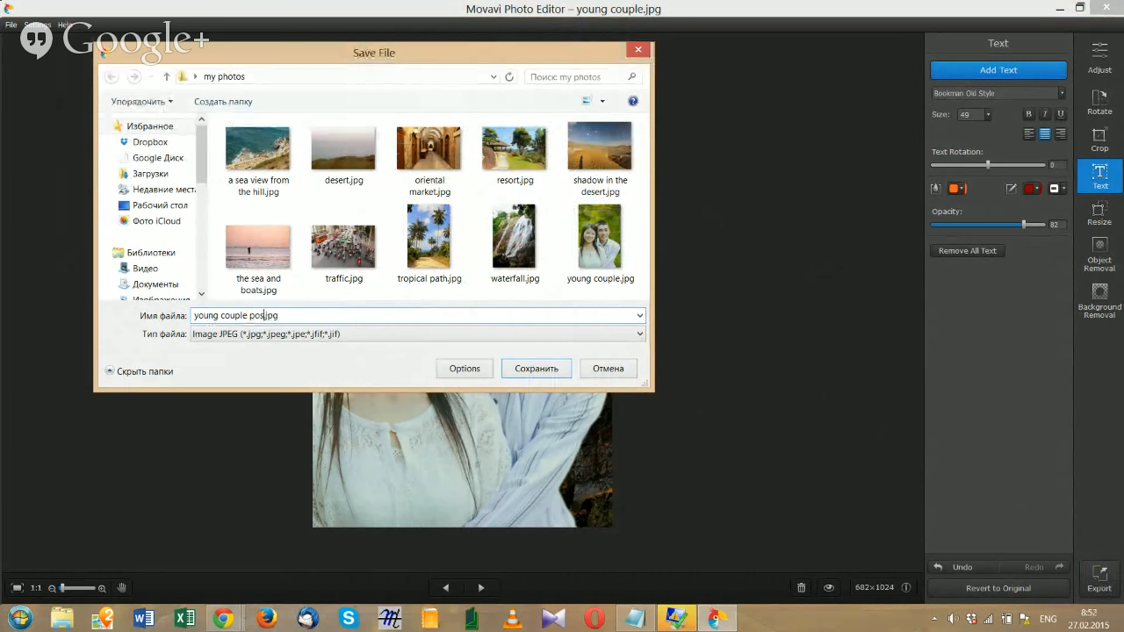
{"action": "type", "text": "card"}
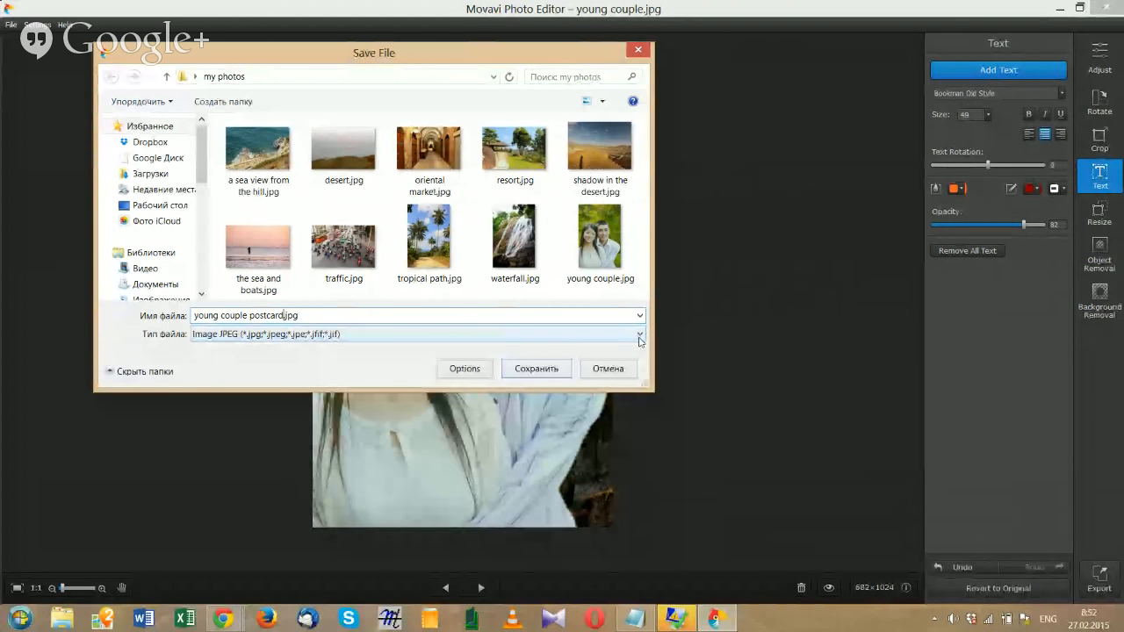
{"action": "left_click", "coordinate": [516, 335]}
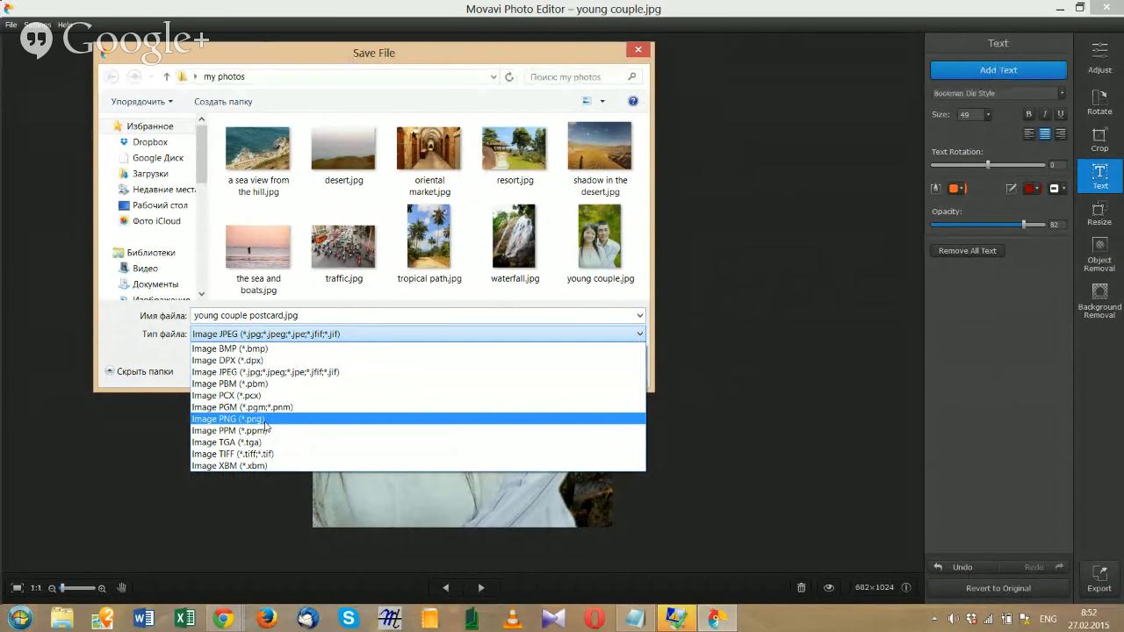
{"action": "left_click", "coordinate": [284, 374]}
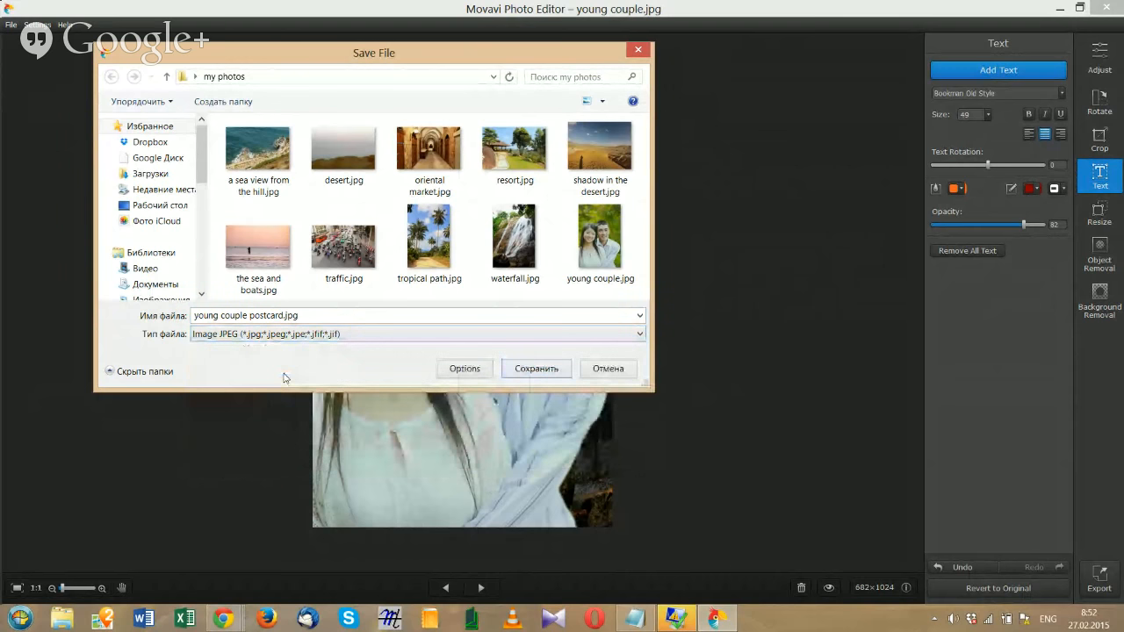
Step: Set the JPEG quality to 100% in the export options and save the postcard file
{"action": "left_click", "coordinate": [469, 370]}
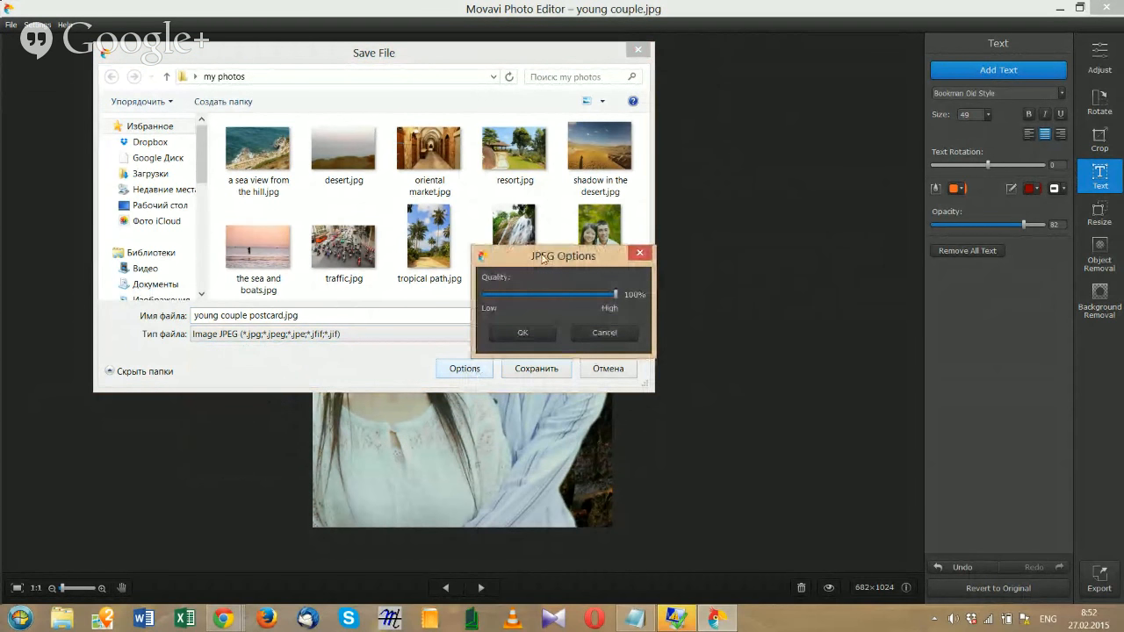
{"action": "left_click_drag", "start_coordinate": [543, 259], "coordinate": [583, 246]}
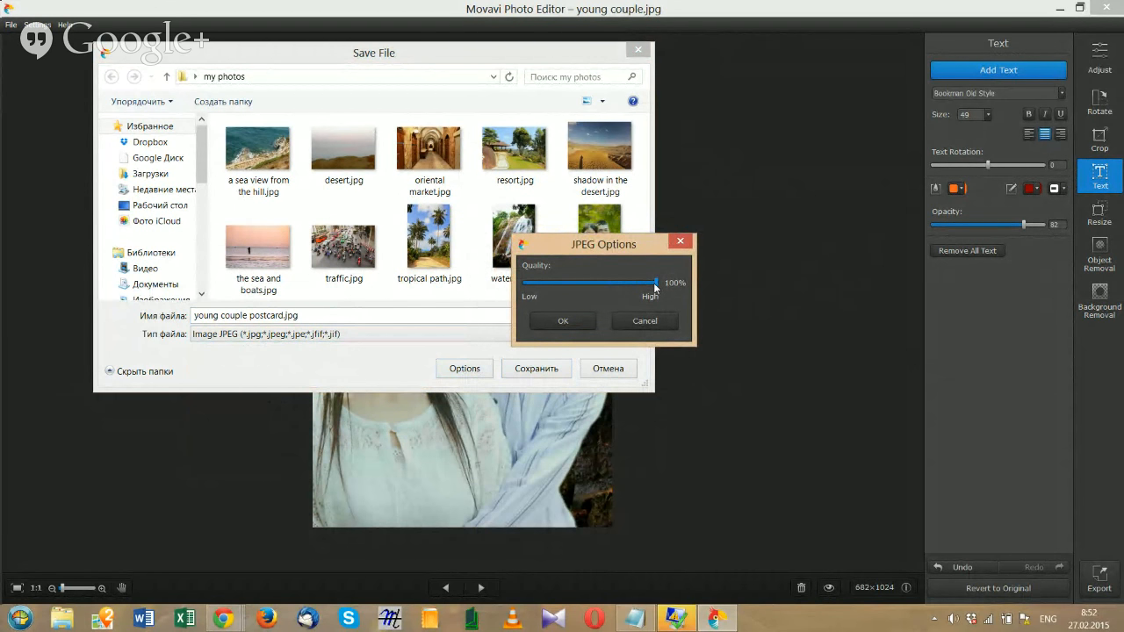
{"action": "left_click_drag", "start_coordinate": [647, 283], "coordinate": [655, 286]}
{"action": "left_click_drag", "start_coordinate": [654, 283], "coordinate": [683, 300]}
{"action": "left_click", "coordinate": [584, 319]}
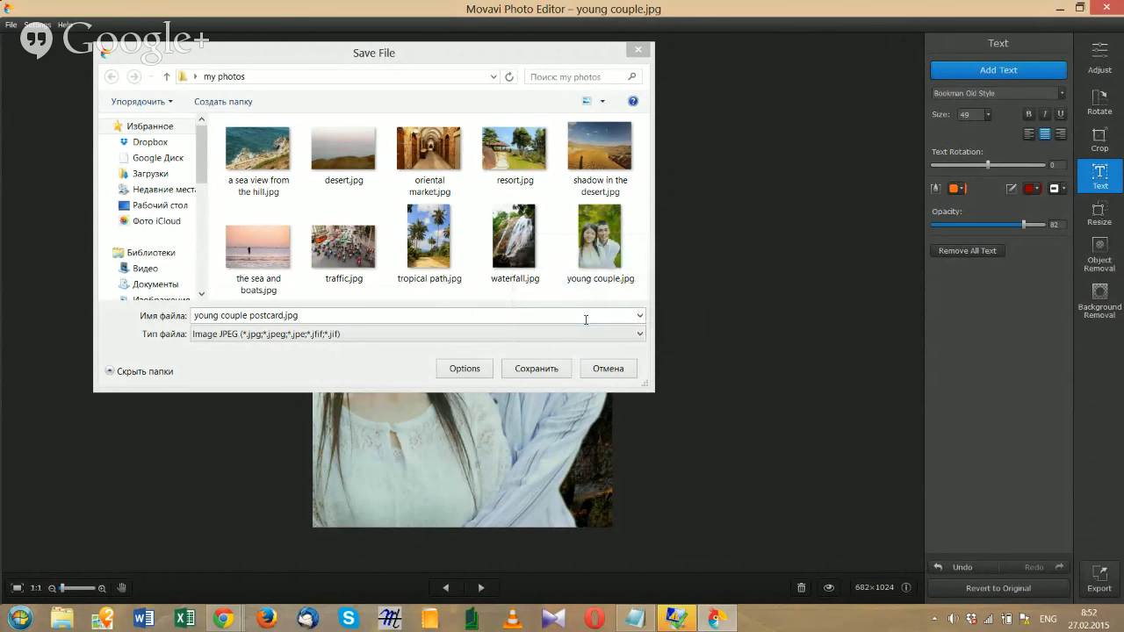
{"action": "left_click", "coordinate": [562, 368]}
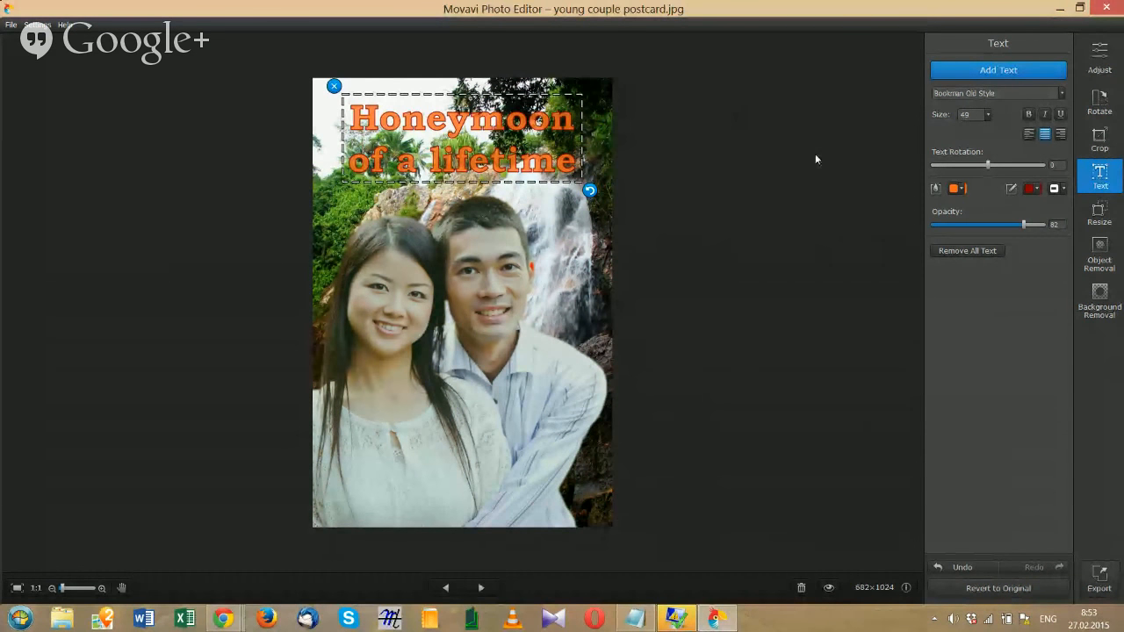
Step: Switch to Object Removal, dismiss its erasing hint, and browse to the photo "the sea and boats.jpg"
{"action": "left_click", "coordinate": [1101, 263]}
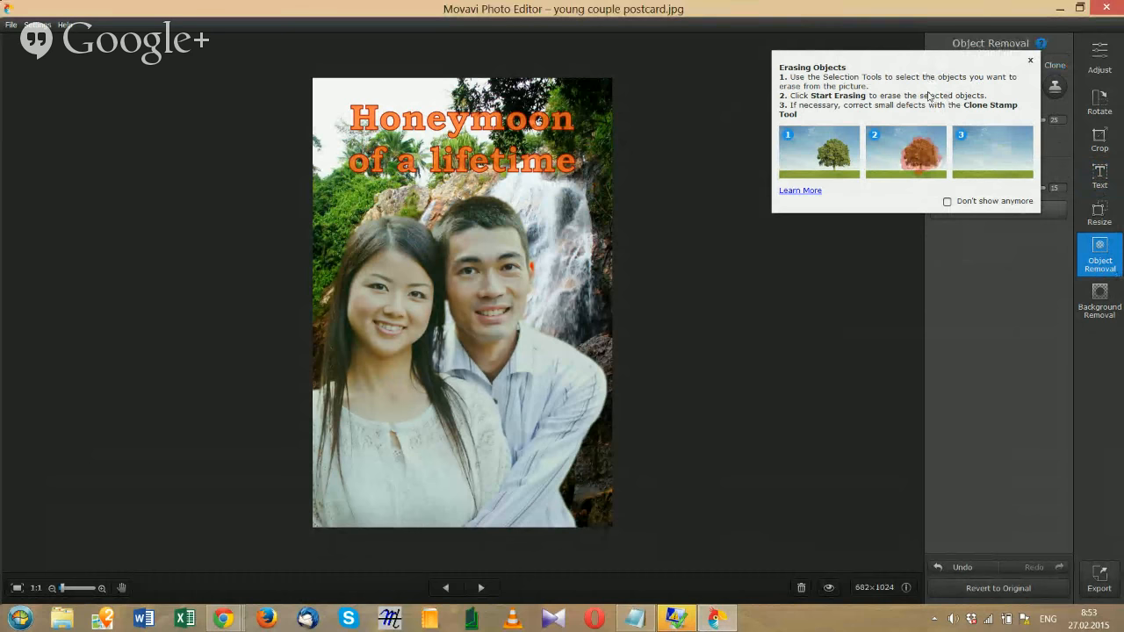
{"action": "left_click", "coordinate": [1030, 63]}
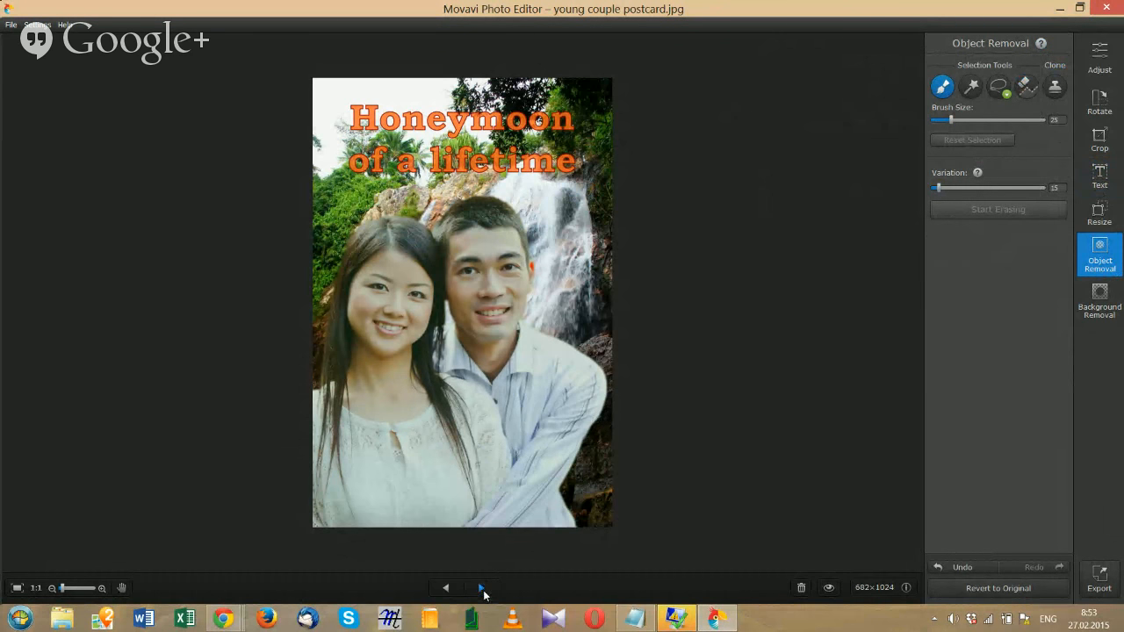
{"action": "left_click", "coordinate": [481, 587]}
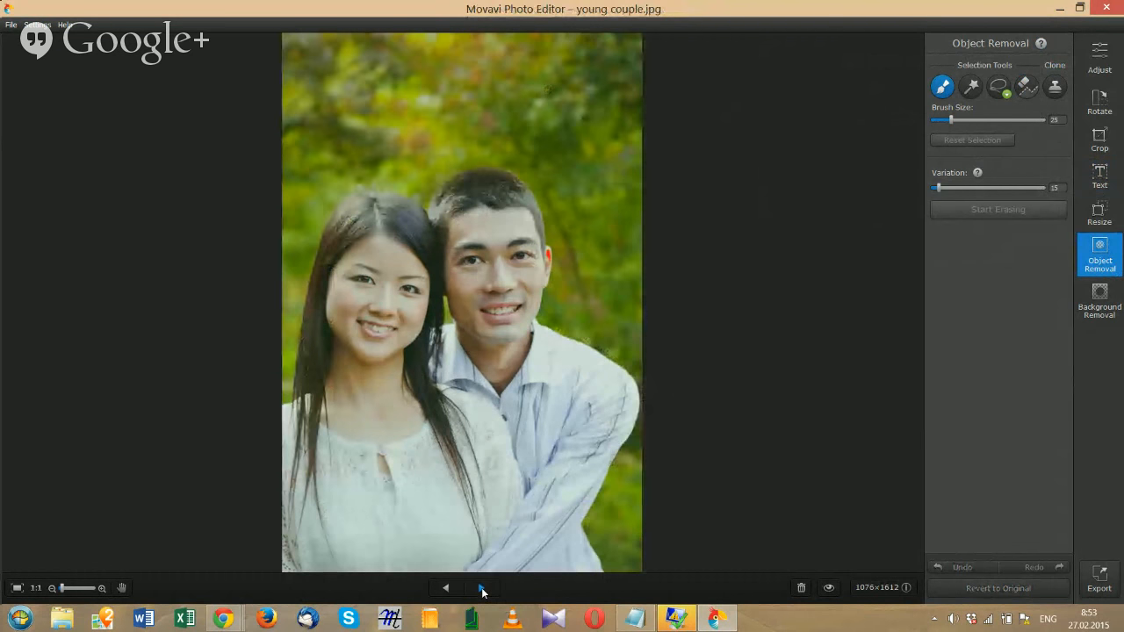
{"action": "left_click", "coordinate": [482, 587]}
{"action": "left_click", "coordinate": [481, 588]}
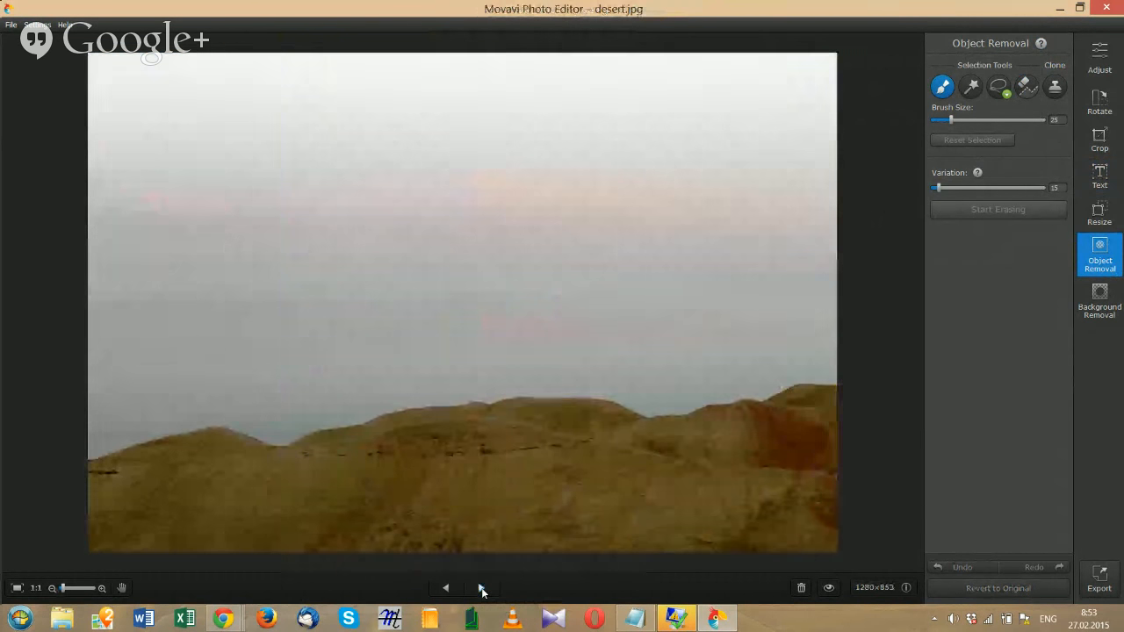
{"action": "left_click", "coordinate": [481, 587]}
{"action": "left_click", "coordinate": [482, 587]}
{"action": "left_click", "coordinate": [481, 587]}
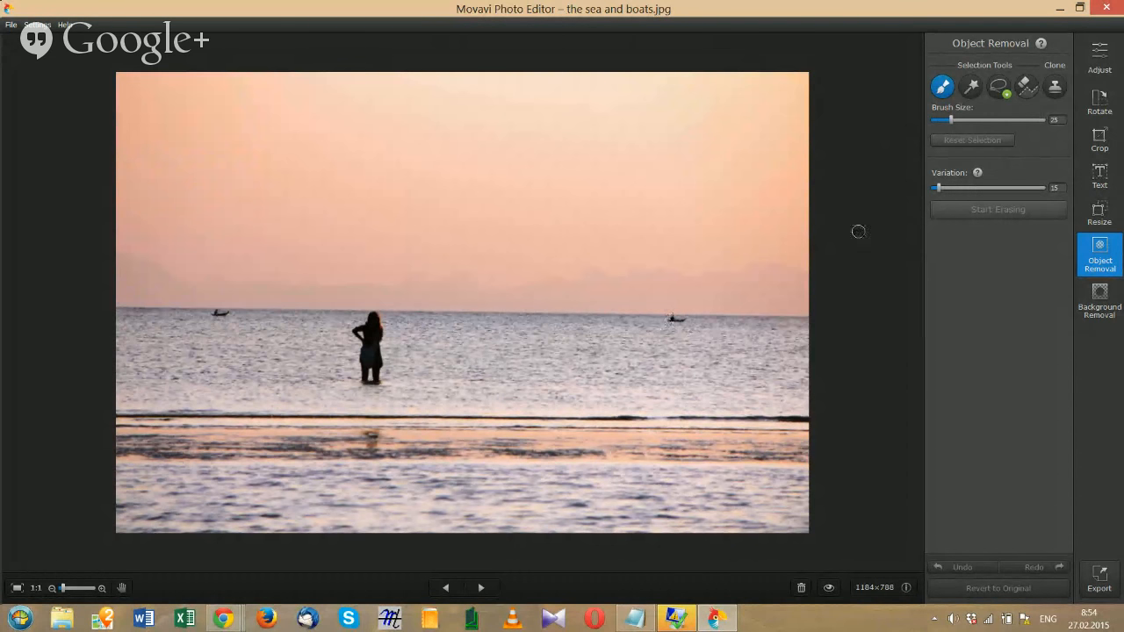
Step: Reduce the selection brush size to 14 and paint over the boat on the horizon in the photo's right half
{"action": "left_click", "coordinate": [949, 120]}
{"action": "left_click_drag", "start_coordinate": [946, 117], "coordinate": [940, 121]}
{"action": "left_click_drag", "start_coordinate": [937, 121], "coordinate": [934, 122]}
{"action": "left_click", "coordinate": [670, 318]}
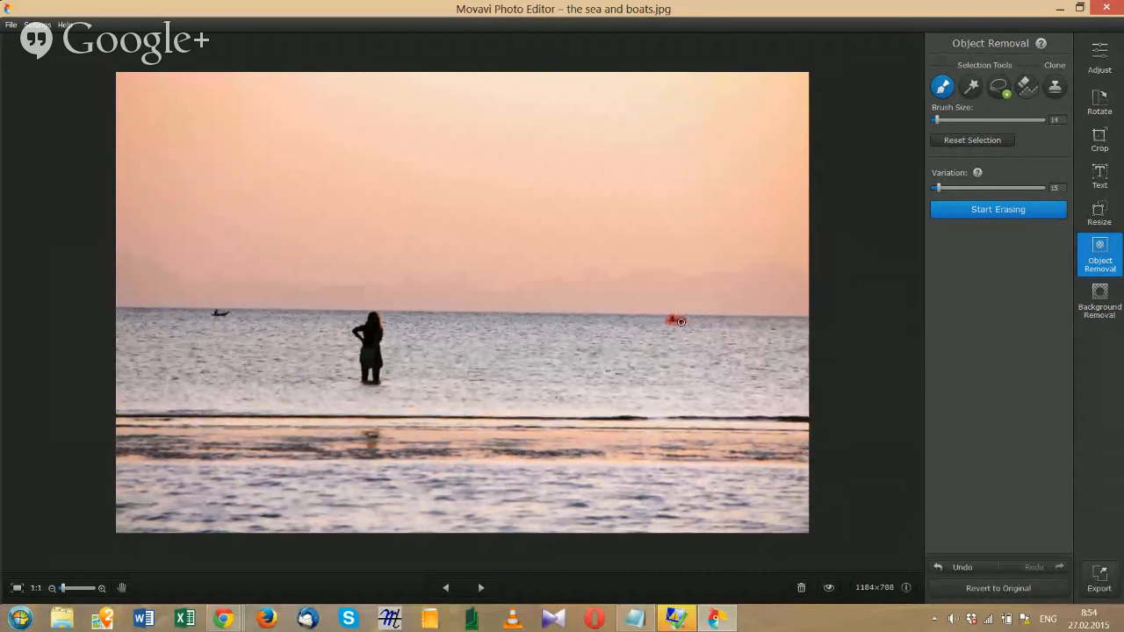
{"action": "left_click_drag", "start_coordinate": [669, 323], "coordinate": [673, 318]}
Step: Trim the excess selection above the right-hand boat, touch up its marking with the brush, and erase the boat
{"action": "left_click", "coordinate": [1023, 88]}
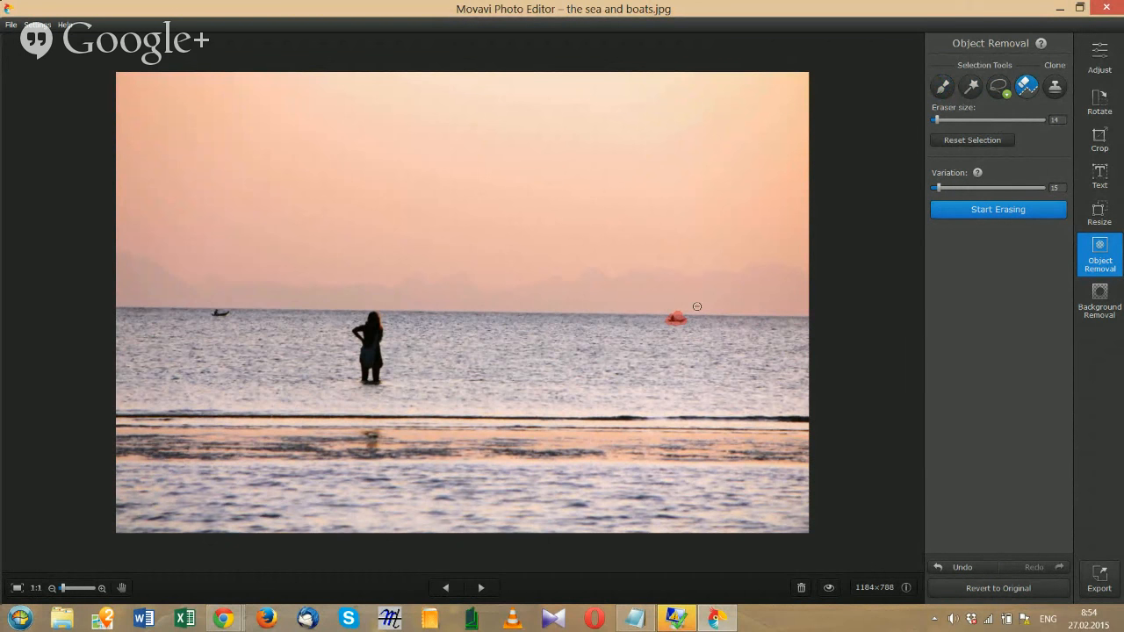
{"action": "left_click_drag", "start_coordinate": [691, 309], "coordinate": [668, 313]}
{"action": "left_click", "coordinate": [943, 86]}
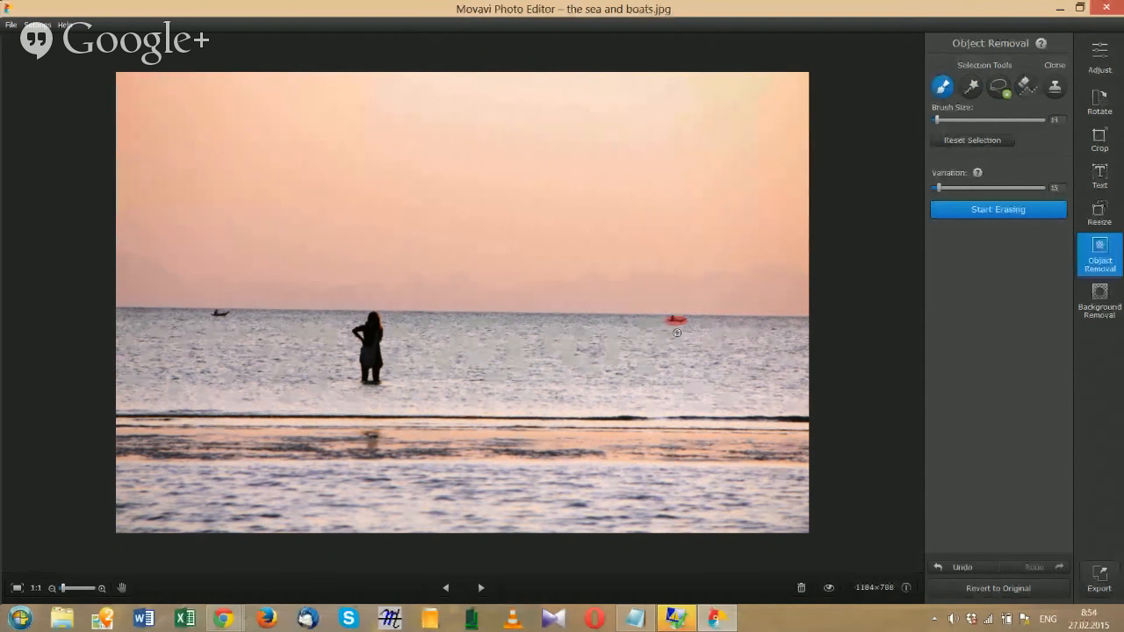
{"action": "left_click_drag", "start_coordinate": [670, 319], "coordinate": [682, 323]}
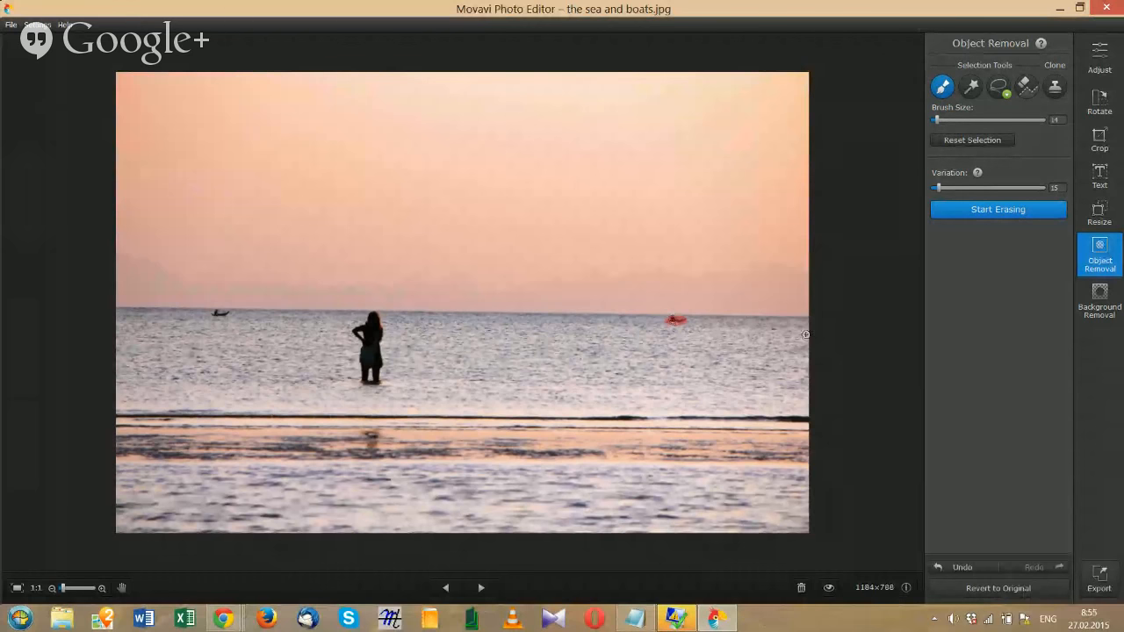
{"action": "left_click", "coordinate": [986, 210]}
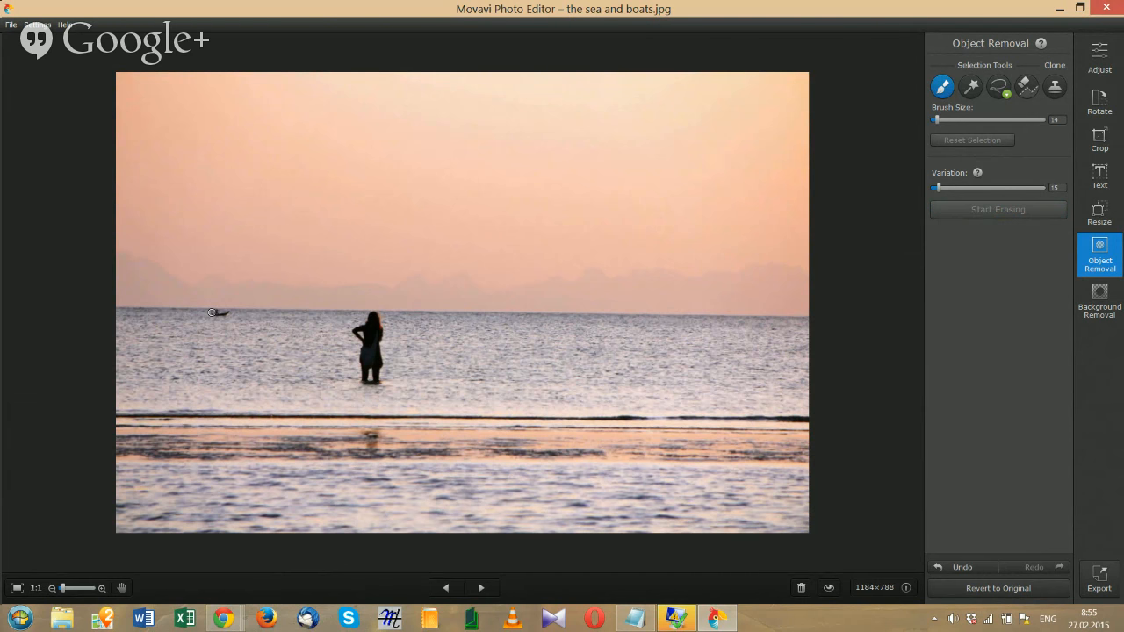
Step: Try erasing the boat in the photo's left half with a brush selection, and undo both the erasing and the selection
{"action": "mouse_move", "coordinate": [212, 313]}
{"action": "left_mouse_down"}
{"action": "mouse_move", "coordinate": [227, 314]}
{"action": "mouse_move", "coordinate": [211, 314]}
{"action": "left_mouse_up"}
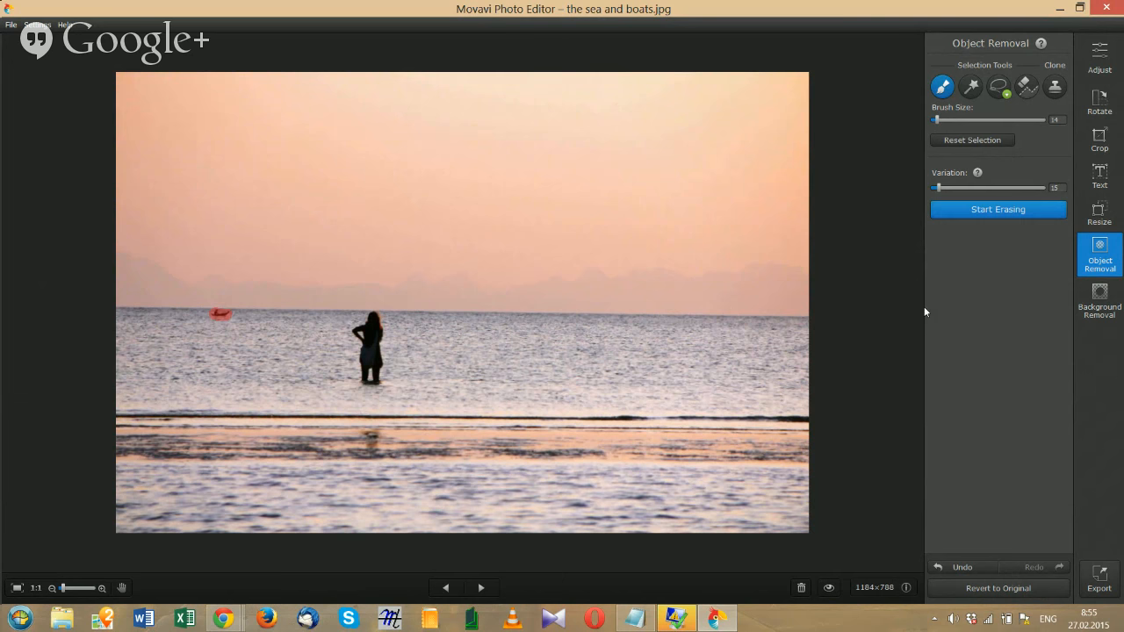
{"action": "left_click", "coordinate": [972, 214]}
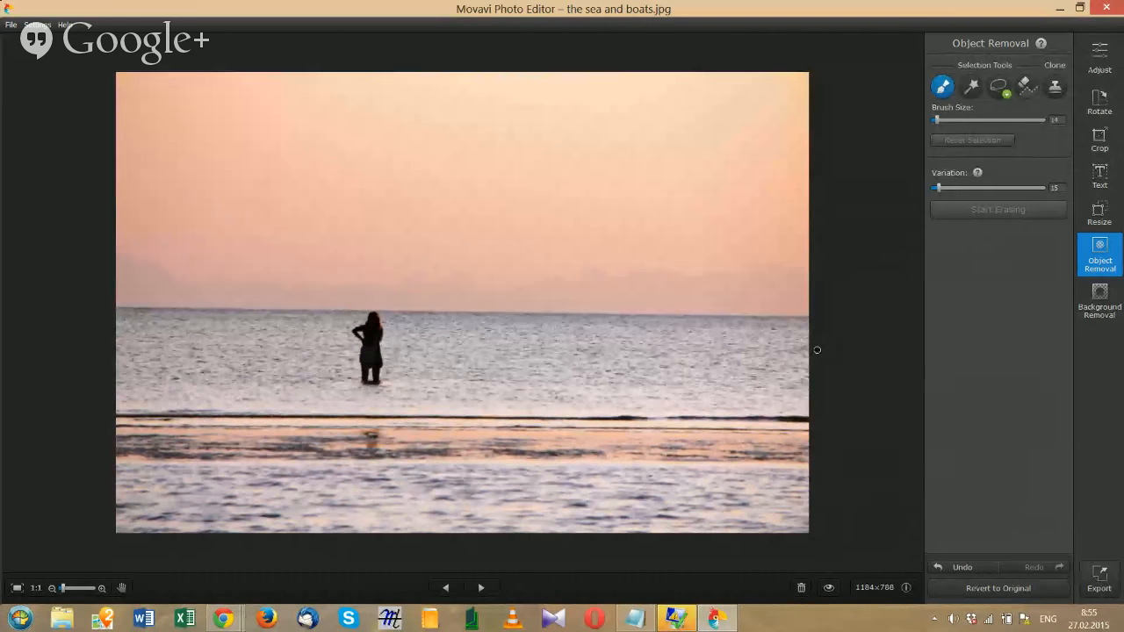
{"action": "left_click", "coordinate": [944, 569]}
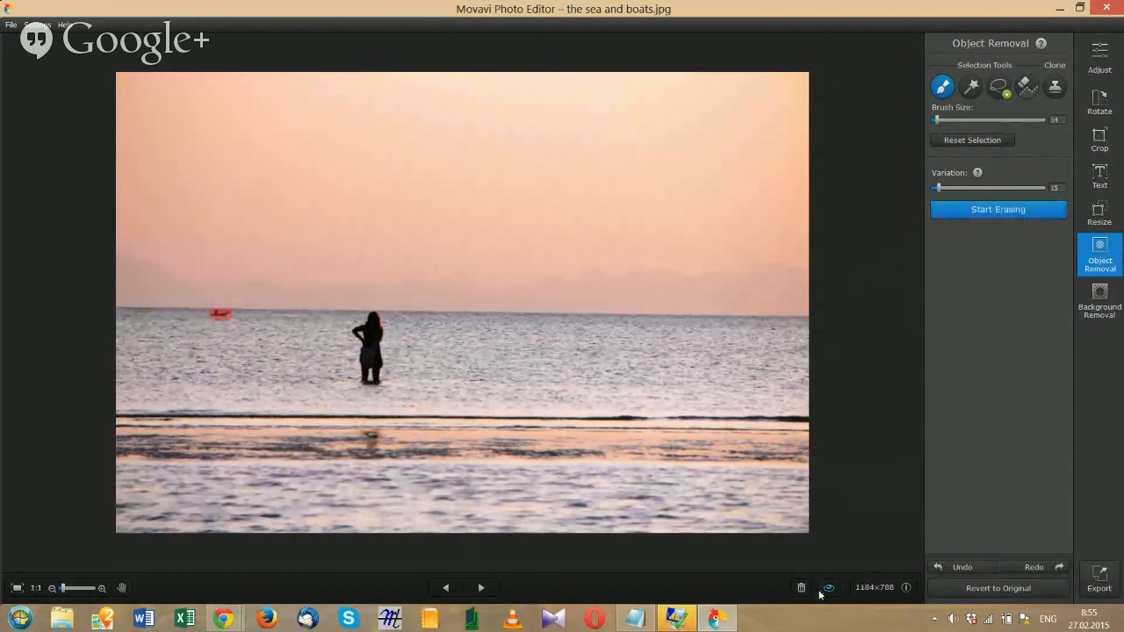
{"action": "left_click", "coordinate": [948, 568]}
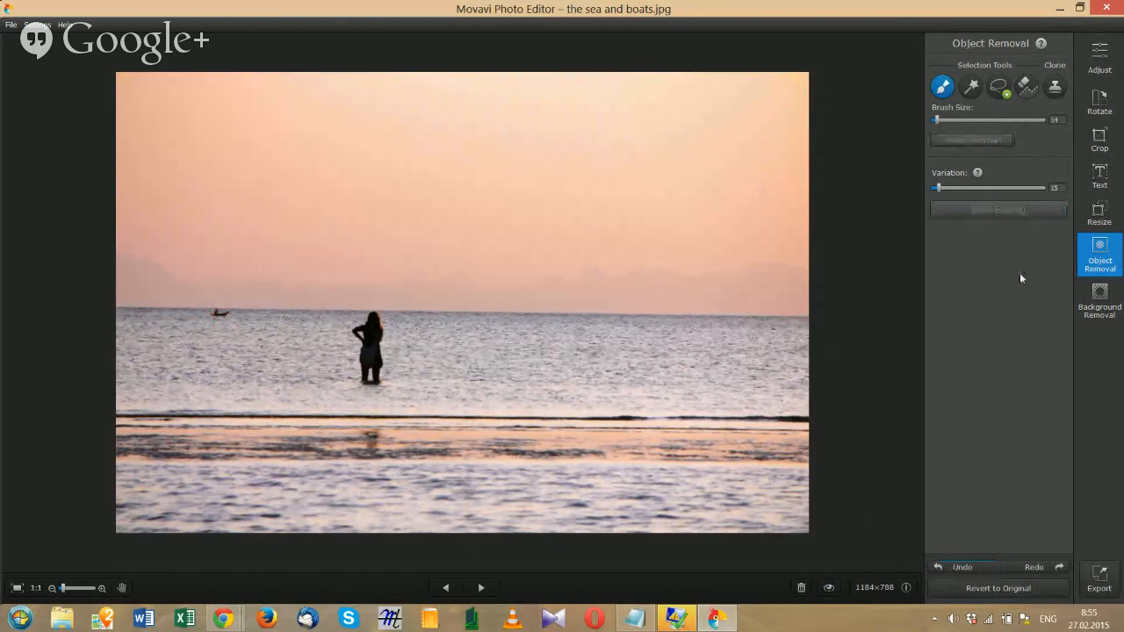
Step: Cover the boat in the photo's left half with nearby sea using the Clone Stamp
{"action": "left_click", "coordinate": [1056, 93]}
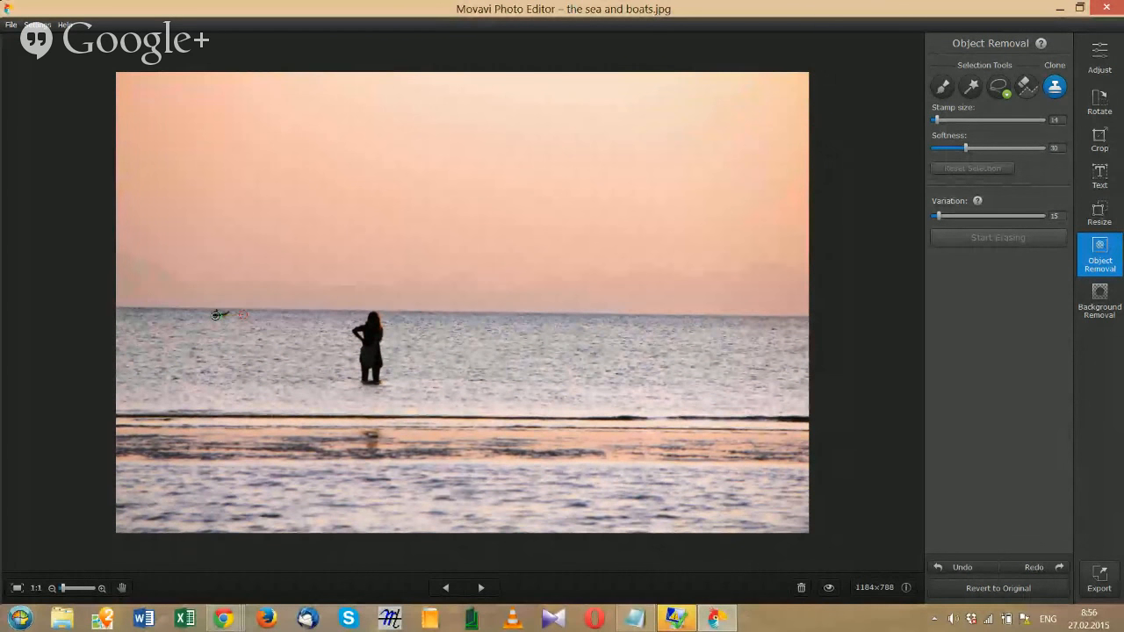
{"action": "left_click", "coordinate": [211, 313]}
{"action": "left_click", "coordinate": [238, 315]}
{"action": "left_click_drag", "start_coordinate": [239, 318], "coordinate": [252, 315]}
Step: Leave the boat photo without saving its changes and browse to "a sea view from the hill.jpg"
{"action": "left_click", "coordinate": [480, 590]}
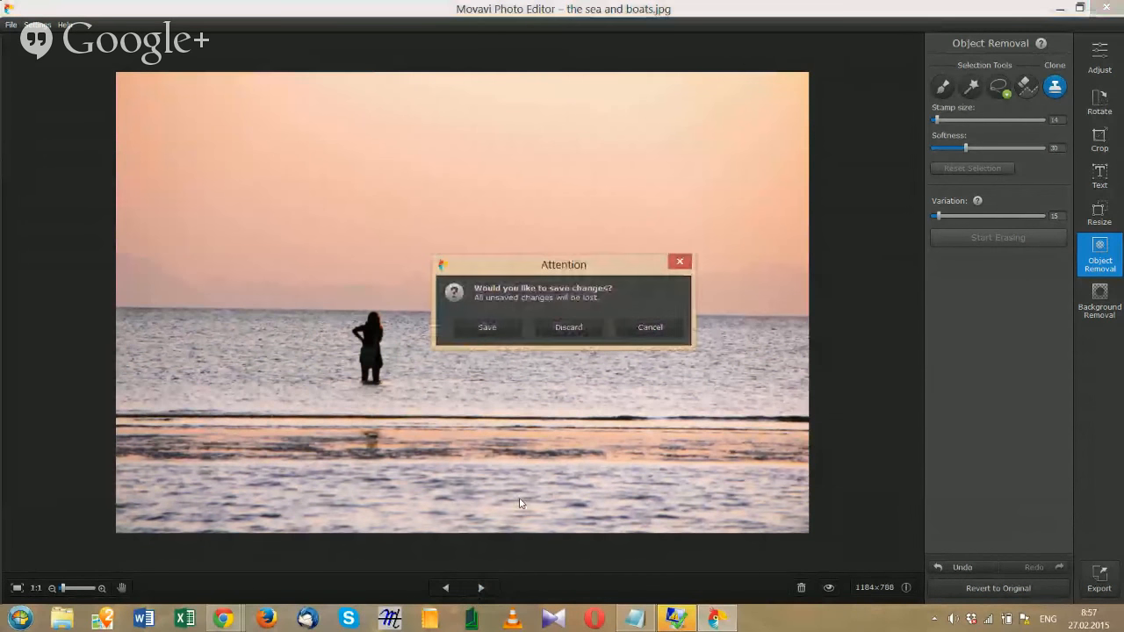
{"action": "left_click", "coordinate": [511, 330]}
{"action": "left_click", "coordinate": [549, 328]}
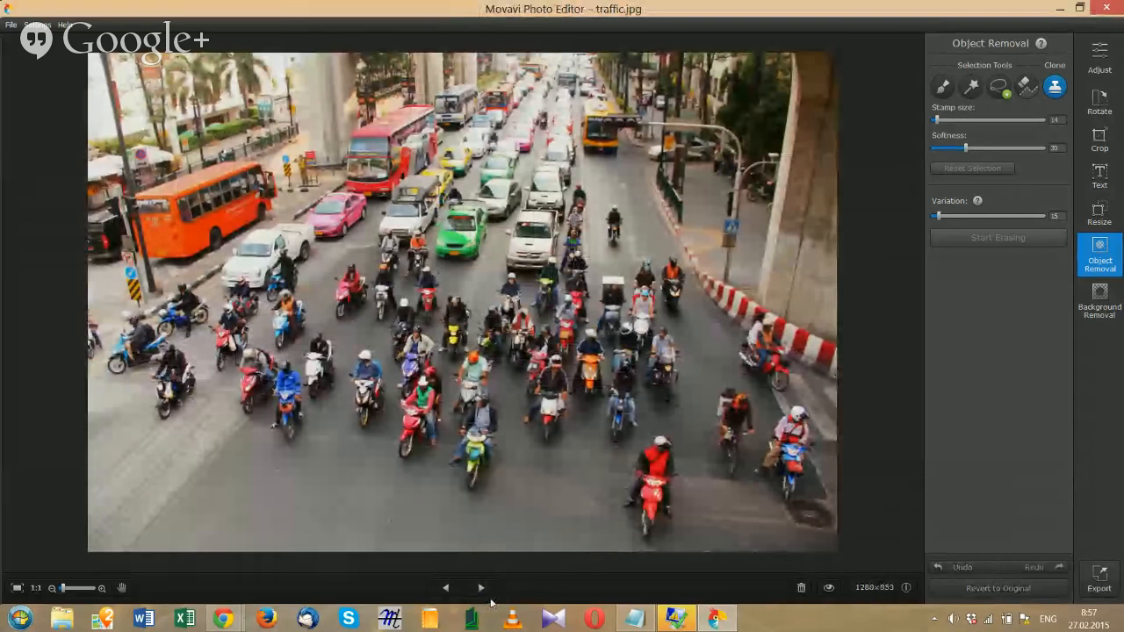
{"action": "left_click", "coordinate": [480, 589]}
{"action": "left_click", "coordinate": [484, 588]}
{"action": "left_click", "coordinate": [484, 588]}
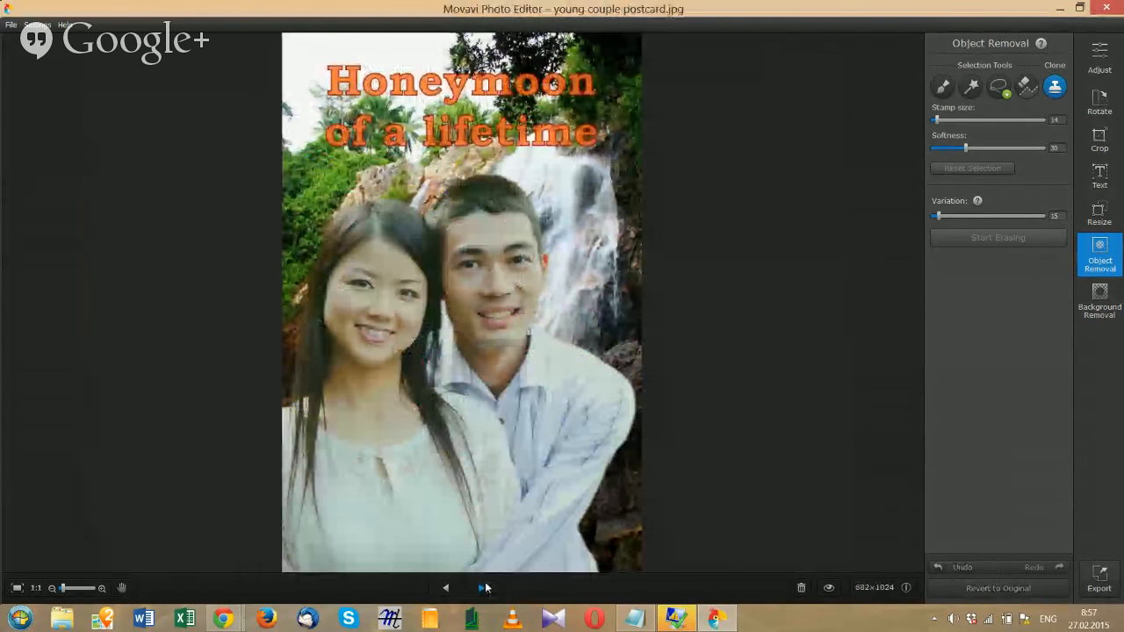
{"action": "left_click", "coordinate": [485, 586]}
{"action": "left_click", "coordinate": [484, 586]}
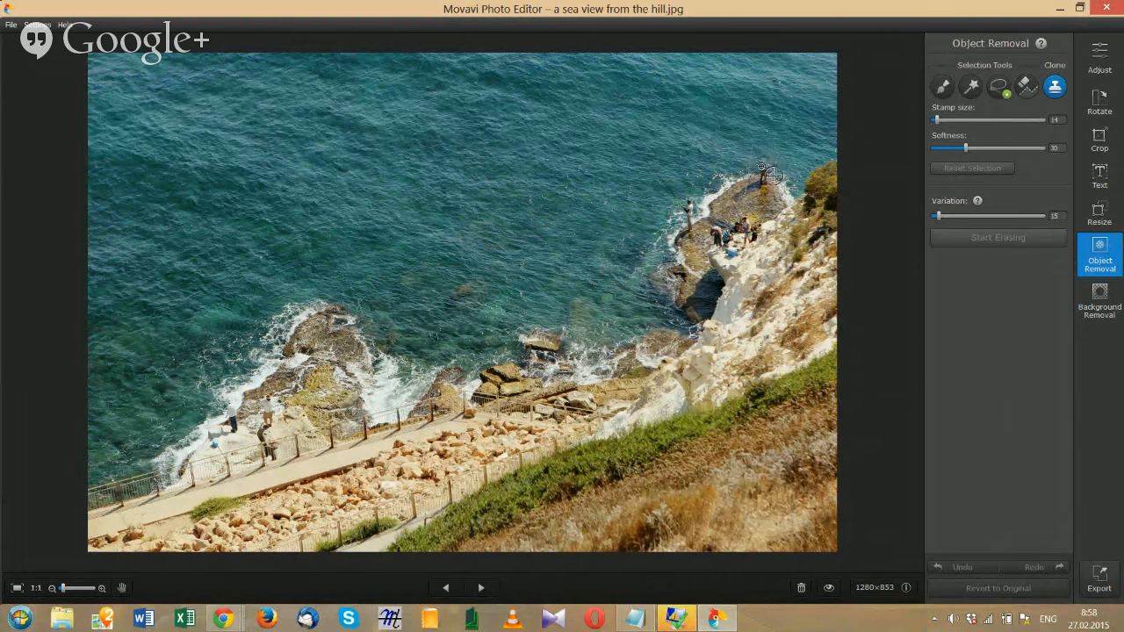
Step: Clone nearby sea over the person standing at the far tip of the rocky outcrop
{"action": "left_click", "coordinate": [773, 176]}
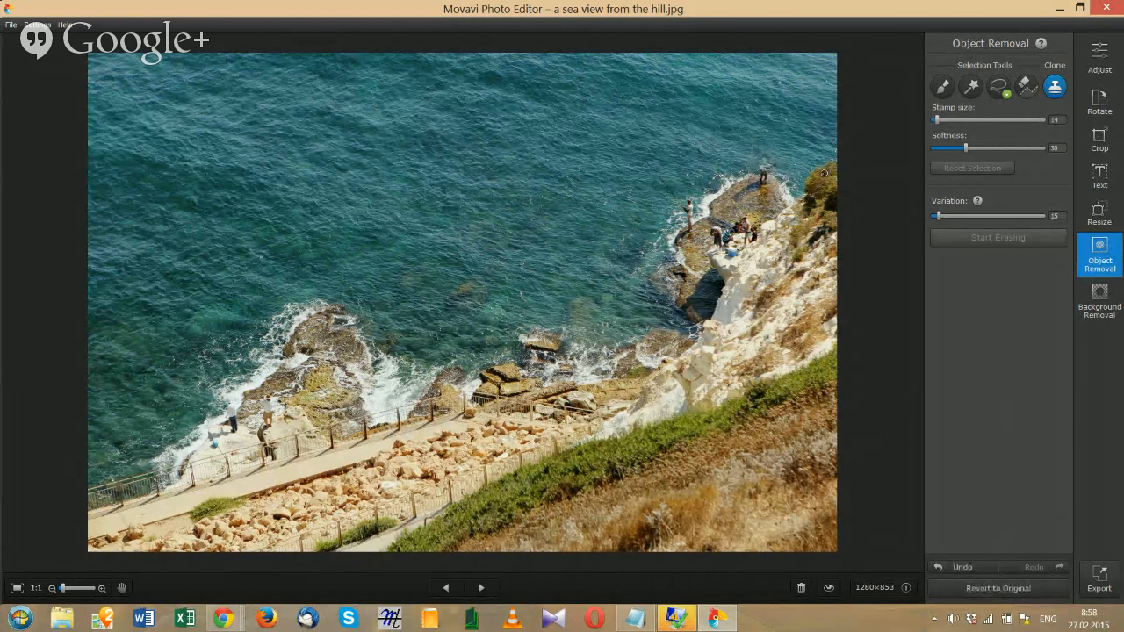
{"action": "left_click", "coordinate": [776, 164]}
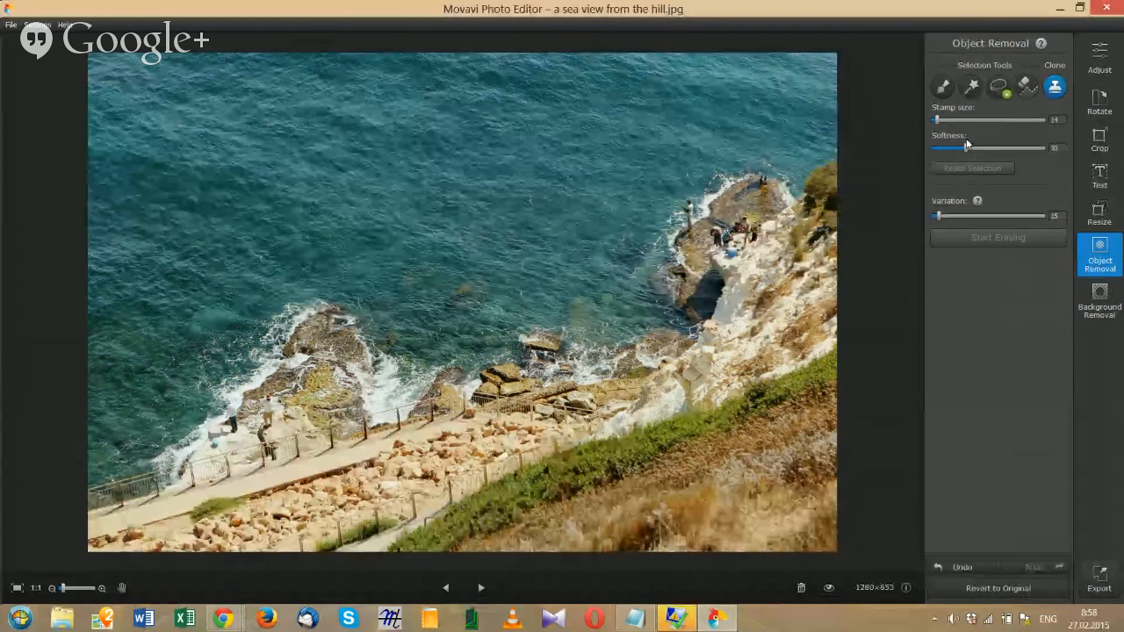
Step: Erase the dark remnants left on the far tip of the rocky outcrop using a brush selection
{"action": "left_click", "coordinate": [942, 85]}
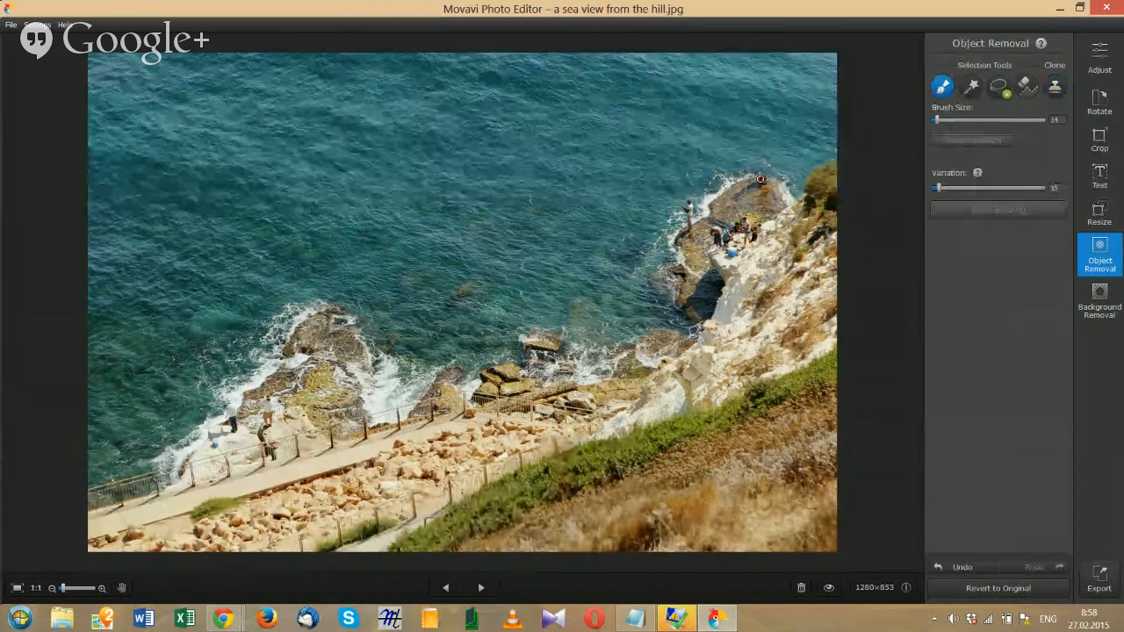
{"action": "mouse_move", "coordinate": [762, 182]}
{"action": "left_mouse_down"}
{"action": "mouse_move", "coordinate": [736, 194]}
{"action": "mouse_move", "coordinate": [754, 183]}
{"action": "left_mouse_up"}
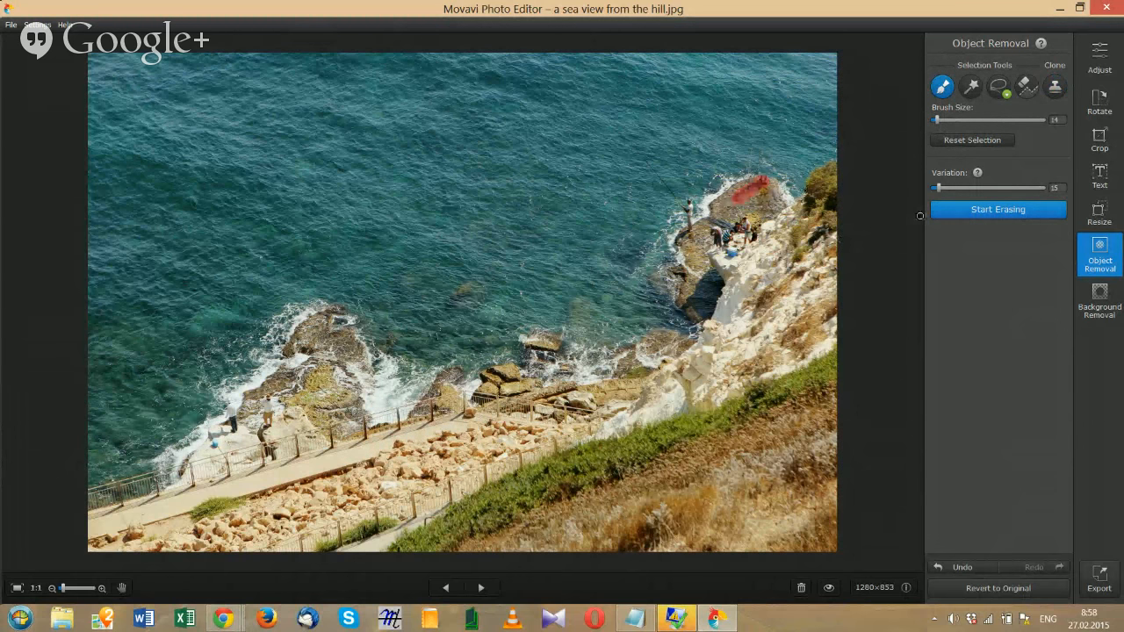
{"action": "left_click", "coordinate": [972, 213]}
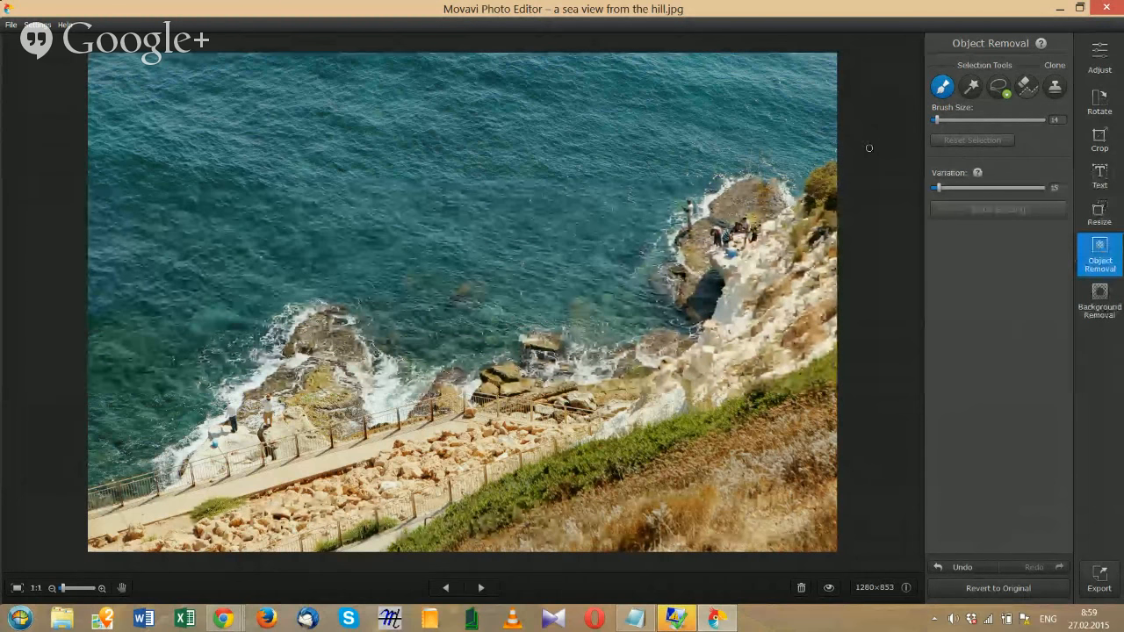
Step: Undo and redo the erasing at the outcrop's tip to compare it before and after, with the Clone Stamp active
{"action": "left_click", "coordinate": [1054, 86]}
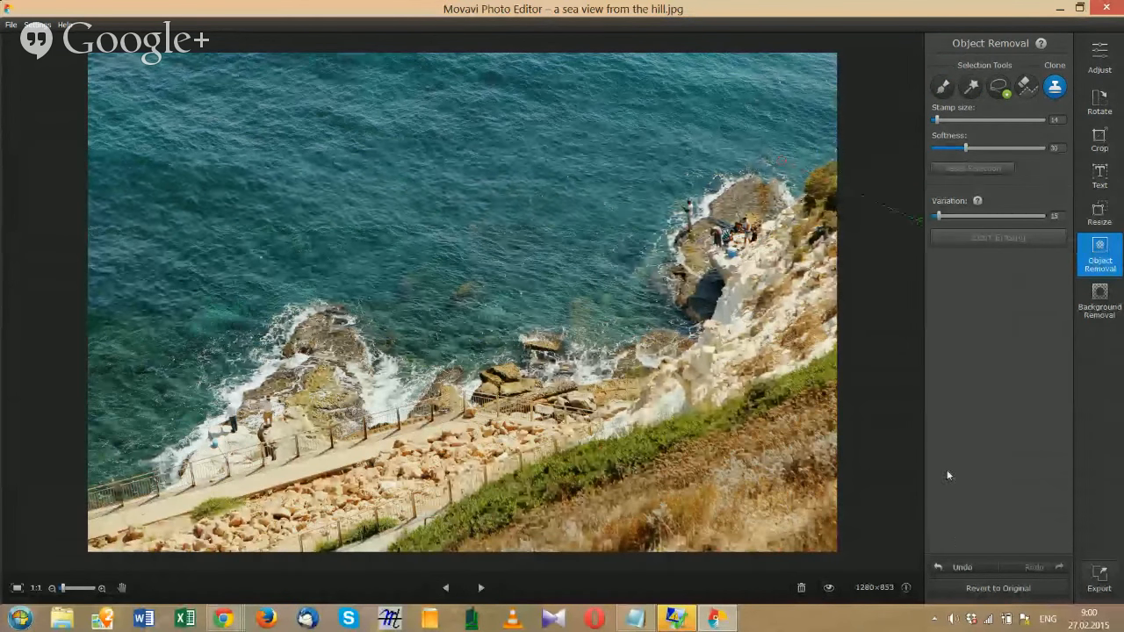
{"action": "left_click", "coordinate": [961, 566]}
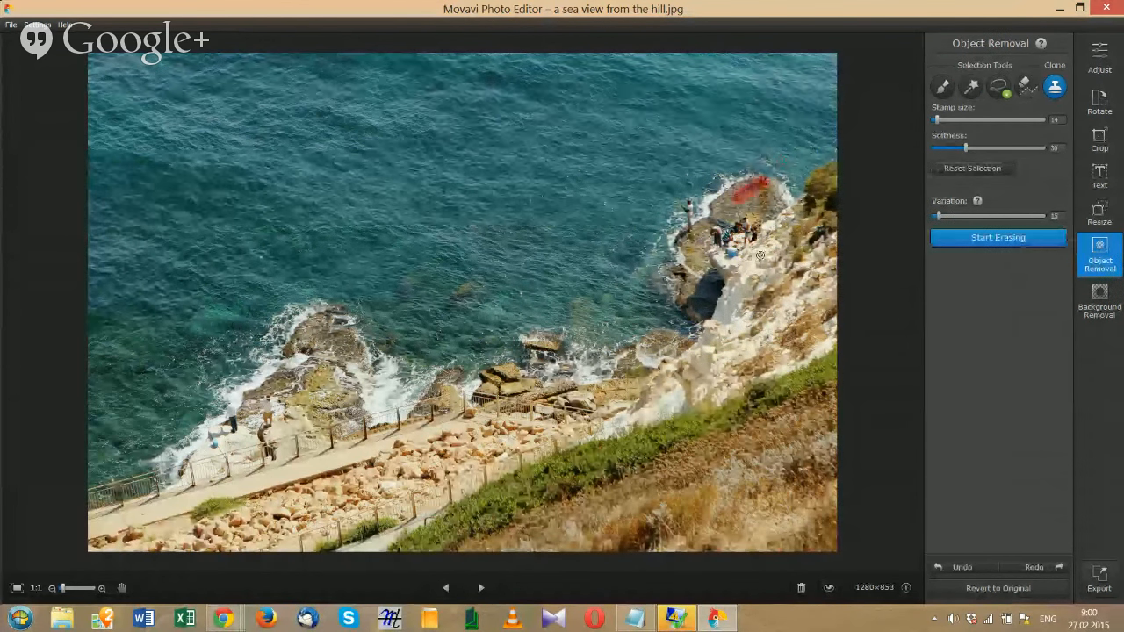
{"action": "left_click", "coordinate": [1032, 567]}
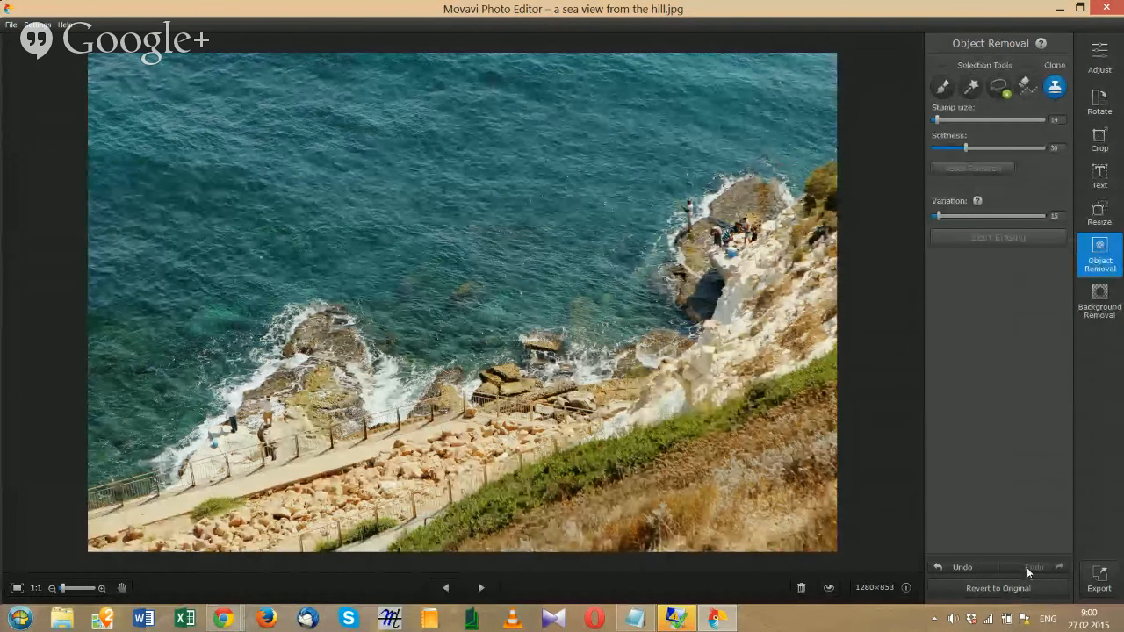
{"action": "left_click", "coordinate": [767, 190]}
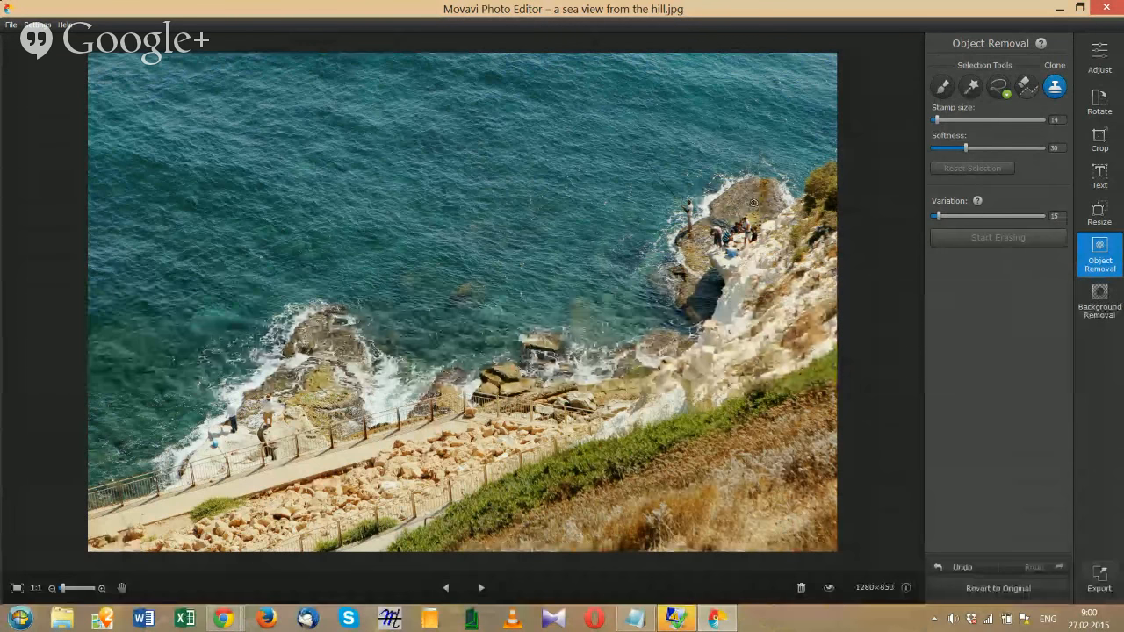
Step: Erase the group of people on the outcrop, and the lone person at its water's edge, using Lasso selections
{"action": "left_click", "coordinate": [1002, 88]}
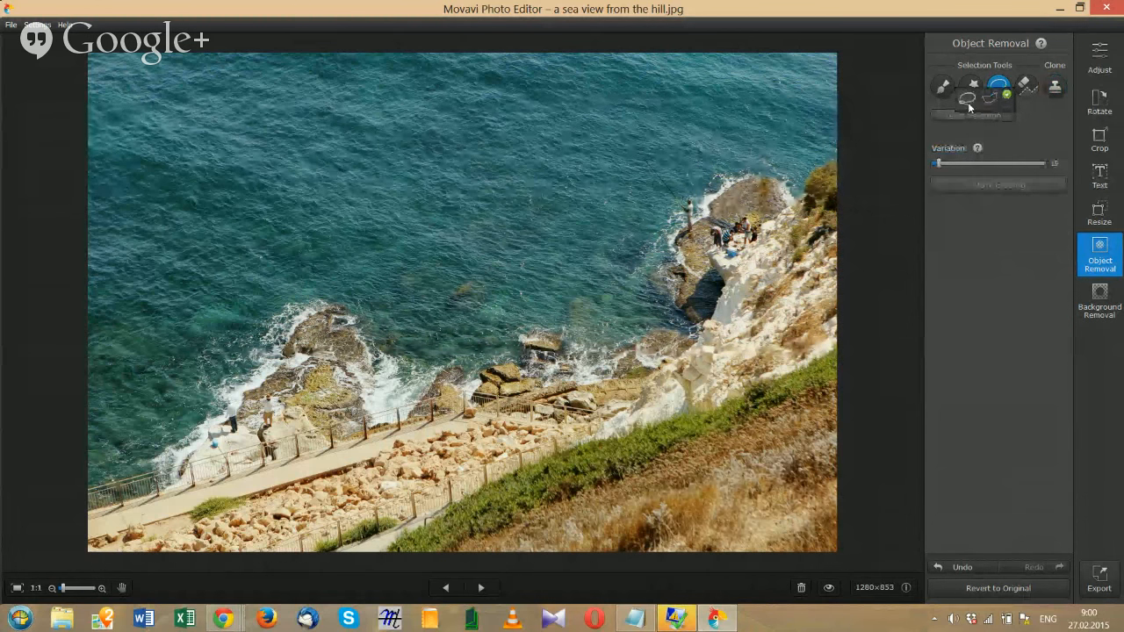
{"action": "left_click", "coordinate": [968, 102]}
{"action": "left_click_drag", "start_coordinate": [721, 230], "coordinate": [718, 244]}
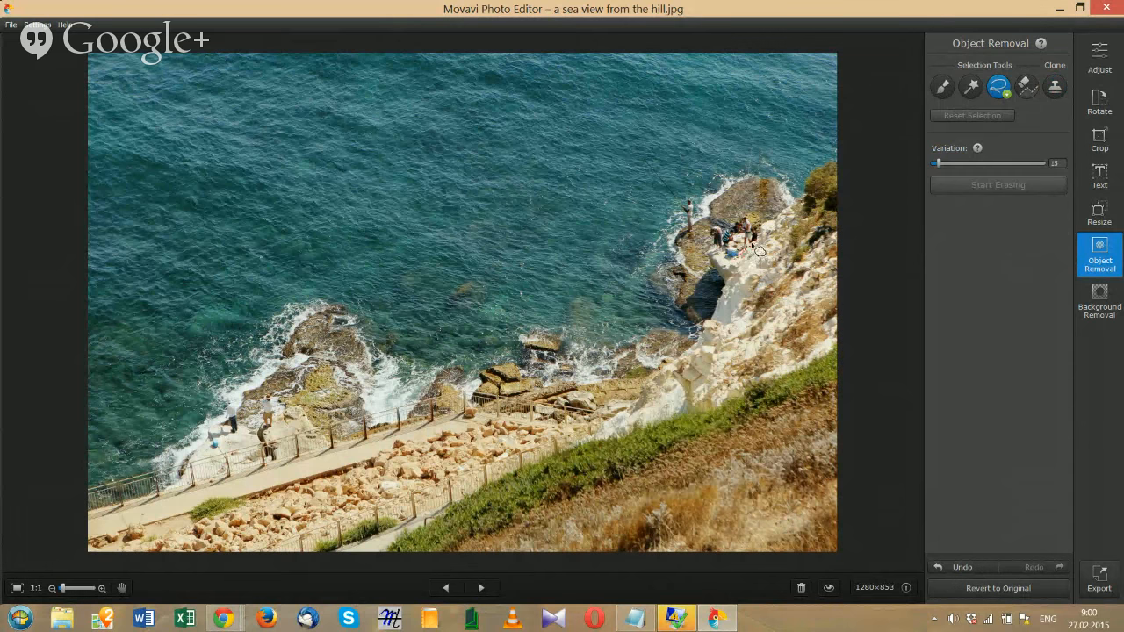
{"action": "mouse_move", "coordinate": [753, 245]}
{"action": "left_mouse_down"}
{"action": "mouse_move", "coordinate": [750, 217]}
{"action": "mouse_move", "coordinate": [707, 235]}
{"action": "mouse_move", "coordinate": [740, 268]}
{"action": "left_mouse_up"}
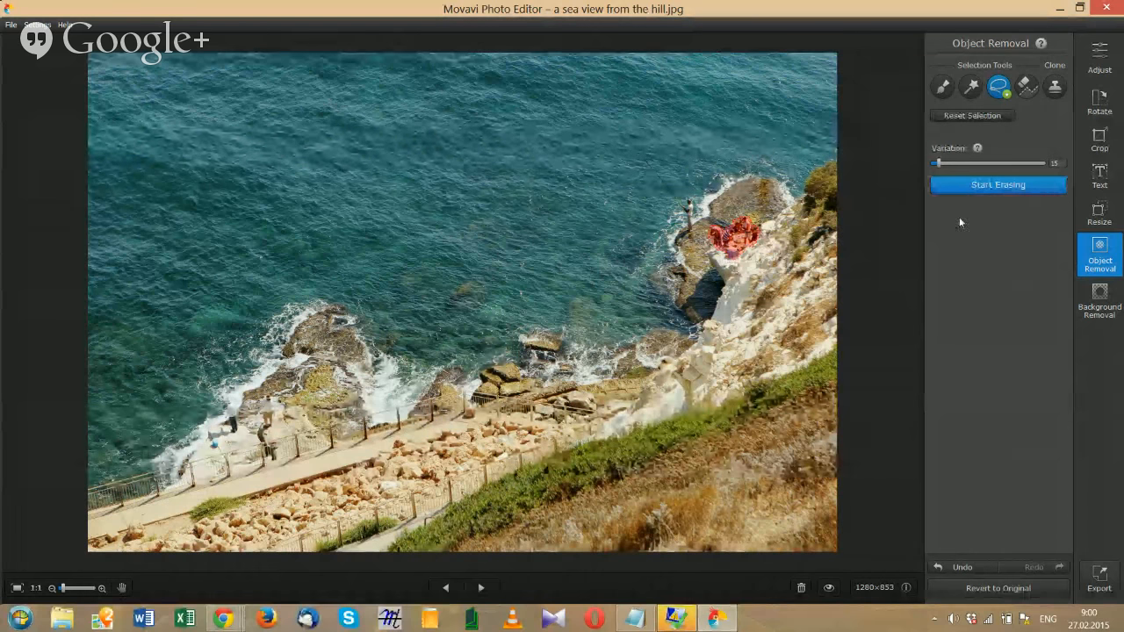
{"action": "left_click", "coordinate": [988, 185]}
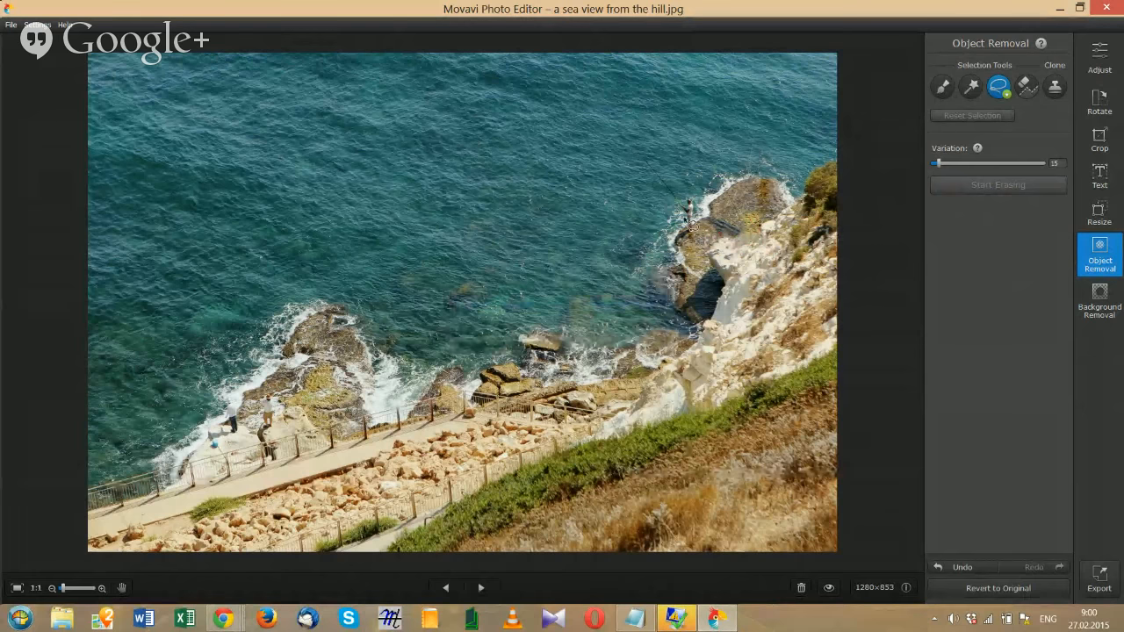
{"action": "mouse_move", "coordinate": [693, 216]}
{"action": "left_mouse_down"}
{"action": "mouse_move", "coordinate": [686, 200]}
{"action": "mouse_move", "coordinate": [690, 221]}
{"action": "left_mouse_up"}
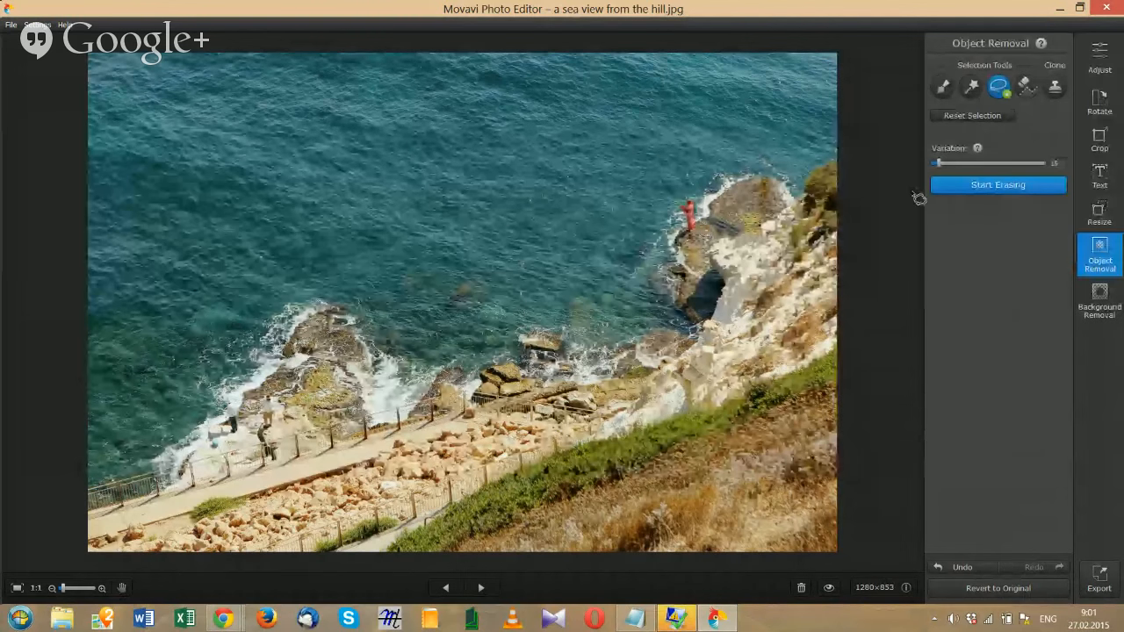
{"action": "left_click", "coordinate": [979, 184]}
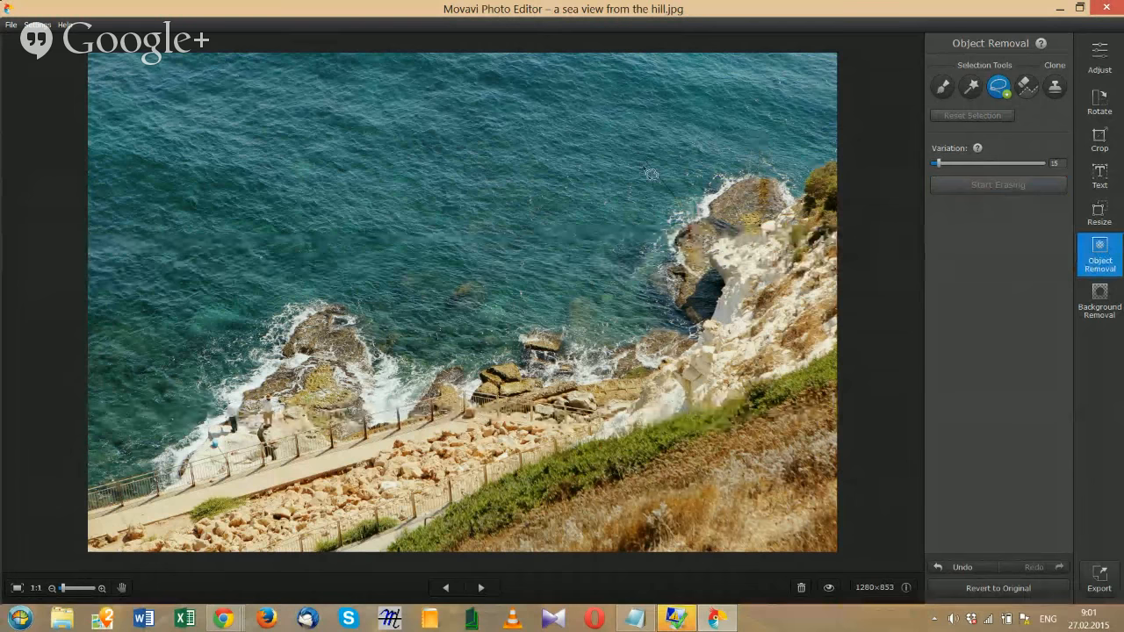
Step: Mark the cleaned spots on the outcrop with three pointing brush strokes, and erase the marked areas
{"action": "left_click", "coordinate": [939, 90]}
{"action": "left_click_drag", "start_coordinate": [754, 135], "coordinate": [745, 195]}
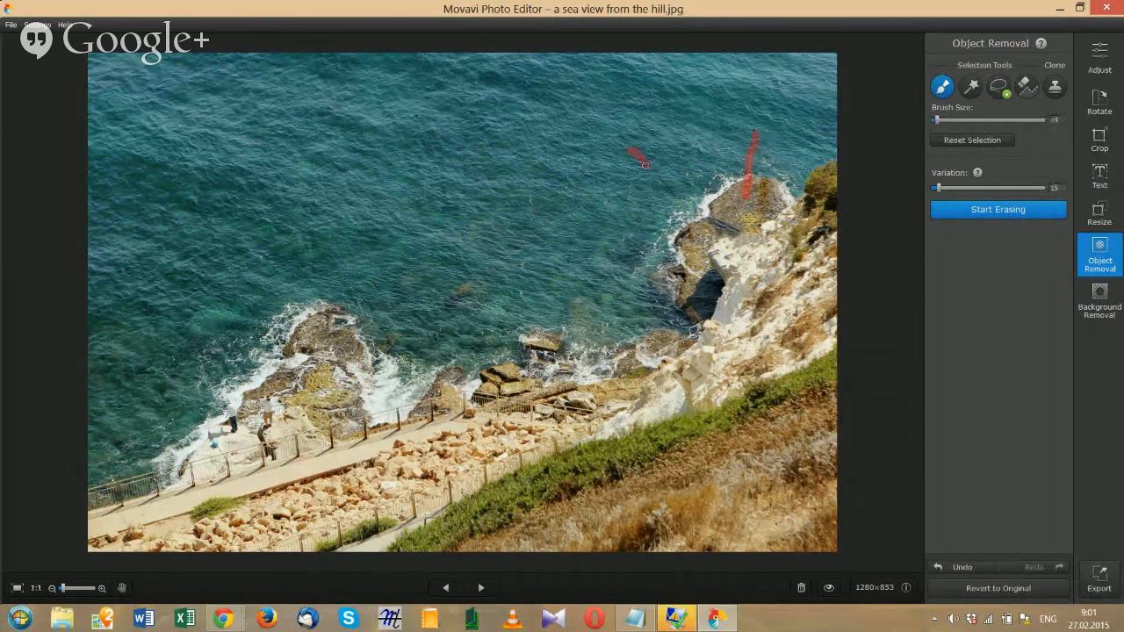
{"action": "left_click_drag", "start_coordinate": [716, 173], "coordinate": [740, 216]}
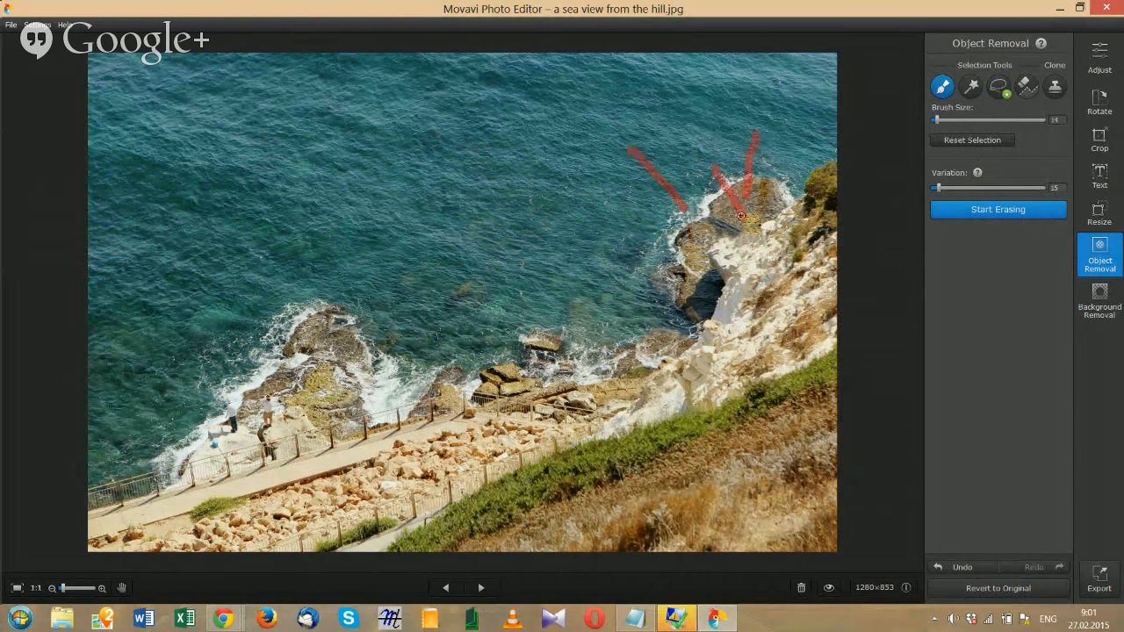
{"action": "left_click", "coordinate": [967, 210]}
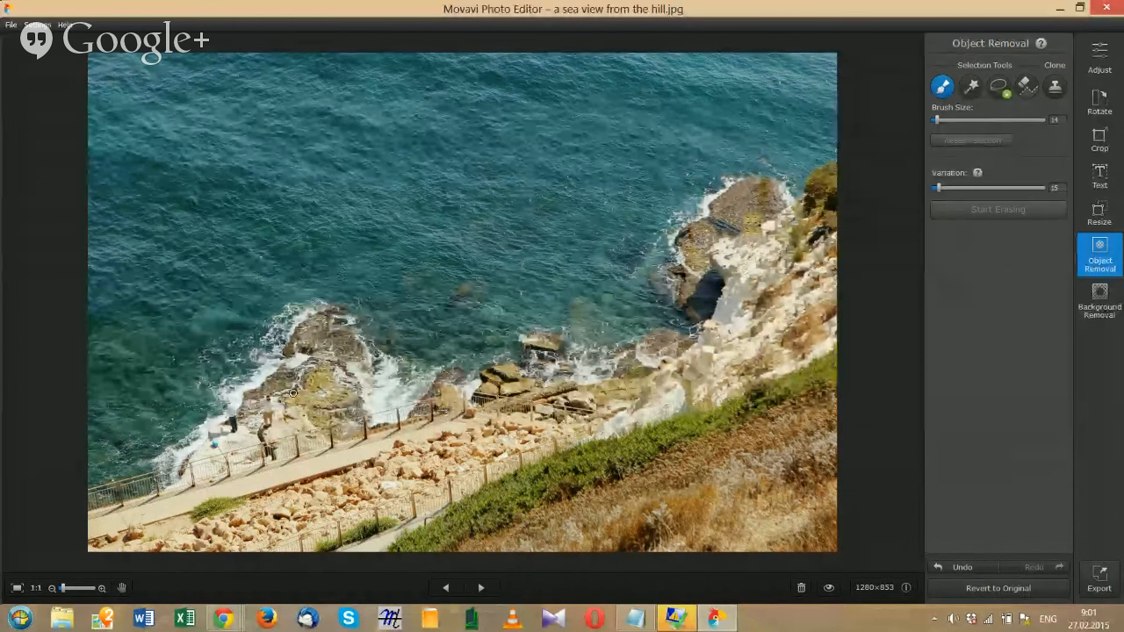
Step: Select the light-clothed person on the rocks beside the walkway with the Polygonal Lasso
{"action": "left_click", "coordinate": [1007, 97]}
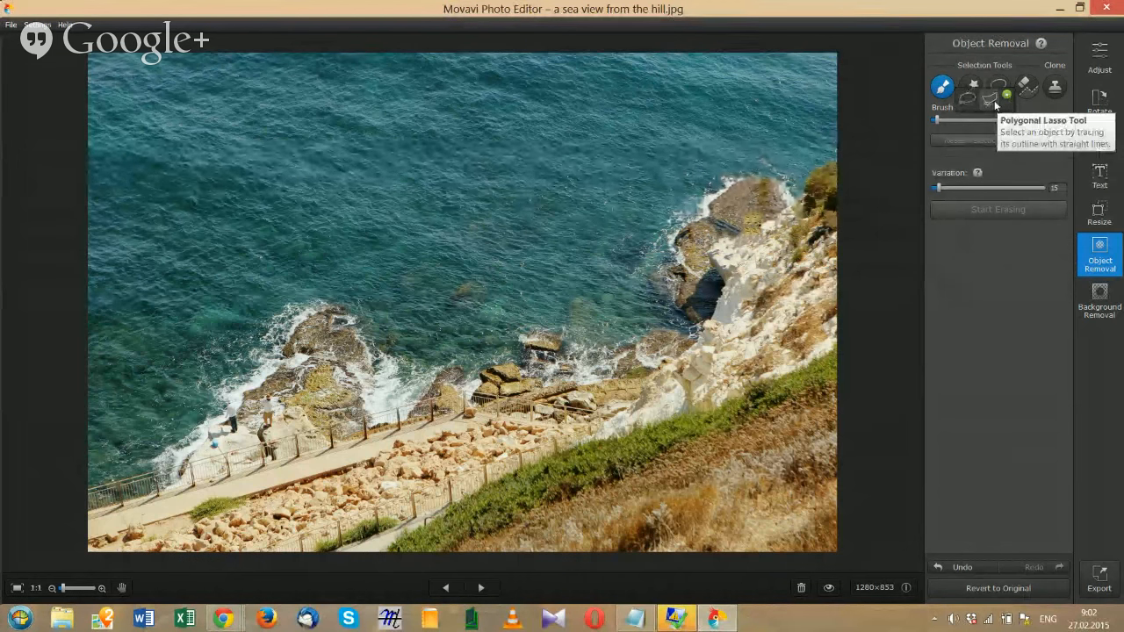
{"action": "left_click", "coordinate": [993, 102]}
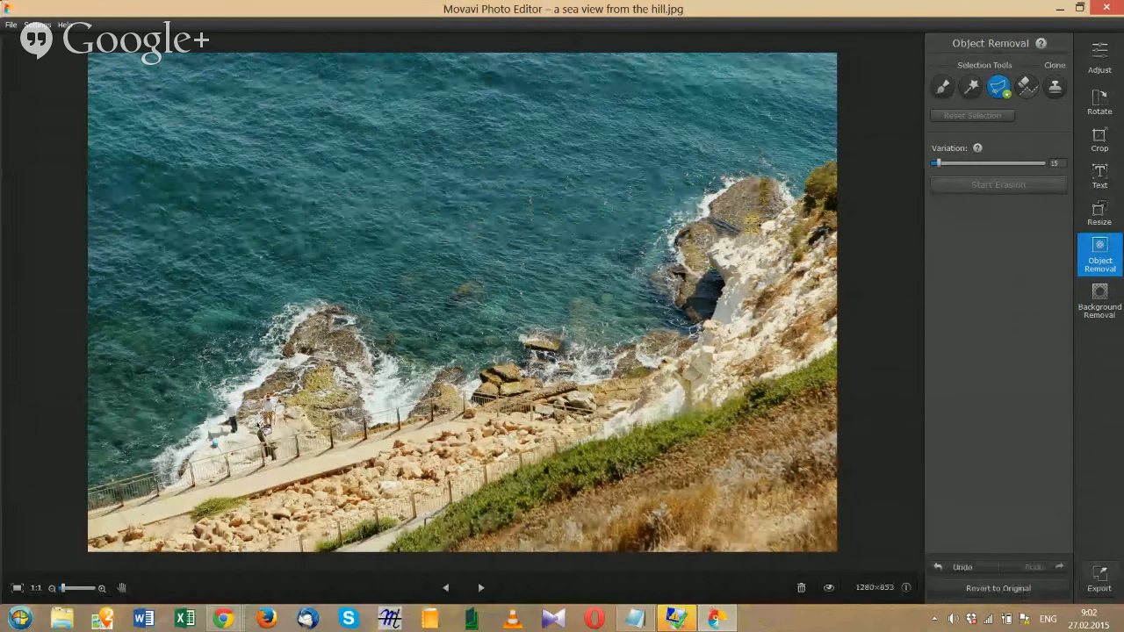
{"action": "left_click", "coordinate": [265, 426]}
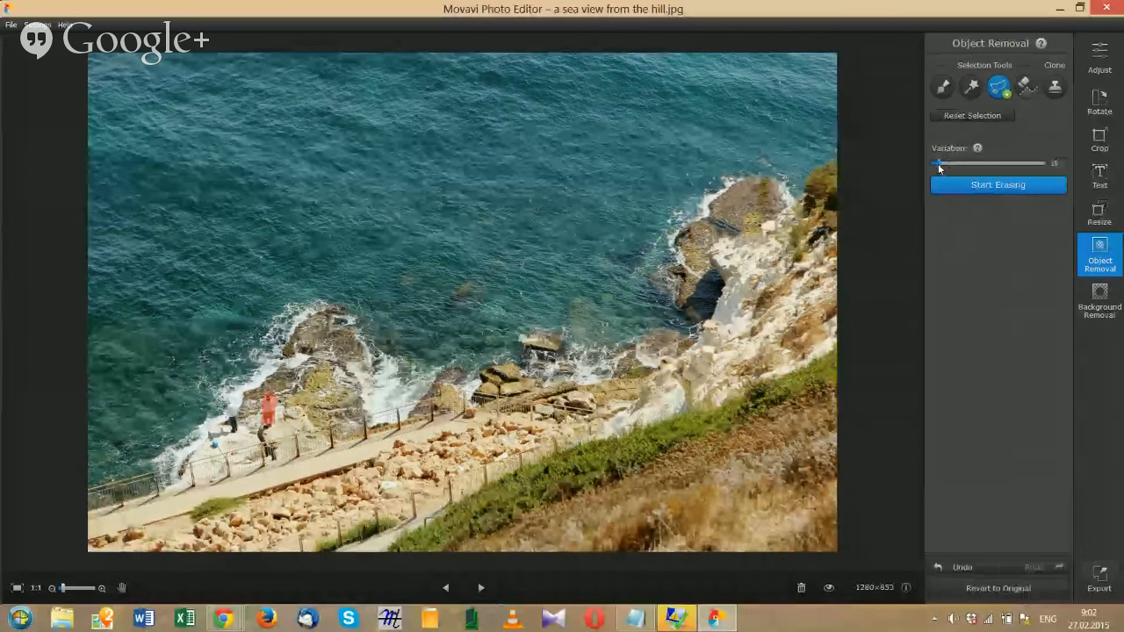
Step: Try erasing the selected light-clothed person with a much higher Variation, and undo the erasing
{"action": "left_click_drag", "start_coordinate": [938, 164], "coordinate": [980, 164]}
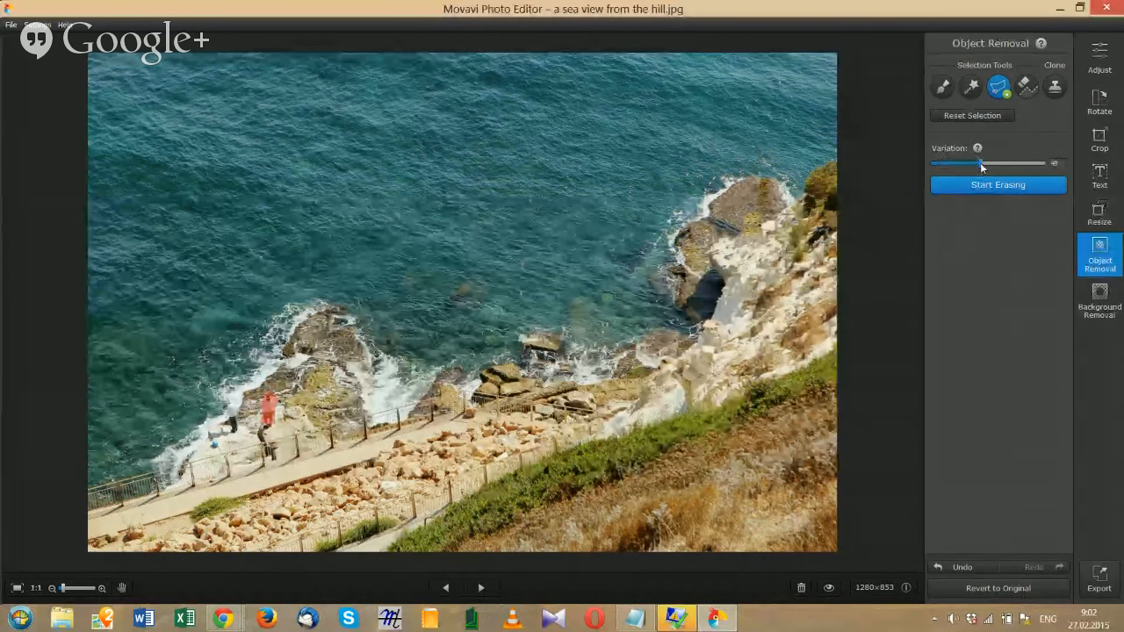
{"action": "left_click", "coordinate": [1013, 185]}
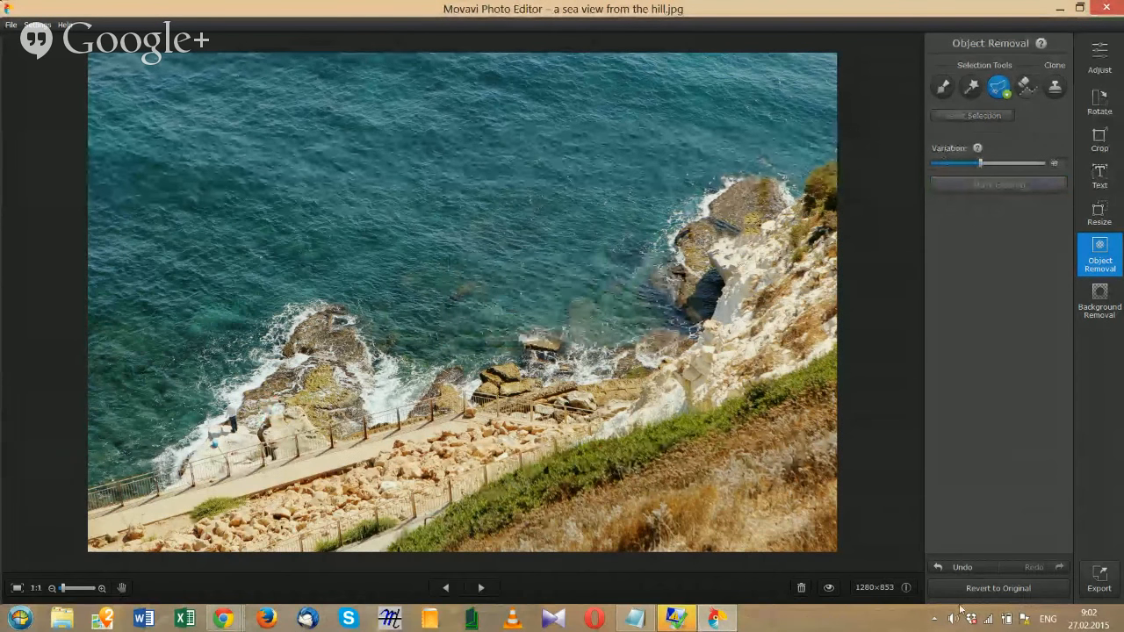
{"action": "left_click", "coordinate": [958, 568]}
Step: Erase the selected person with Variation 13, and erase the dark-clothed person near the water using a brush selection
{"action": "left_click_drag", "start_coordinate": [980, 163], "coordinate": [936, 164]}
{"action": "left_click", "coordinate": [958, 188]}
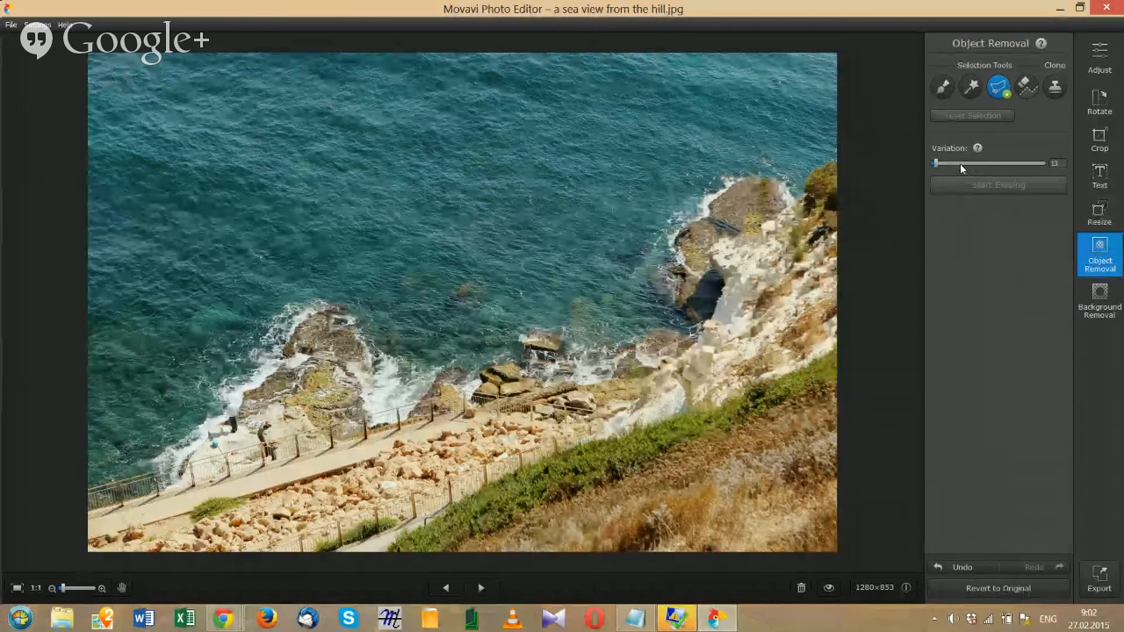
{"action": "left_click", "coordinate": [942, 85]}
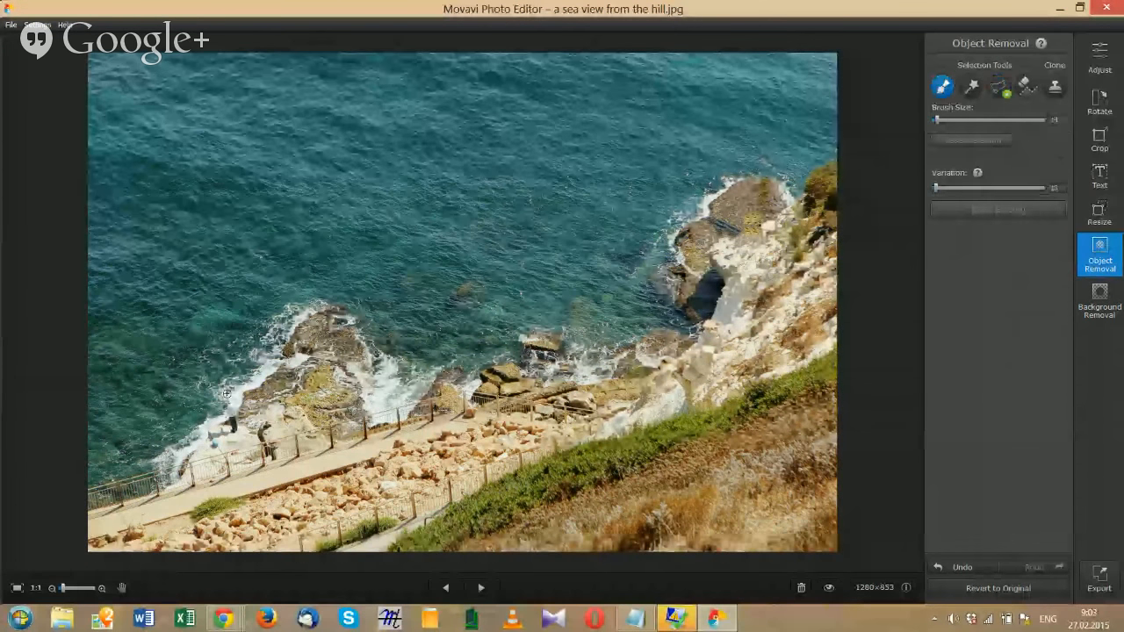
{"action": "mouse_move", "coordinate": [225, 392]}
{"action": "left_mouse_down"}
{"action": "mouse_move", "coordinate": [228, 430]}
{"action": "mouse_move", "coordinate": [226, 408]}
{"action": "left_mouse_up"}
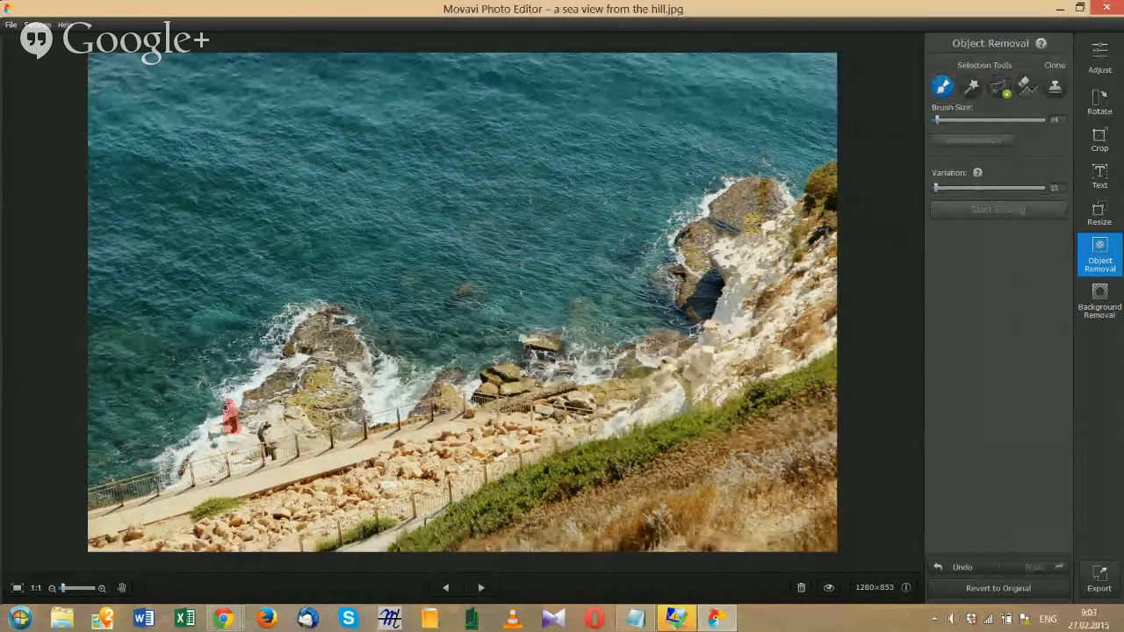
{"action": "left_click", "coordinate": [966, 209]}
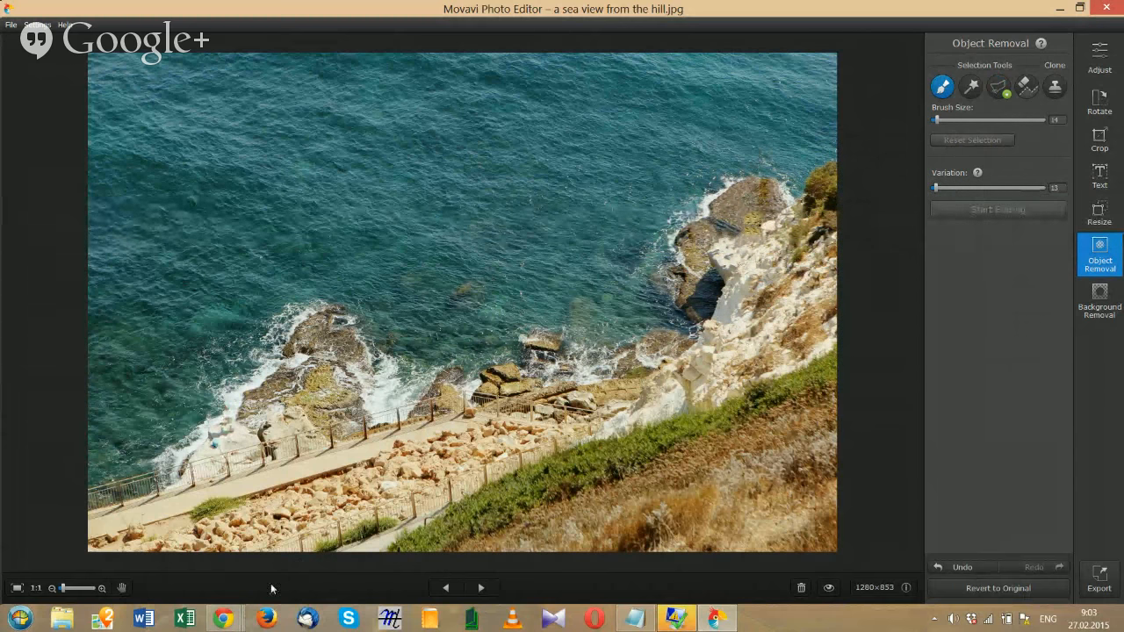
Step: Check the messages in the Gmail chat window and minimize it
{"action": "mouse_move", "coordinate": [232, 624]}
{"action": "left_click", "coordinate": [254, 538]}
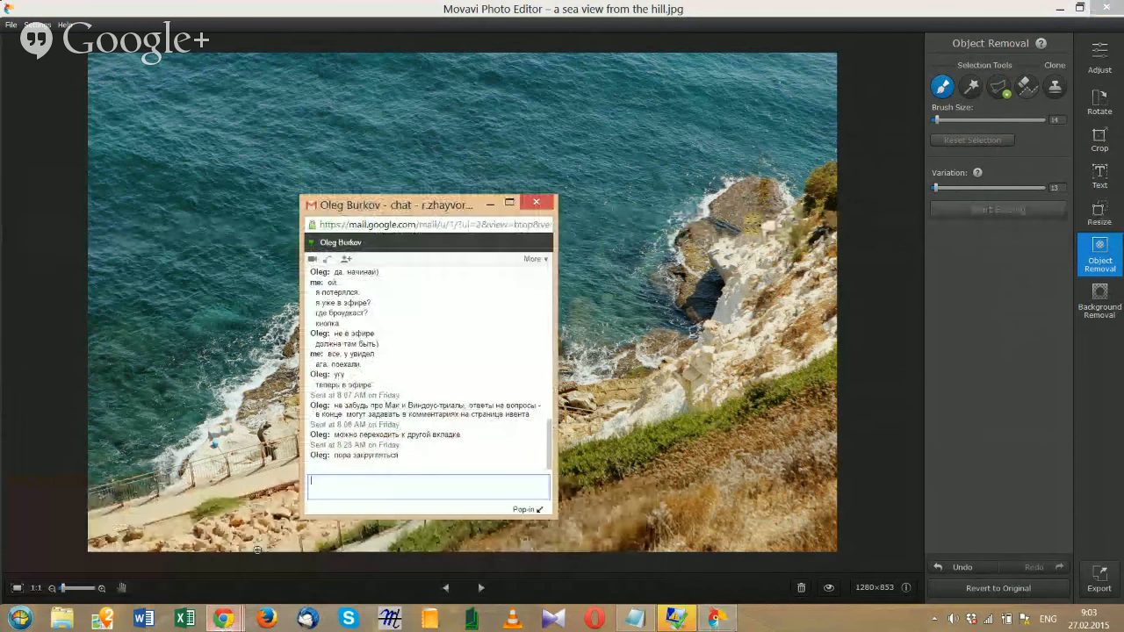
{"action": "left_click", "coordinate": [489, 205]}
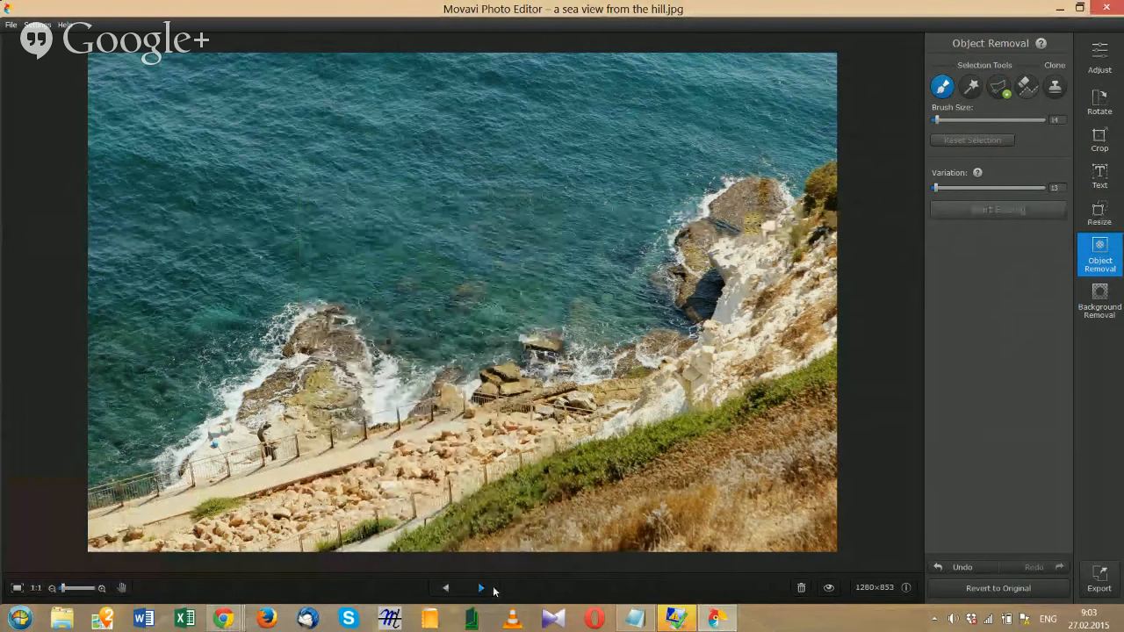
Step: Leave the sea view photo, discarding its changes, and browse forward to "shadow in the desert.jpg"
{"action": "left_click", "coordinate": [492, 594]}
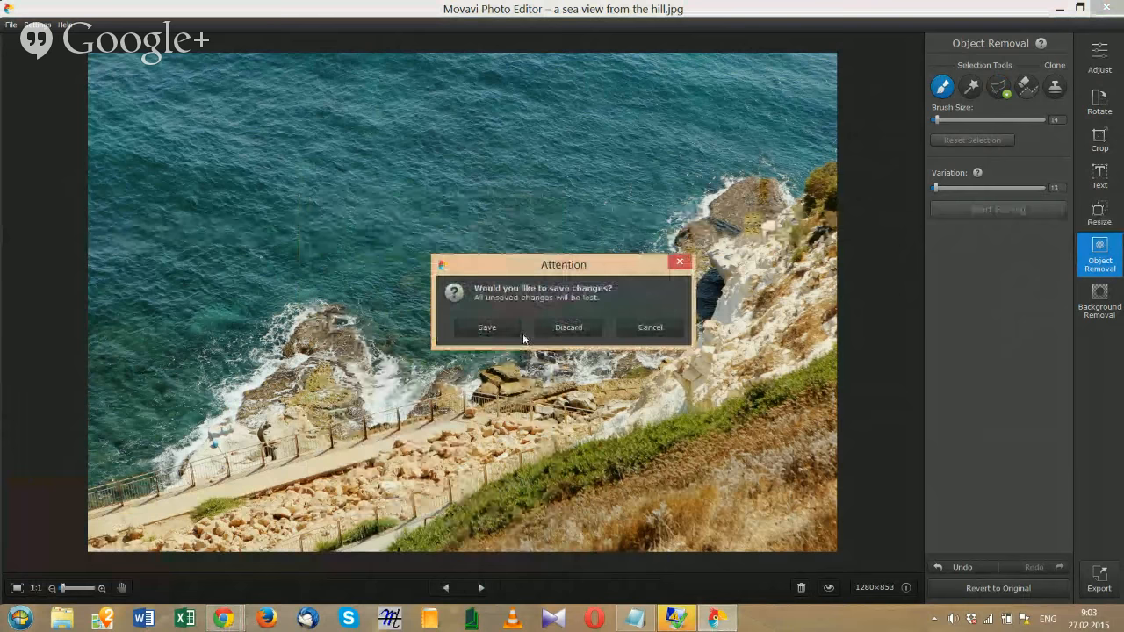
{"action": "left_click", "coordinate": [491, 336]}
{"action": "left_click", "coordinate": [556, 326]}
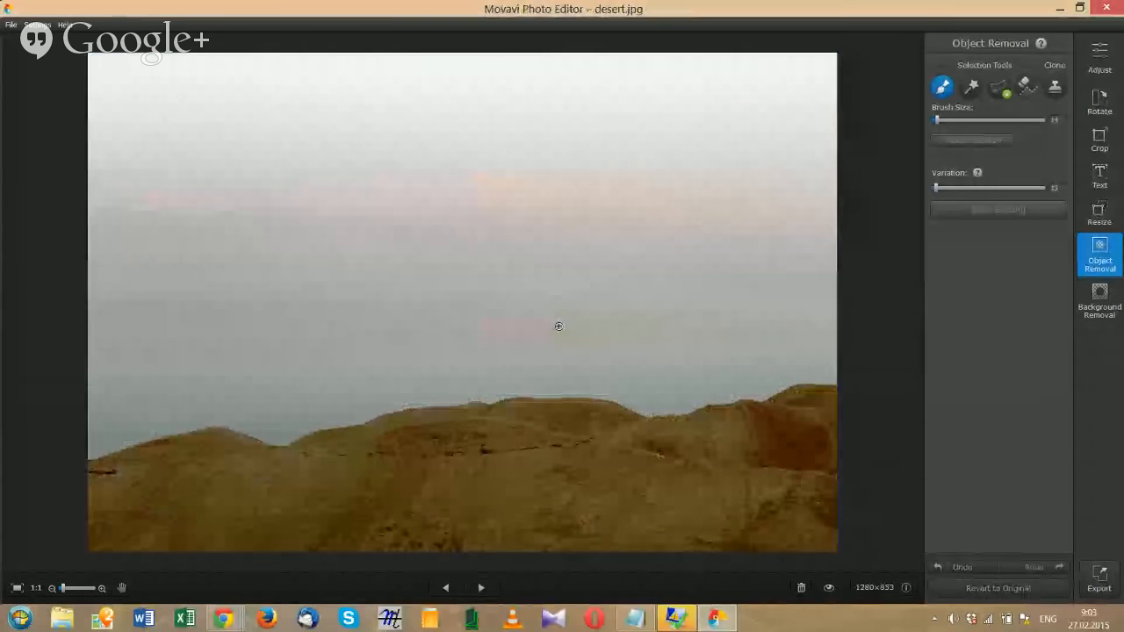
{"action": "left_click", "coordinate": [481, 588]}
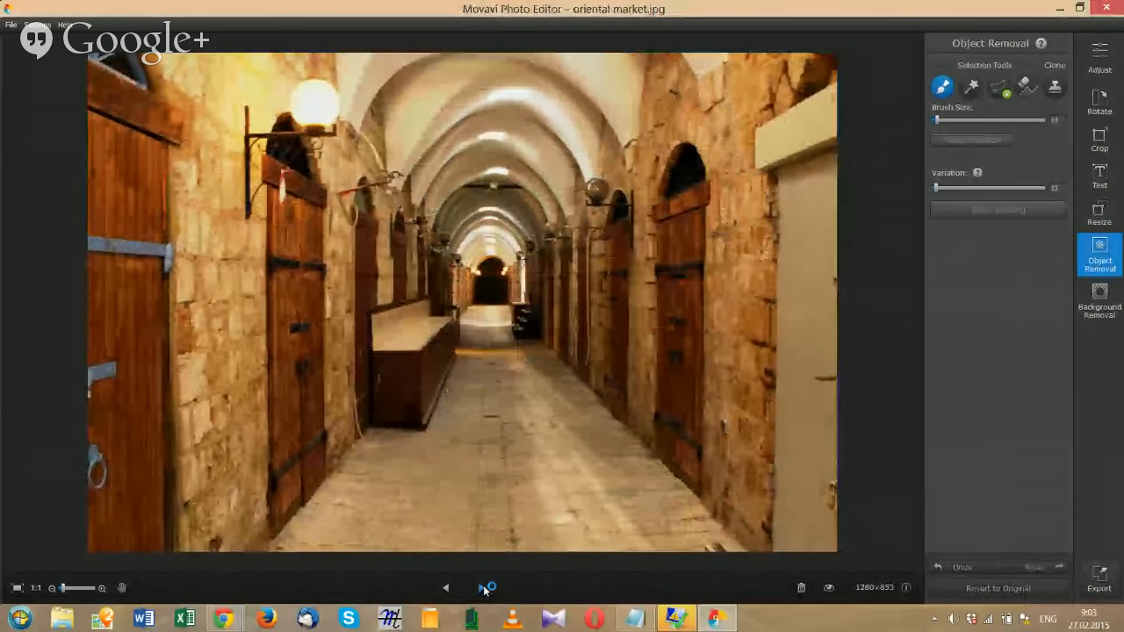
{"action": "left_click", "coordinate": [482, 589]}
{"action": "left_click", "coordinate": [482, 589]}
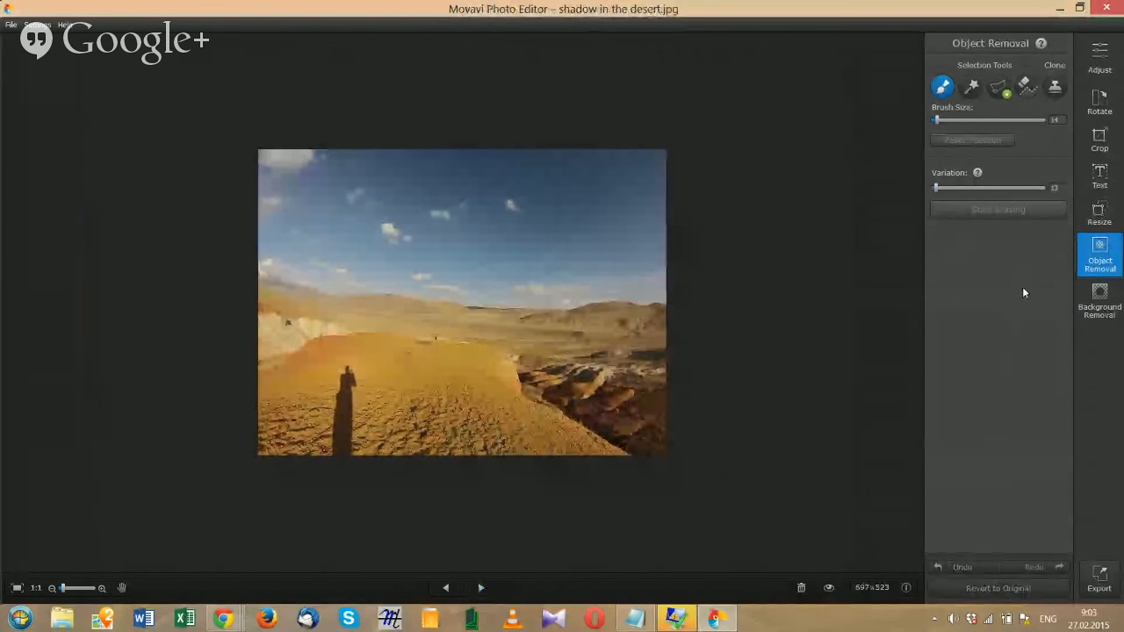
Step: Select the person's shadow on the sand with the Magic Wand, and try erasing it before undoing the erasing
{"action": "left_click", "coordinate": [971, 88]}
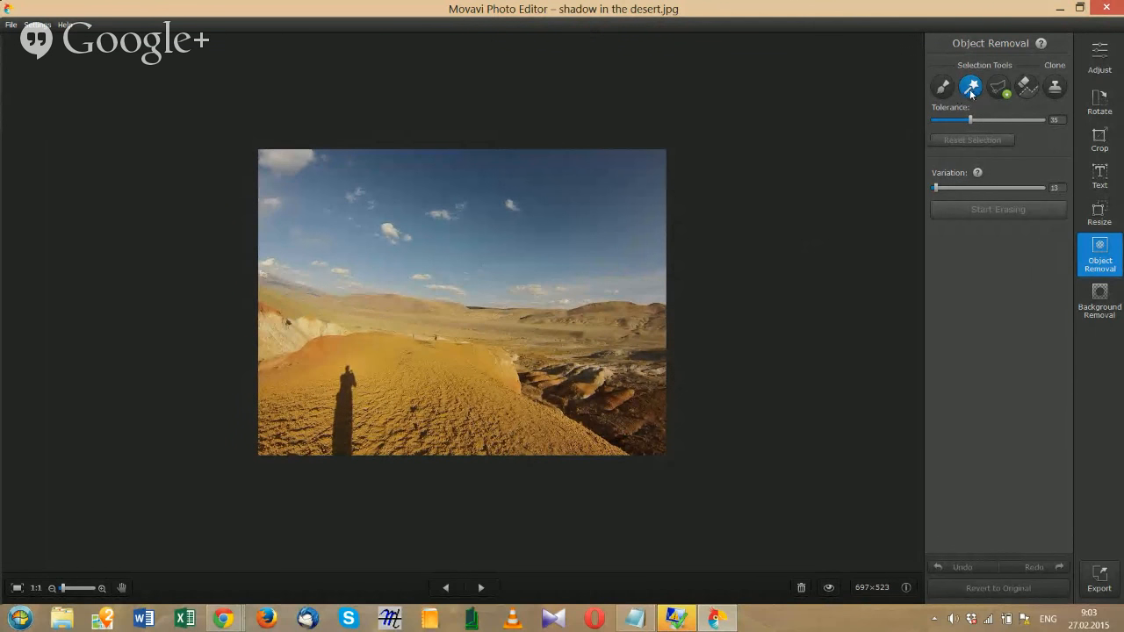
{"action": "left_click", "coordinate": [346, 419]}
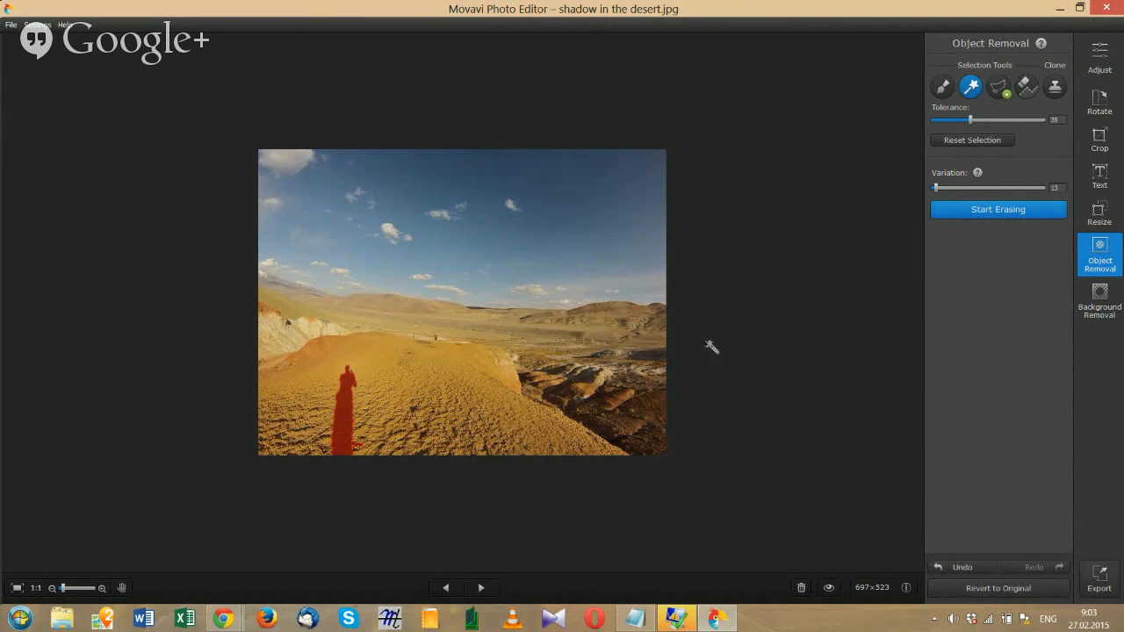
{"action": "left_click", "coordinate": [1013, 209]}
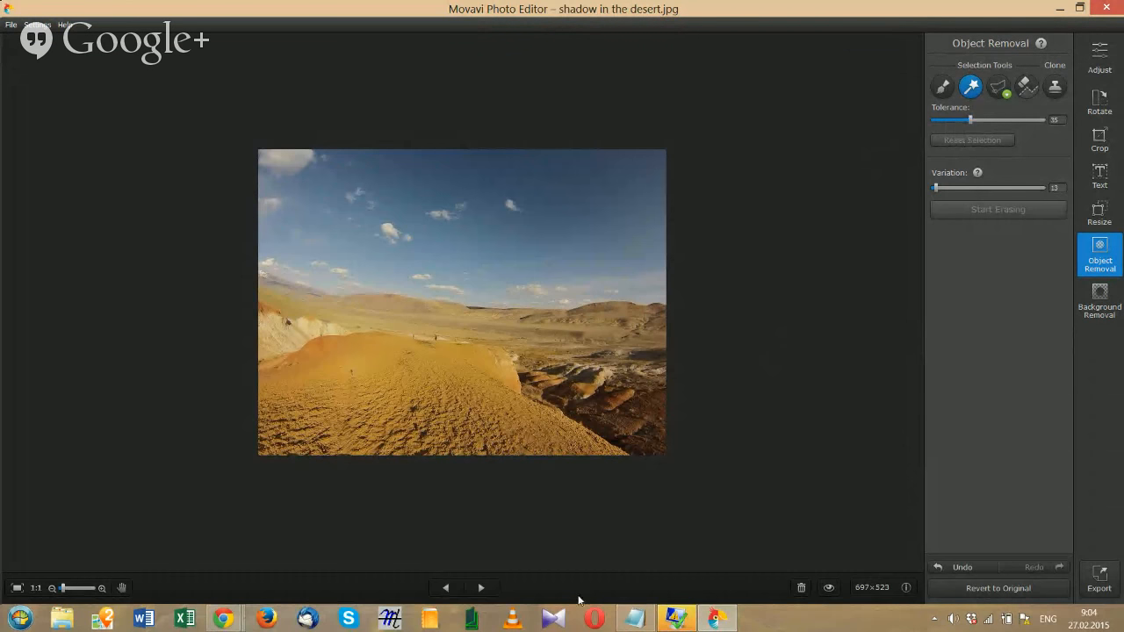
{"action": "left_click", "coordinate": [955, 568]}
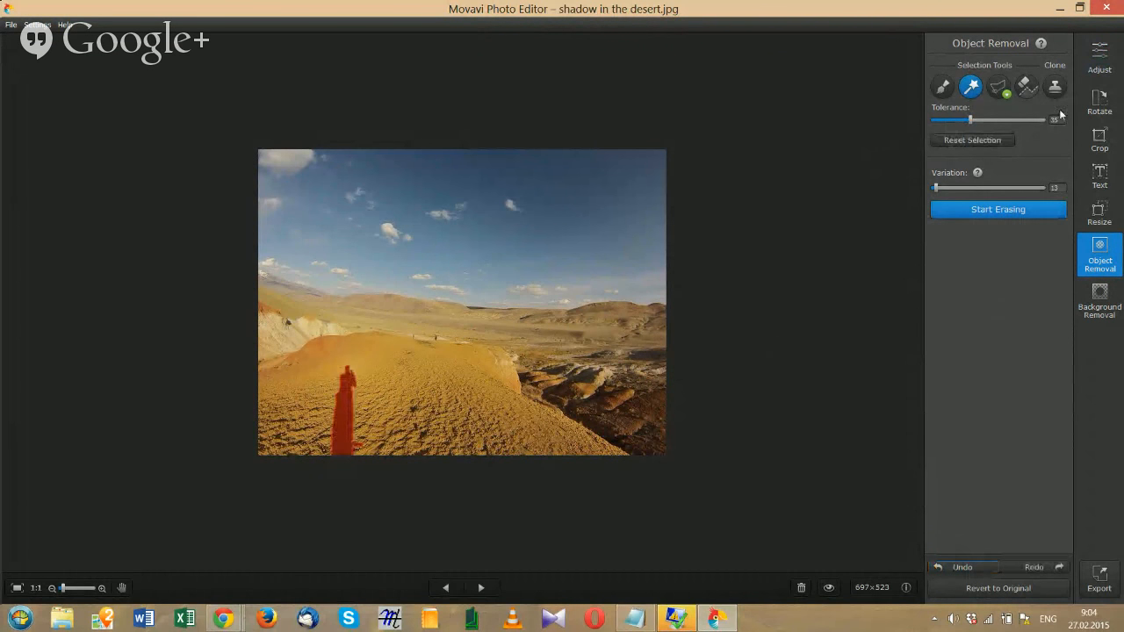
Step: Clear the shadow's selection, try reselecting the shadow with the Magic Wand at Tolerance 74, and undo that selection
{"action": "left_click", "coordinate": [952, 568]}
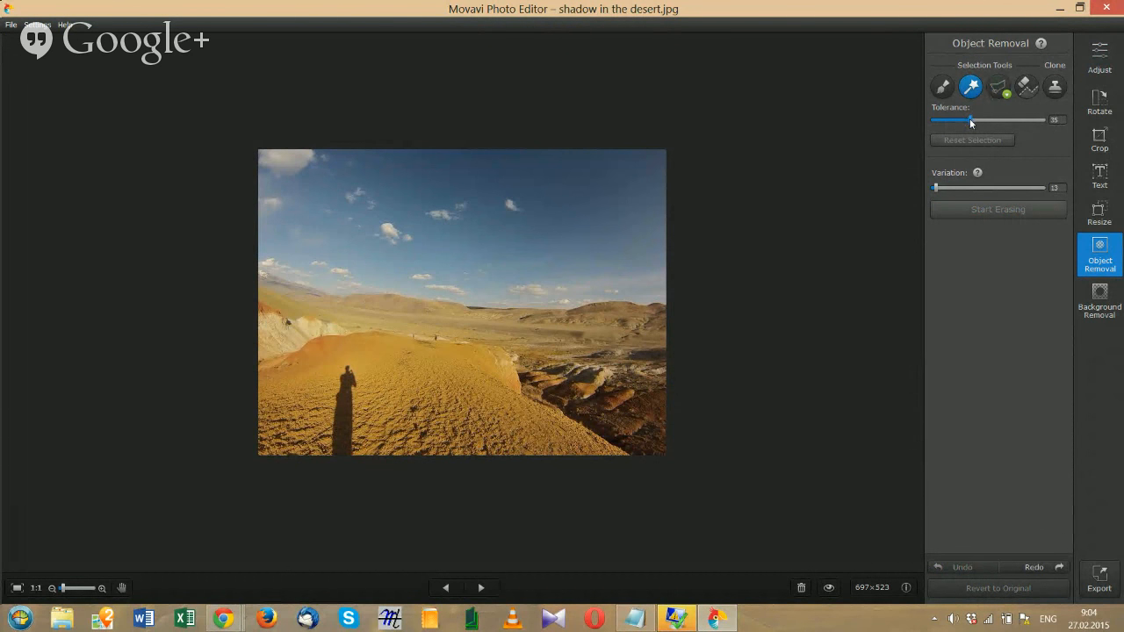
{"action": "left_click_drag", "start_coordinate": [970, 121], "coordinate": [996, 121]}
{"action": "left_click", "coordinate": [346, 416]}
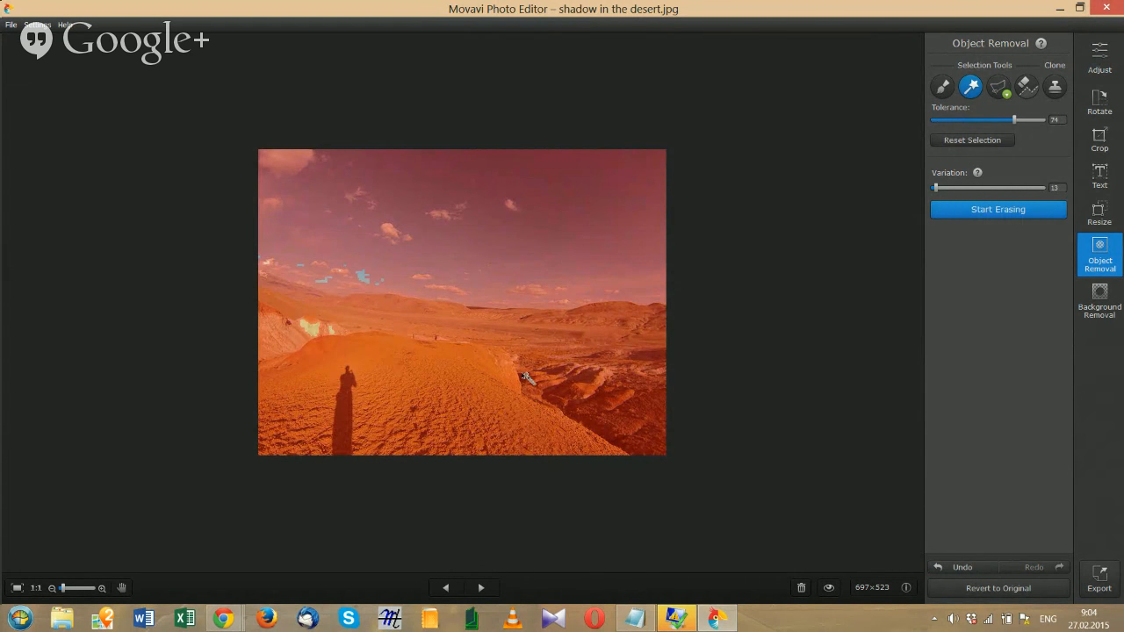
{"action": "left_click", "coordinate": [957, 567]}
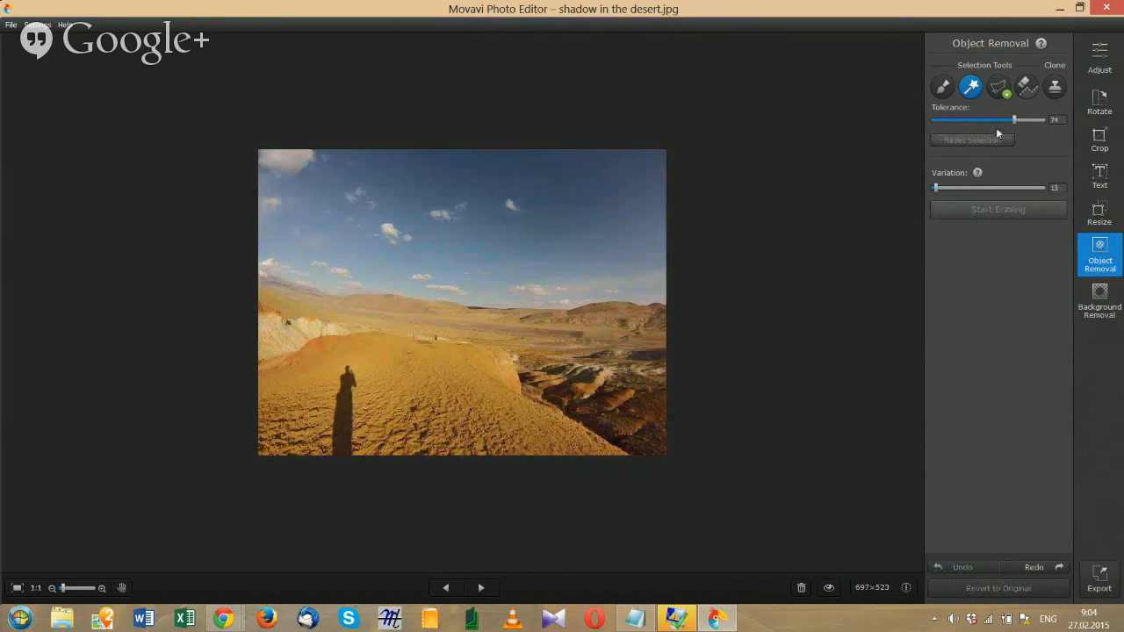
Step: Try selecting the shadow on the sand with the Magic Wand at Tolerance 5, and undo that selection
{"action": "left_click_drag", "start_coordinate": [1016, 120], "coordinate": [938, 124]}
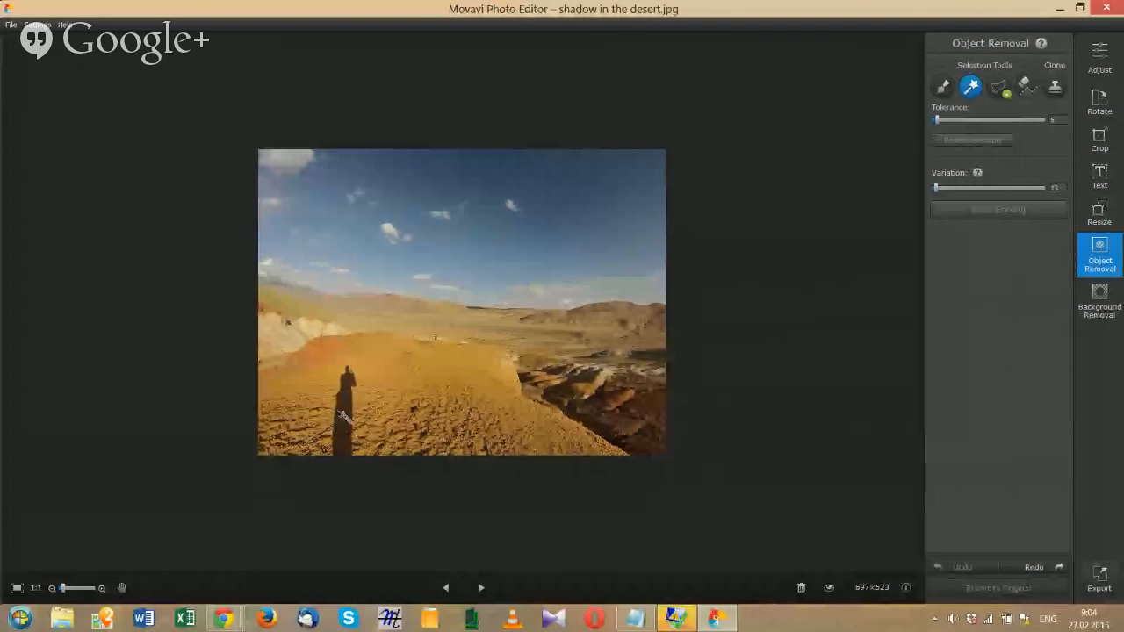
{"action": "left_click", "coordinate": [345, 413]}
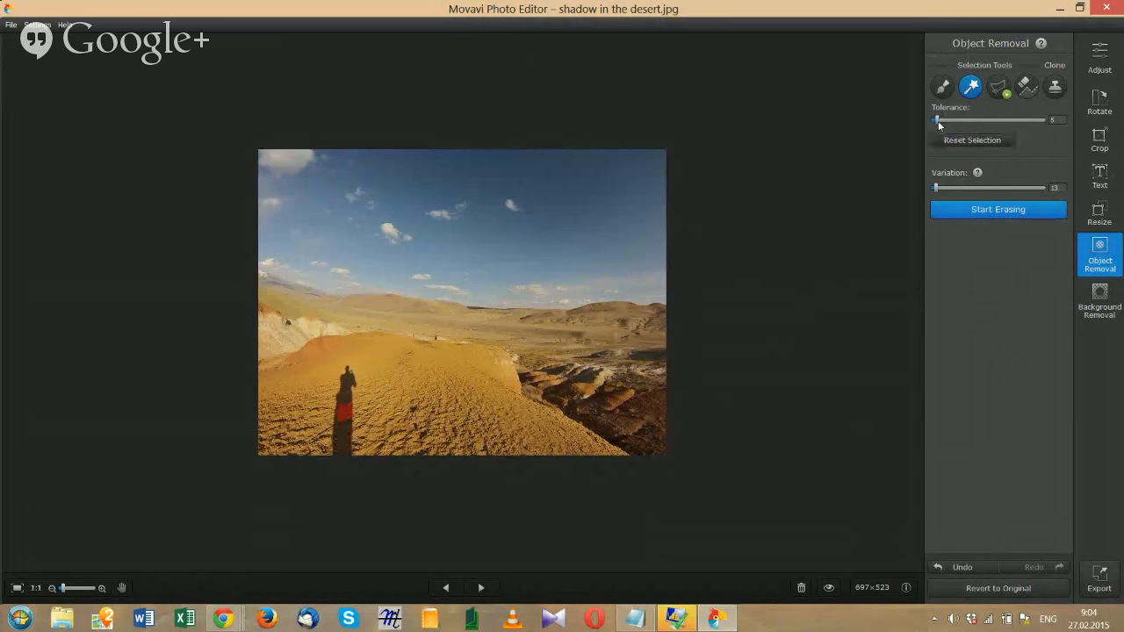
{"action": "left_click_drag", "start_coordinate": [937, 124], "coordinate": [951, 126]}
{"action": "left_click", "coordinate": [963, 568]}
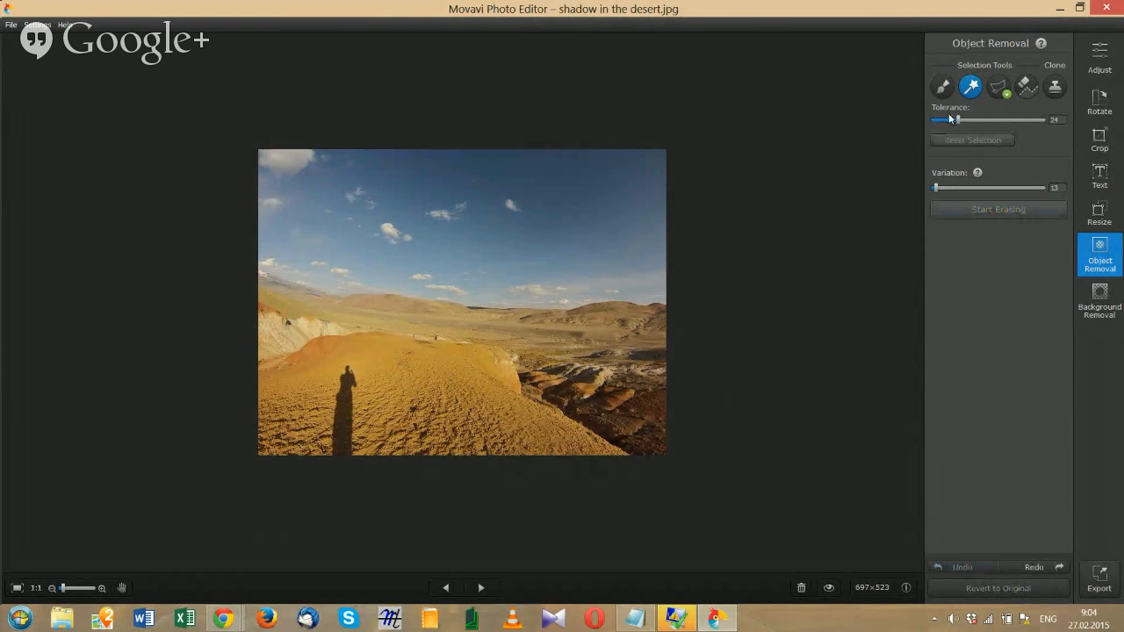
Step: Select the person's shadow with the Magic Wand at Tolerance 35 and erase it with Variation 13
{"action": "left_click_drag", "start_coordinate": [956, 122], "coordinate": [971, 122]}
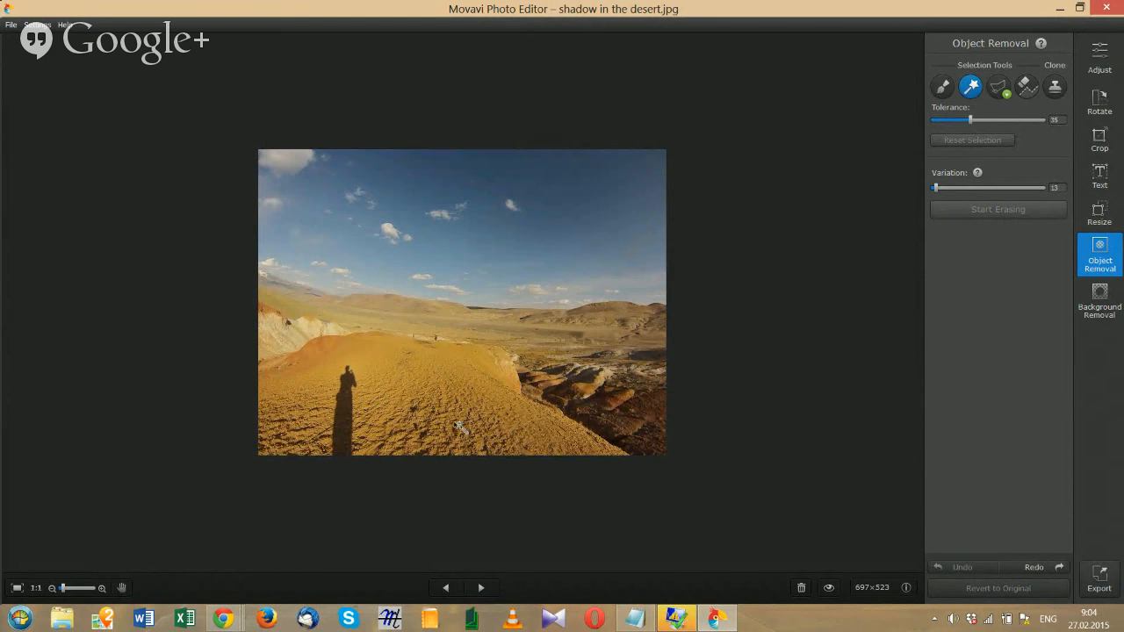
{"action": "left_click", "coordinate": [348, 415]}
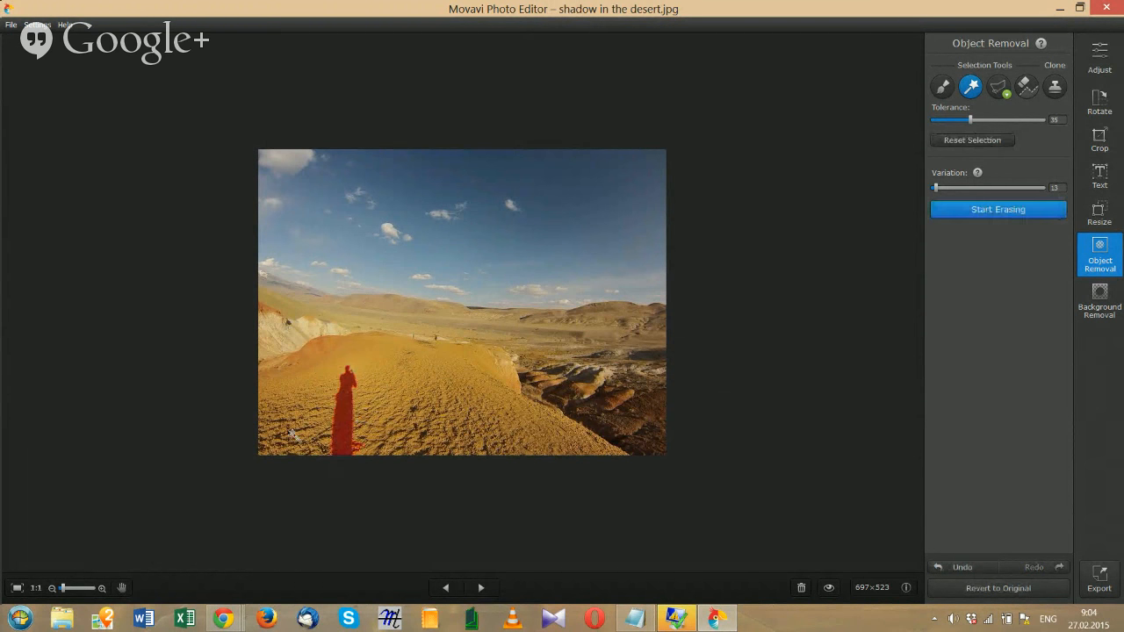
{"action": "left_click", "coordinate": [1009, 211]}
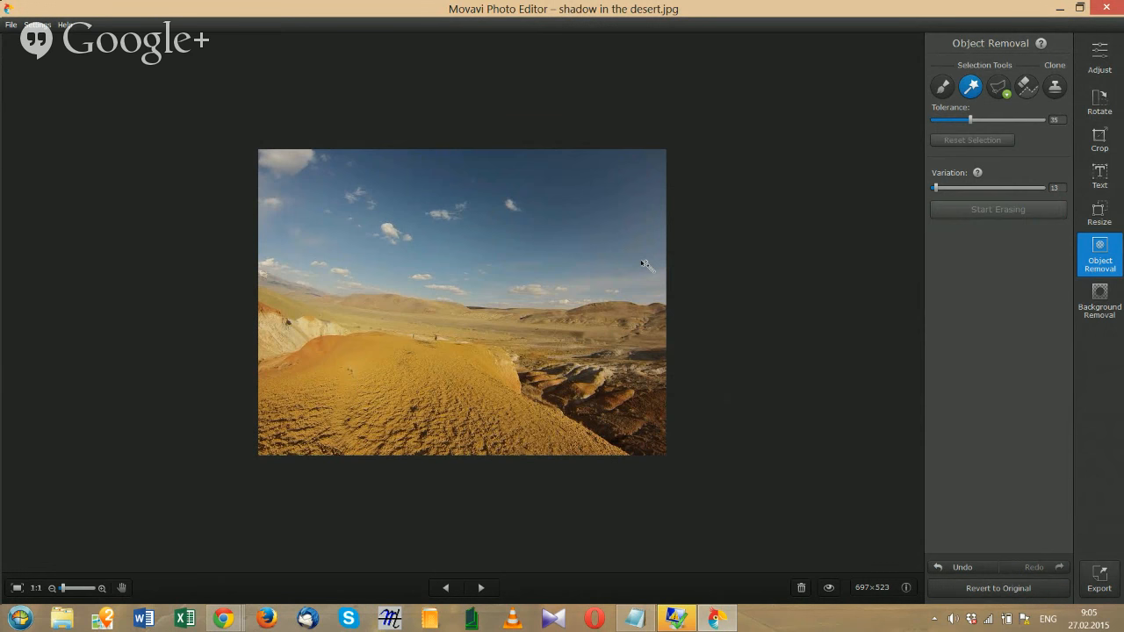
Step: Save the changes to "shadow in the desert.jpg" by overwriting the existing file while moving to the following photo
{"action": "left_click", "coordinate": [484, 588]}
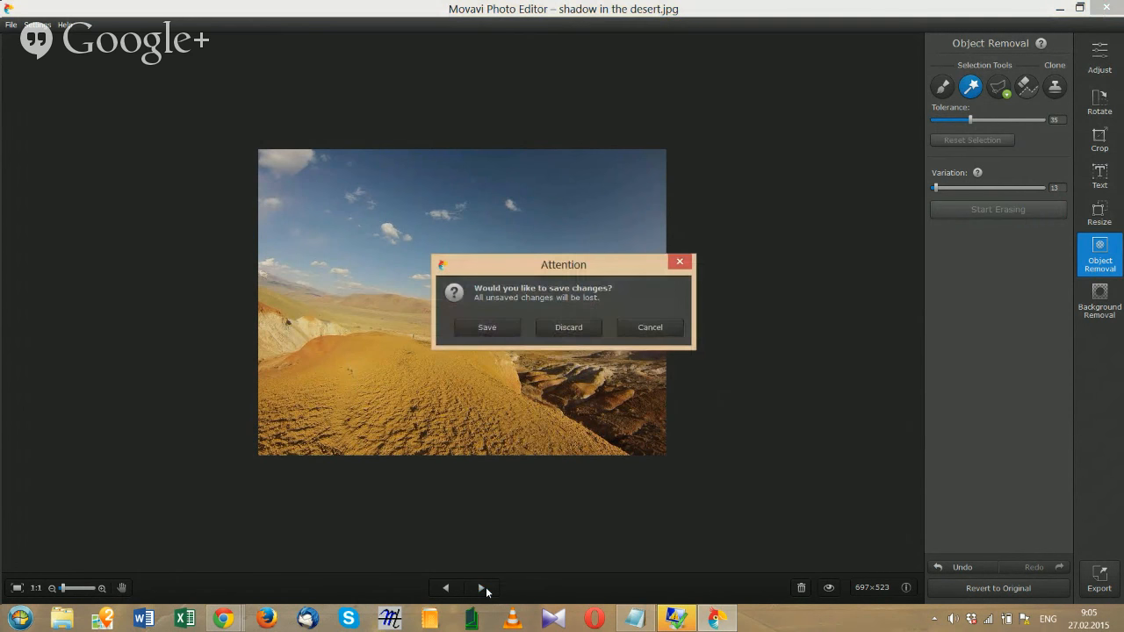
{"action": "left_click", "coordinate": [492, 327]}
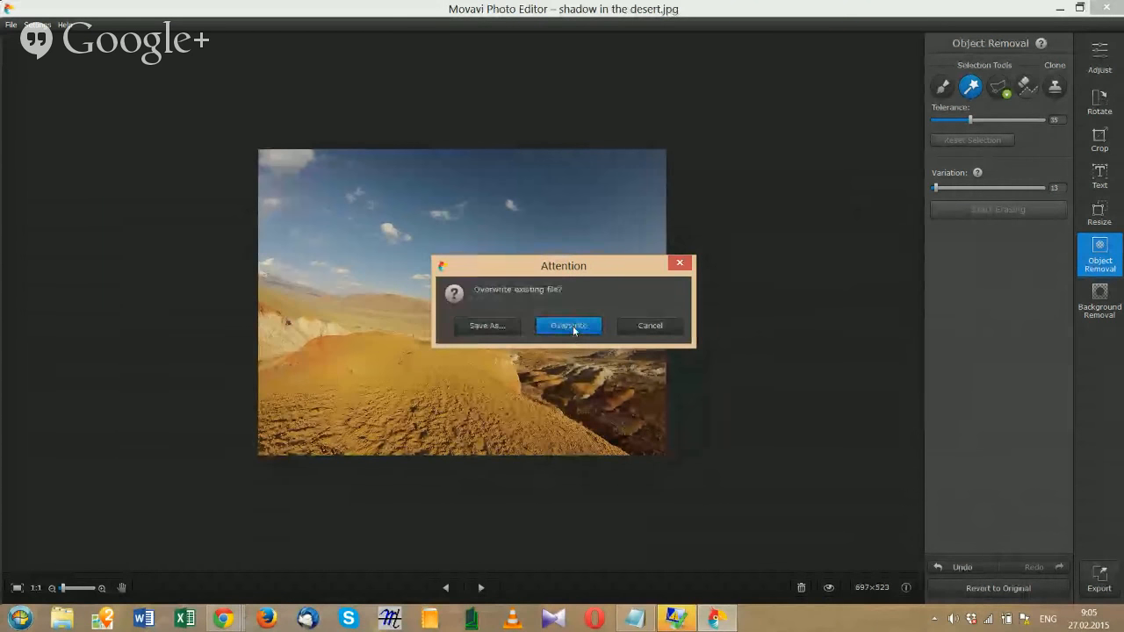
{"action": "left_click", "coordinate": [562, 326]}
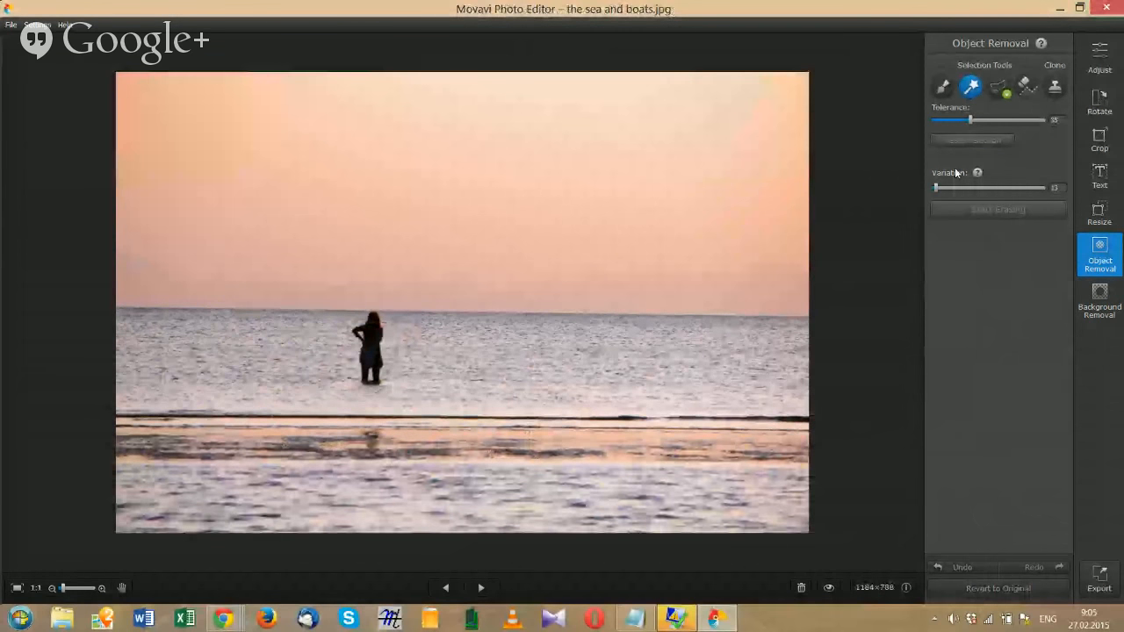
Step: Browse through the sample photos to review the edited results, finishing on "the sea and boats.jpg"
{"action": "left_click", "coordinate": [482, 589]}
{"action": "left_click", "coordinate": [482, 589]}
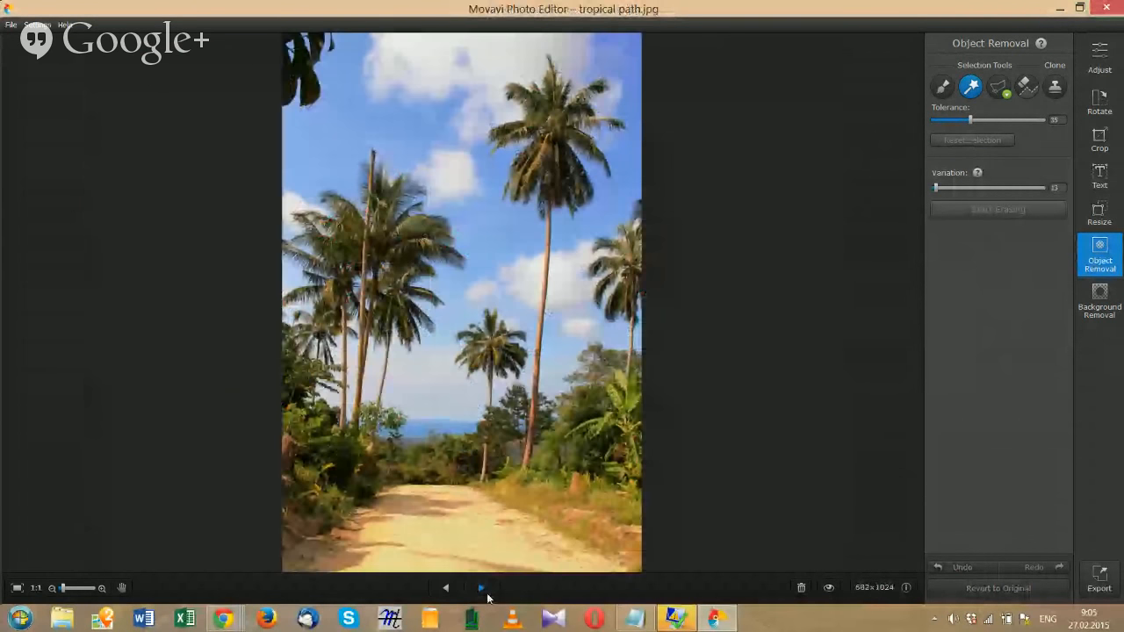
{"action": "left_click", "coordinate": [482, 590]}
{"action": "left_click", "coordinate": [483, 590]}
{"action": "left_click", "coordinate": [482, 590]}
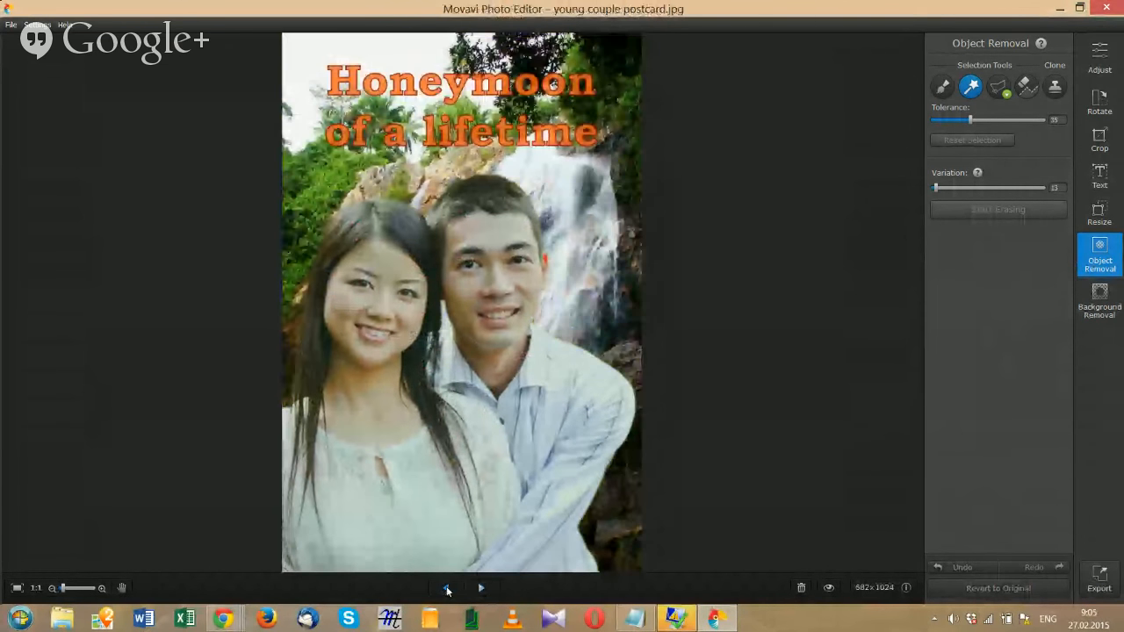
{"action": "left_click", "coordinate": [446, 590]}
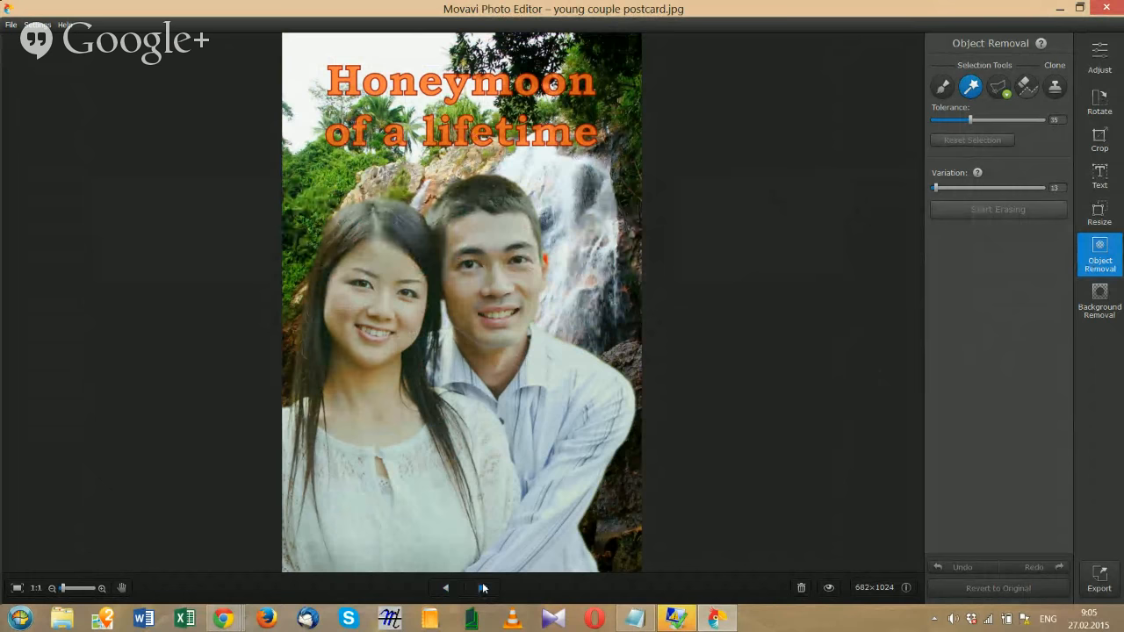
{"action": "left_click", "coordinate": [482, 589]}
{"action": "left_click", "coordinate": [482, 590]}
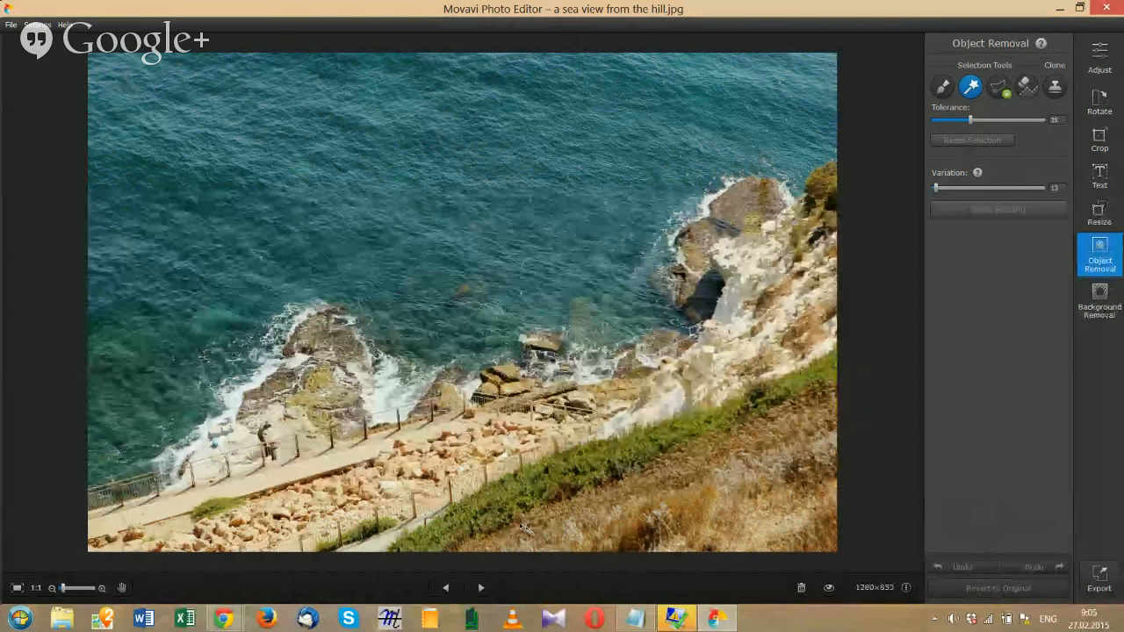
{"action": "left_click", "coordinate": [489, 593]}
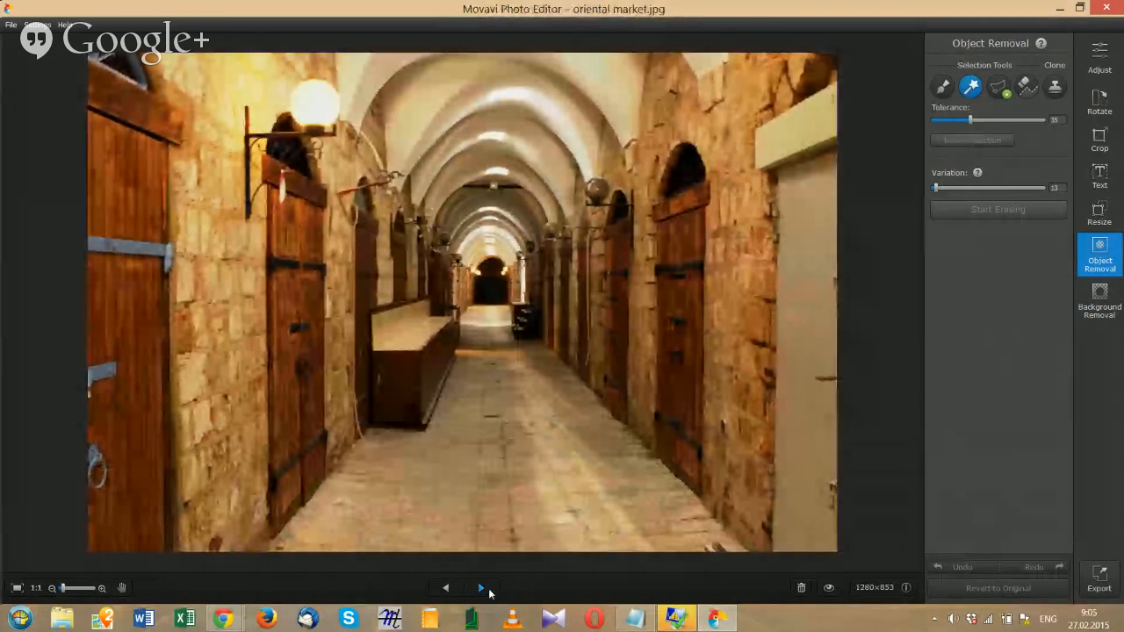
{"action": "left_click", "coordinate": [489, 593]}
{"action": "left_click", "coordinate": [489, 594]}
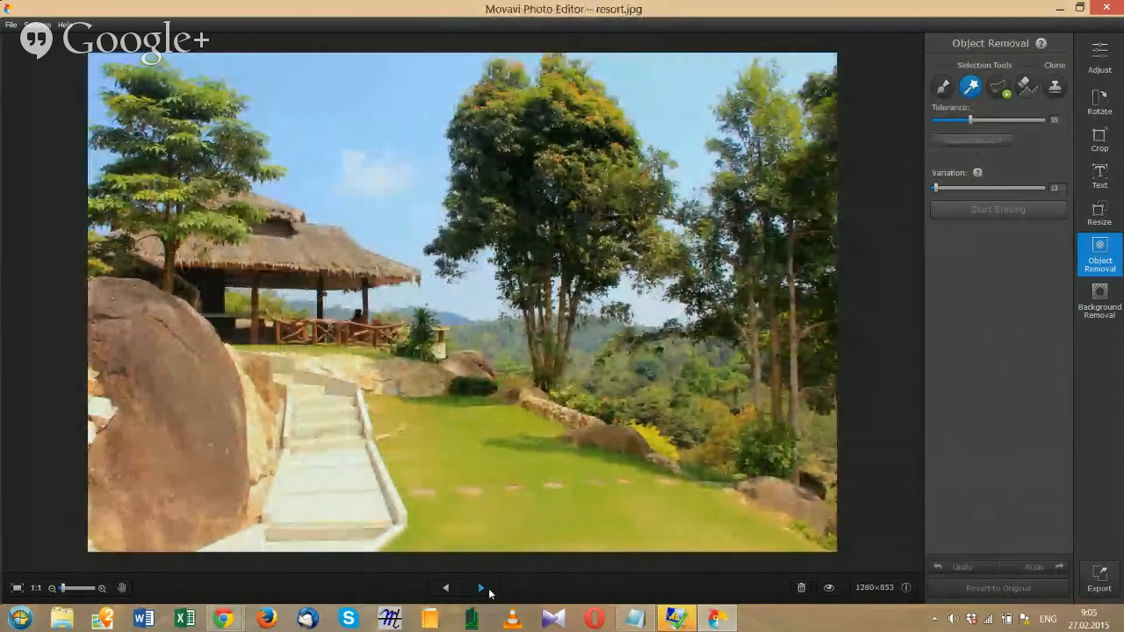
{"action": "left_click", "coordinate": [489, 593]}
{"action": "left_click", "coordinate": [489, 593]}
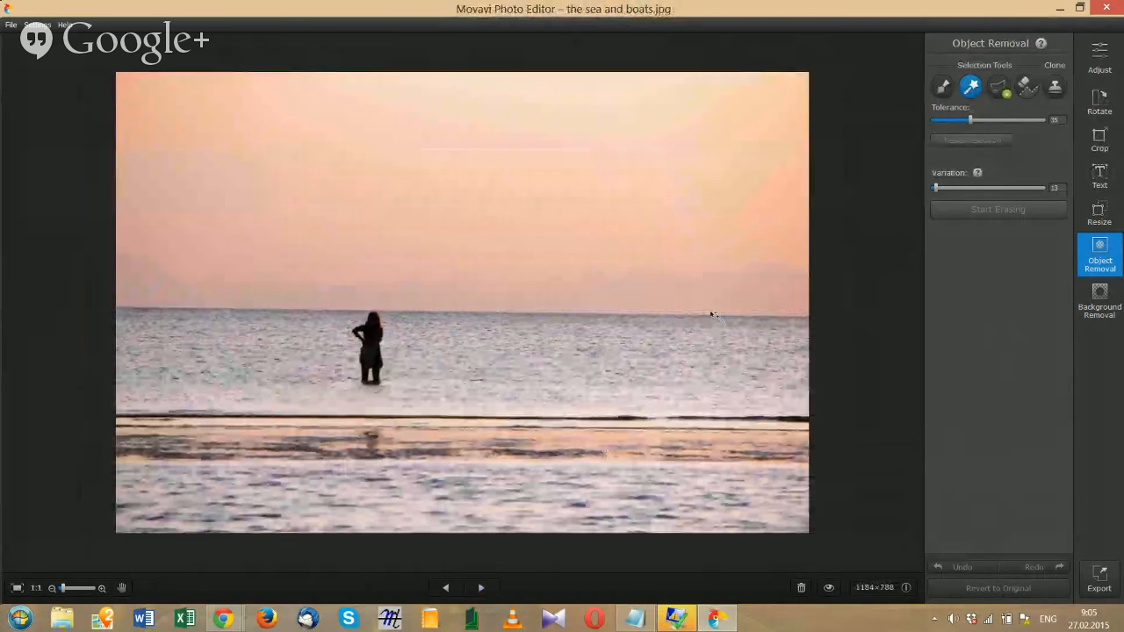
Step: Minimize the photo editor, switch to the Google+ Hangouts window, hide the group chat and stop sharing the screen
{"action": "left_click", "coordinate": [720, 619]}
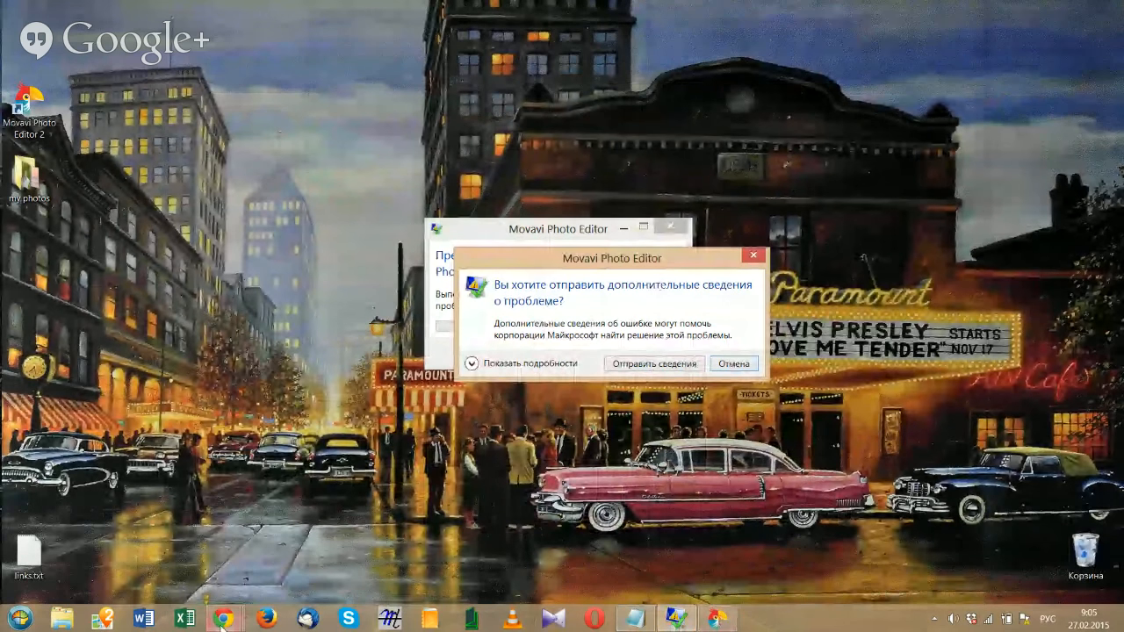
{"action": "mouse_move", "coordinate": [222, 619]}
{"action": "left_click", "coordinate": [457, 516]}
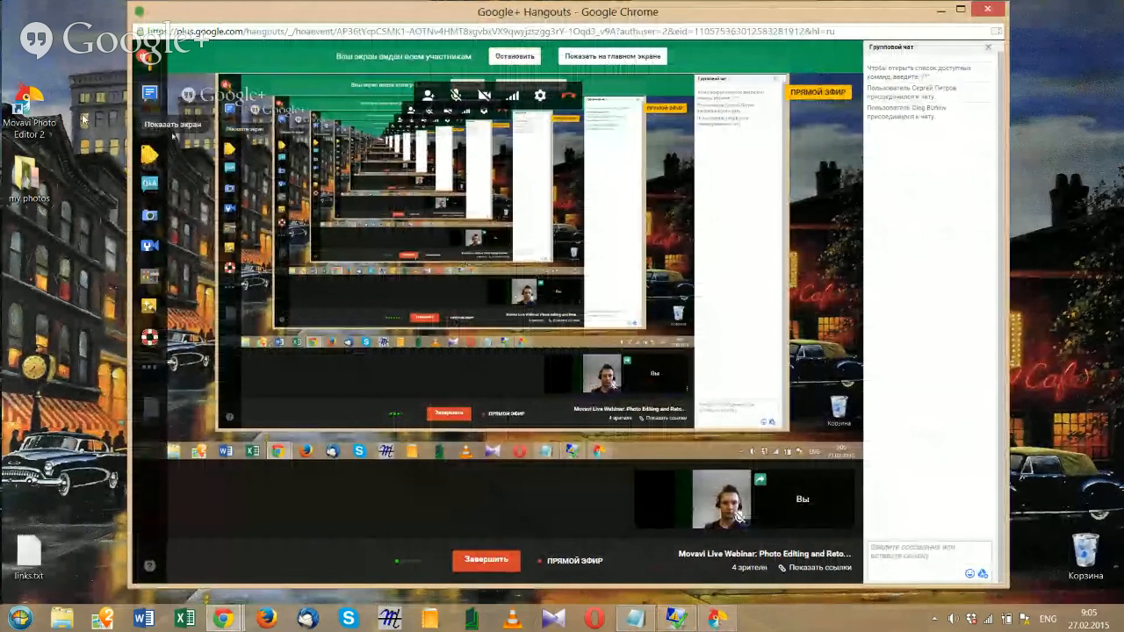
{"action": "left_click", "coordinate": [149, 93]}
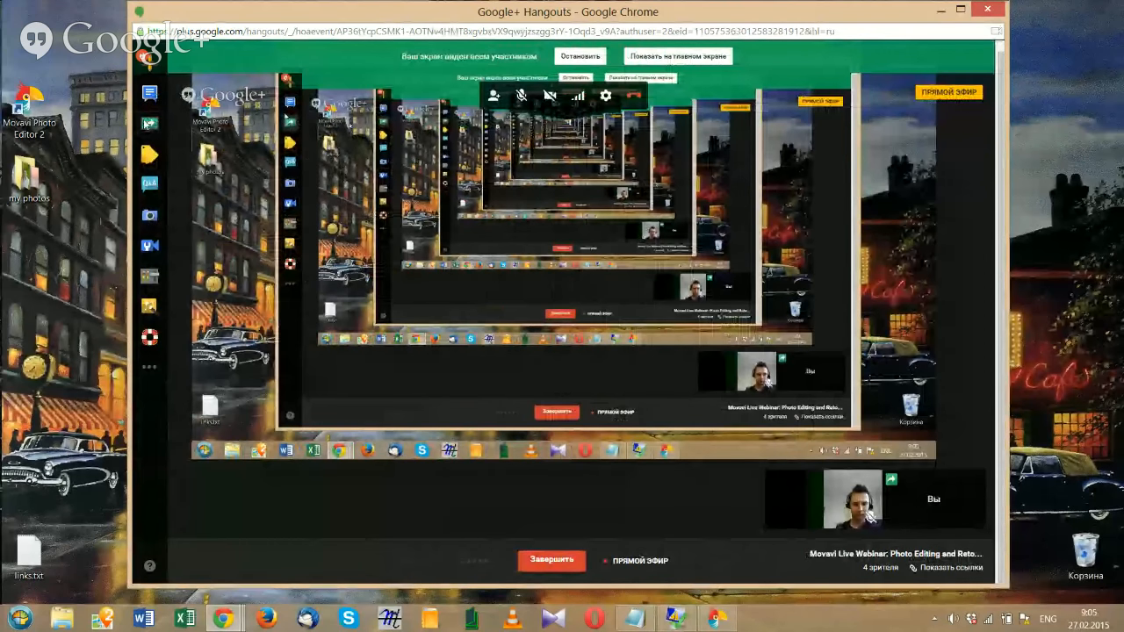
{"action": "left_click", "coordinate": [148, 124]}
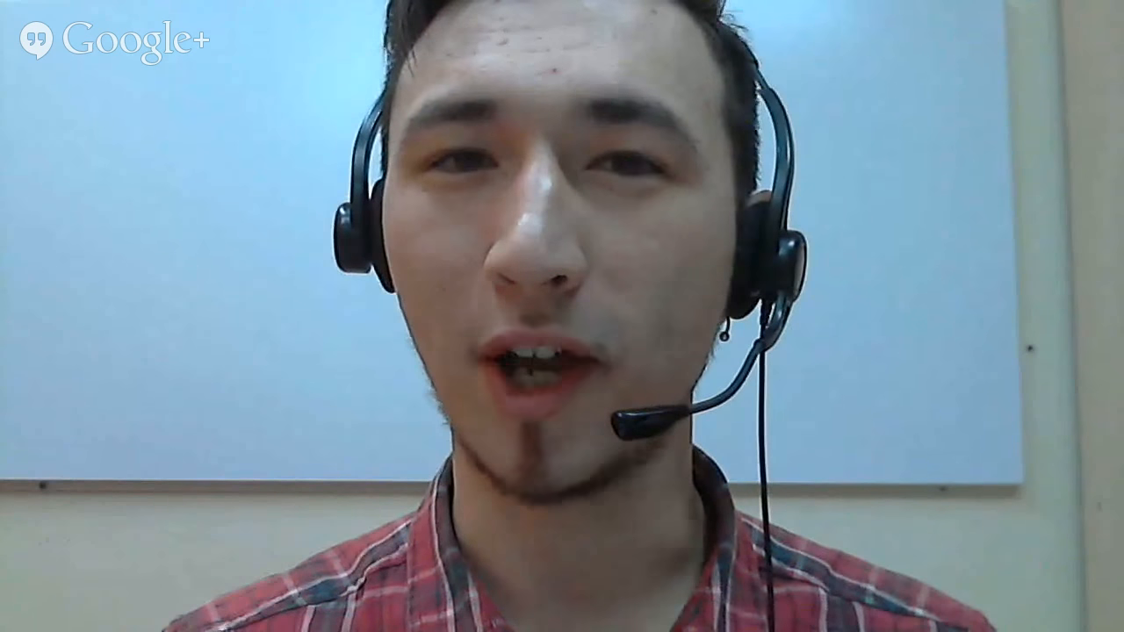